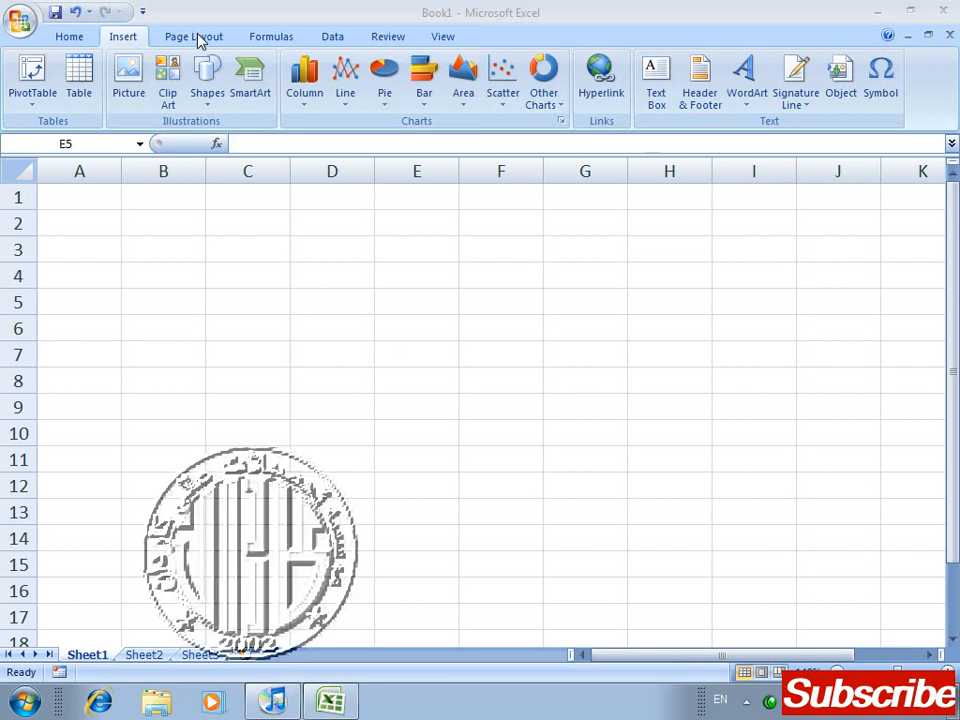
Step: Switch to iTunes, confirm stopping the sync to restore the iPod's software, and return to Excel
{"action": "left_click", "coordinate": [198, 37]}
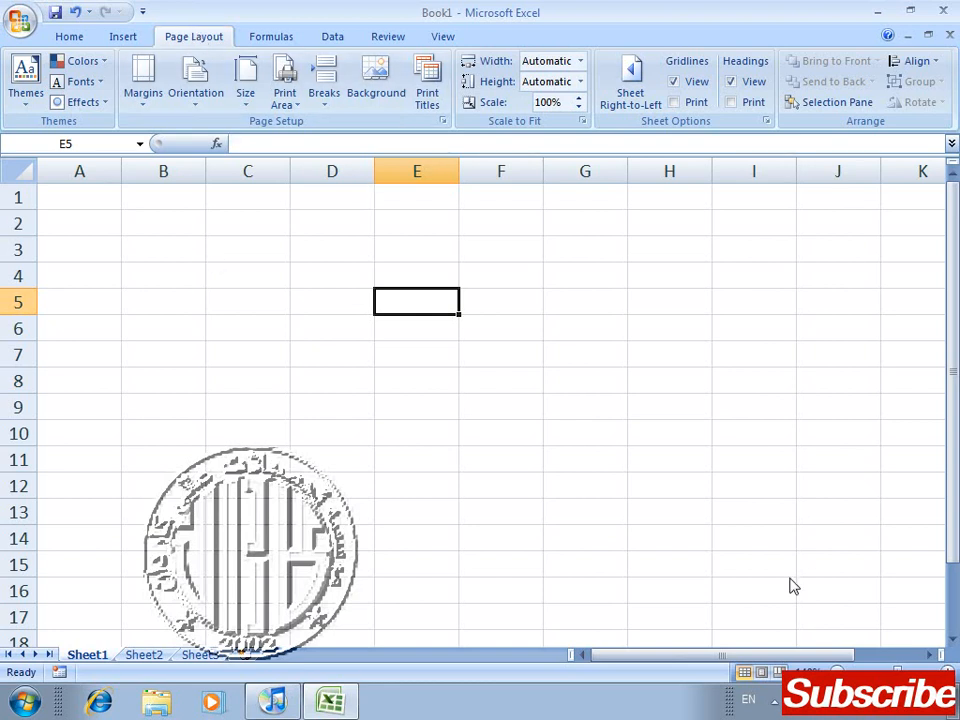
{"action": "left_click", "coordinate": [268, 704]}
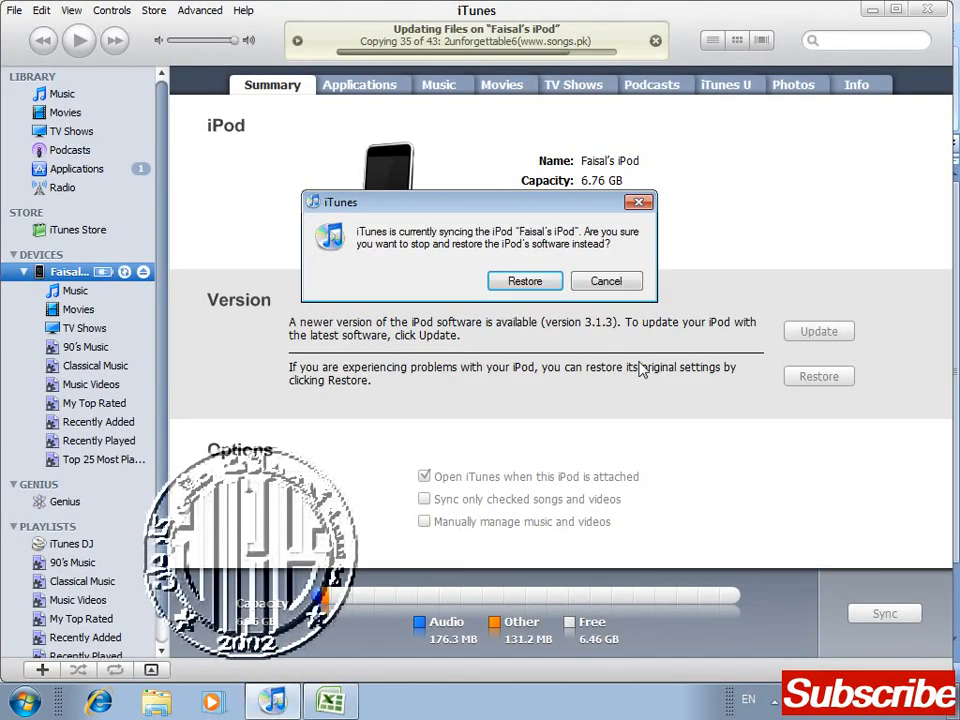
{"action": "left_click", "coordinate": [533, 285]}
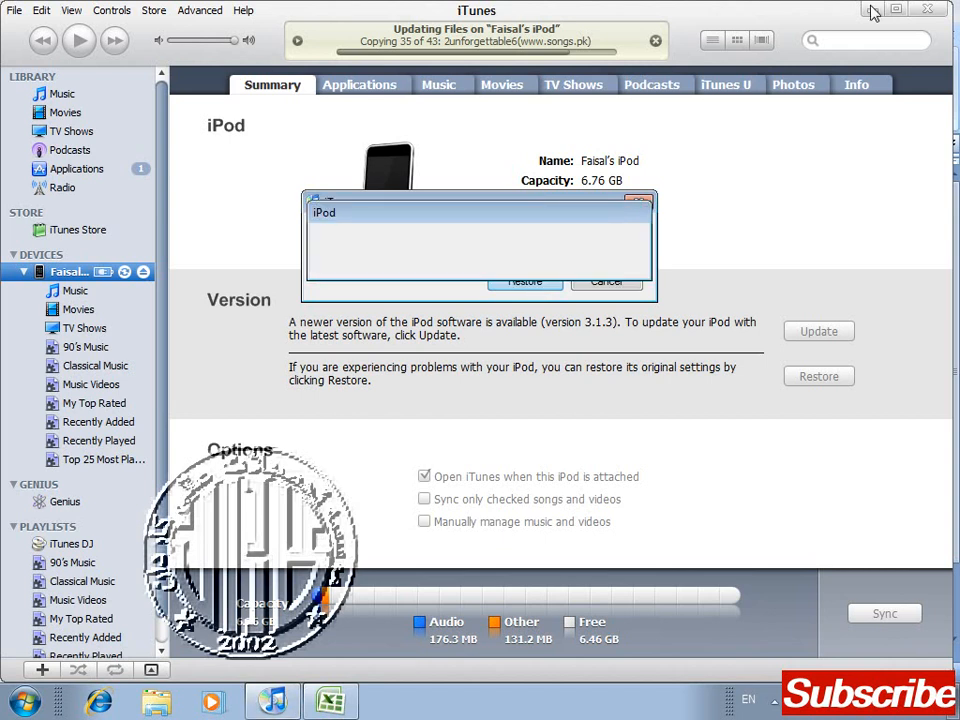
{"action": "key", "text": "alt+Tab"}
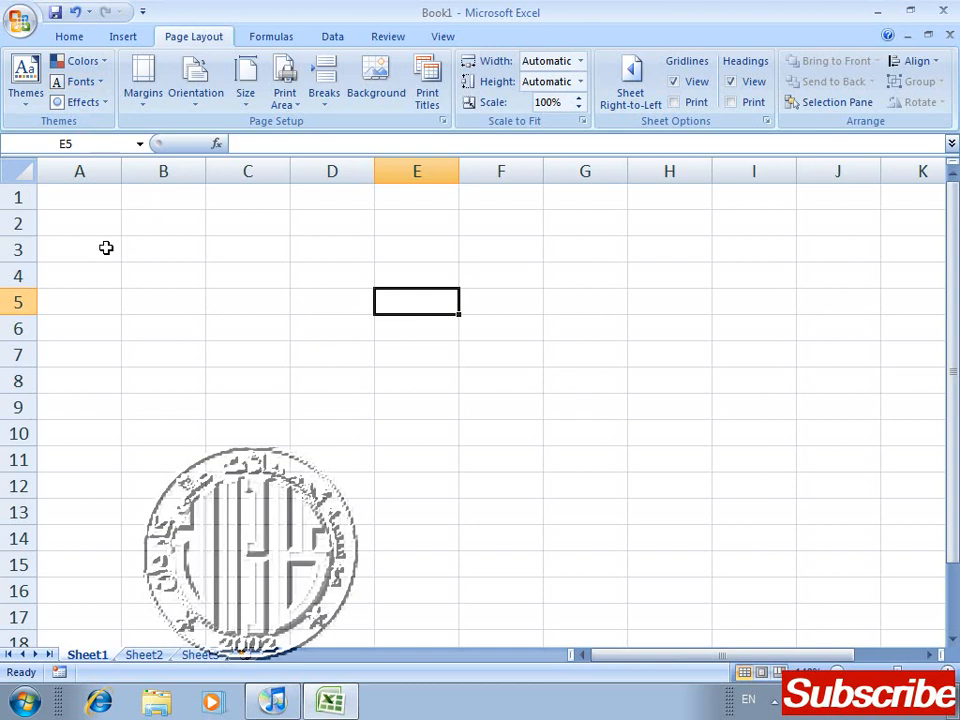
Step: Enter the column headers "name" in cell C3 and "class" in cell D3
{"action": "key", "text": "Left"}
{"action": "key", "text": "Left"}
{"action": "key", "text": "Up"}
{"action": "key", "text": "Up"}
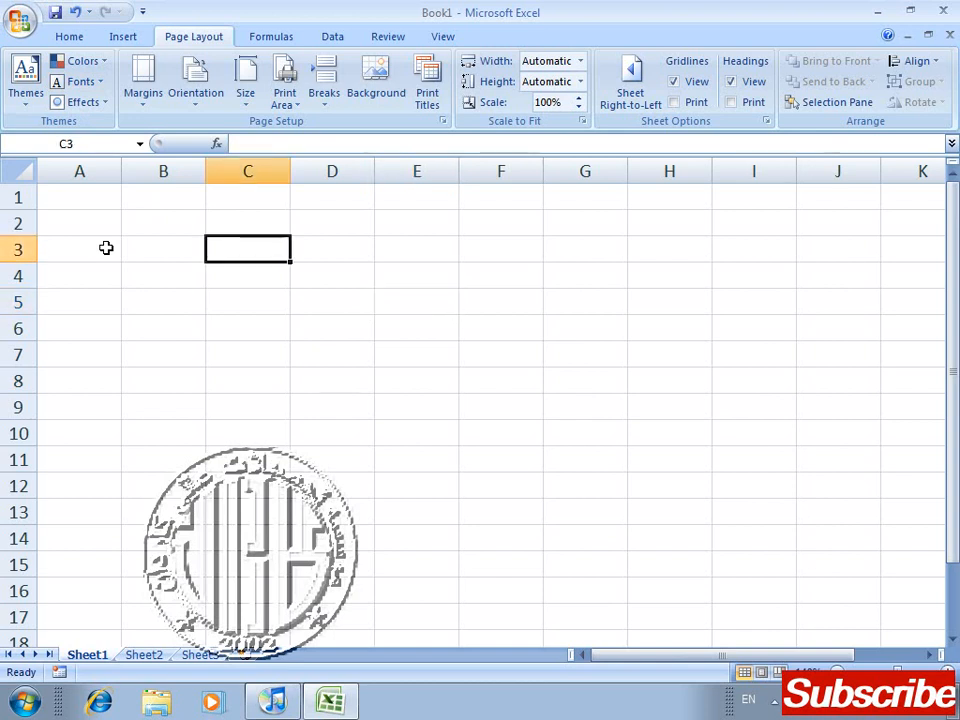
{"action": "key", "text": "Right"}
{"action": "key", "text": "Right"}
{"action": "key", "text": "Down"}
{"action": "key", "text": "Left"}
{"action": "key", "text": "Left"}
{"action": "key", "text": "Left"}
{"action": "key", "text": "Up"}
{"action": "key", "text": "Right"}
{"action": "type", "text": "name"}
{"action": "key", "text": "Tab"}
{"action": "type", "text": "class"}
{"action": "key", "text": "Return"}
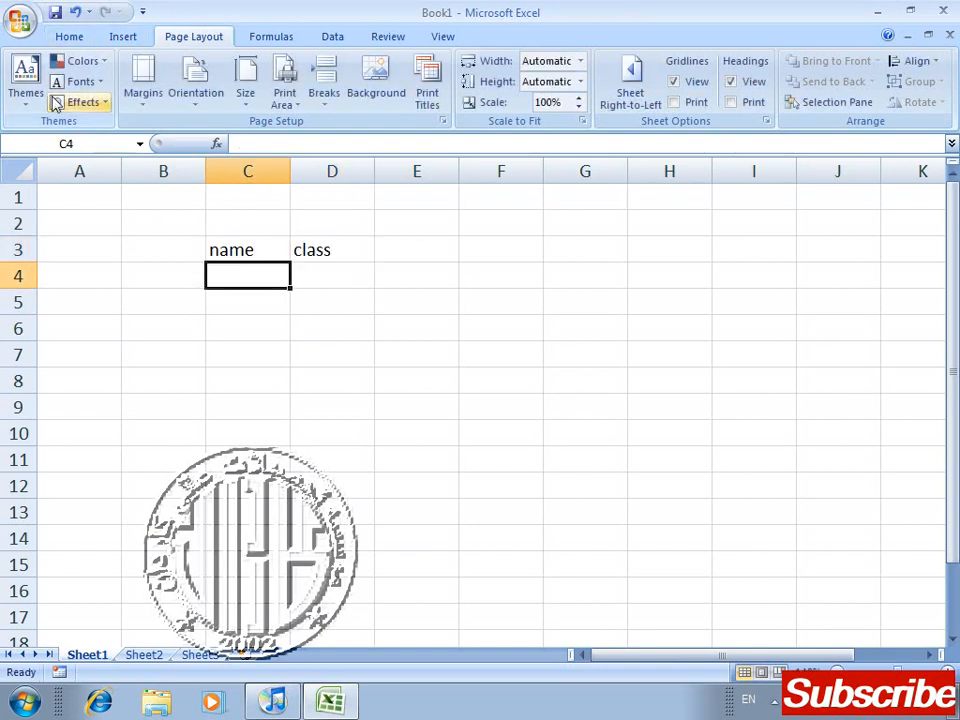
Step: Fill rows 4 to 6 with three students' first names and the classes k, k and k2
{"action": "type", "text": "ali"}
{"action": "key", "text": "Tab"}
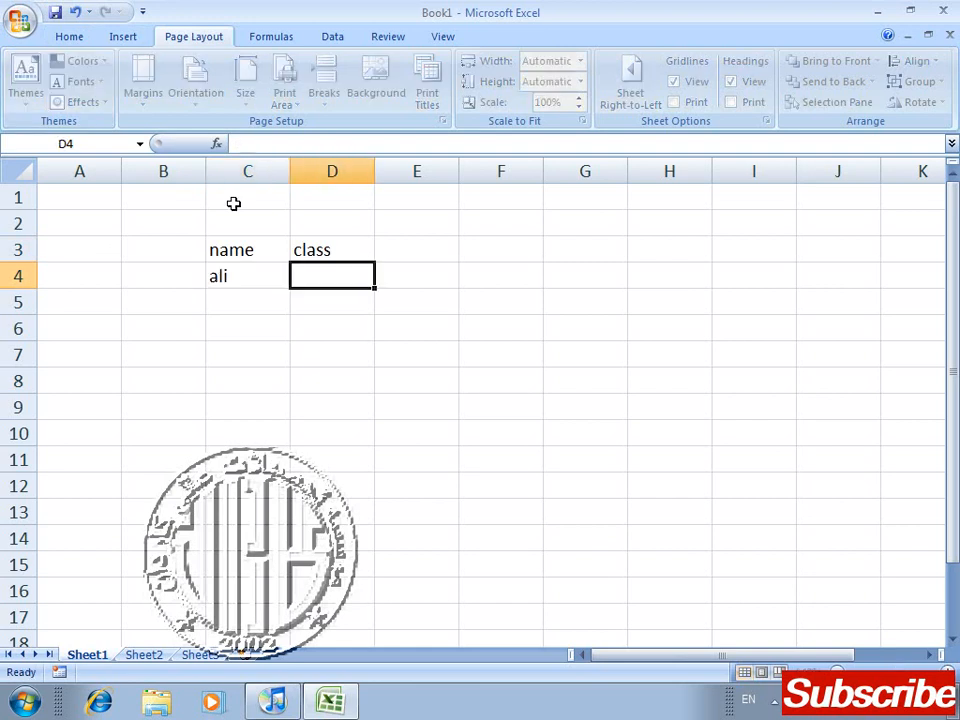
{"action": "type", "text": "k"}
{"action": "key", "text": "Return"}
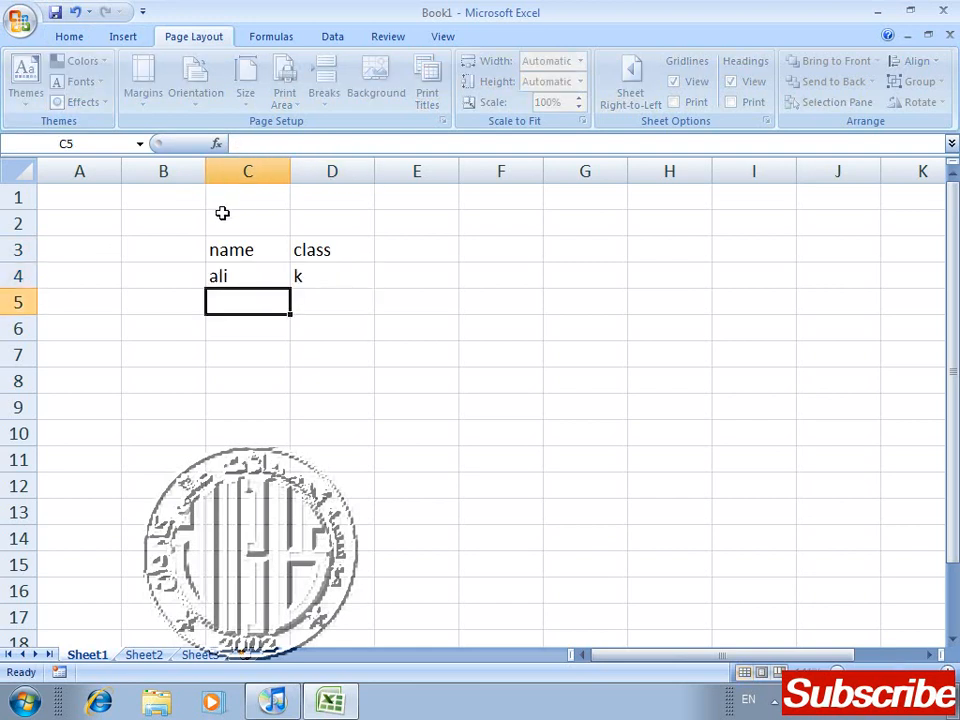
{"action": "type", "text": "jawad"}
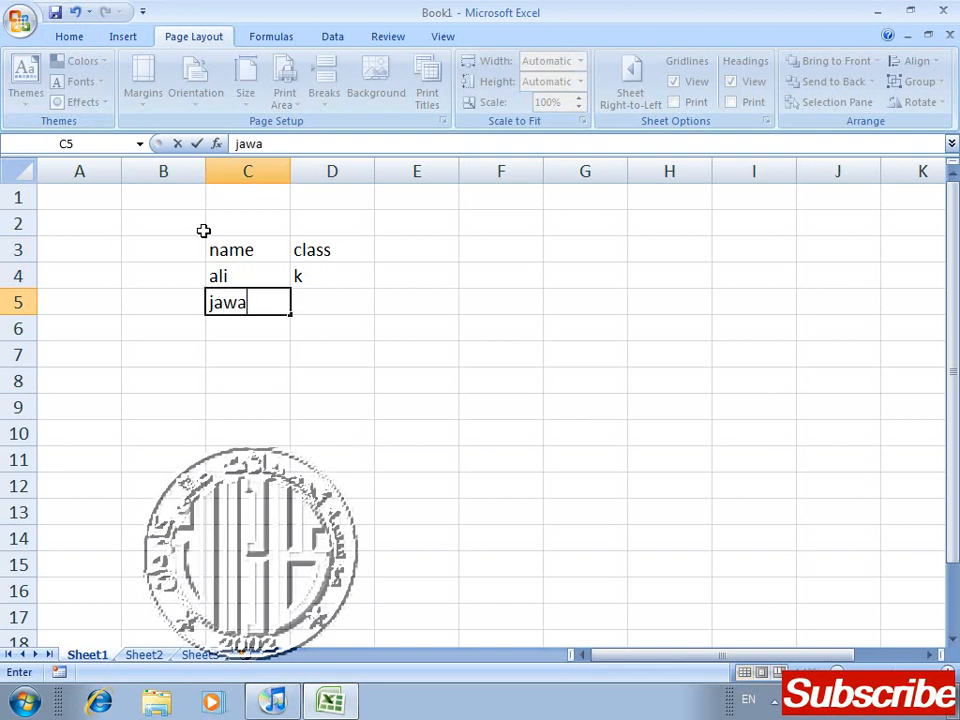
{"action": "key", "text": "Tab"}
{"action": "type", "text": "k"}
{"action": "key", "text": "Return"}
{"action": "type", "text": "ahmad"}
{"action": "key", "text": "Tab"}
{"action": "type", "text": "k2"}
{"action": "key", "text": "Return"}
Step: Select the table range C3:D6, apply the Metro theme, and deselect the table
{"action": "key", "text": "Up"}
{"action": "key", "text": "Up"}
{"action": "key", "text": "Up"}
{"action": "key", "text": "Up"}
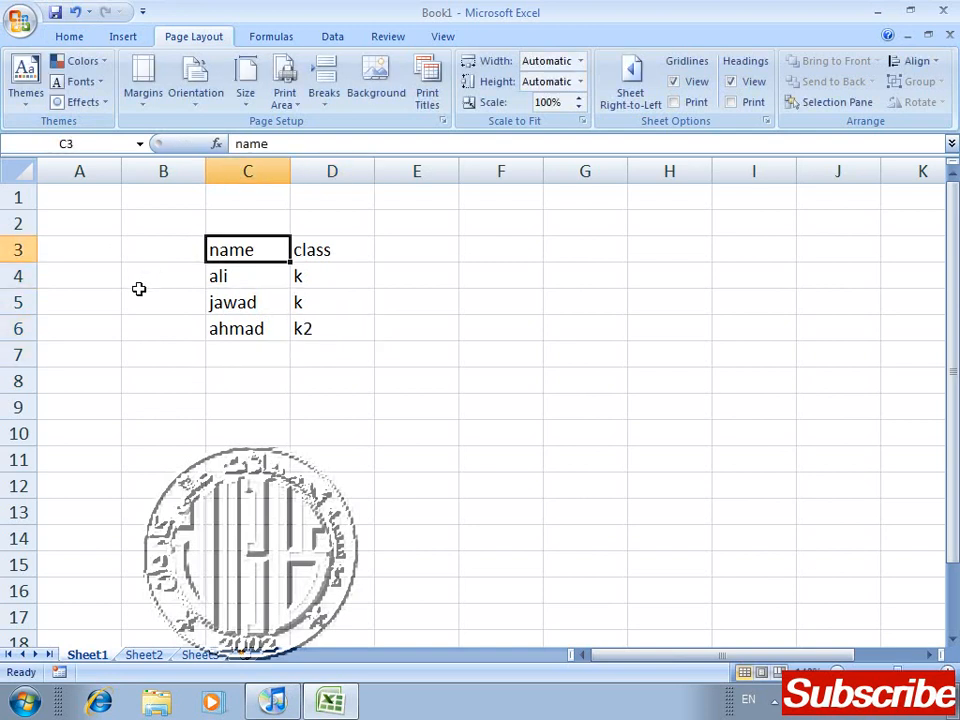
{"action": "key", "text": "shift+Right"}
{"action": "key", "text": "shift+Down"}
{"action": "key", "text": "shift+Down"}
{"action": "key", "text": "shift+Down"}
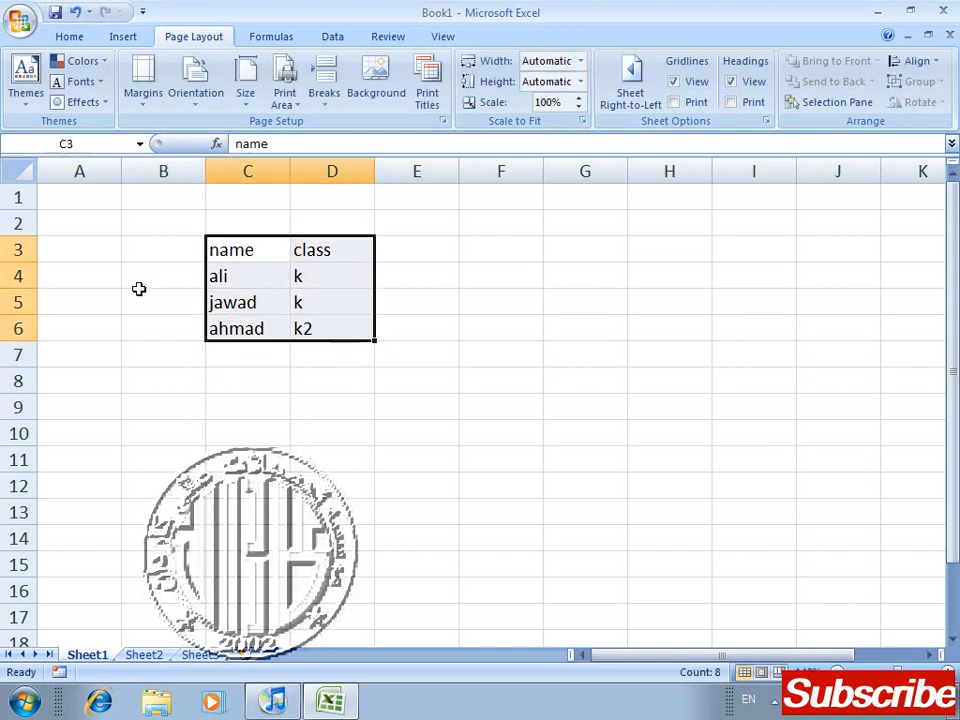
{"action": "left_click", "coordinate": [16, 80]}
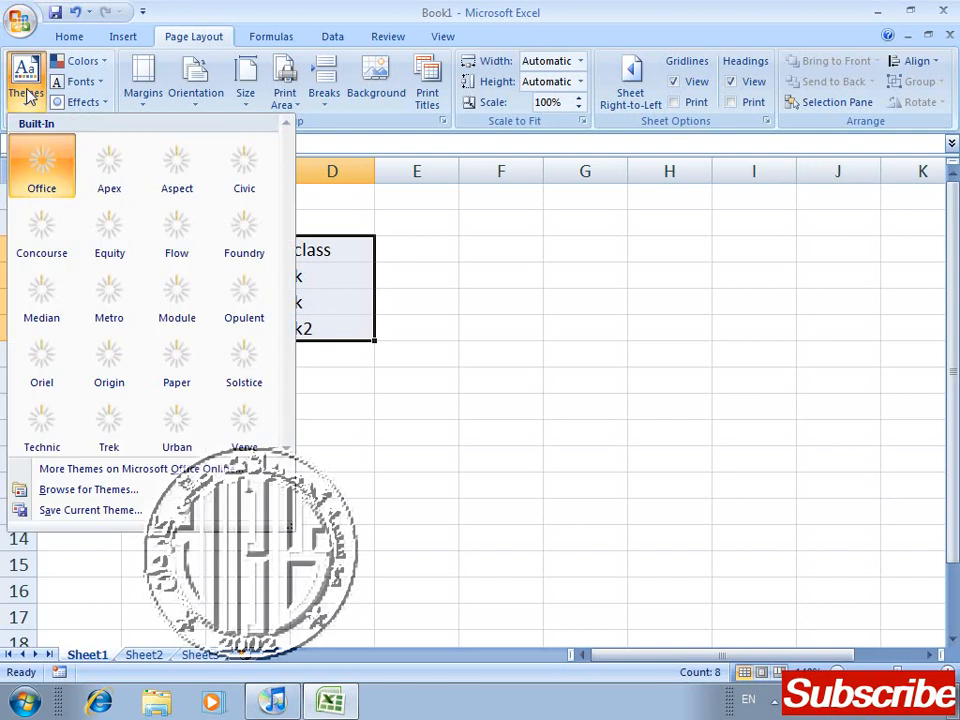
{"action": "left_click", "coordinate": [115, 280]}
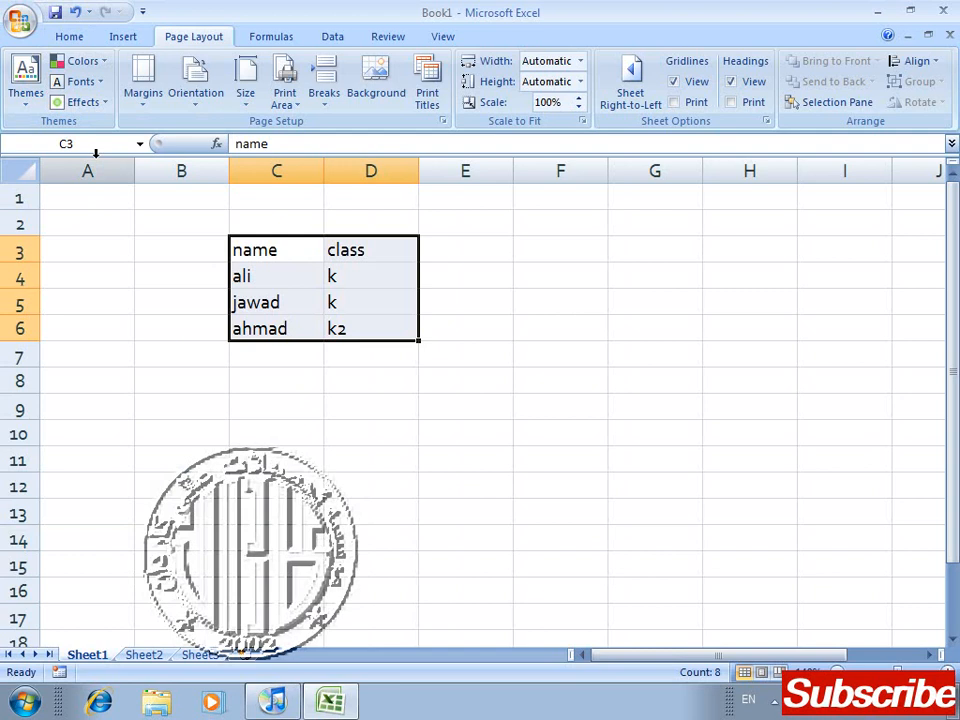
{"action": "left_click", "coordinate": [182, 294]}
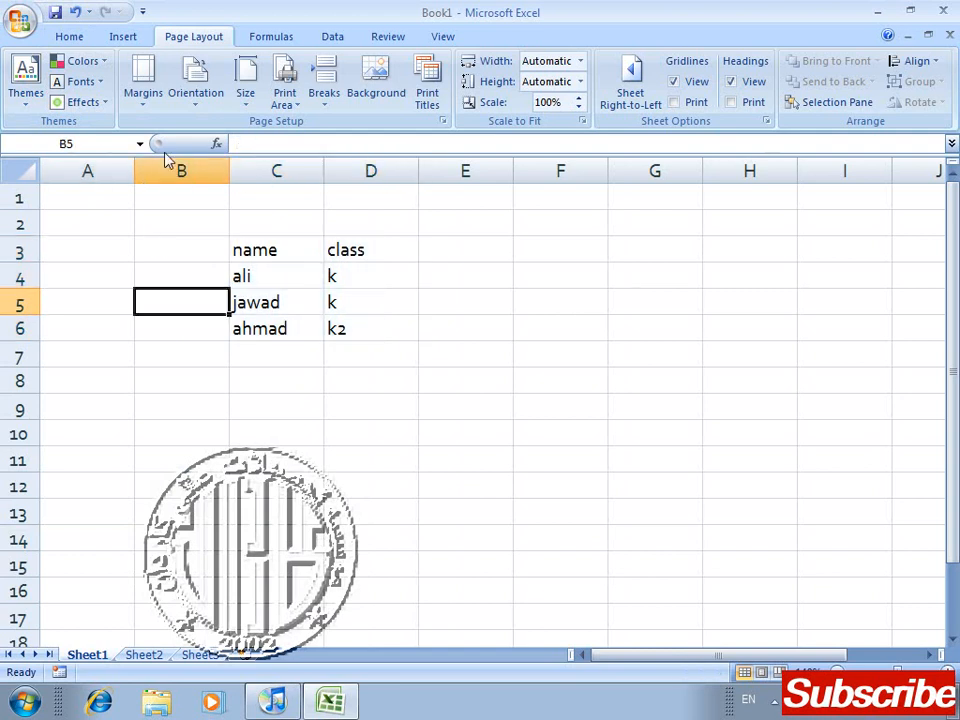
{"action": "left_click", "coordinate": [214, 409]}
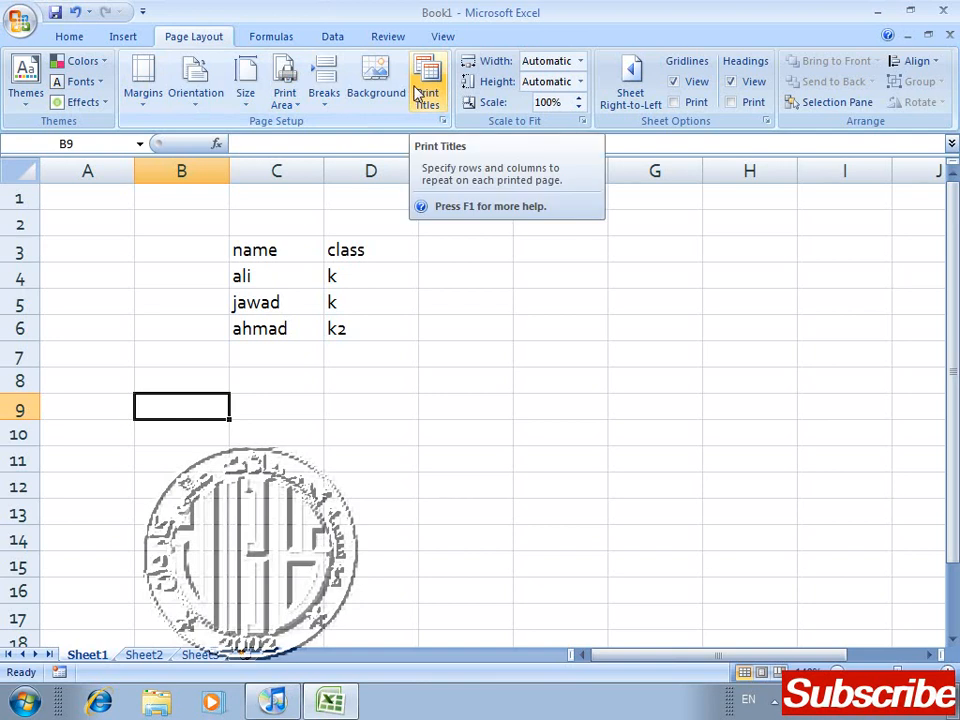
Step: Apply the Narrow margins preset to Sheet1
{"action": "left_click", "coordinate": [152, 276]}
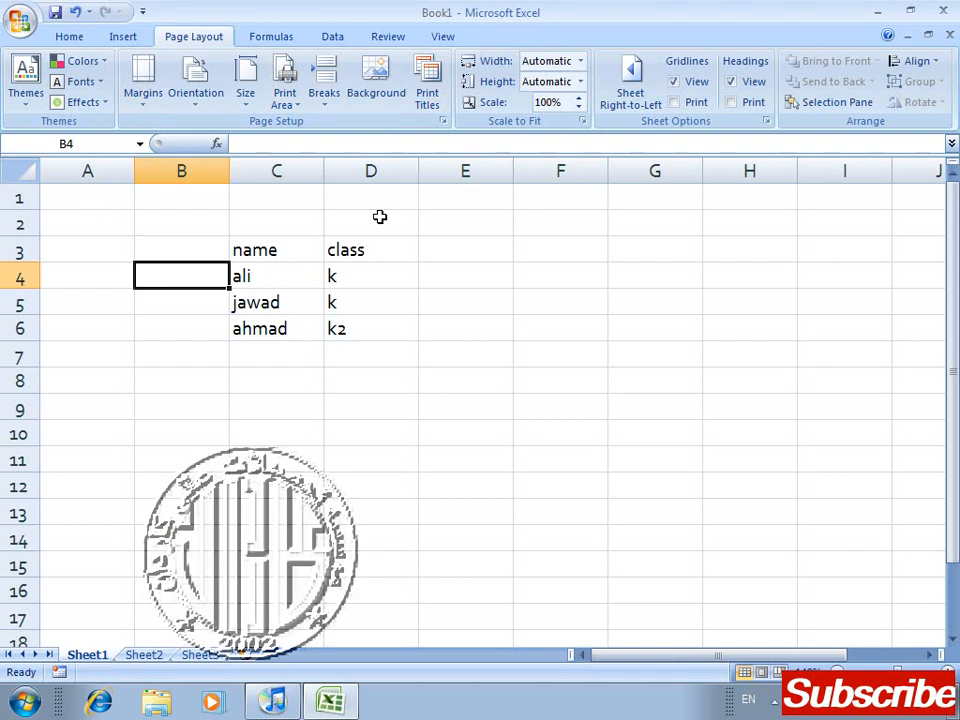
{"action": "left_click", "coordinate": [146, 99]}
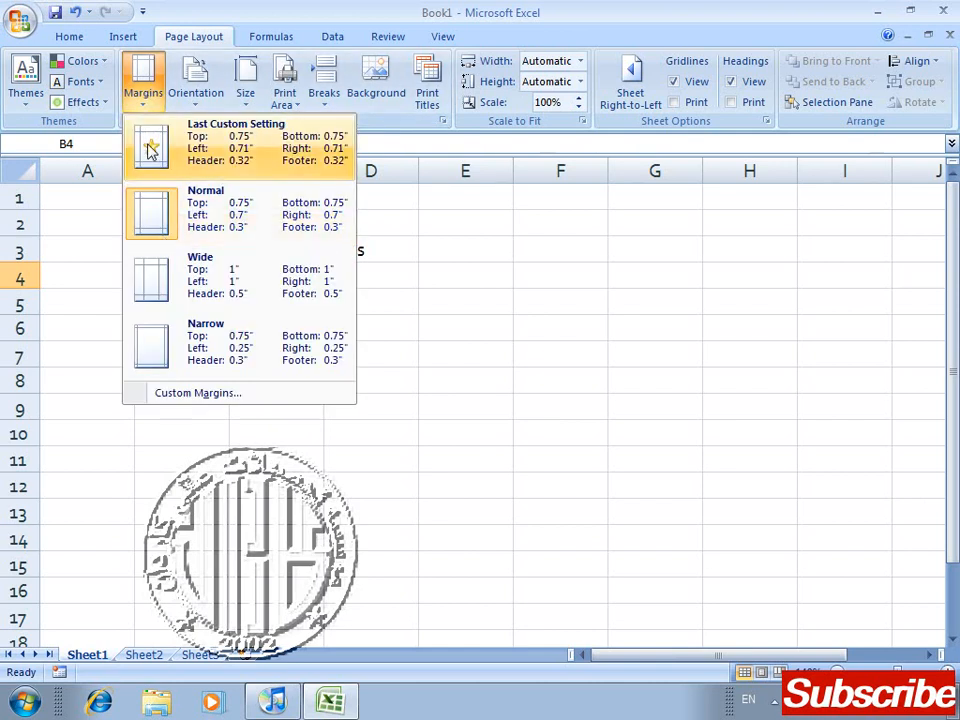
{"action": "left_click", "coordinate": [146, 356]}
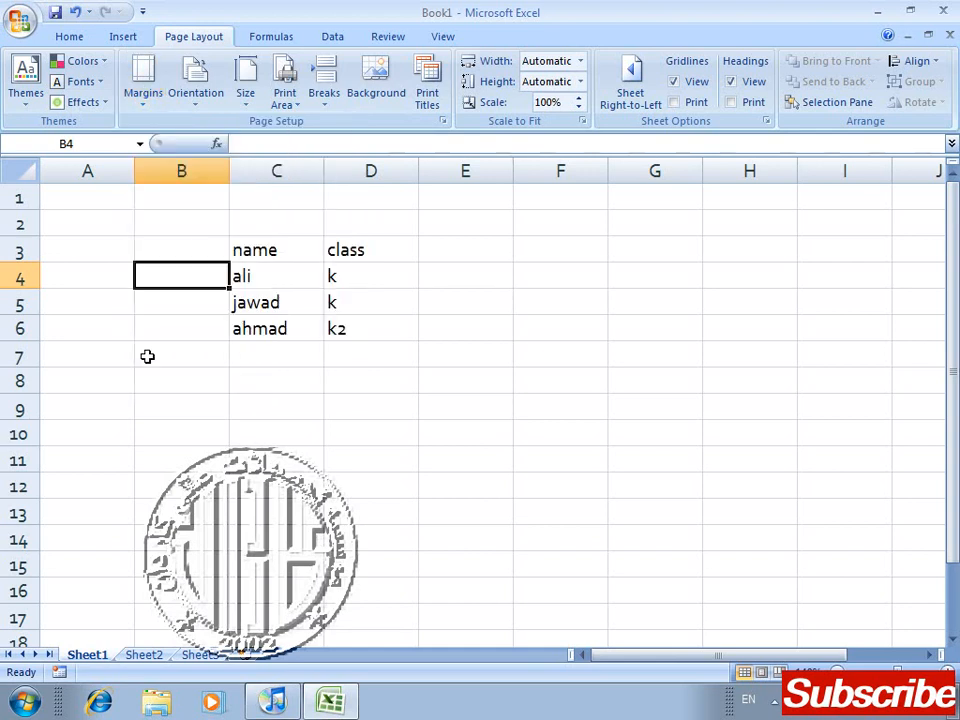
Step: Enter 233 in cell K3, just inside the page-break line
{"action": "left_click_drag", "start_coordinate": [664, 662], "coordinate": [877, 620]}
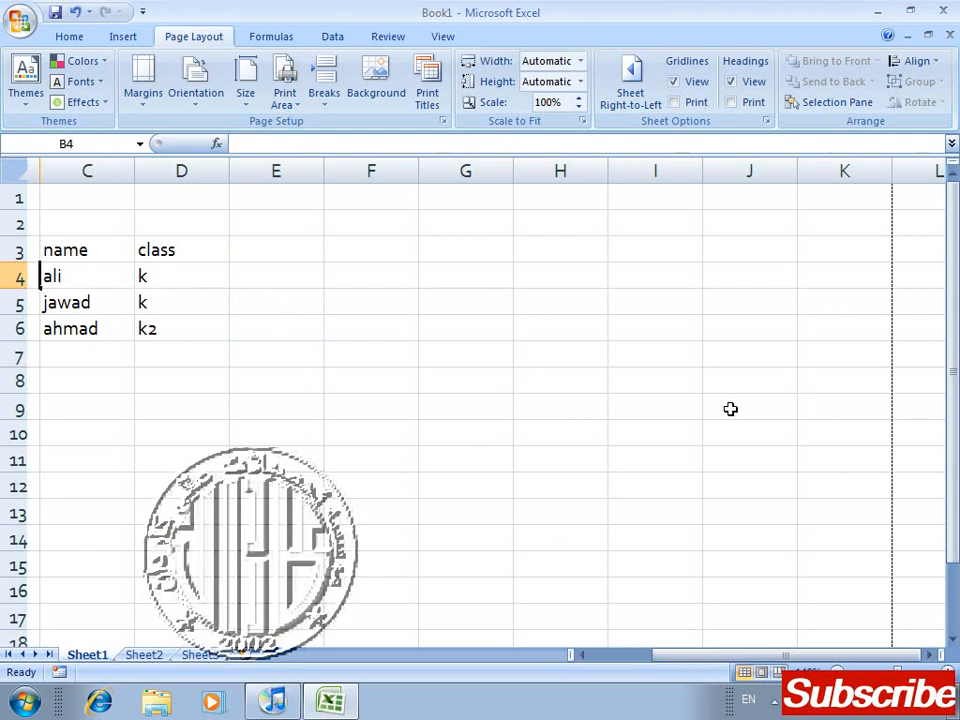
{"action": "left_click", "coordinate": [825, 249]}
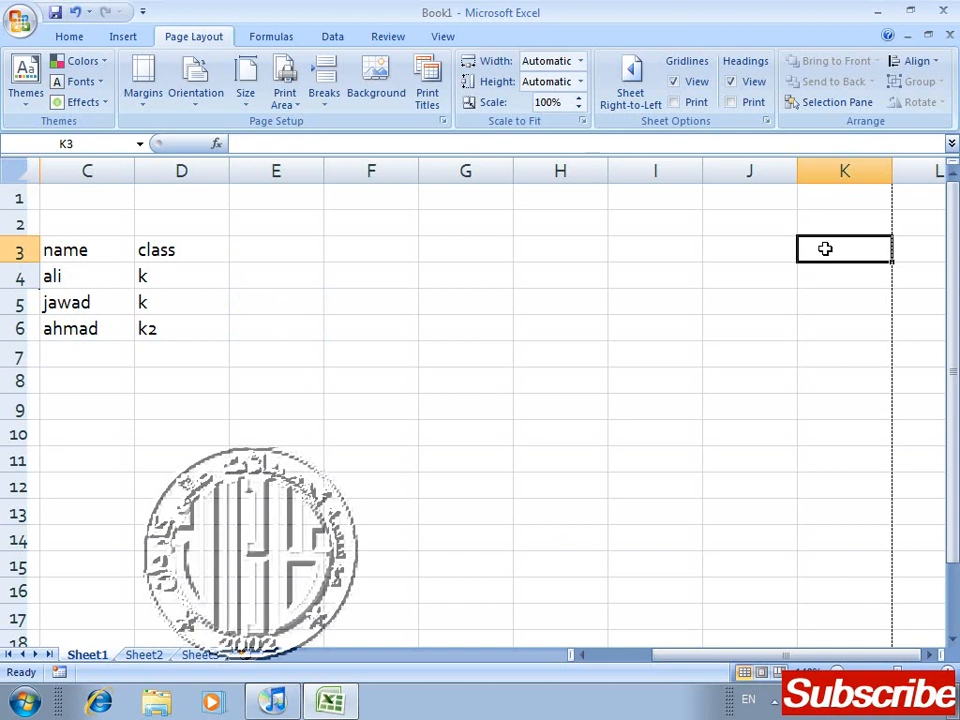
{"action": "type", "text": "233"}
{"action": "key", "text": "Return"}
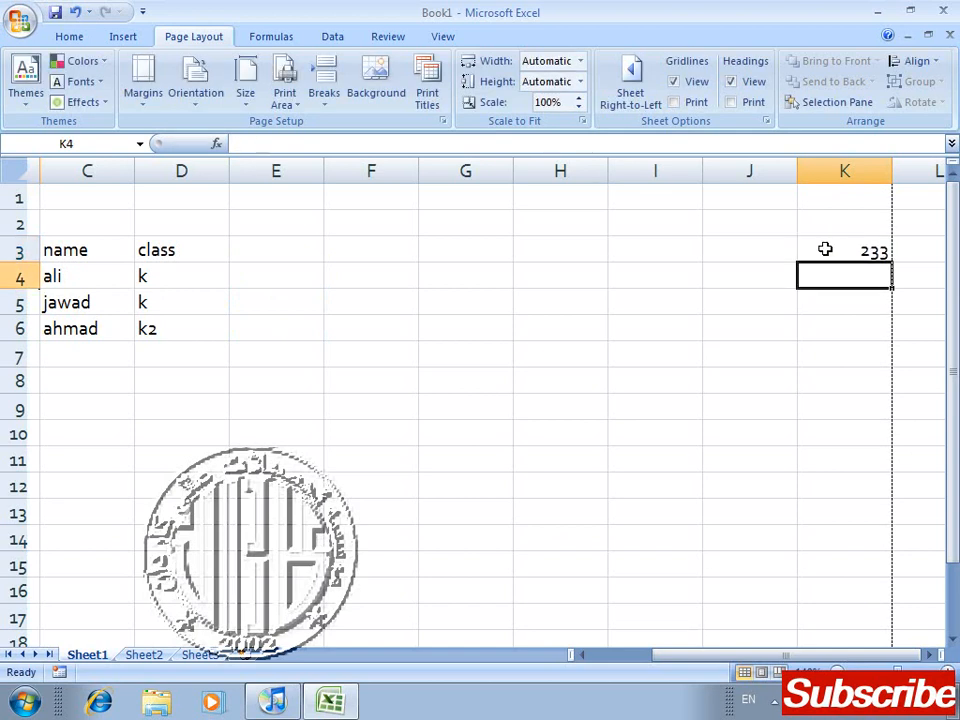
Step: Check the page in print preview, looking closely at the value near its edge, and close the preview
{"action": "key", "text": "ctrl+F2"}
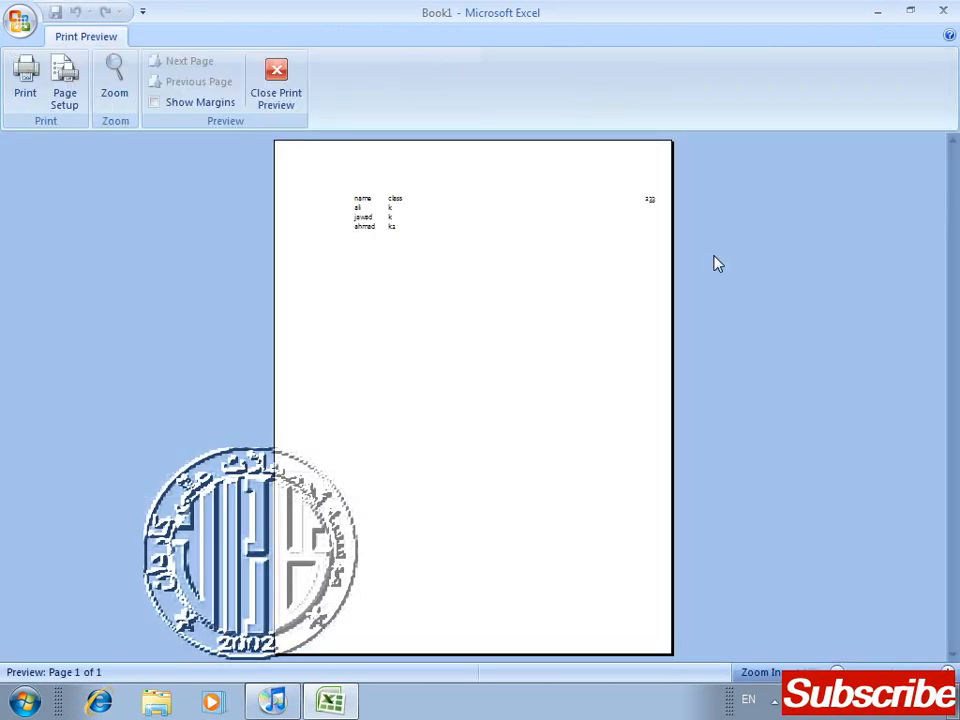
{"action": "left_click", "coordinate": [657, 207]}
{"action": "left_click", "coordinate": [653, 197]}
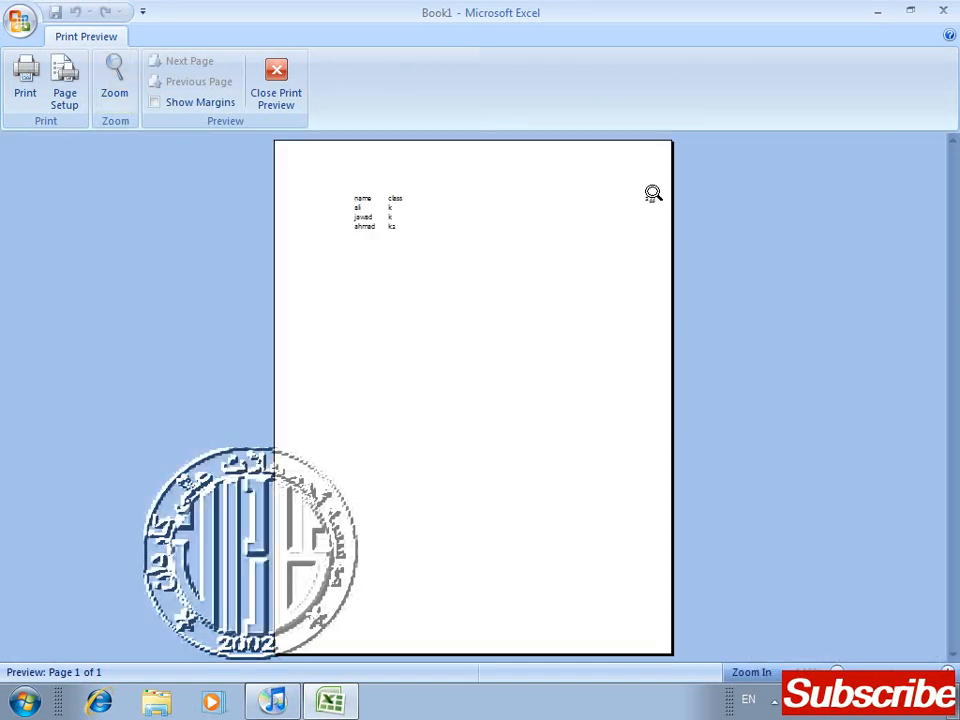
{"action": "left_click", "coordinate": [276, 80]}
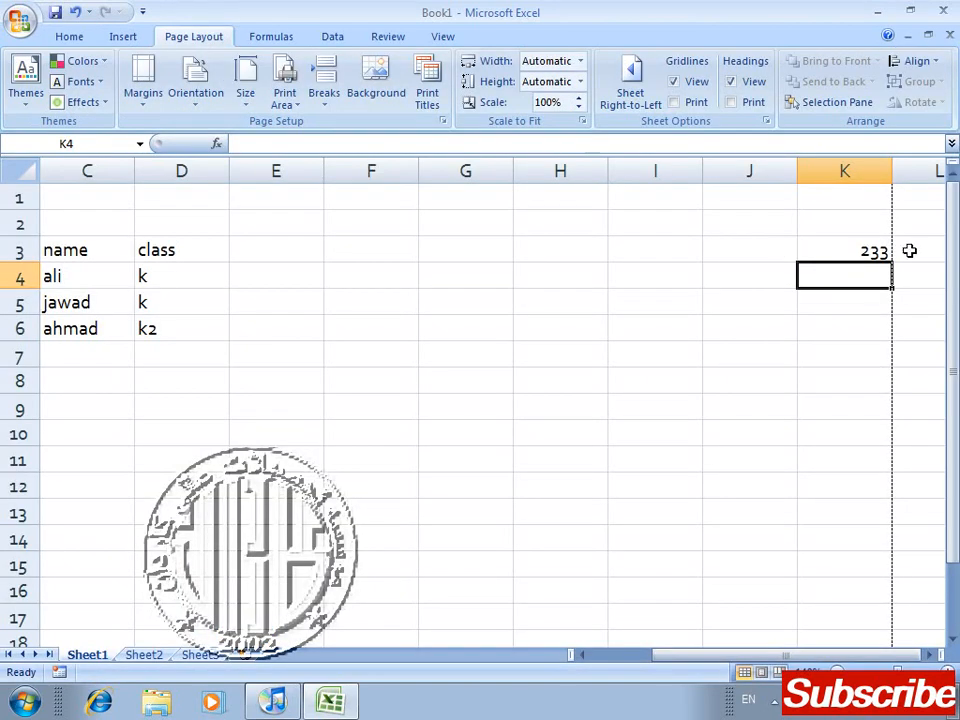
Step: Check the iPod restore progress in iTunes and return to Excel
{"action": "left_click", "coordinate": [913, 251]}
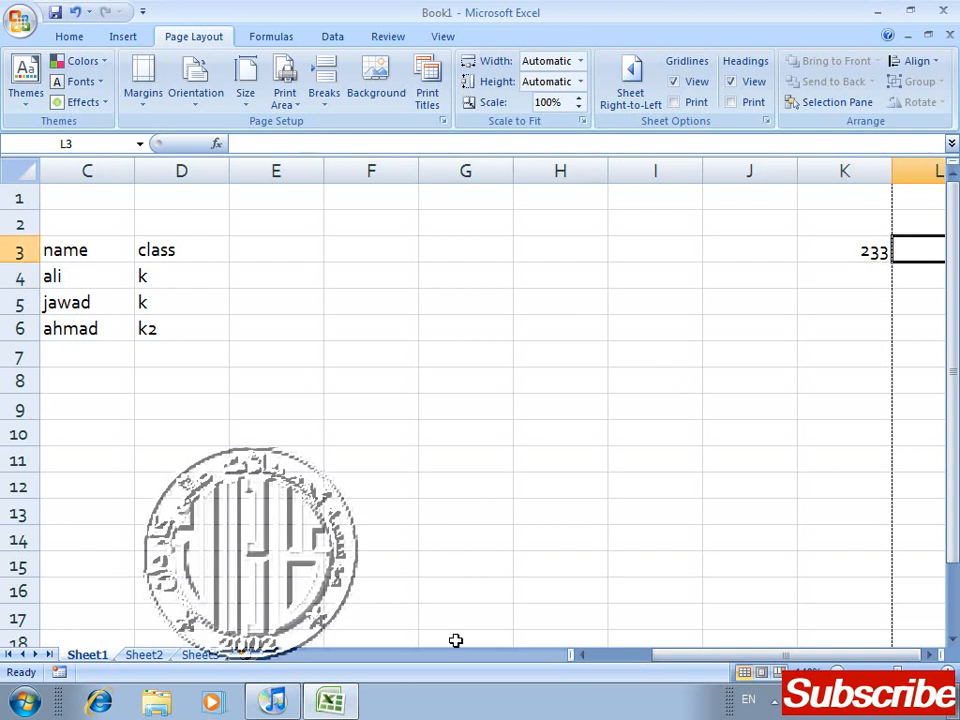
{"action": "left_click", "coordinate": [285, 704]}
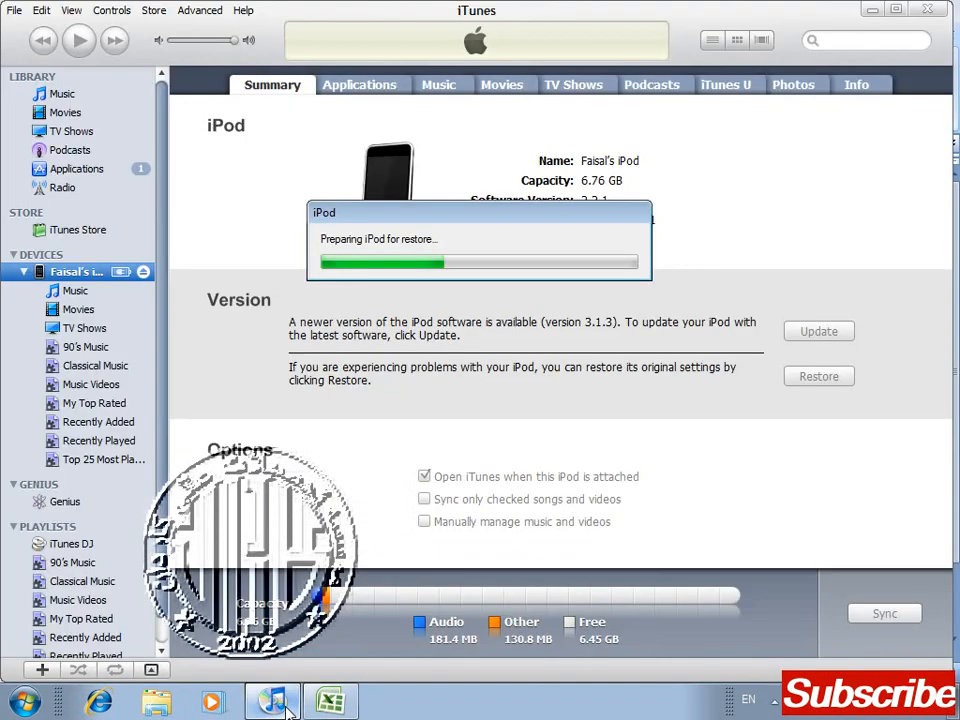
{"action": "left_click", "coordinate": [330, 702]}
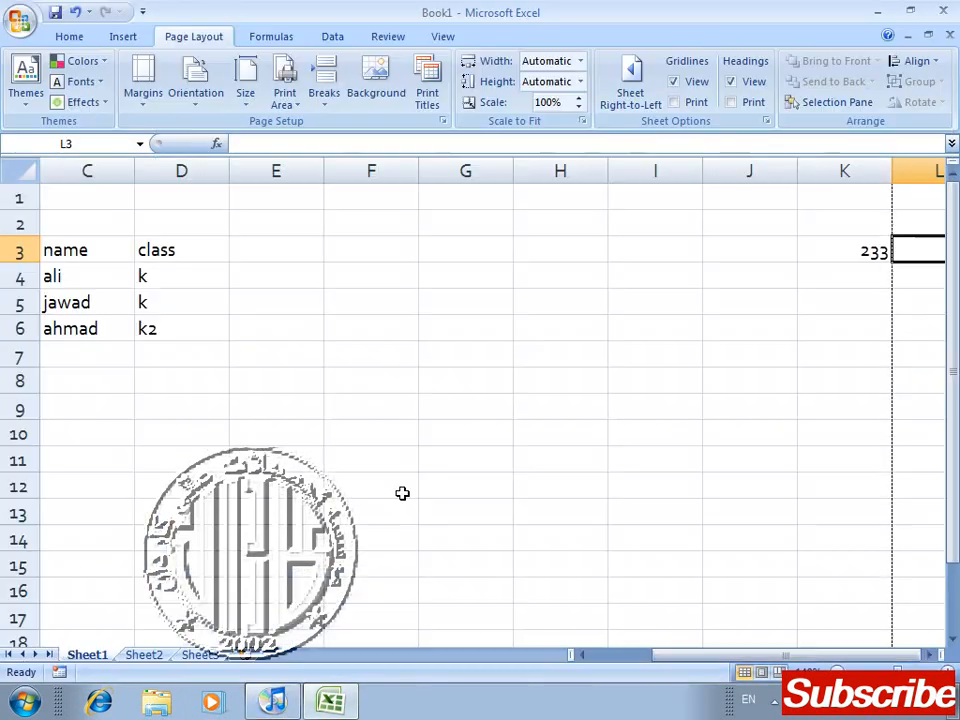
{"action": "left_click", "coordinate": [182, 373]}
{"action": "key", "text": "Left"}
{"action": "key", "text": "Left"}
{"action": "key", "text": "Left"}
{"action": "key", "text": "Up"}
{"action": "key", "text": "Right"}
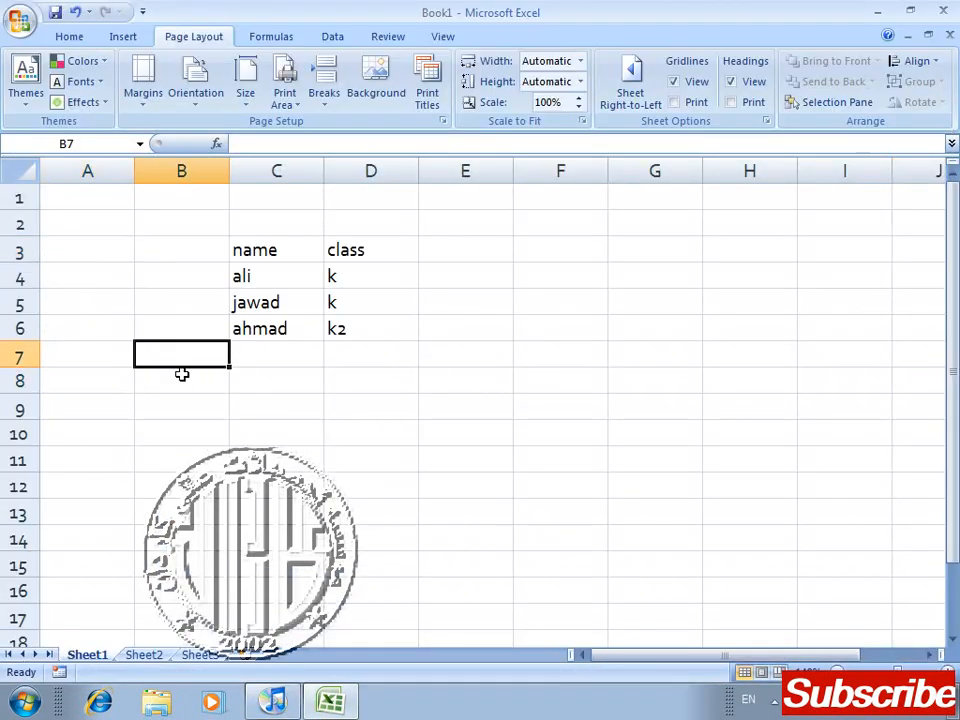
{"action": "key", "text": "Up"}
{"action": "key", "text": "Right"}
{"action": "key", "text": "Up"}
{"action": "key", "text": "Up"}
{"action": "key", "text": "Up"}
{"action": "key", "text": "Up"}
{"action": "key", "text": "Left"}
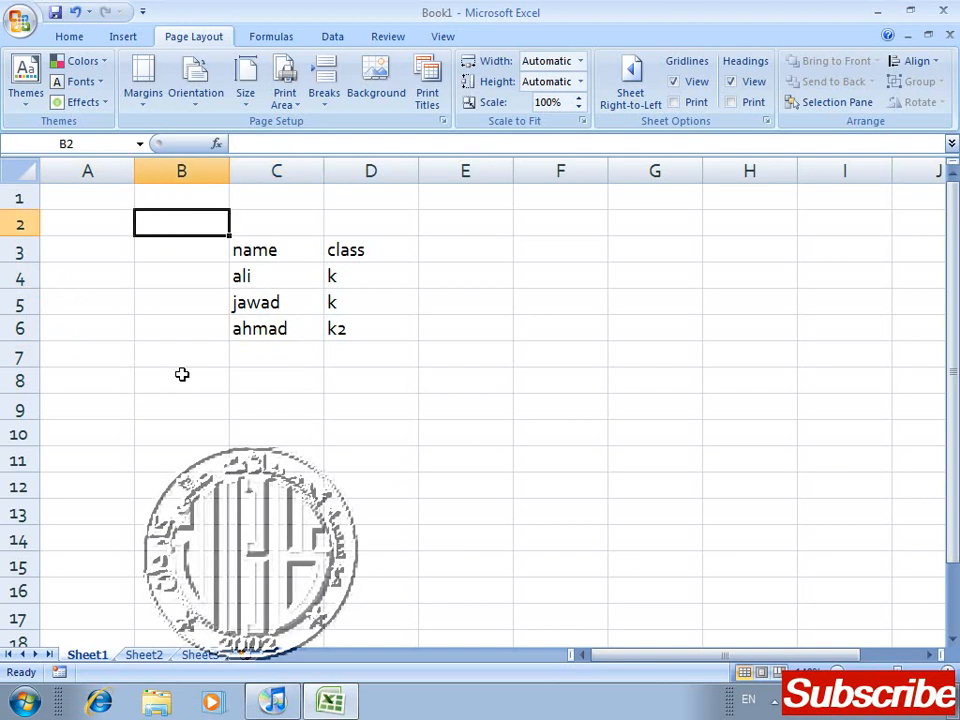
Step: Set a custom top margin of 2.5 for the sheet in Page Setup
{"action": "left_click", "coordinate": [143, 80]}
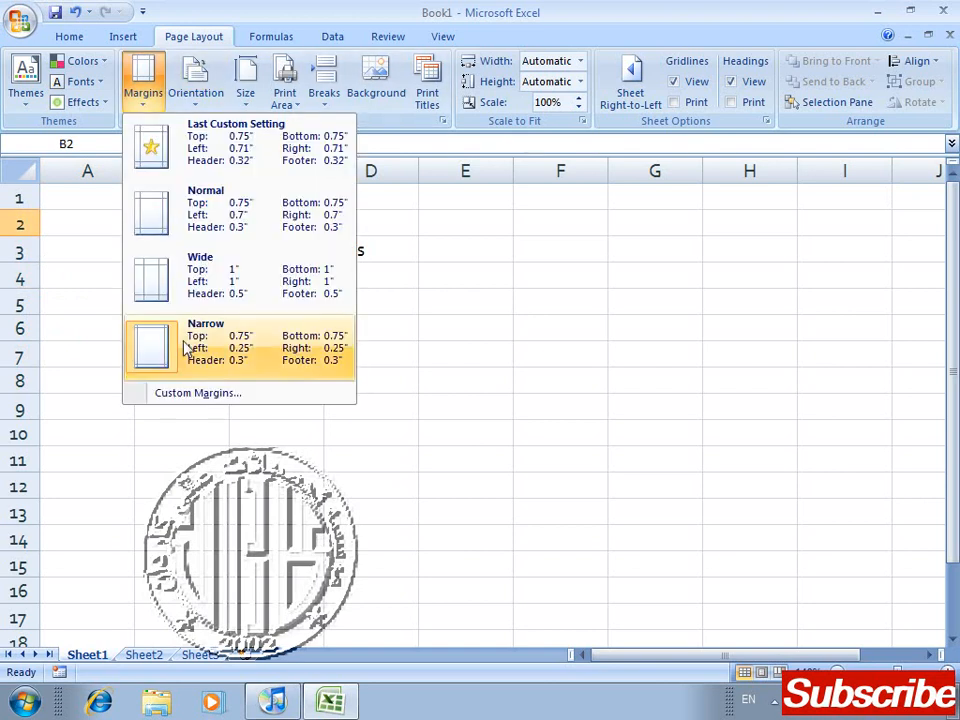
{"action": "left_click", "coordinate": [198, 394]}
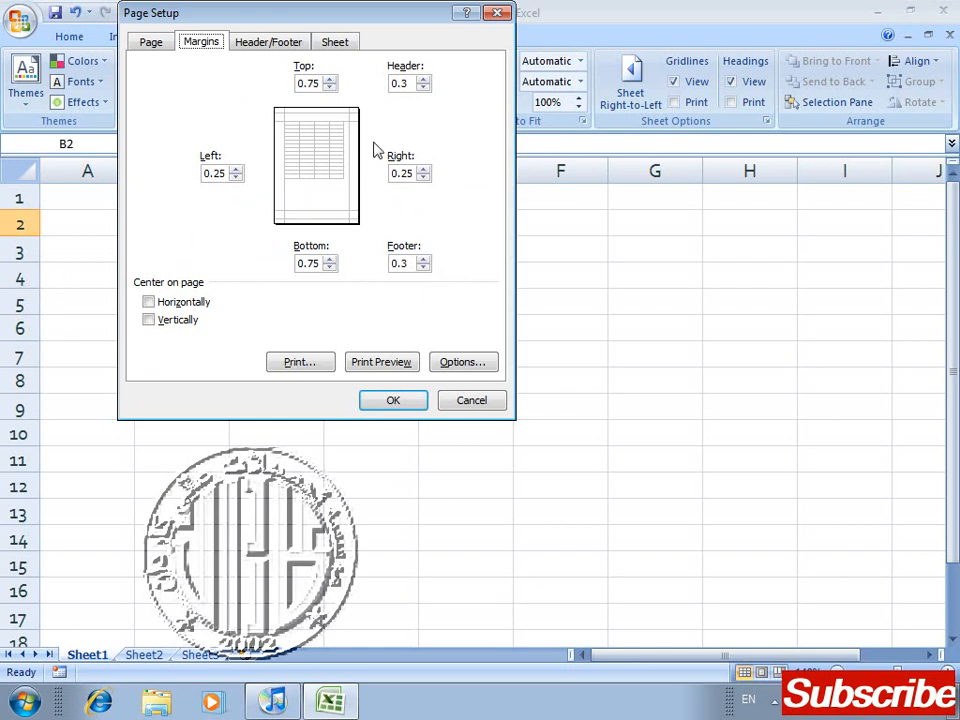
{"action": "left_click", "coordinate": [330, 79]}
{"action": "left_click", "coordinate": [330, 79]}
{"action": "left_click", "coordinate": [330, 79]}
{"action": "left_click", "coordinate": [330, 79]}
{"action": "left_click", "coordinate": [330, 79]}
{"action": "left_click", "coordinate": [330, 79]}
{"action": "left_click", "coordinate": [330, 79]}
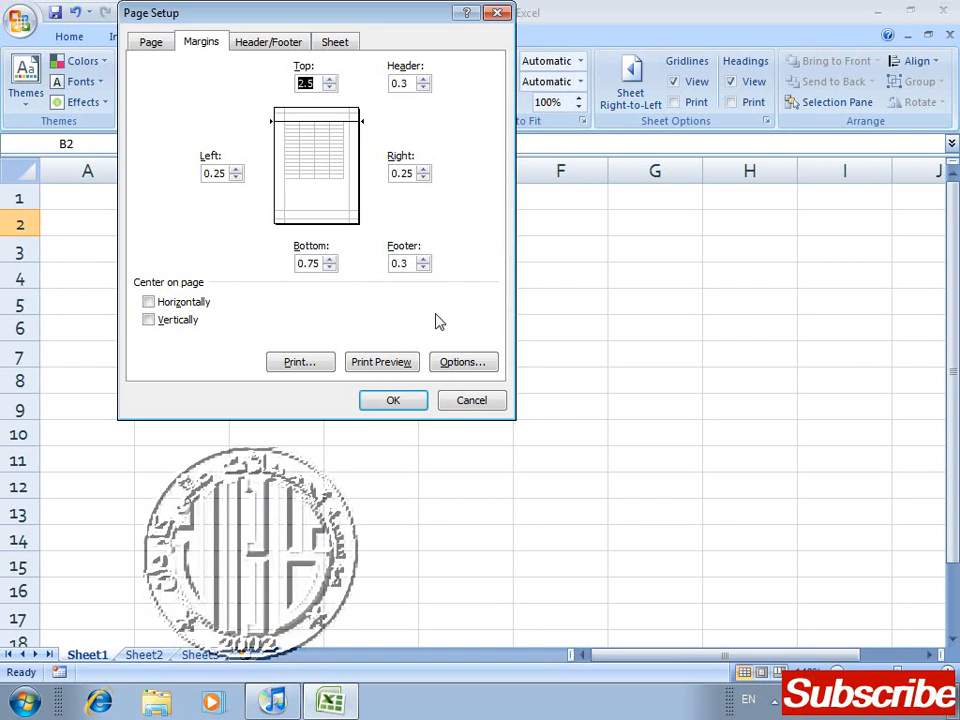
{"action": "left_click", "coordinate": [398, 405]}
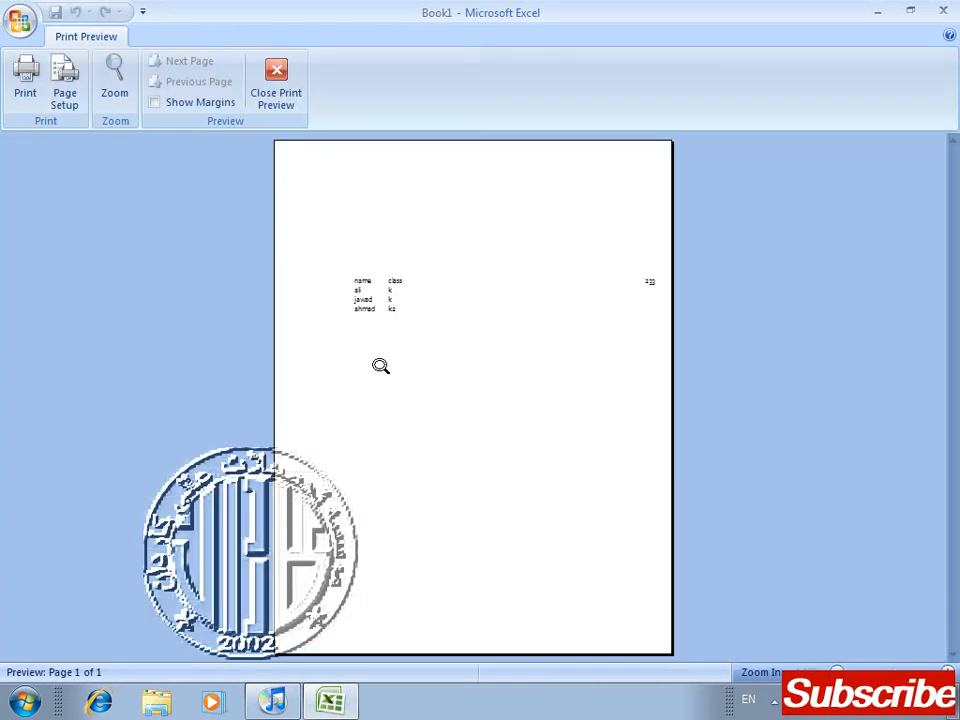
Step: Inspect the sheet in print preview and turn on the margin guides
{"action": "left_click", "coordinate": [410, 244]}
{"action": "left_click", "coordinate": [407, 239]}
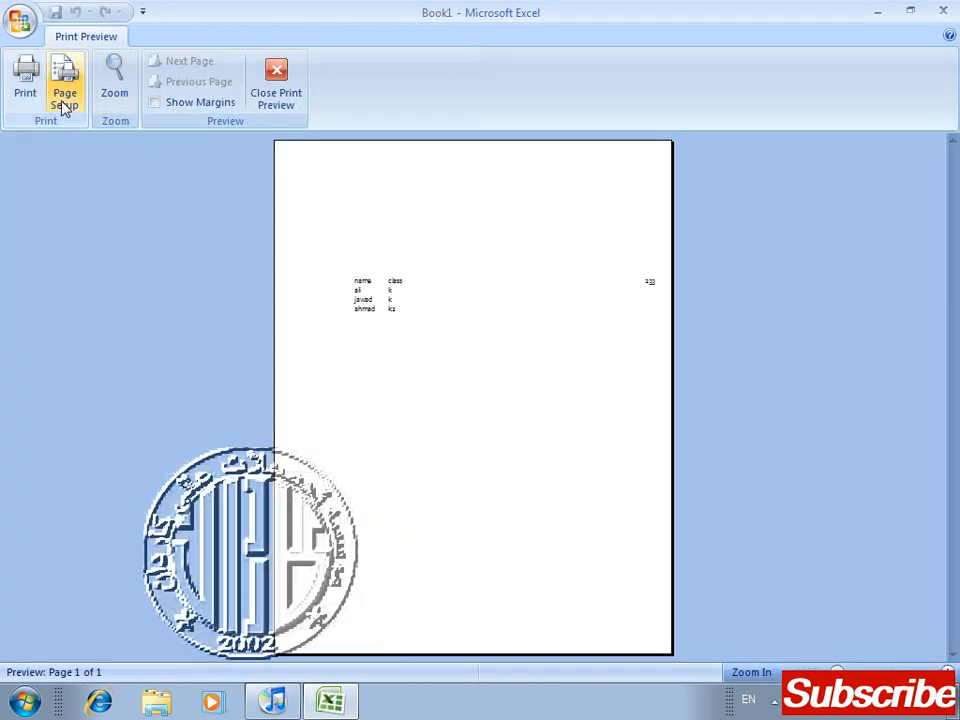
{"action": "left_click", "coordinate": [155, 102]}
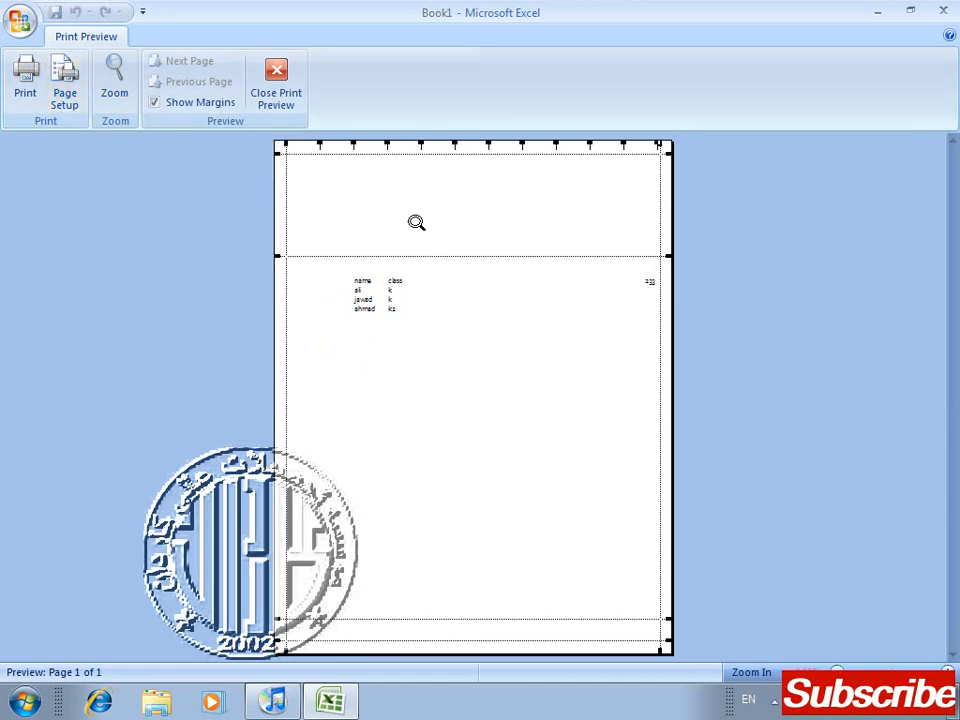
Step: Reduce the top page margin to roughly half using its guide in print preview, and close the preview
{"action": "left_click_drag", "start_coordinate": [277, 257], "coordinate": [278, 202]}
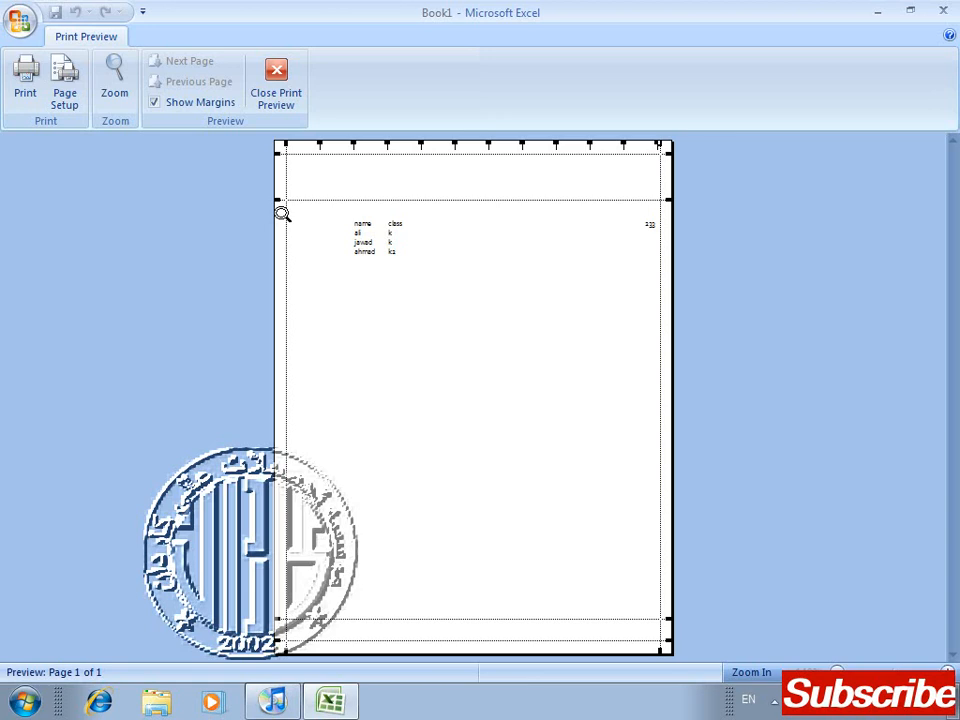
{"action": "left_click", "coordinate": [277, 85]}
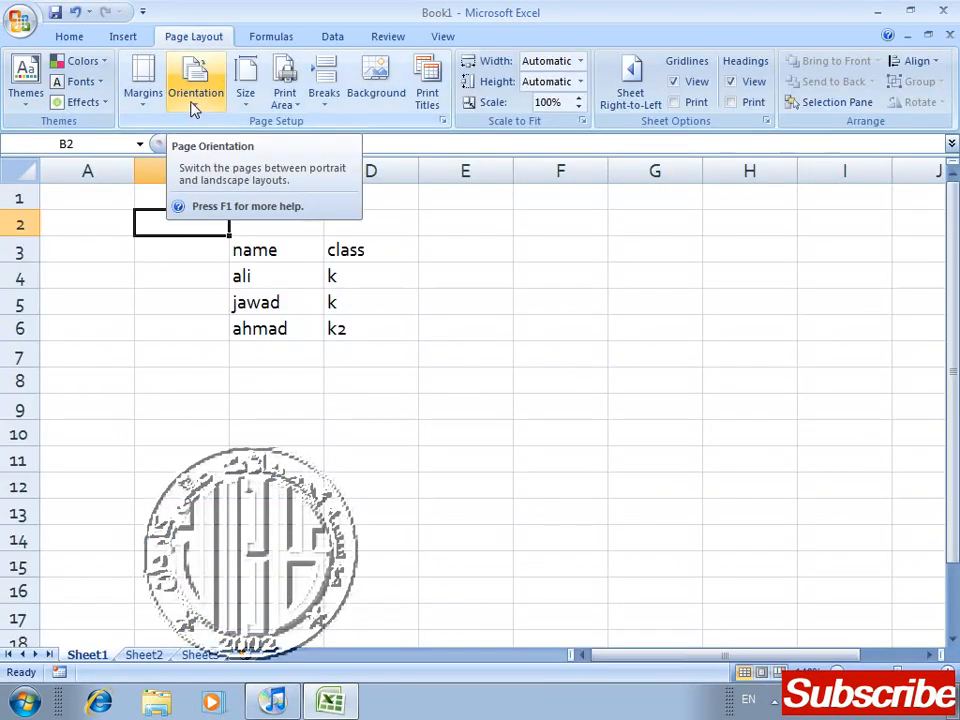
Step: Change the sheet's page orientation to Landscape and check which orientation is selected
{"action": "left_click", "coordinate": [195, 97]}
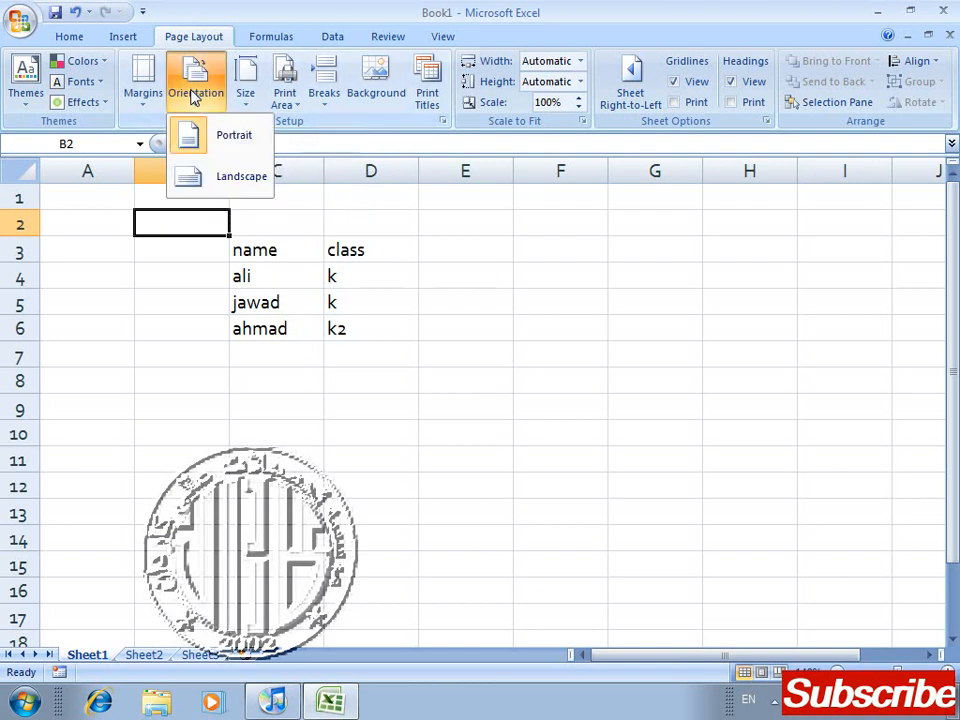
{"action": "left_click", "coordinate": [210, 186]}
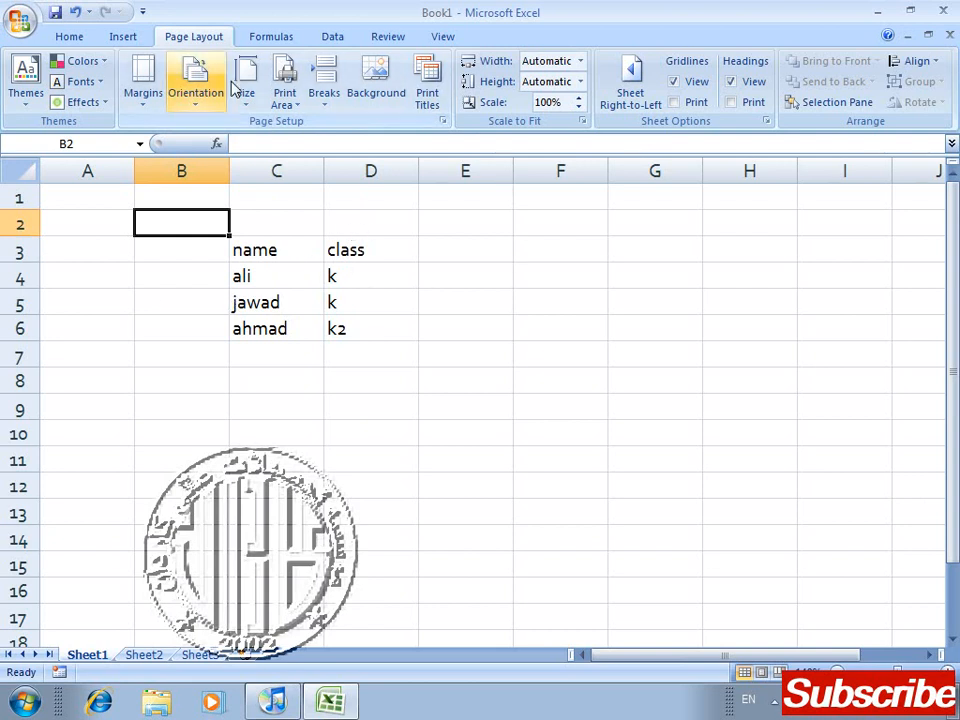
{"action": "left_click", "coordinate": [196, 105]}
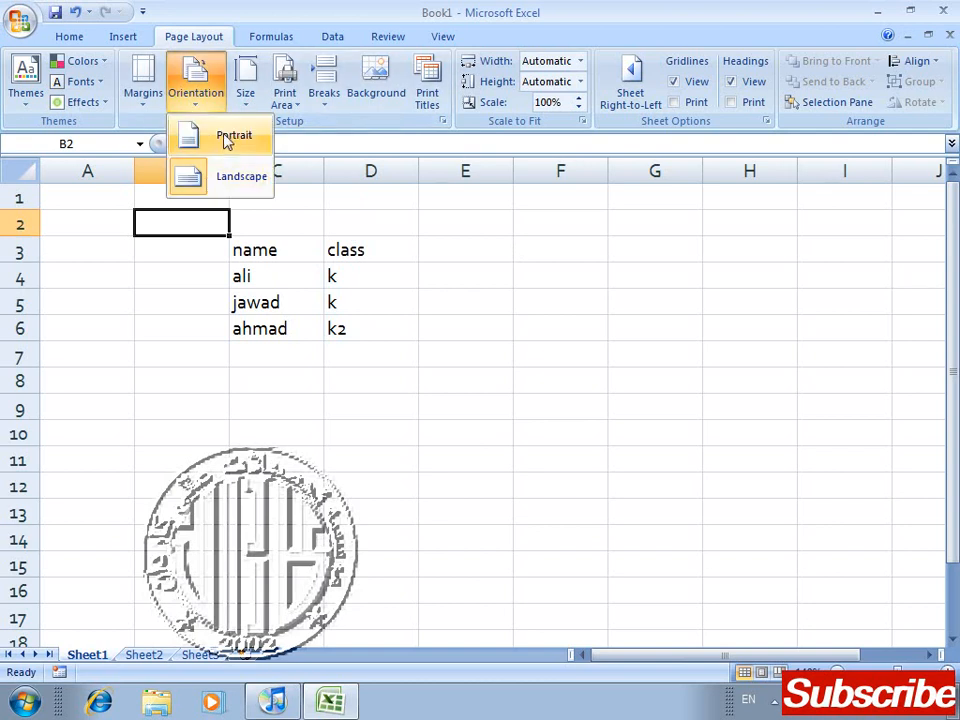
{"action": "left_click", "coordinate": [253, 483]}
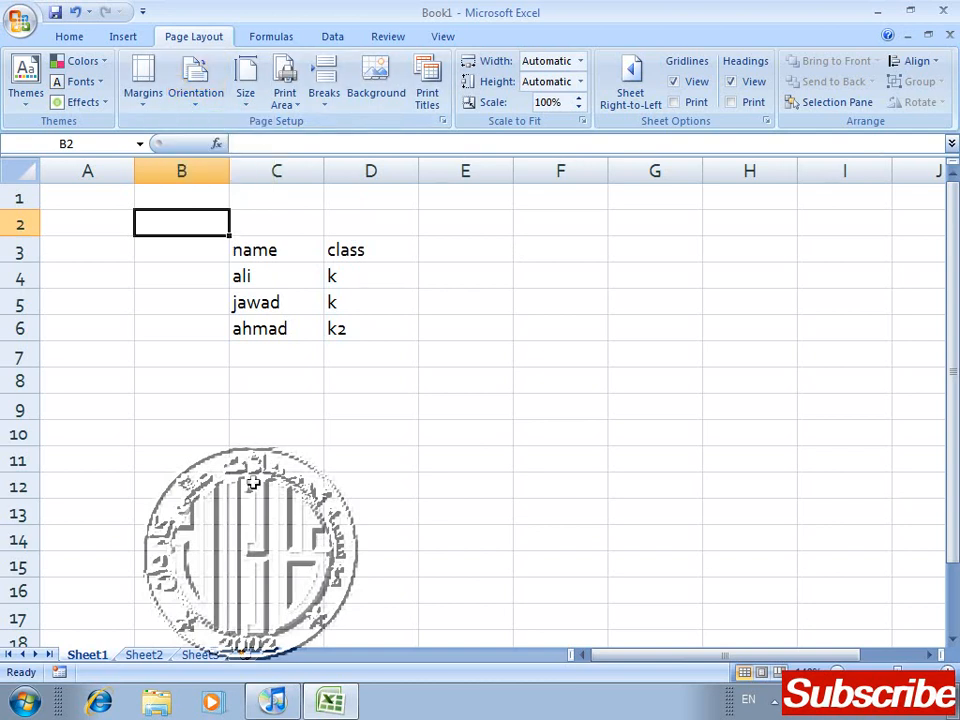
Step: Inspect the landscape page in print preview, check the iPod restore progress in iTunes, and return to Excel to close the preview
{"action": "key", "text": "ctrl+F2"}
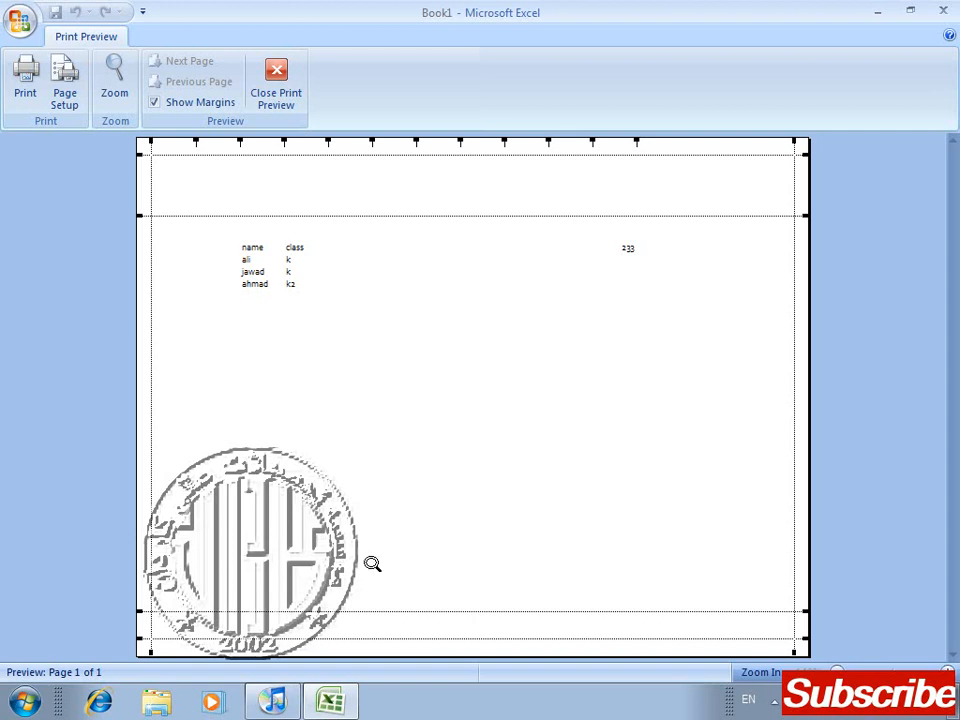
{"action": "left_click", "coordinate": [275, 703]}
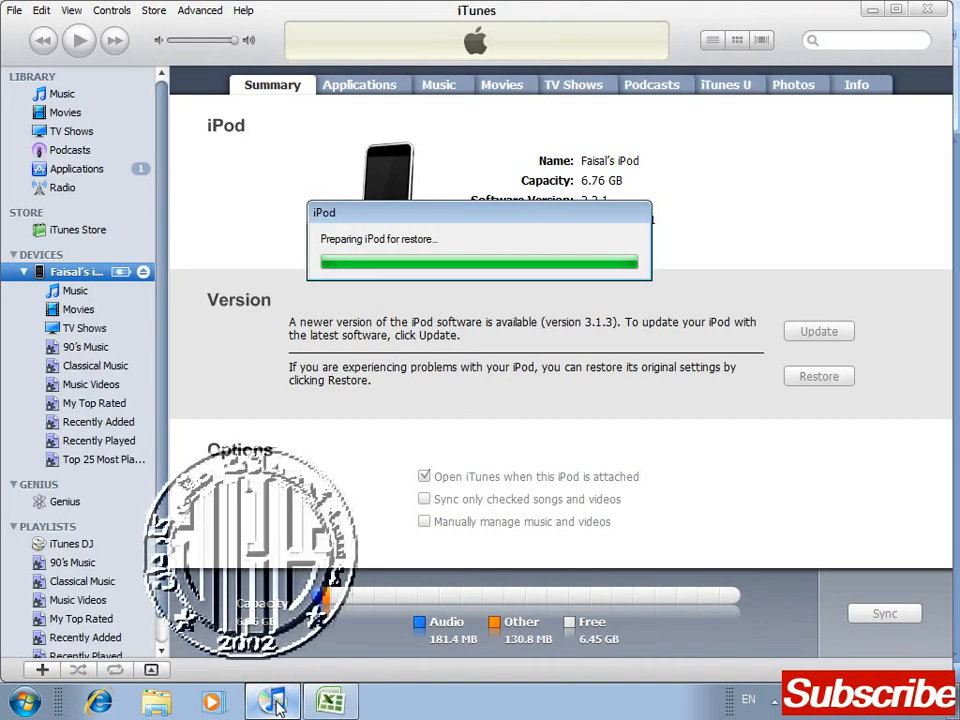
{"action": "left_click", "coordinate": [340, 704]}
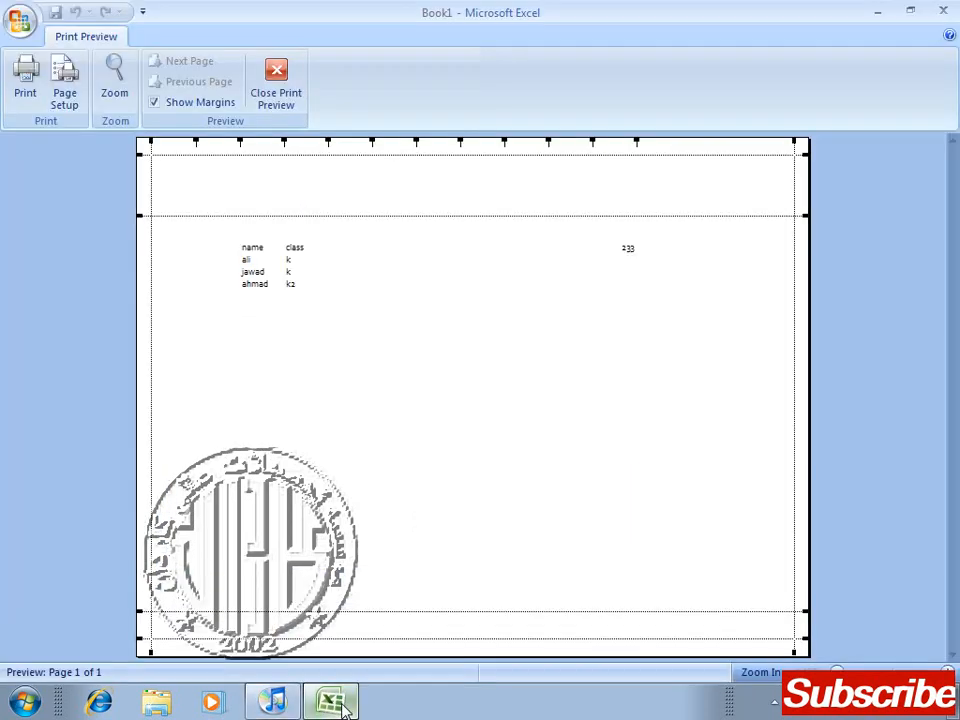
{"action": "left_click", "coordinate": [294, 92]}
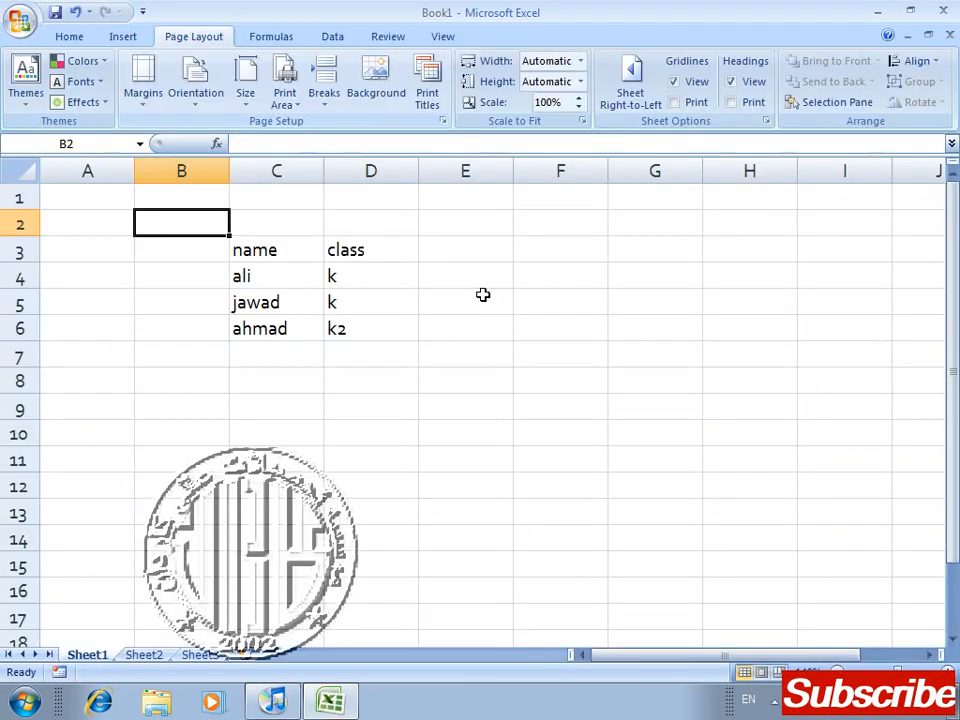
{"action": "left_click", "coordinate": [360, 491]}
{"action": "left_click", "coordinate": [242, 373]}
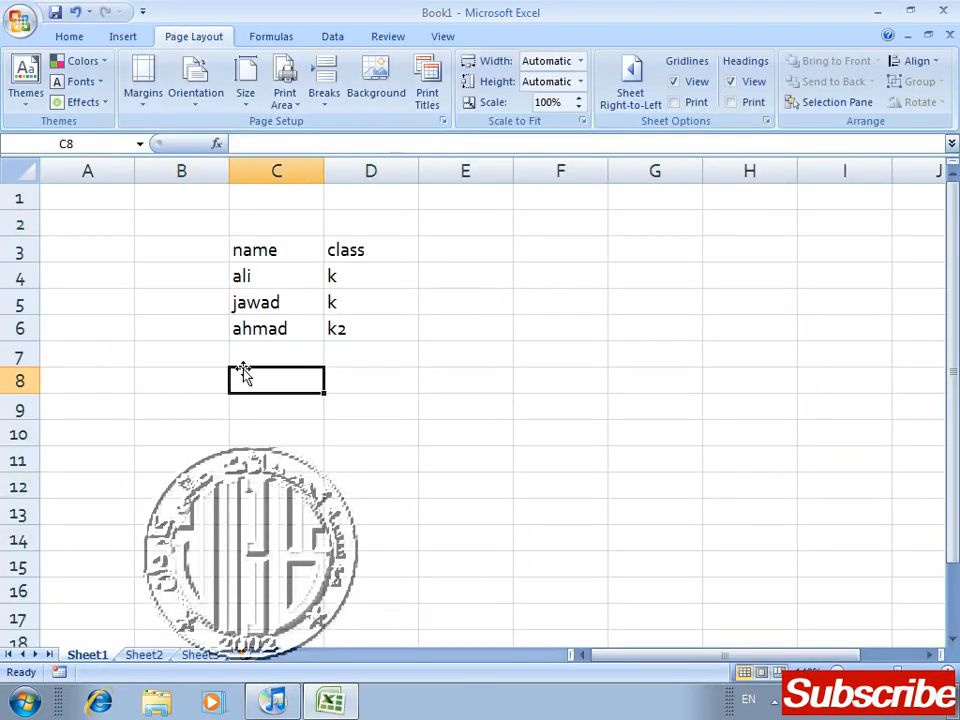
{"action": "key", "text": "Left"}
{"action": "key", "text": "Up"}
{"action": "key", "text": "Up"}
{"action": "key", "text": "Up"}
{"action": "key", "text": "Up"}
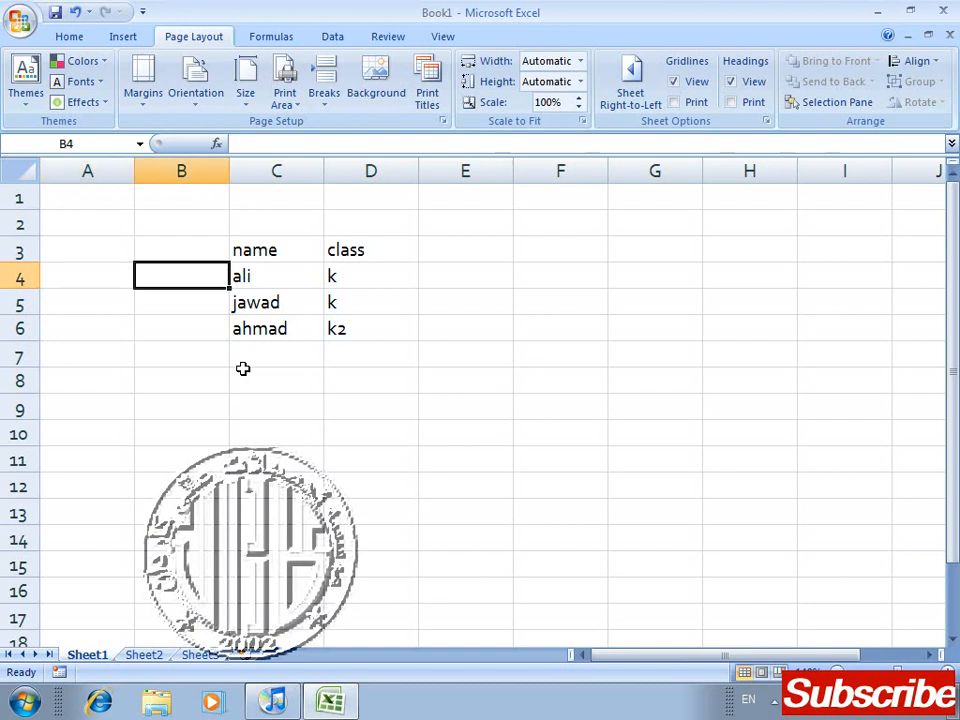
{"action": "key", "text": "Left"}
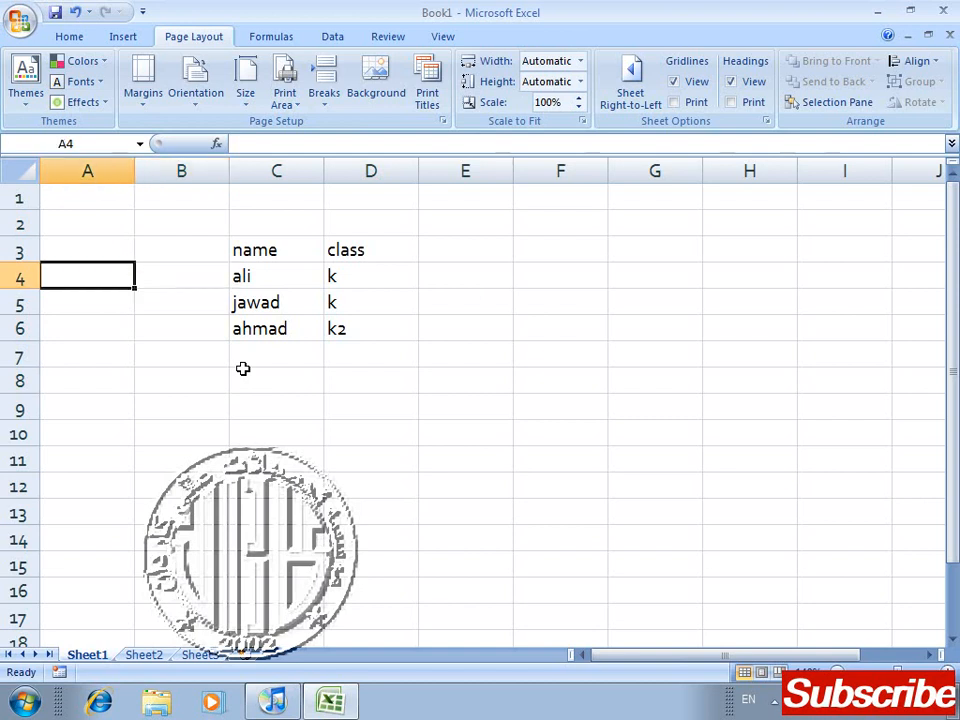
Step: Browse the available paper sizes and set the sheet's paper size to Legal (8.5" x 14")
{"action": "left_click", "coordinate": [257, 108]}
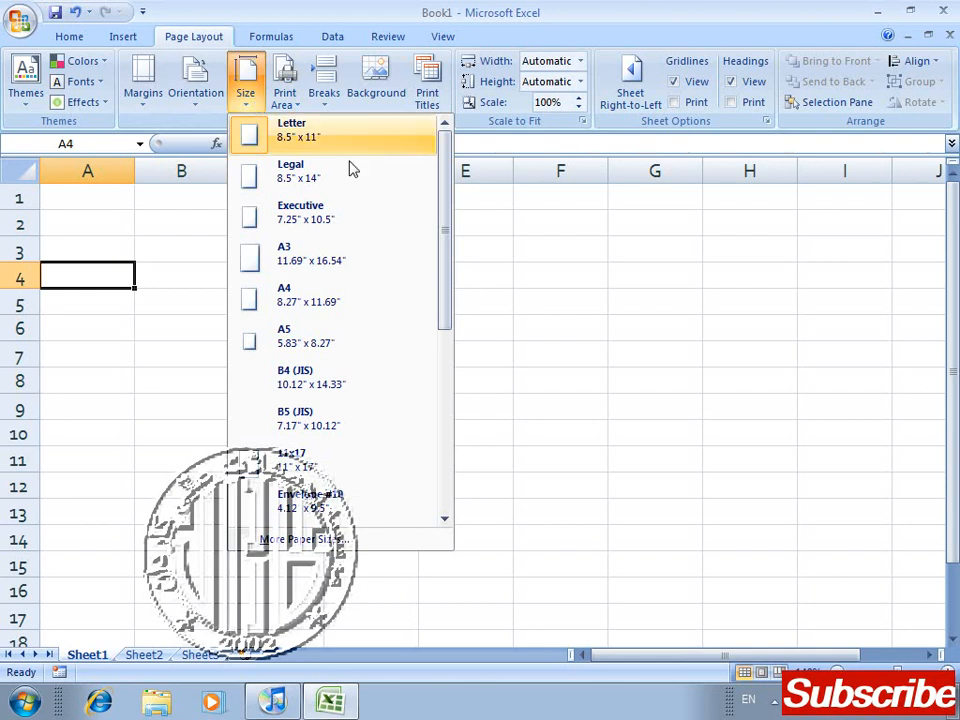
{"action": "mouse_move", "coordinate": [448, 200]}
{"action": "left_mouse_down"}
{"action": "mouse_move", "coordinate": [433, 338]}
{"action": "mouse_move", "coordinate": [448, 427]}
{"action": "mouse_move", "coordinate": [446, 176]}
{"action": "left_mouse_up"}
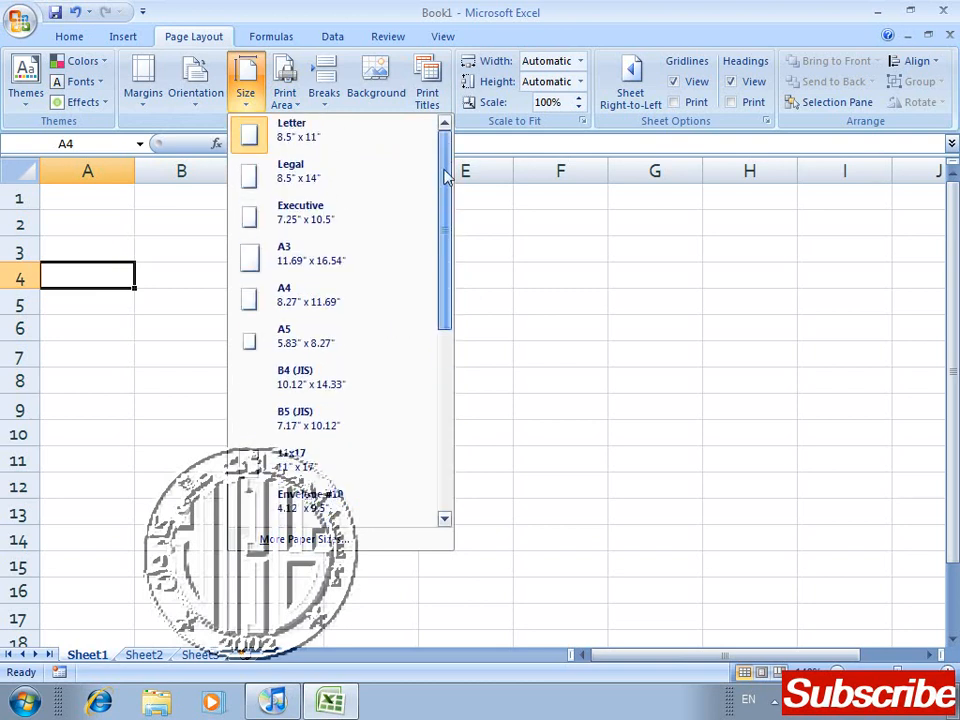
{"action": "left_click", "coordinate": [328, 175]}
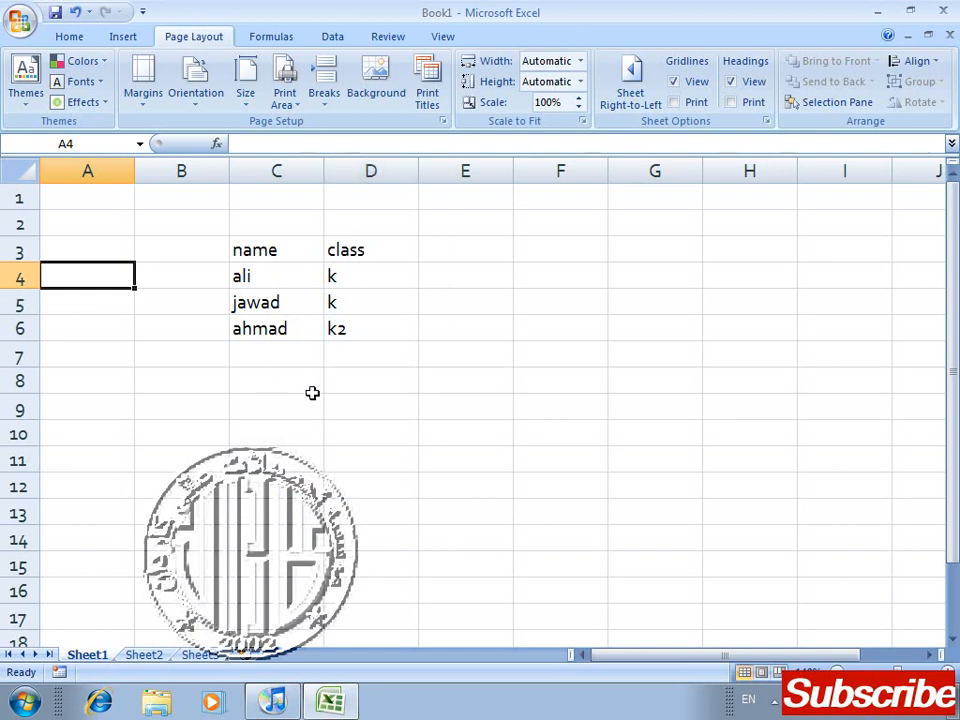
Step: Check the Legal-size page in print preview and close the preview
{"action": "left_click", "coordinate": [257, 390]}
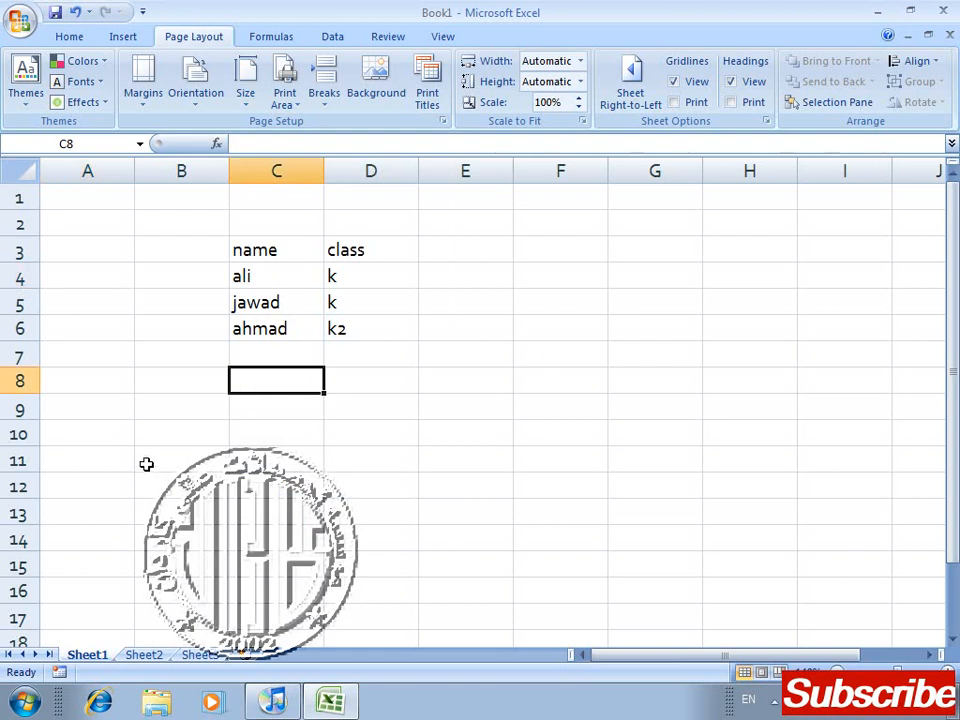
{"action": "key", "text": "ctrl+F2"}
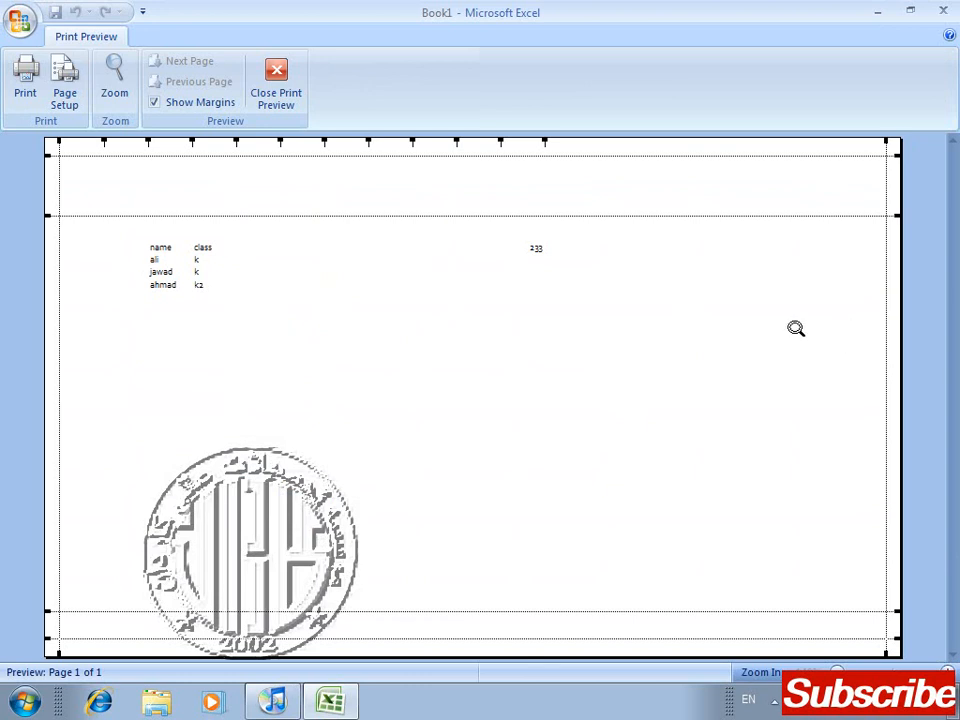
{"action": "left_click", "coordinate": [268, 90]}
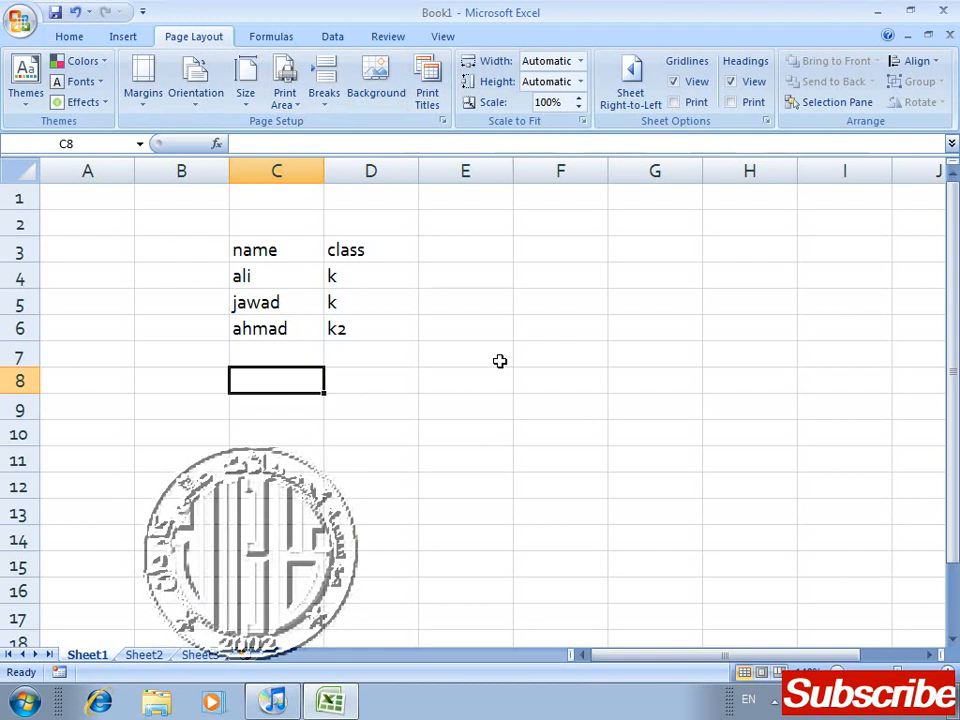
{"action": "key", "text": "Up"}
{"action": "key", "text": "Up"}
{"action": "key", "text": "Up"}
{"action": "key", "text": "Up"}
{"action": "key", "text": "Up"}
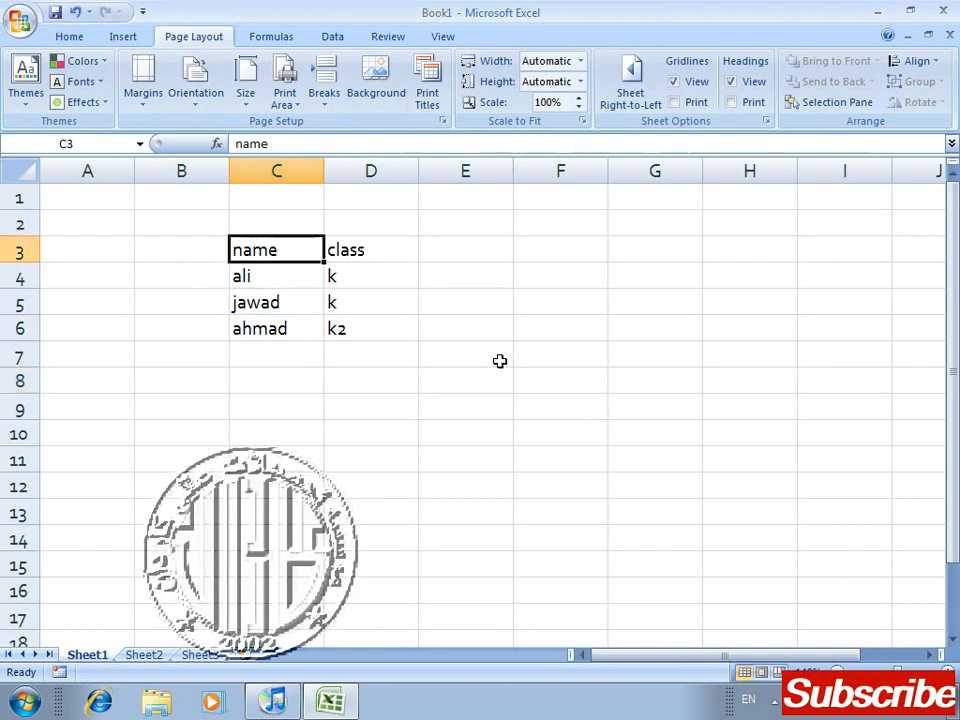
{"action": "key", "text": "shift+Right"}
{"action": "key", "text": "shift+Down"}
{"action": "key", "text": "shift+Down"}
{"action": "key", "text": "Left"}
{"action": "key", "text": "Right"}
{"action": "key", "text": "Right"}
{"action": "key", "text": "Left"}
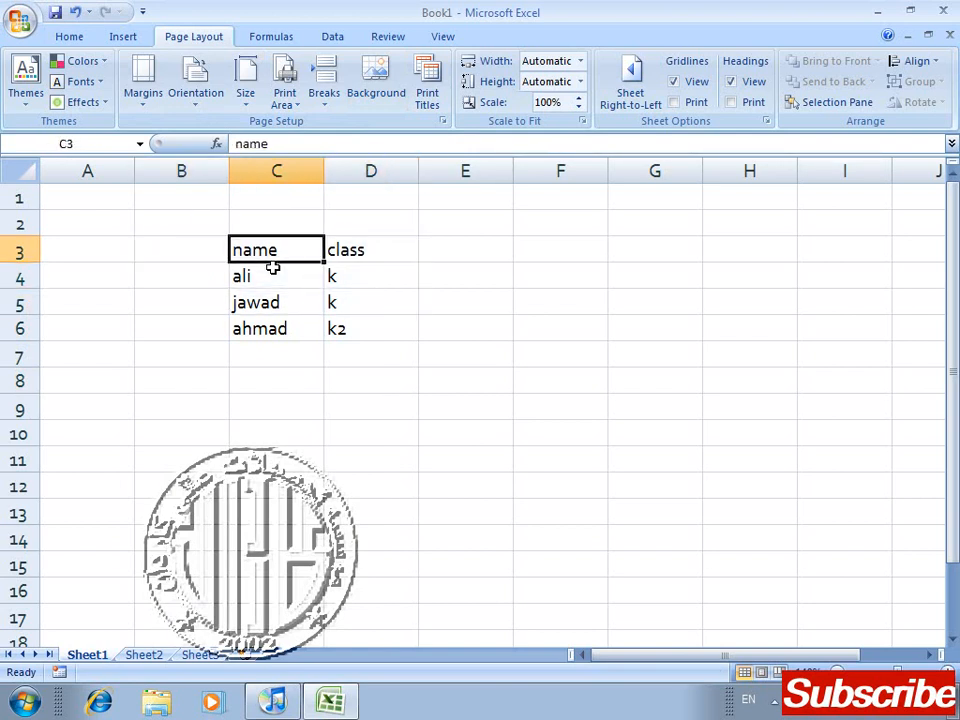
Step: Copy the name and class table in C3:D6 and paste it beside the original, starting at E3
{"action": "key", "text": "shift+Right"}
{"action": "key", "text": "shift+Down"}
{"action": "key", "text": "shift+Down"}
{"action": "key", "text": "shift+Down"}
{"action": "key", "text": "ctrl+c"}
{"action": "key", "text": "Right"}
{"action": "key", "text": "Right"}
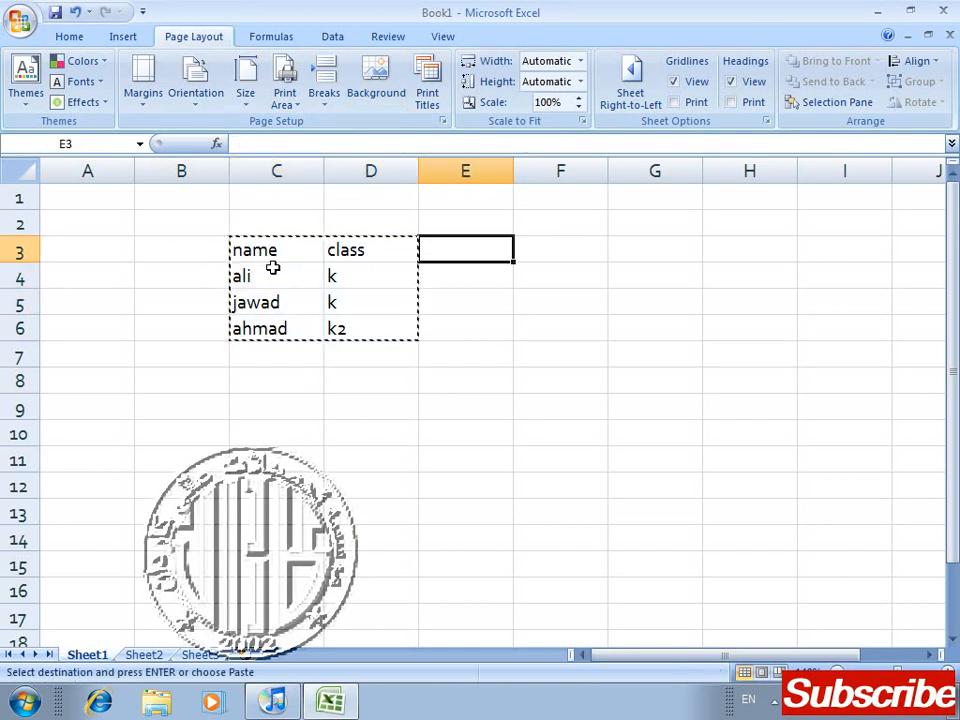
{"action": "key", "text": "ctrl+v"}
Step: Switch the sheet's page orientation back to Portrait
{"action": "left_click", "coordinate": [188, 215]}
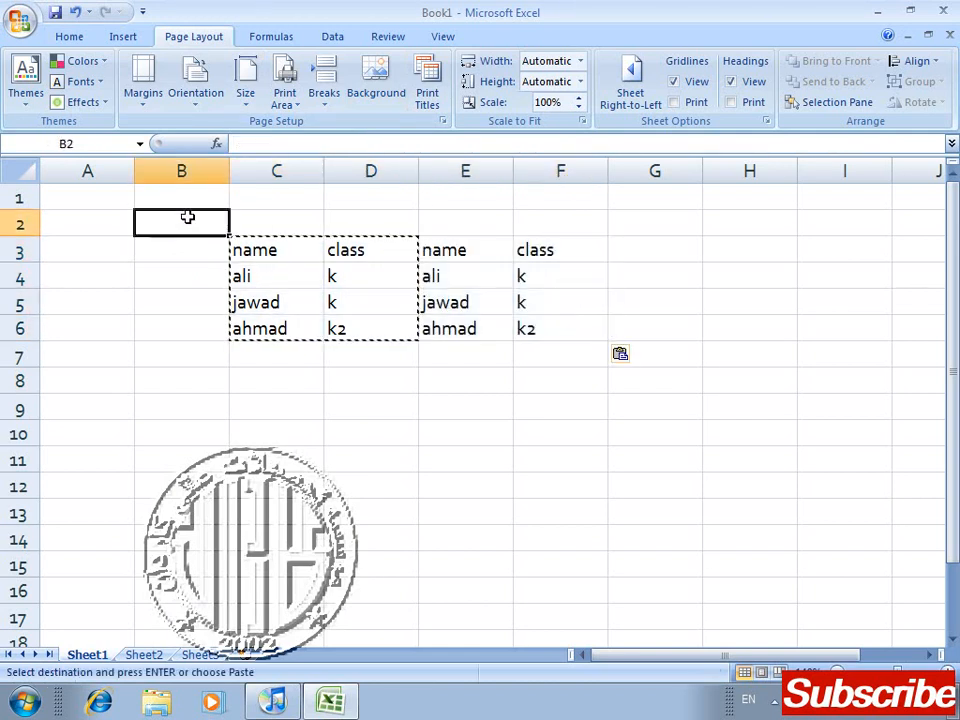
{"action": "left_click", "coordinate": [196, 98]}
{"action": "left_click", "coordinate": [208, 150]}
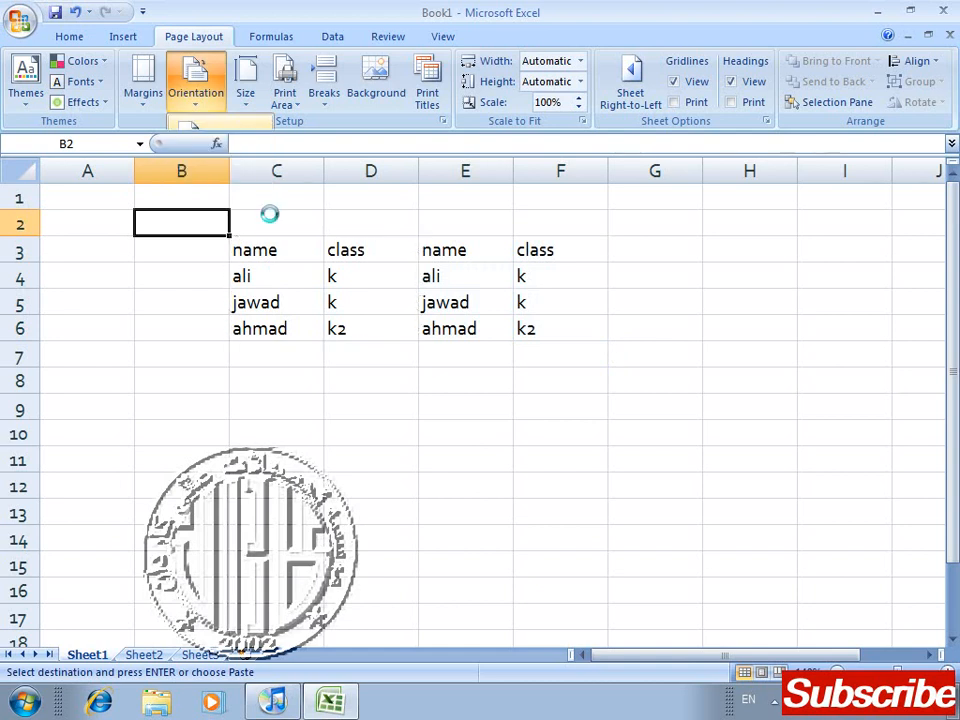
{"action": "left_click", "coordinate": [186, 350]}
Step: Fill the pasted table in E3:F6 rightward so the name and class columns repeat past column L
{"action": "left_click_drag", "start_coordinate": [236, 261], "coordinate": [388, 255]}
{"action": "left_click_drag", "start_coordinate": [470, 252], "coordinate": [540, 317]}
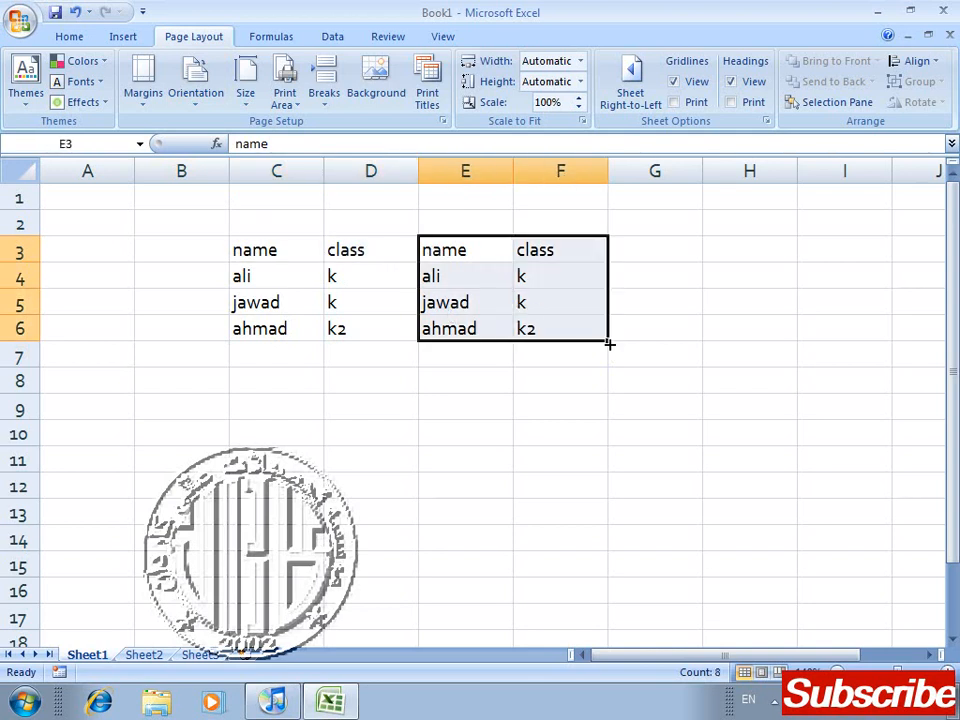
{"action": "left_click_drag", "start_coordinate": [609, 340], "coordinate": [895, 328]}
{"action": "left_click", "coordinate": [634, 437]}
Step: Fill the block C3:H6 down to row 64 so the table entries repeat across more than one page
{"action": "key", "text": "Left"}
{"action": "key", "text": "Left"}
{"action": "key", "text": "Left"}
{"action": "key", "text": "Left"}
{"action": "key", "text": "Left"}
{"action": "key", "text": "Left"}
{"action": "key", "text": "Left"}
{"action": "key", "text": "Up"}
{"action": "key", "text": "Up"}
{"action": "key", "text": "Up"}
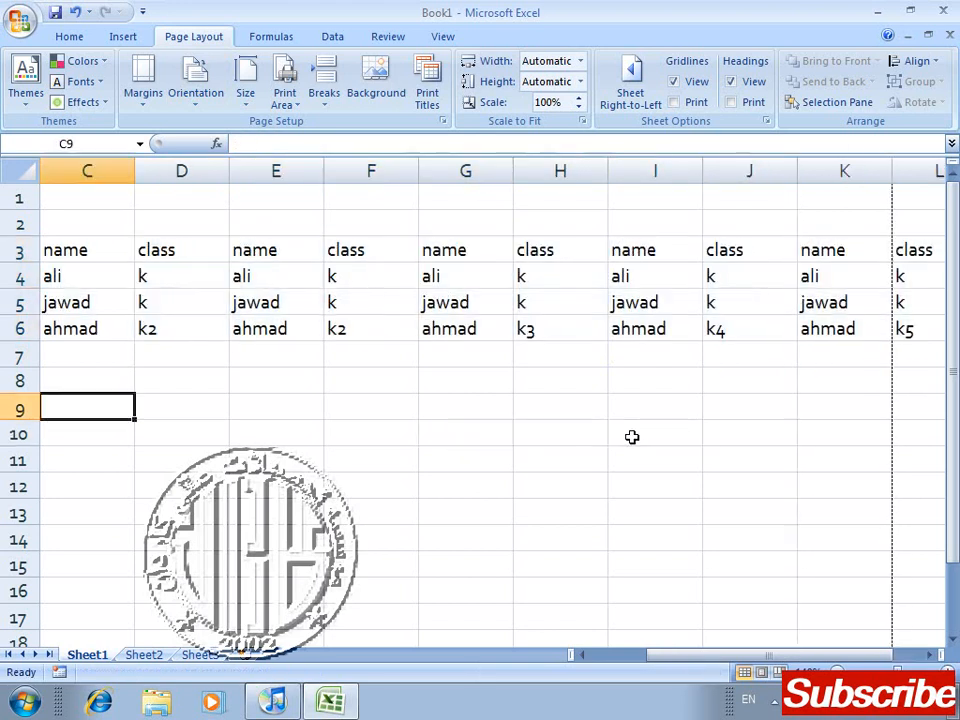
{"action": "key", "text": "Left"}
{"action": "key", "text": "Up"}
{"action": "key", "text": "Up"}
{"action": "key", "text": "Up"}
{"action": "key", "text": "Up"}
{"action": "key", "text": "Right"}
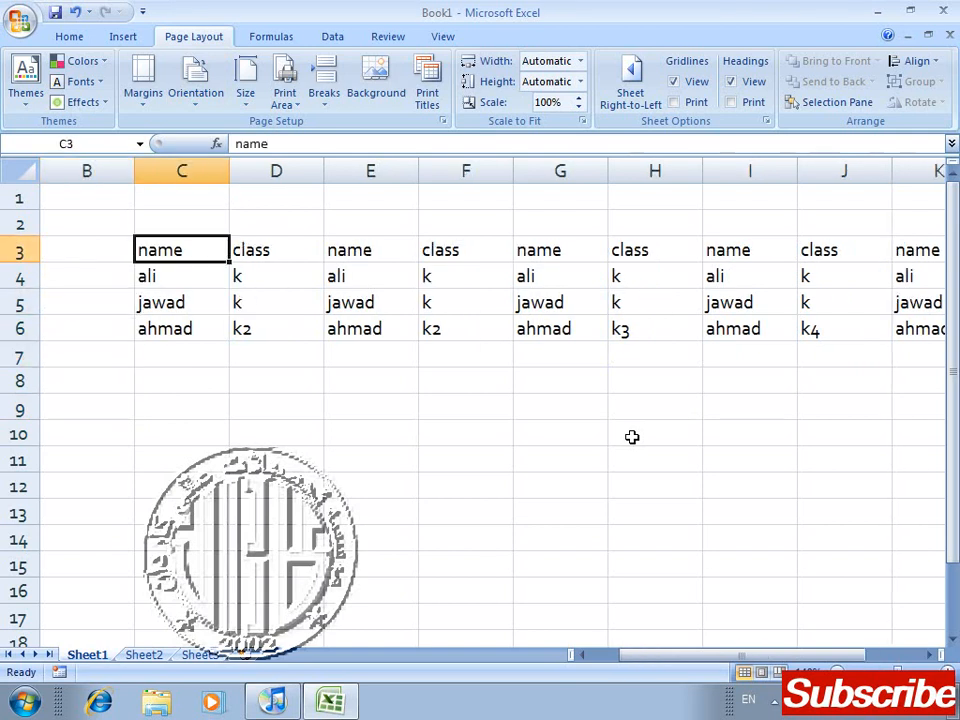
{"action": "key", "text": "shift+Right"}
{"action": "key", "text": "shift+Right"}
{"action": "key", "text": "shift+Right"}
{"action": "key", "text": "shift+Right"}
{"action": "key", "text": "shift+Right"}
{"action": "key", "text": "shift+Down"}
{"action": "key", "text": "shift+Down"}
{"action": "key", "text": "shift+Down"}
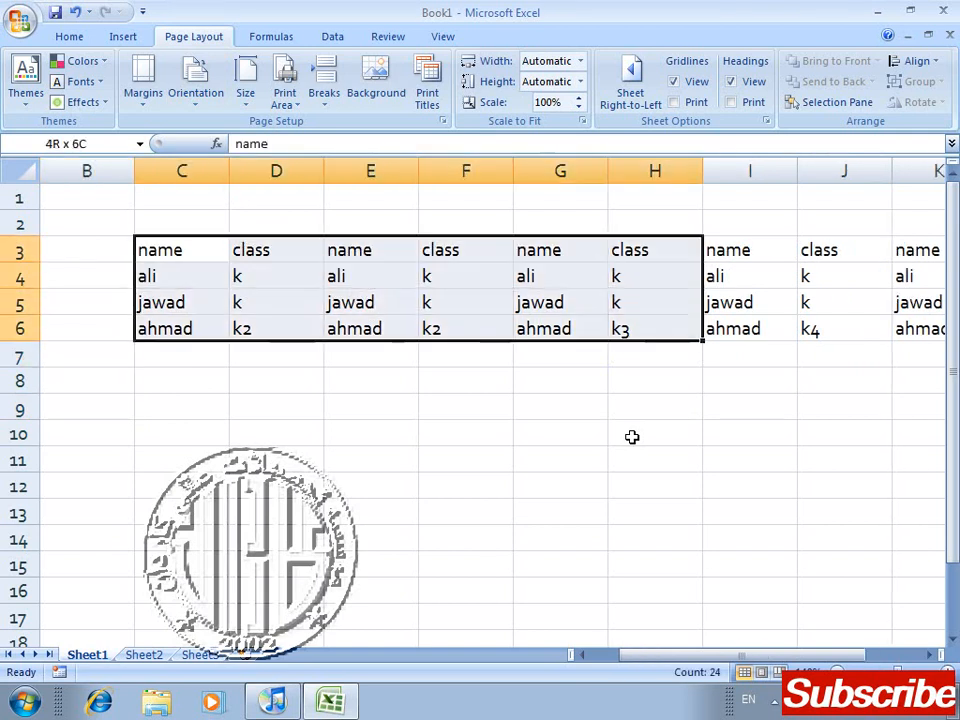
{"action": "left_click_drag", "start_coordinate": [705, 343], "coordinate": [714, 626]}
{"action": "left_click", "coordinate": [762, 591]}
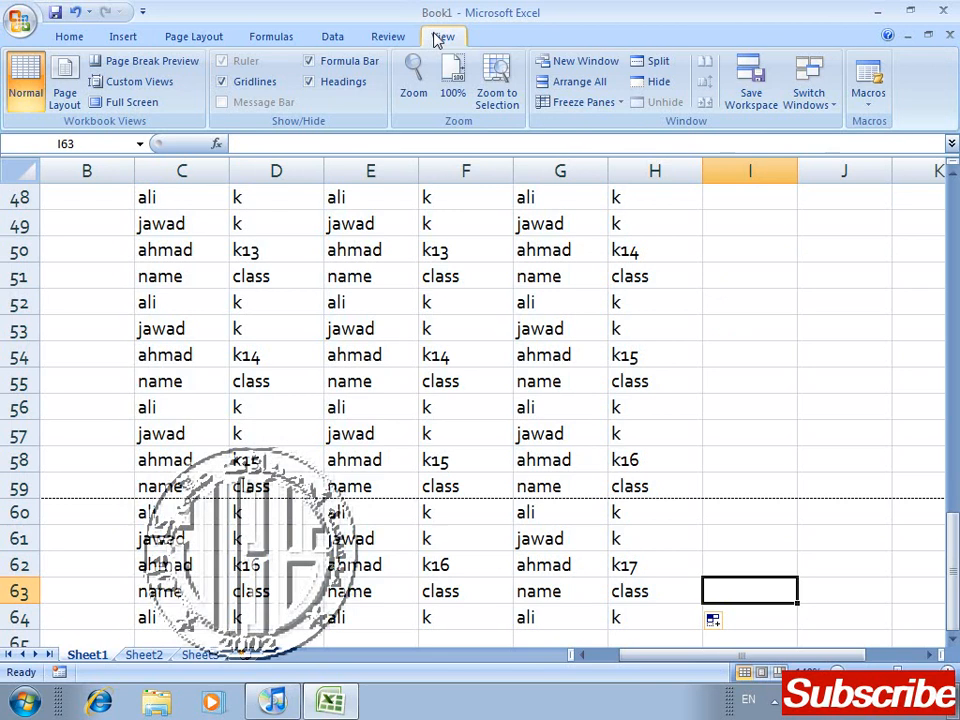
Step: Look at the page division of the extended data in Page Layout view and return to Normal view
{"action": "left_click", "coordinate": [63, 100]}
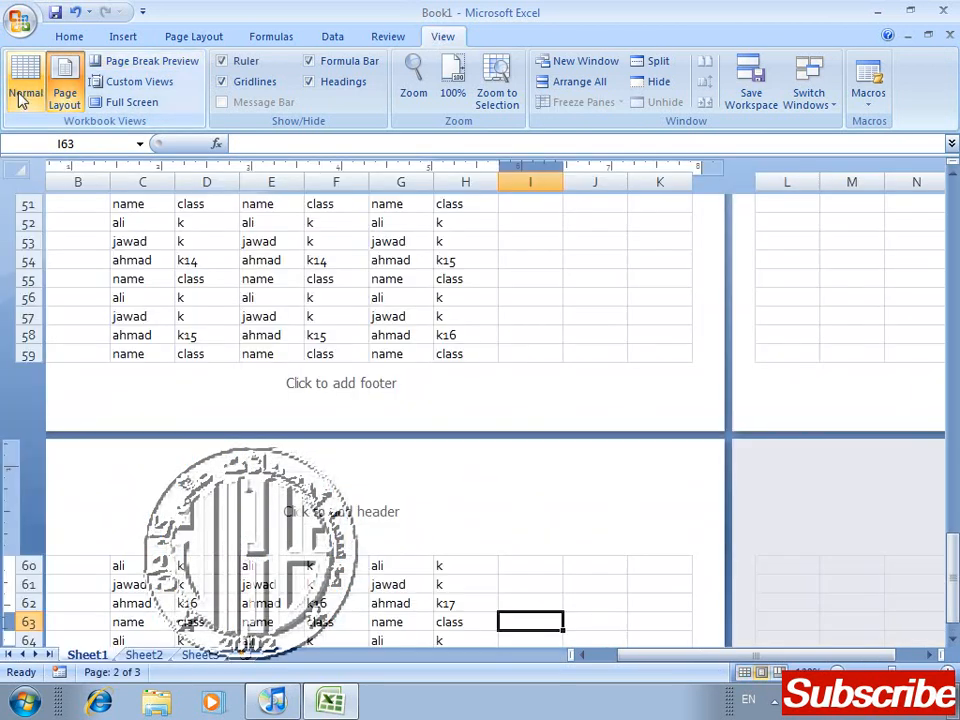
{"action": "left_click", "coordinate": [20, 100]}
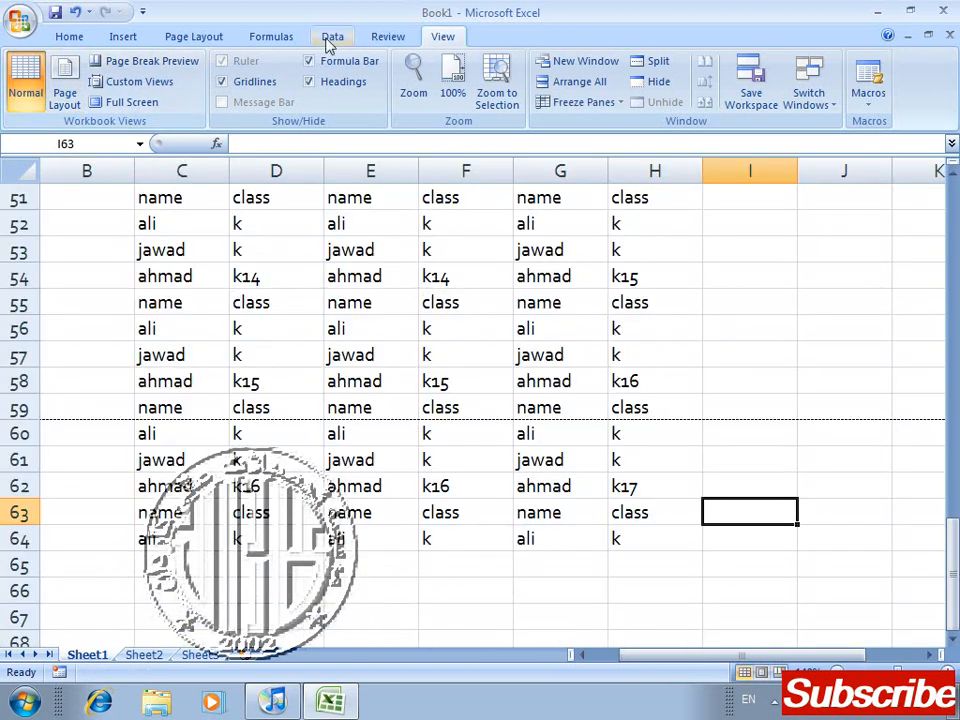
{"action": "left_click", "coordinate": [70, 37]}
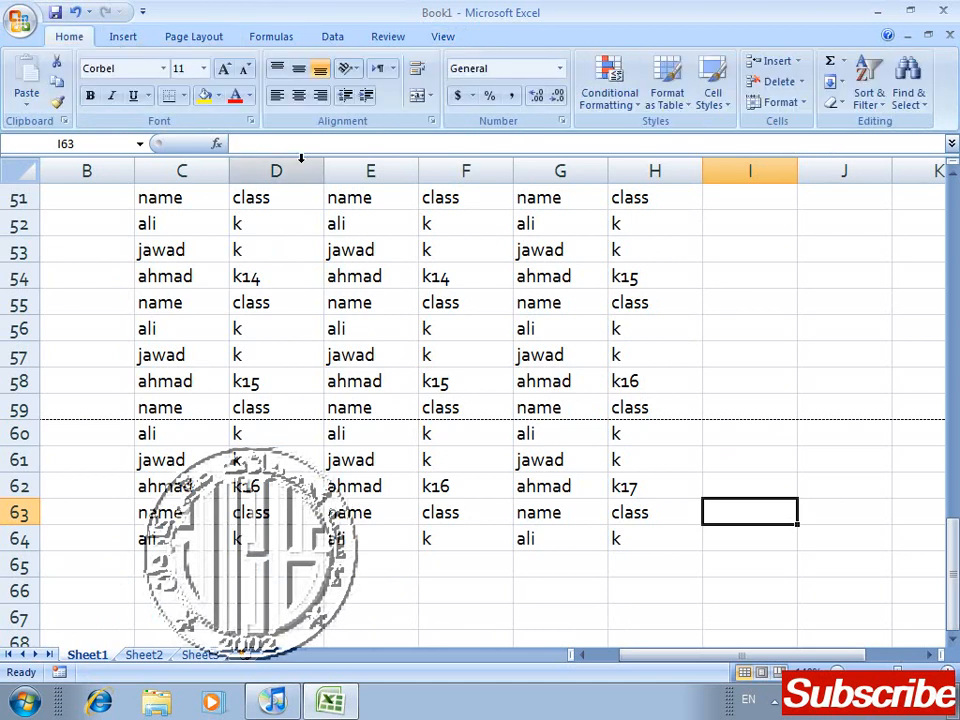
Step: Try to remove the page break with cell I63 selected
{"action": "left_click", "coordinate": [190, 37]}
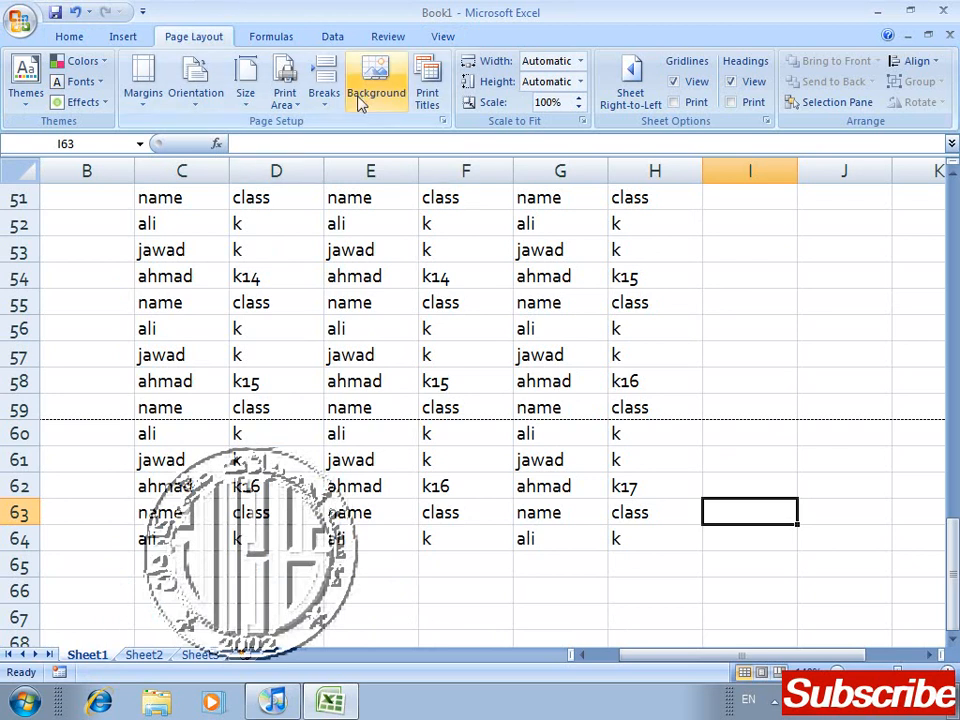
{"action": "left_click", "coordinate": [325, 95]}
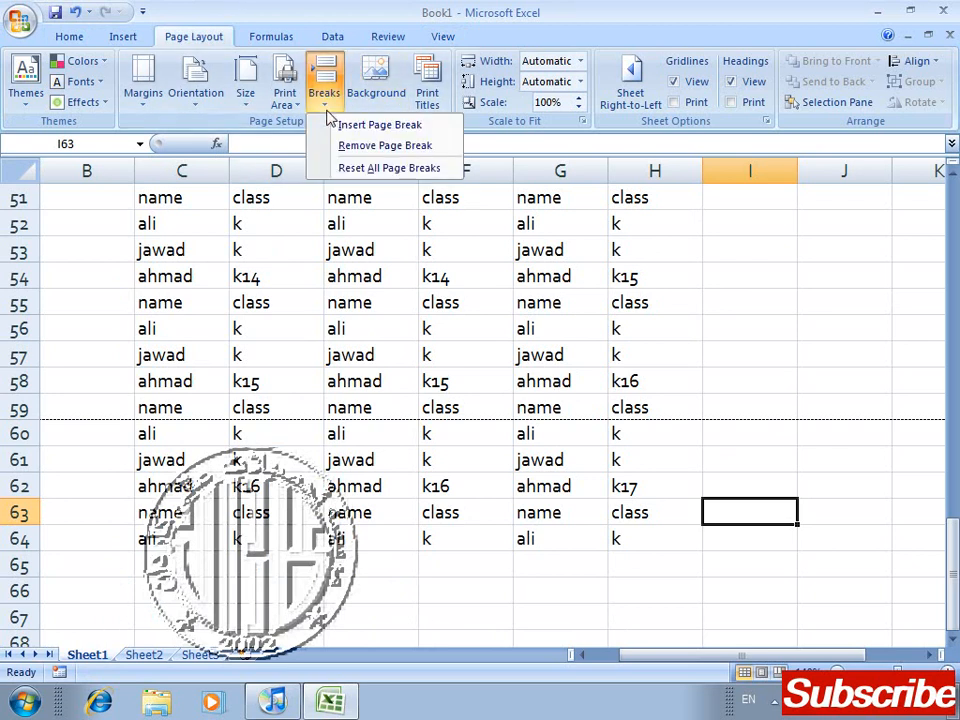
{"action": "left_click", "coordinate": [367, 147]}
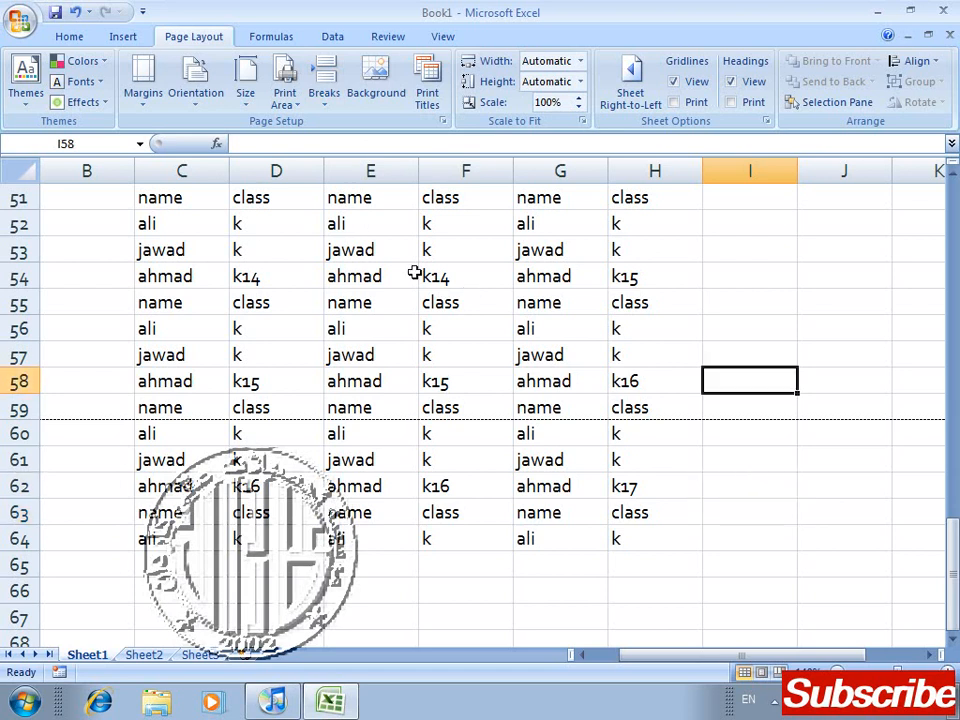
{"action": "key", "text": "Up"}
{"action": "key", "text": "Up"}
{"action": "key", "text": "Up"}
{"action": "key", "text": "Up"}
{"action": "key", "text": "Up"}
{"action": "key", "text": "Up"}
{"action": "key", "text": "Up"}
{"action": "key", "text": "Up"}
{"action": "key", "text": "Up"}
{"action": "key", "text": "Up"}
{"action": "key", "text": "Up"}
{"action": "key", "text": "Up"}
{"action": "key", "text": "Up"}
{"action": "key", "text": "Up"}
{"action": "key", "text": "Up"}
{"action": "key", "text": "Up"}
{"action": "key", "text": "Up"}
{"action": "key", "text": "Up"}
{"action": "key", "text": "Up"}
{"action": "key", "text": "Up"}
{"action": "key", "text": "Up"}
{"action": "key", "text": "Up"}
{"action": "key", "text": "Up"}
{"action": "key", "text": "Up"}
{"action": "key", "text": "Up"}
{"action": "key", "text": "Up"}
{"action": "key", "text": "Up"}
{"action": "key", "text": "Up"}
{"action": "key", "text": "Up"}
{"action": "key", "text": "Up"}
{"action": "key", "text": "Up"}
{"action": "key", "text": "Up"}
{"action": "key", "text": "Up"}
{"action": "key", "text": "Up"}
{"action": "key", "text": "Up"}
{"action": "key", "text": "Up"}
{"action": "key", "text": "Up"}
{"action": "key", "text": "Up"}
{"action": "key", "text": "Up"}
{"action": "key", "text": "Up"}
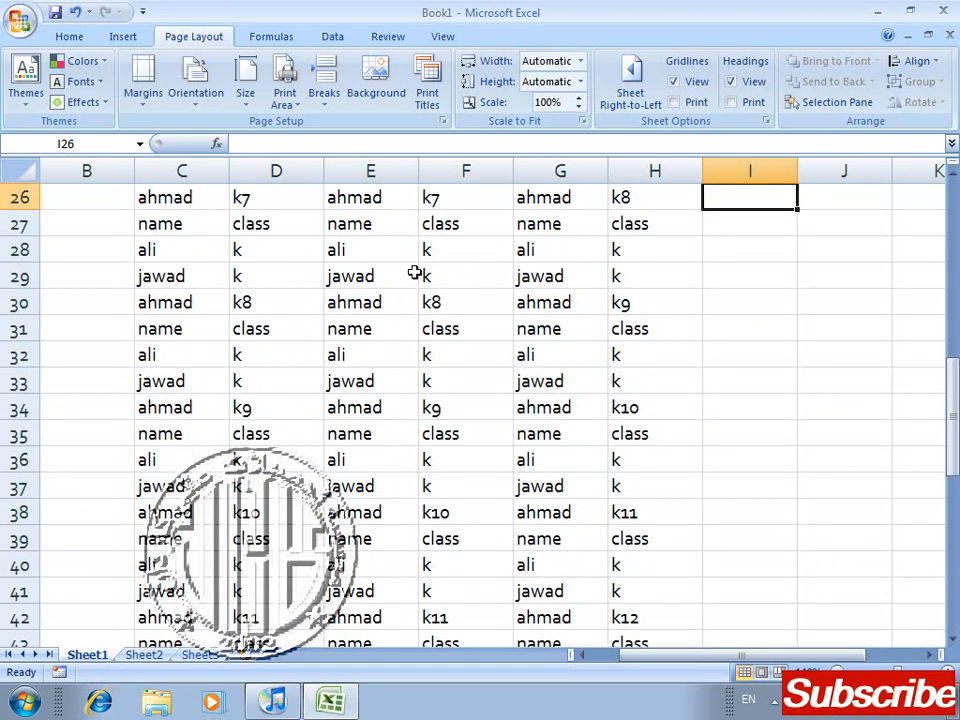
{"action": "key", "text": "Left"}
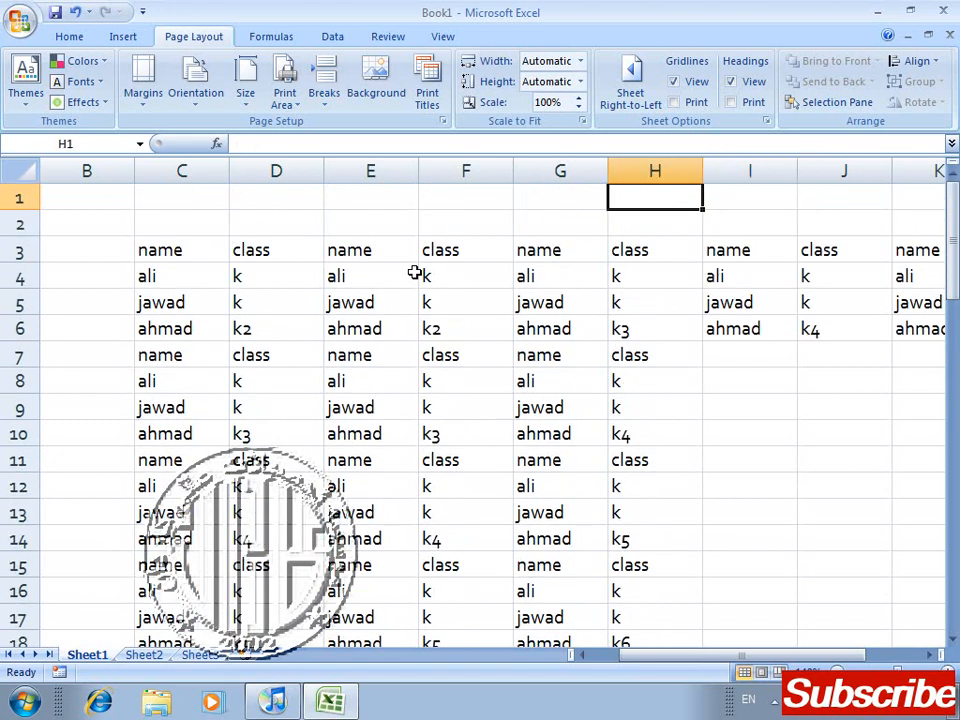
{"action": "key", "text": "Left"}
{"action": "key", "text": "Left"}
{"action": "key", "text": "Left"}
{"action": "key", "text": "Left"}
{"action": "key", "text": "Down"}
{"action": "key", "text": "Down"}
{"action": "key", "text": "Down"}
{"action": "key", "text": "Down"}
{"action": "key", "text": "Down"}
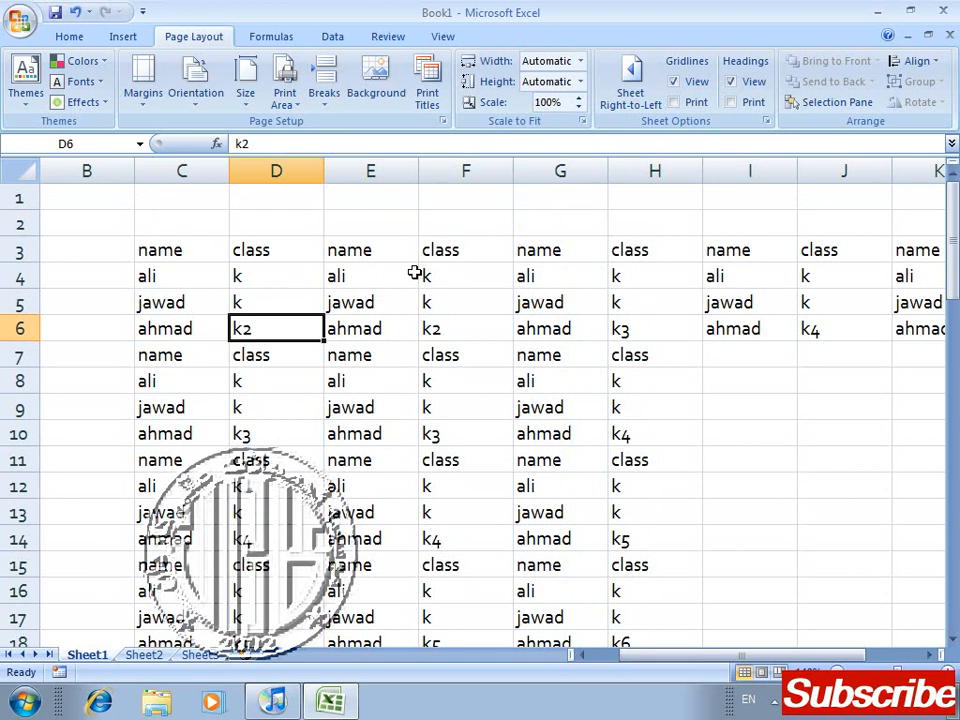
{"action": "key", "text": "Left"}
{"action": "key", "text": "Left"}
{"action": "key", "text": "Up"}
{"action": "key", "text": "Up"}
{"action": "key", "text": "Up"}
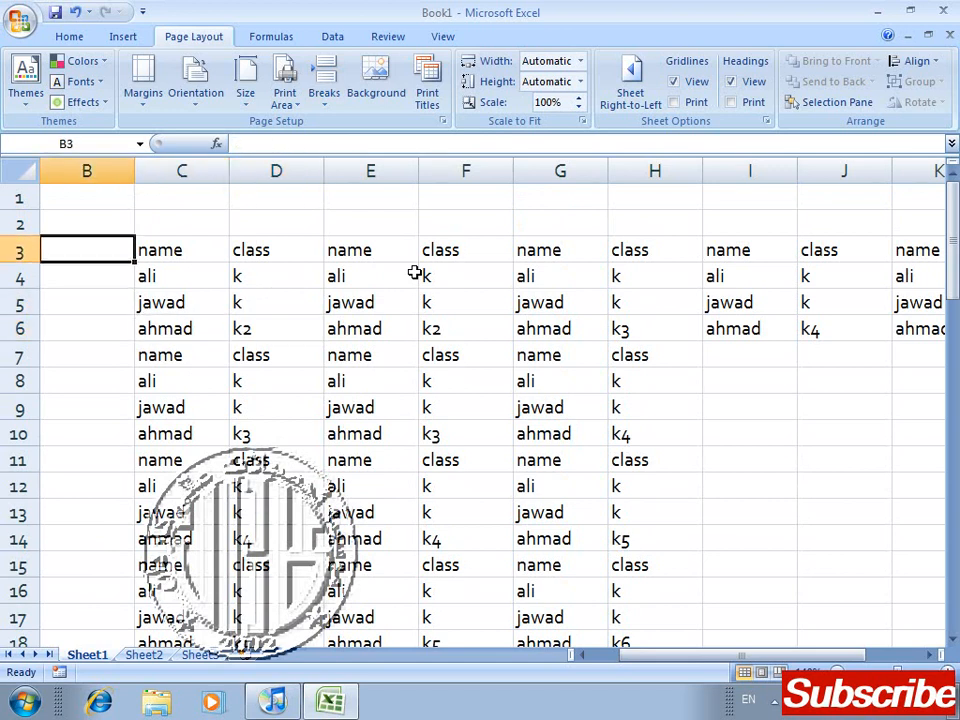
{"action": "key", "text": "Right"}
{"action": "key", "text": "shift+Right"}
{"action": "key", "text": "shift+Right"}
{"action": "key", "text": "shift+Right"}
{"action": "key", "text": "shift+Right"}
{"action": "key", "text": "shift+Down"}
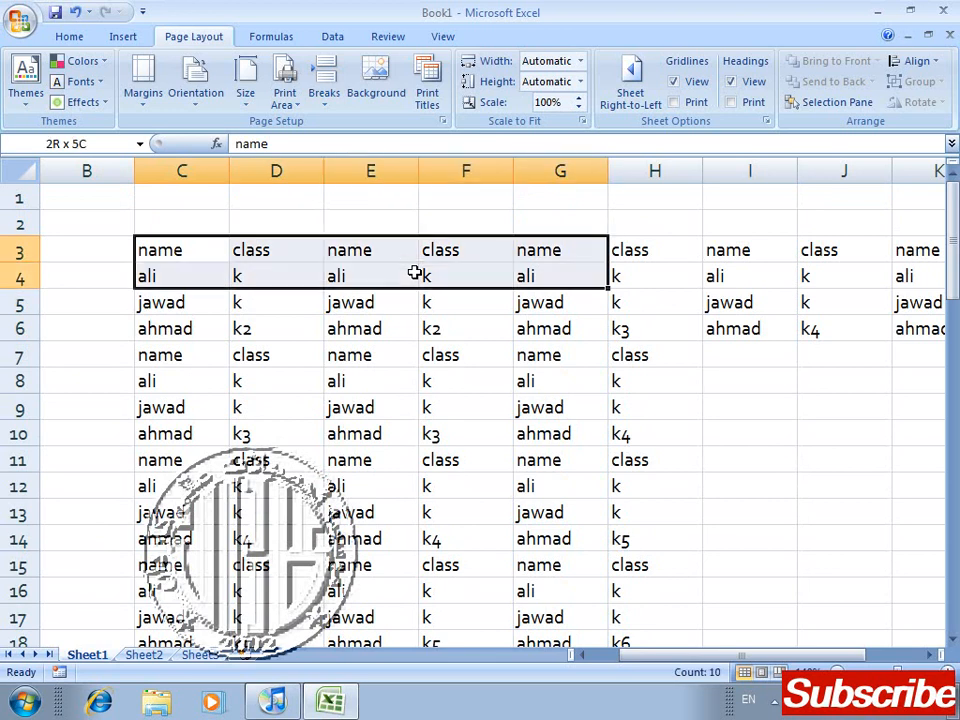
{"action": "key", "text": "shift+Down"}
{"action": "key", "text": "shift+Down"}
{"action": "key", "text": "shift+Right"}
{"action": "key", "text": "shift+Down"}
{"action": "key", "text": "Home"}
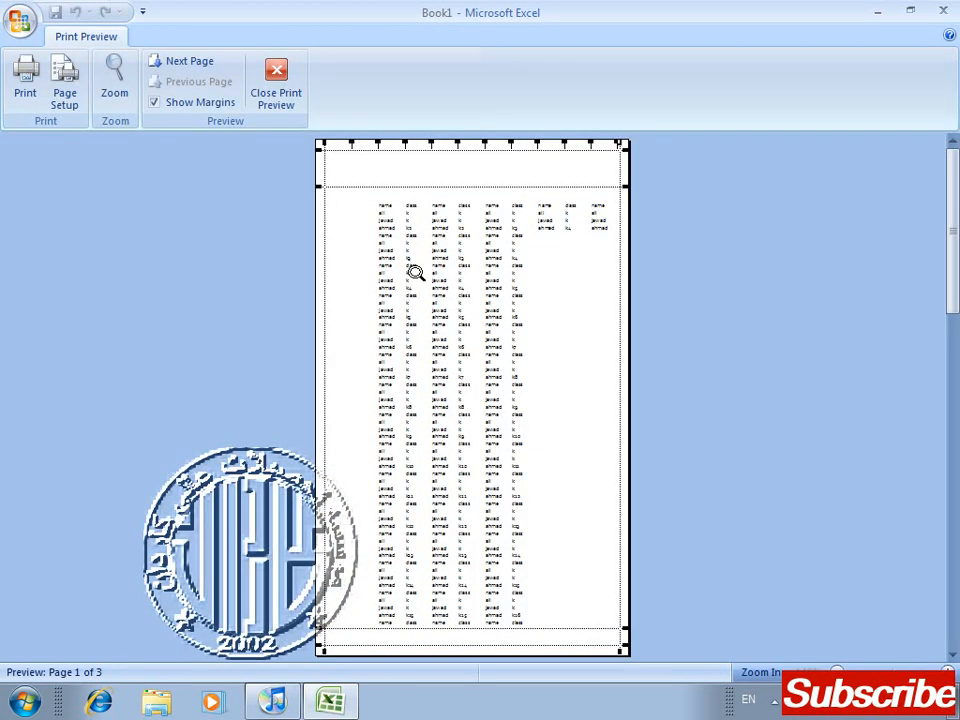
Step: Examine the whole sheet's first page in Print Preview at close-up and full-page size, and return to the worksheet
{"action": "left_click", "coordinate": [414, 272]}
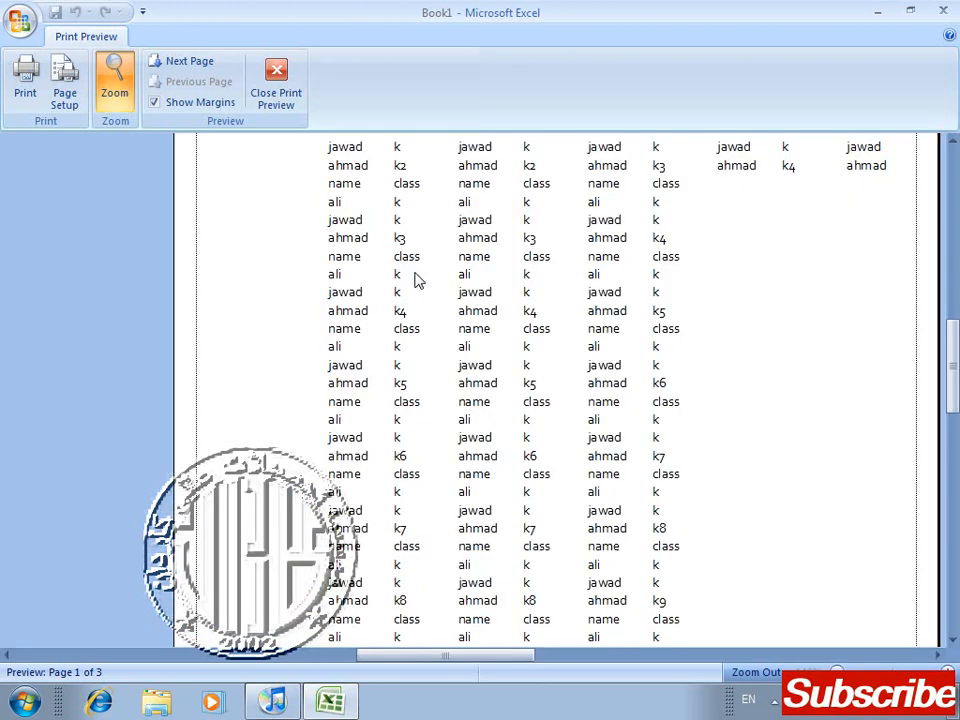
{"action": "left_click", "coordinate": [418, 280]}
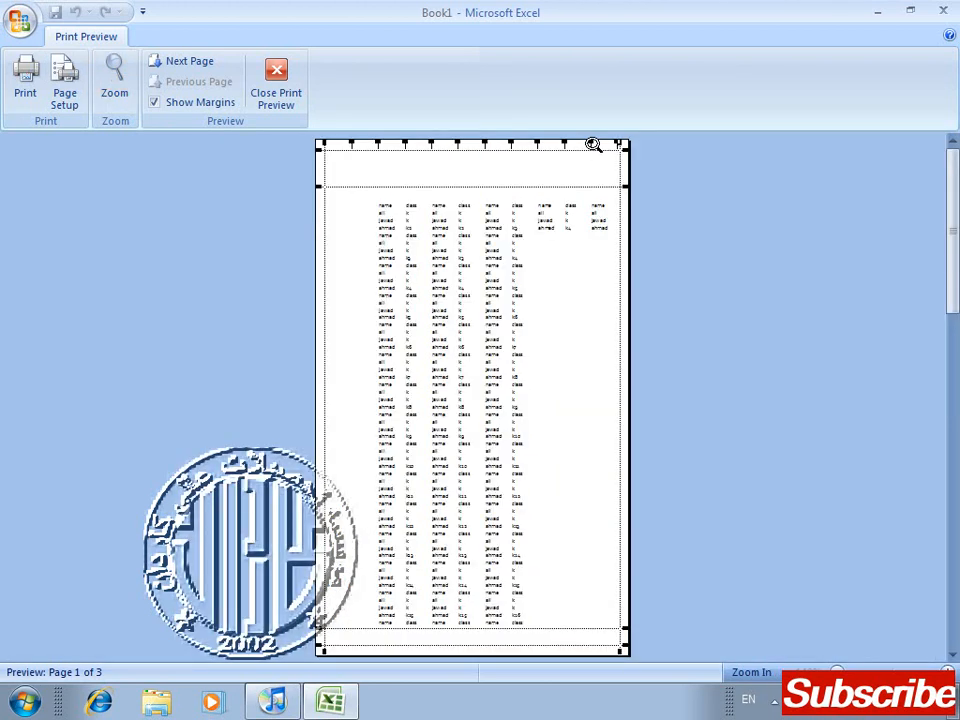
{"action": "left_click", "coordinate": [277, 75]}
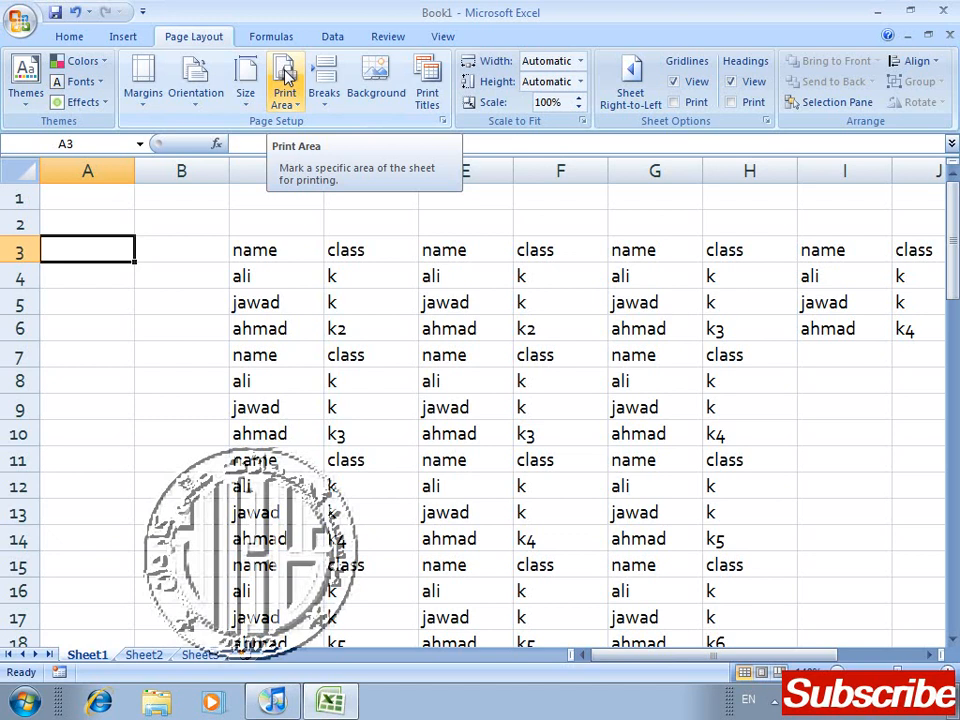
Step: Set the range C3:H11 as the sheet's print area
{"action": "left_click_drag", "start_coordinate": [249, 249], "coordinate": [719, 459]}
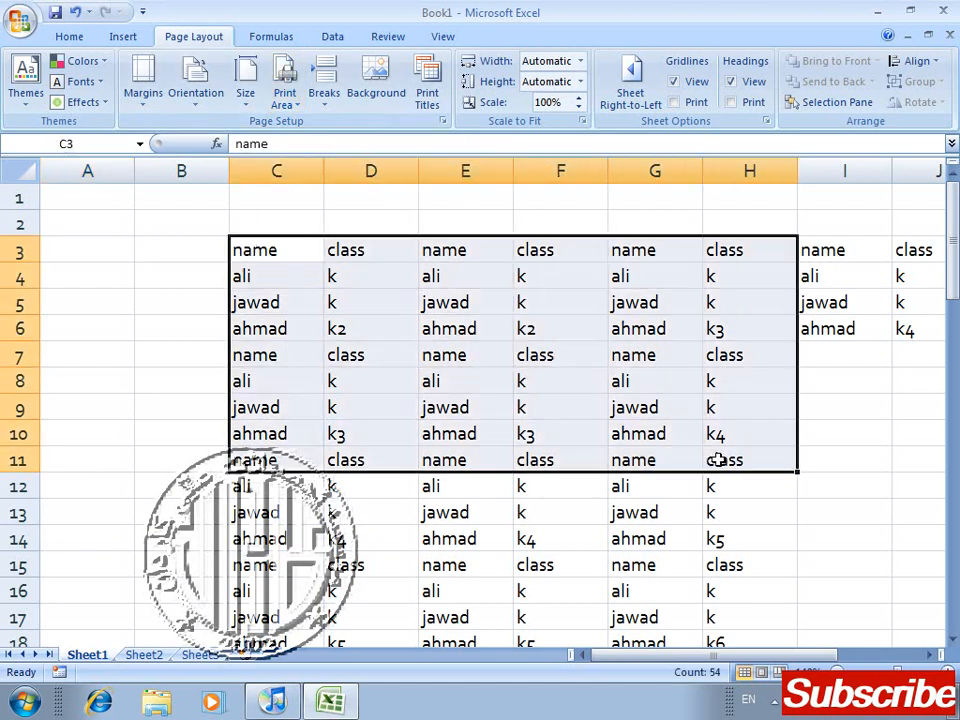
{"action": "left_click", "coordinate": [292, 104]}
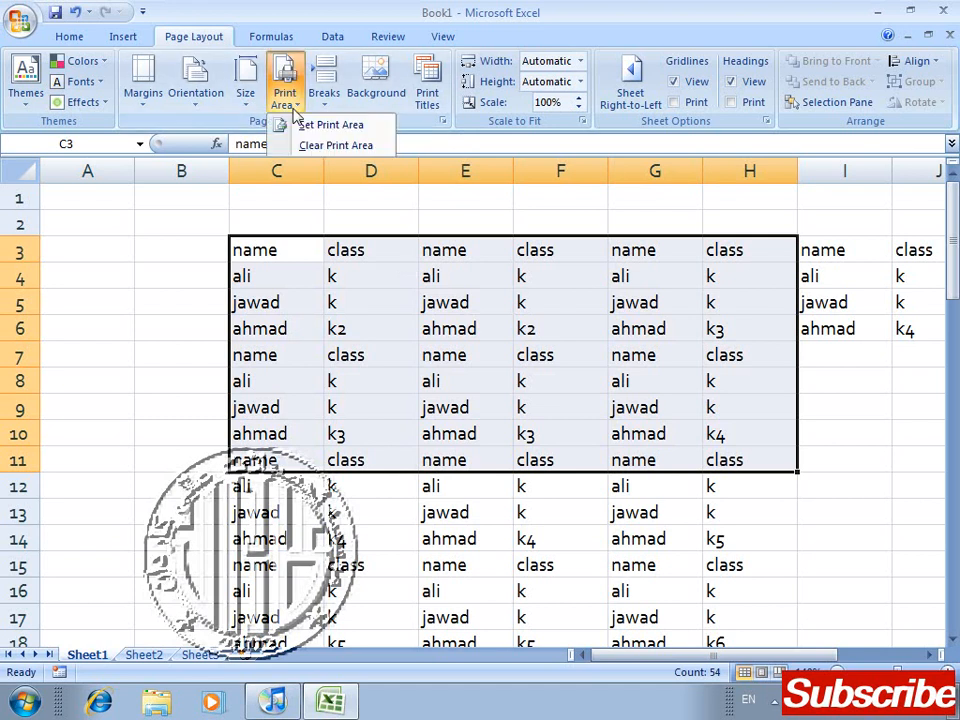
{"action": "left_click", "coordinate": [340, 126]}
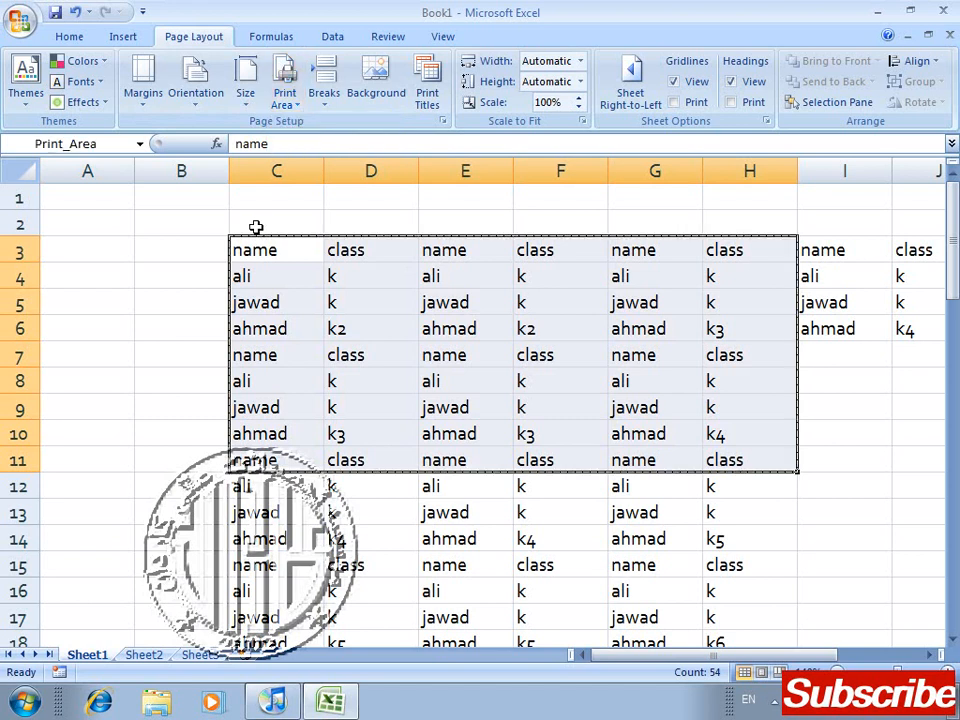
Step: Deselect the range, check the defined print area in Print Preview, and return to the worksheet
{"action": "left_click", "coordinate": [171, 390]}
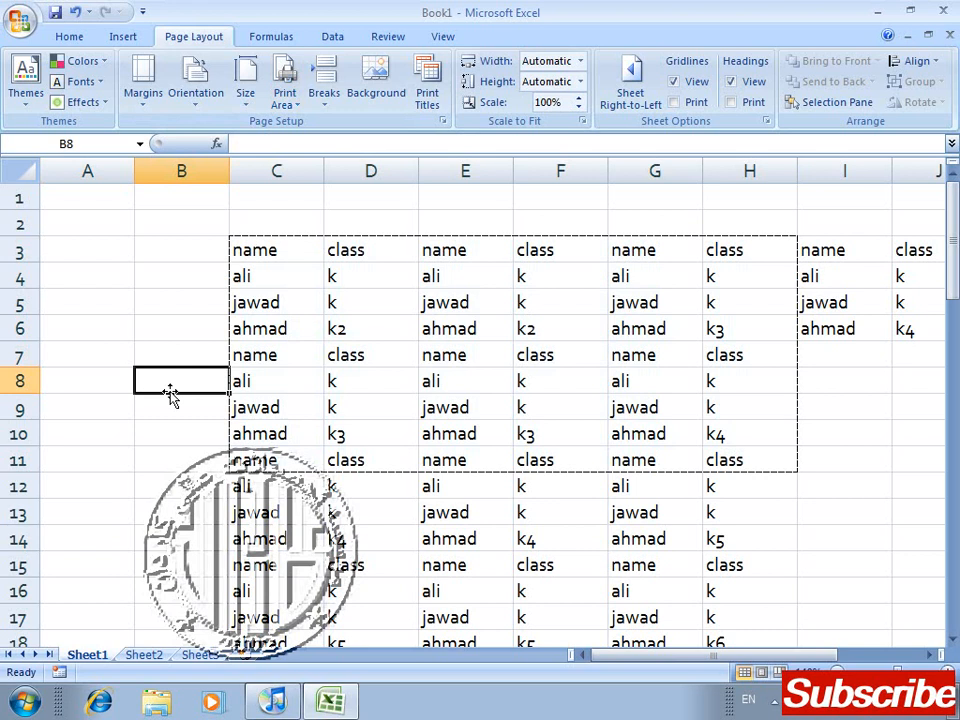
{"action": "key", "text": "ctrl+F2"}
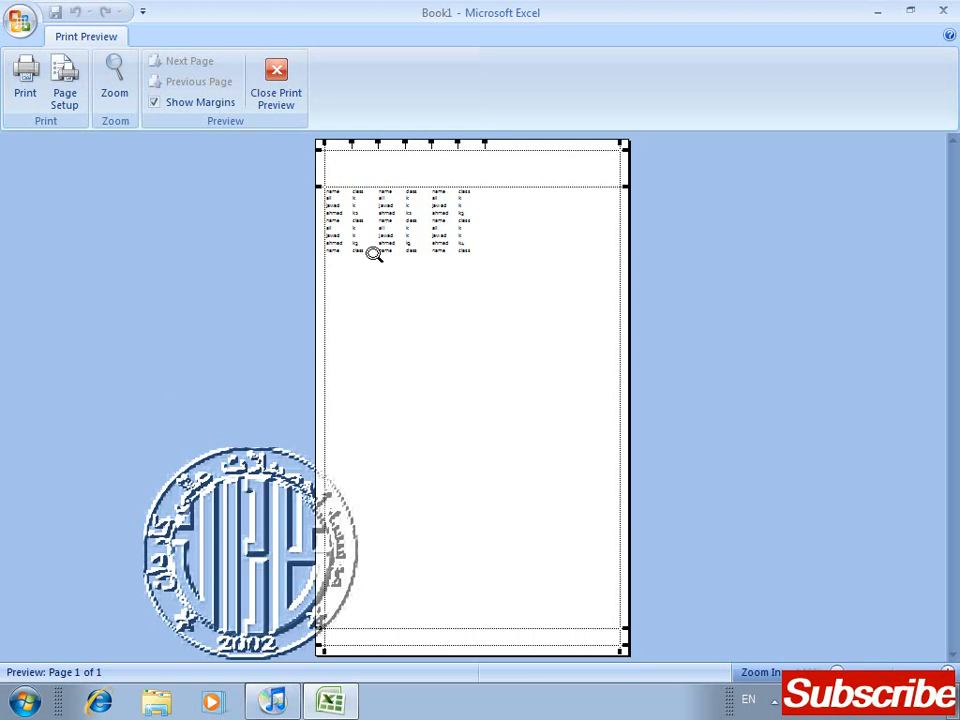
{"action": "left_click", "coordinate": [277, 72]}
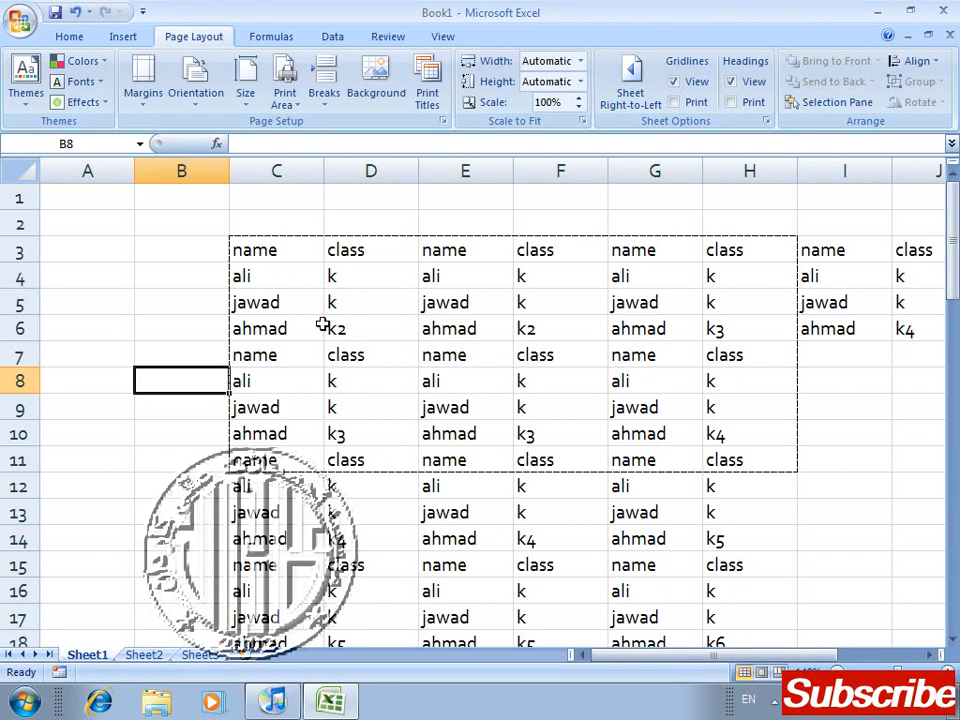
Step: Clear the print area from the sheet and look across the columns for the page boundary
{"action": "key", "text": "Down"}
{"action": "key", "text": "Right"}
{"action": "key", "text": "Down"}
{"action": "key", "text": "Down"}
{"action": "key", "text": "Down"}
{"action": "key", "text": "Down"}
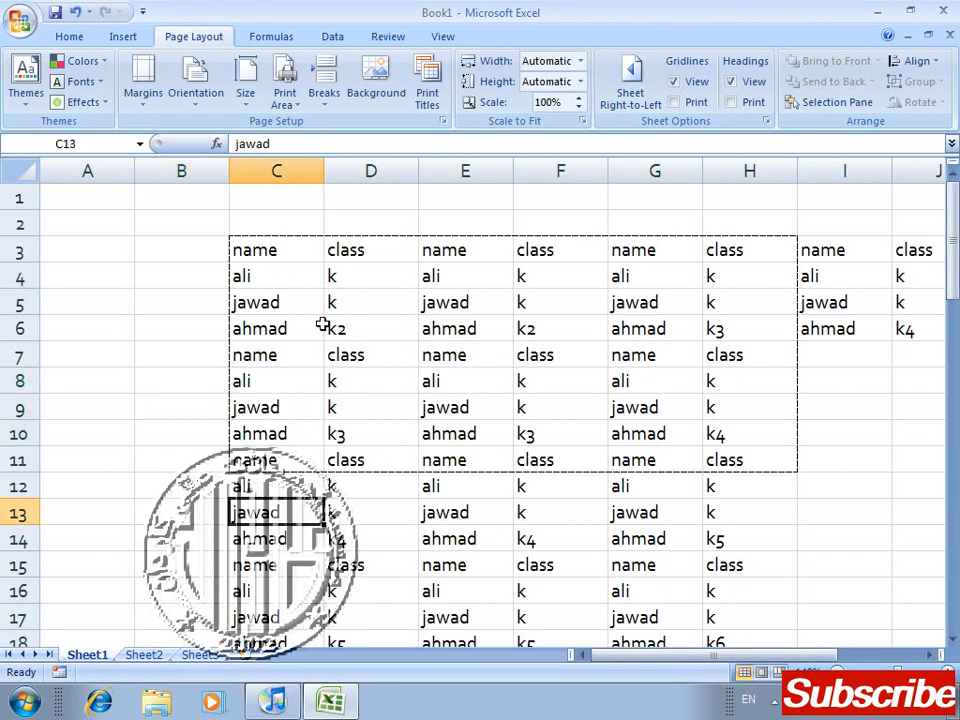
{"action": "key", "text": "Down"}
{"action": "key", "text": "Down"}
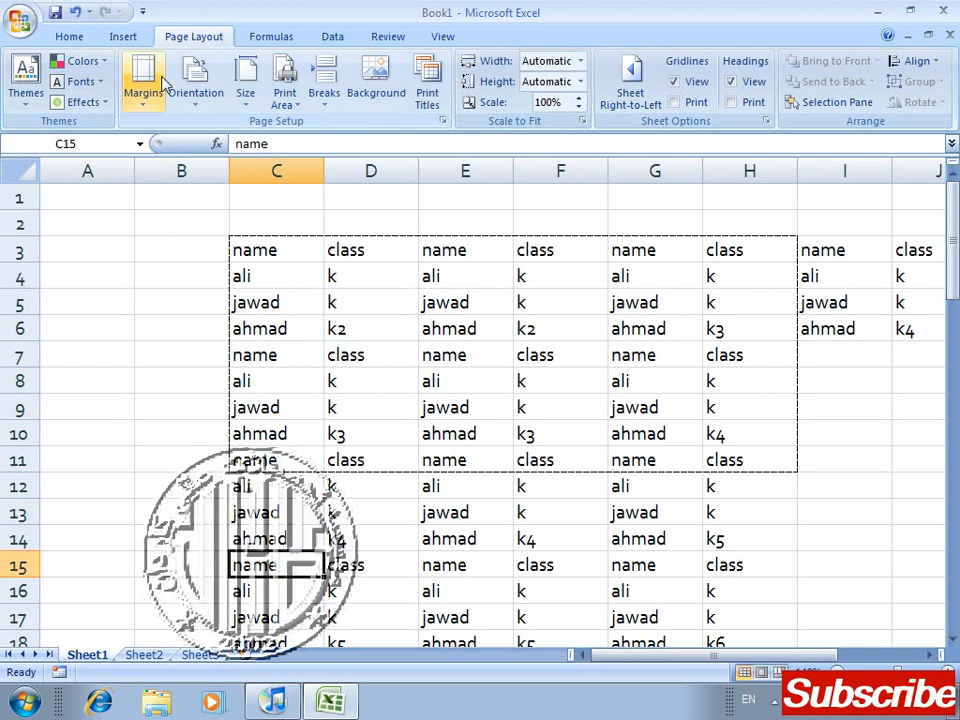
{"action": "left_click", "coordinate": [286, 95]}
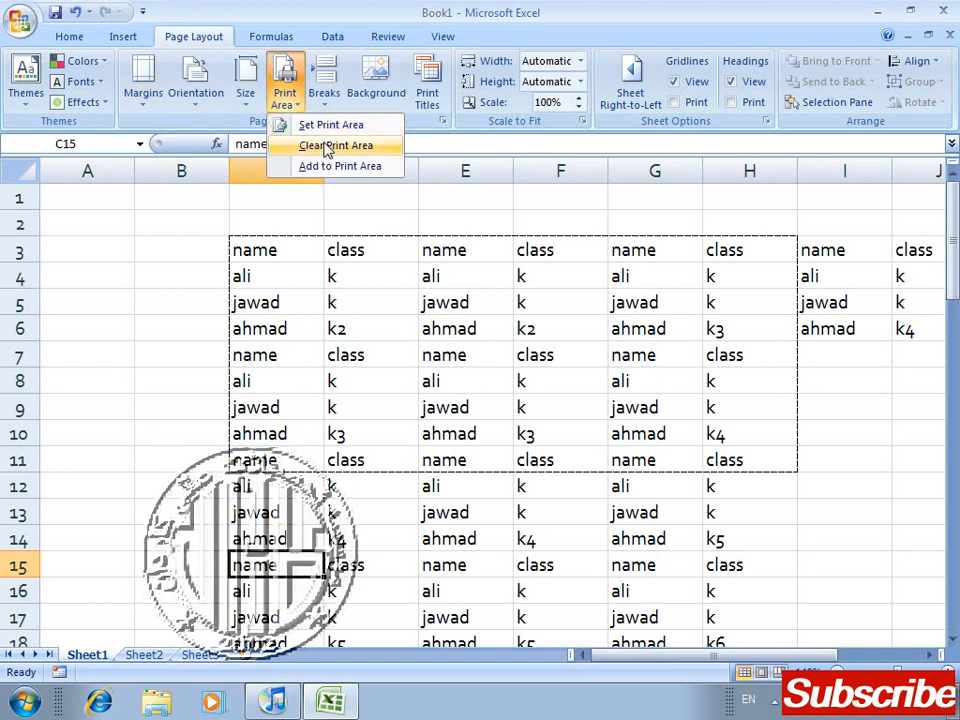
{"action": "left_click", "coordinate": [338, 144]}
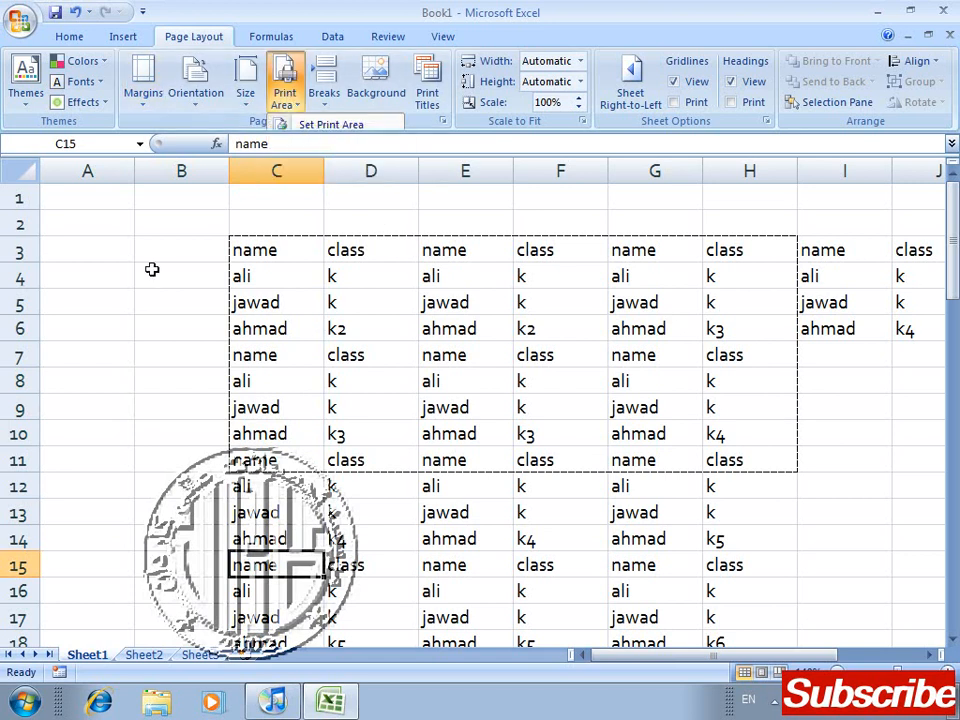
{"action": "key", "text": "Right"}
{"action": "key", "text": "Right"}
{"action": "key", "text": "Right"}
{"action": "key", "text": "Right"}
{"action": "key", "text": "Right"}
{"action": "key", "text": "Right"}
{"action": "key", "text": "Right"}
{"action": "key", "text": "Right"}
{"action": "key", "text": "Right"}
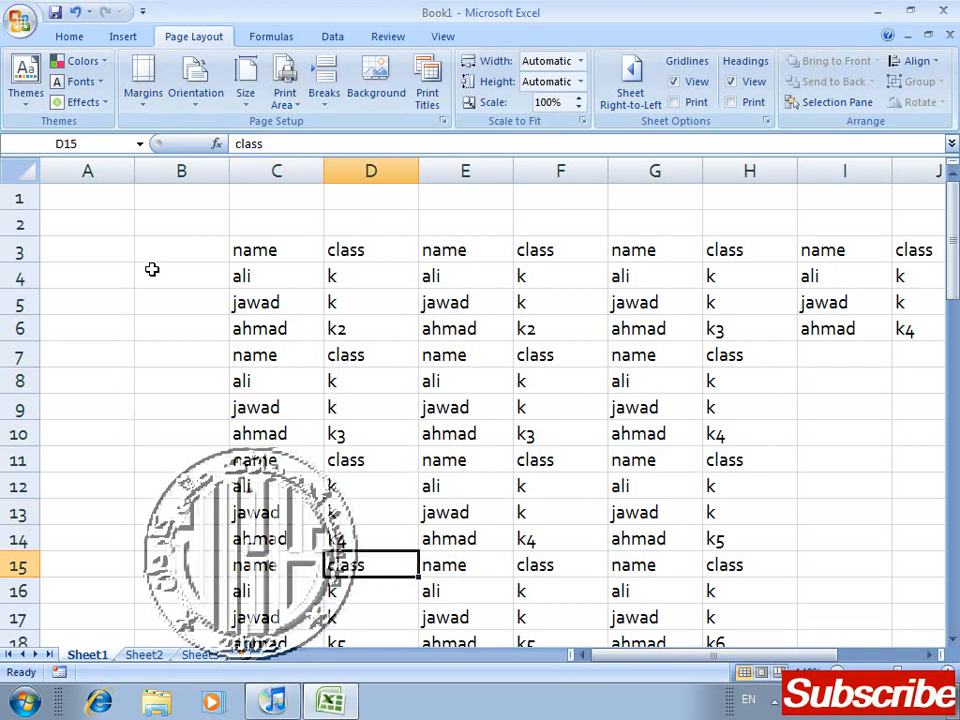
{"action": "key", "text": "Left"}
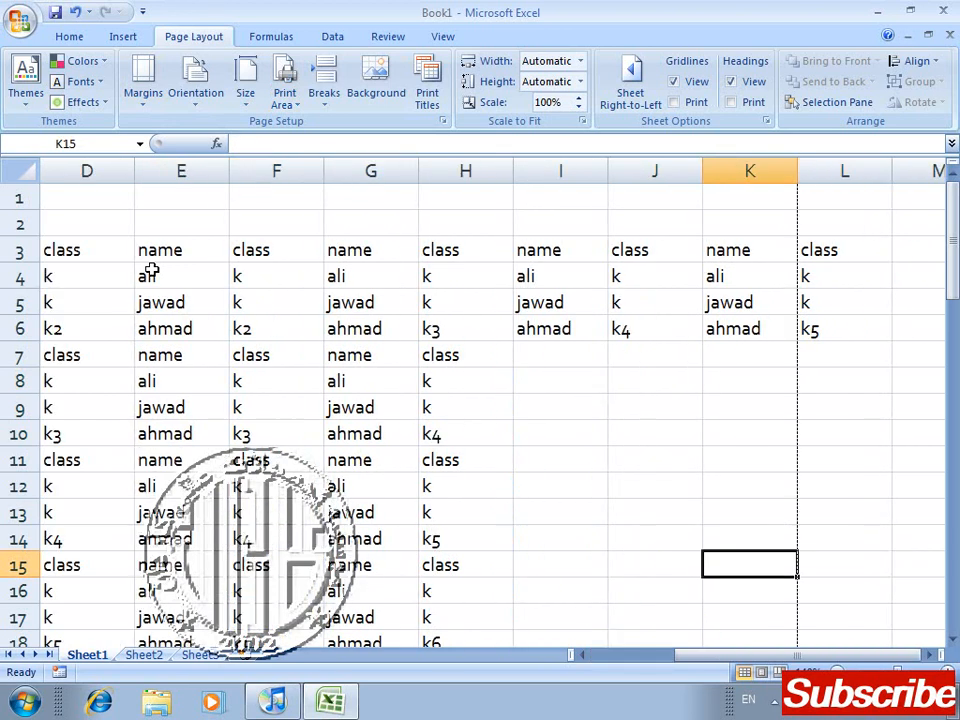
{"action": "key", "text": "Home"}
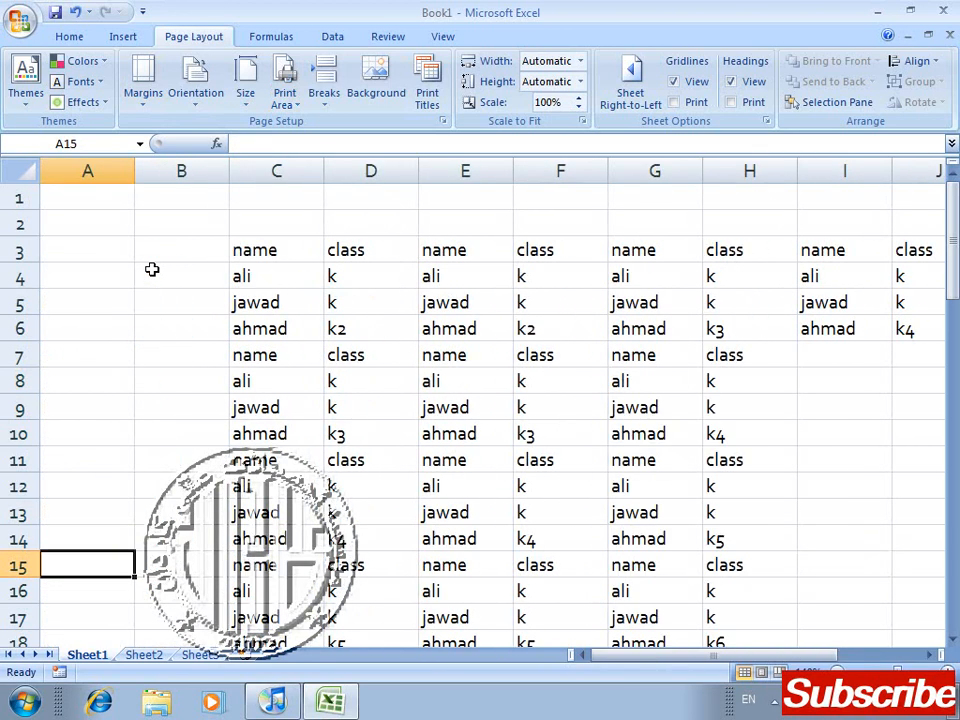
Step: Set the range C3:H10 as the sheet's print area
{"action": "key", "text": "Up"}
{"action": "key", "text": "Up"}
{"action": "key", "text": "Up"}
{"action": "key", "text": "Up"}
{"action": "key", "text": "Up"}
{"action": "key", "text": "Right"}
{"action": "key", "text": "Right"}
{"action": "key", "text": "Up"}
{"action": "key", "text": "Up"}
{"action": "key", "text": "Up"}
{"action": "key", "text": "Up"}
{"action": "key", "text": "Up"}
{"action": "key", "text": "Up"}
{"action": "key", "text": "Up"}
{"action": "key", "text": "shift+Right"}
{"action": "key", "text": "shift+Right"}
{"action": "key", "text": "shift+Right"}
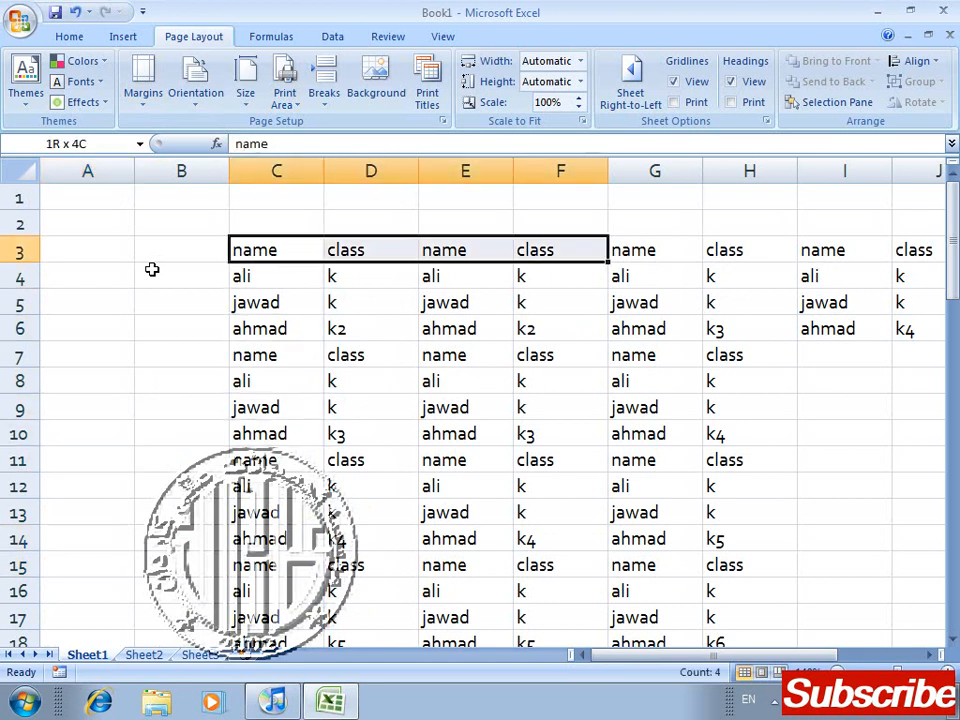
{"action": "key", "text": "shift+Down"}
{"action": "key", "text": "shift+Down"}
{"action": "key", "text": "shift+Right"}
{"action": "key", "text": "shift+Down"}
{"action": "key", "text": "shift+Down"}
{"action": "key", "text": "shift+Right"}
{"action": "key", "text": "shift+Down"}
{"action": "key", "text": "shift+Down"}
{"action": "key", "text": "shift+Down"}
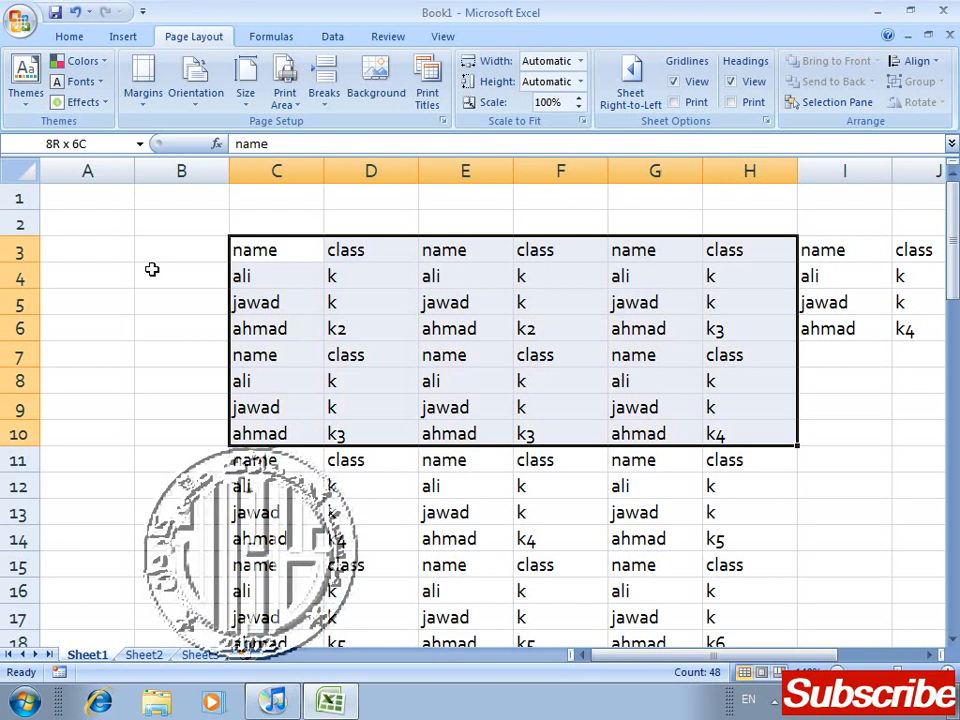
{"action": "left_click", "coordinate": [282, 103]}
{"action": "left_click", "coordinate": [290, 128]}
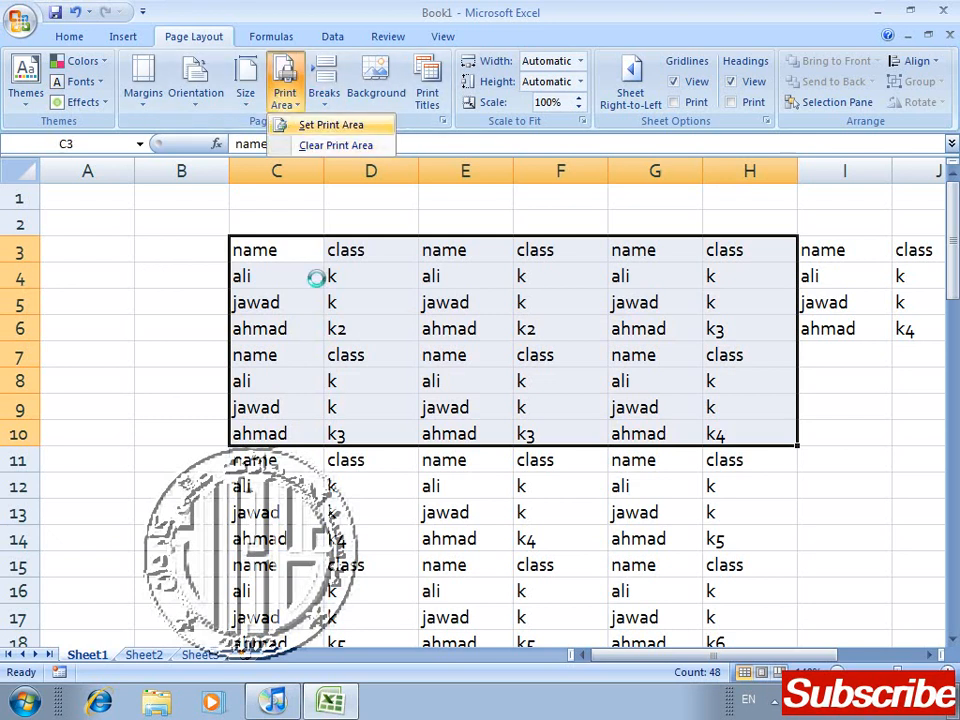
Step: Add the separate range C14:H19 to the existing print area
{"action": "key", "text": "Down"}
{"action": "key", "text": "Down"}
{"action": "key", "text": "Down"}
{"action": "key", "text": "Down"}
{"action": "key", "text": "Down"}
{"action": "key", "text": "Down"}
{"action": "key", "text": "Down"}
{"action": "key", "text": "Down"}
{"action": "key", "text": "Down"}
{"action": "key", "text": "Down"}
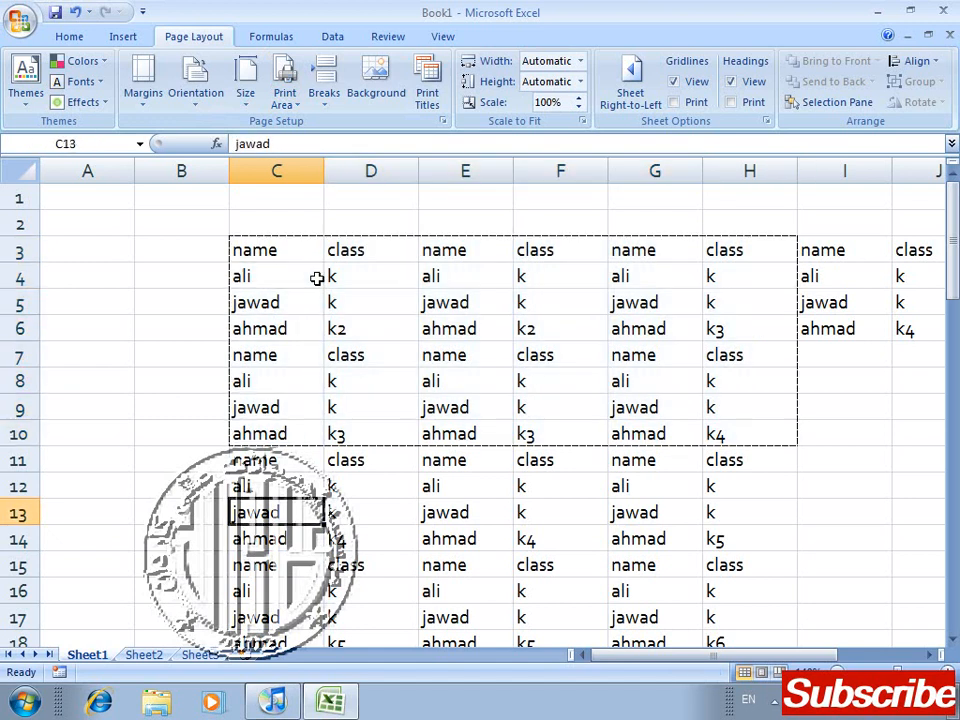
{"action": "key", "text": "Down"}
{"action": "key", "text": "shift+Right"}
{"action": "key", "text": "shift+Right"}
{"action": "key", "text": "shift+Right"}
{"action": "key", "text": "shift+Right"}
{"action": "key", "text": "shift+Right"}
{"action": "key", "text": "shift+Down"}
{"action": "key", "text": "shift+Down"}
{"action": "key", "text": "shift+Down"}
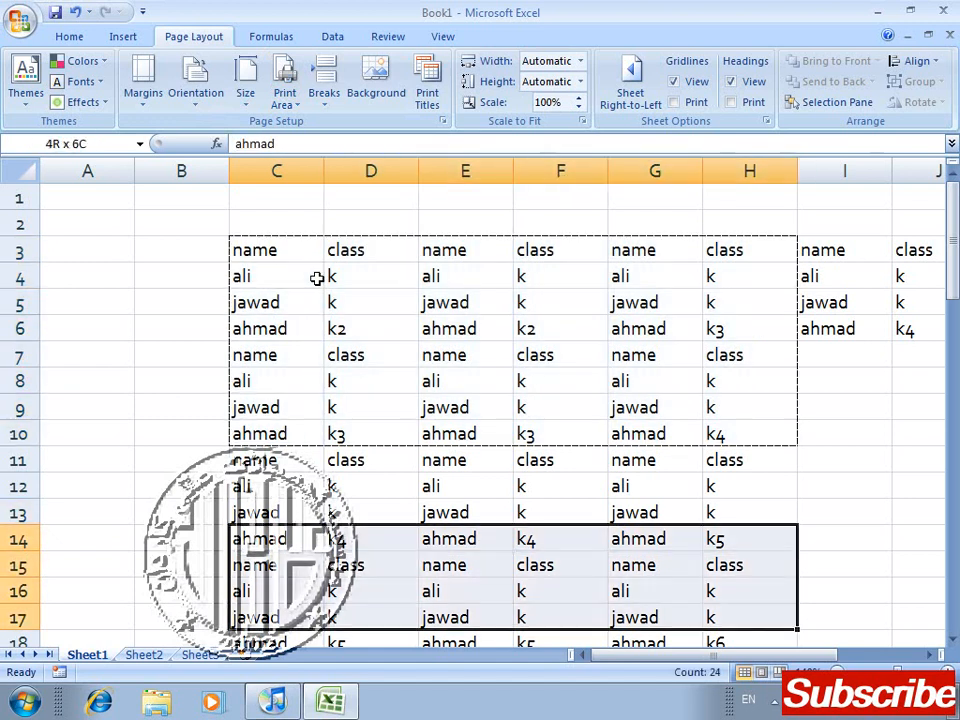
{"action": "key", "text": "shift+Down"}
{"action": "key", "text": "shift+Down"}
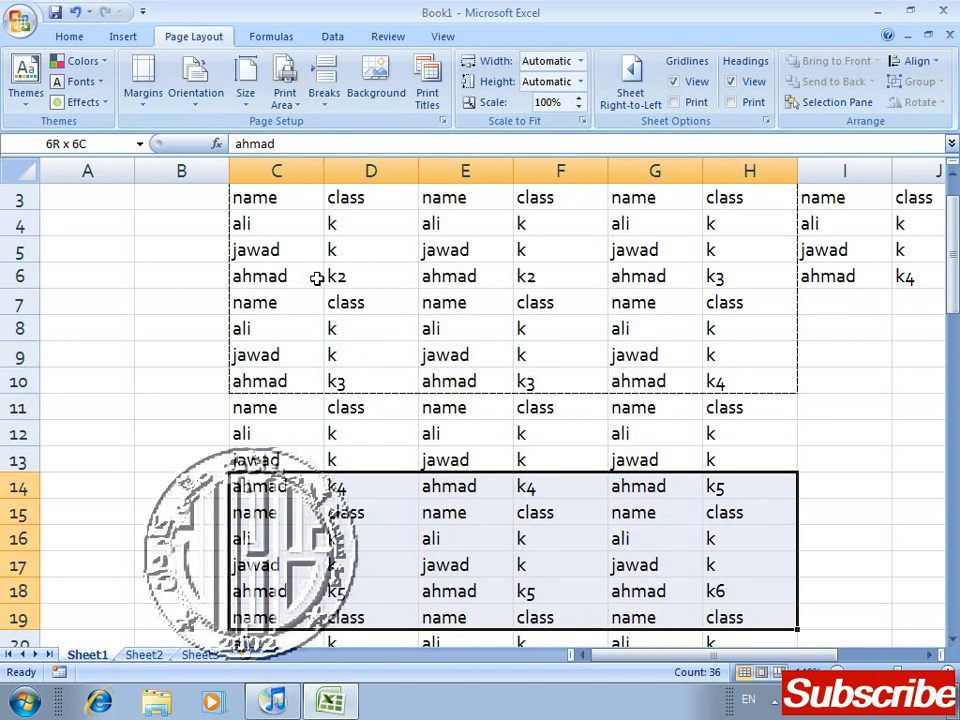
{"action": "left_click", "coordinate": [298, 112]}
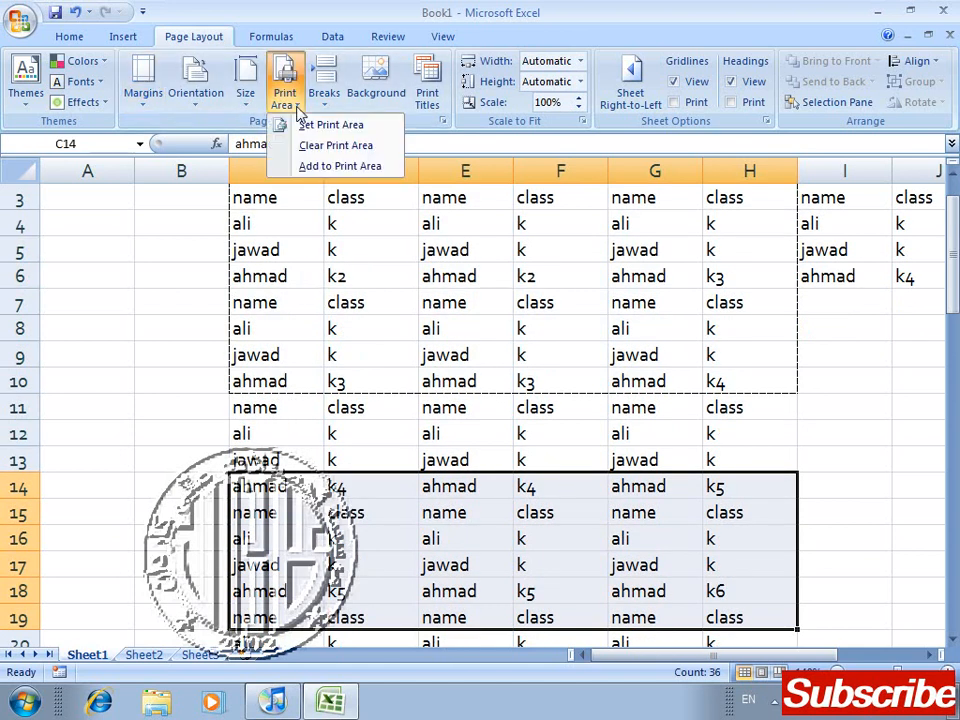
{"action": "left_click", "coordinate": [340, 166]}
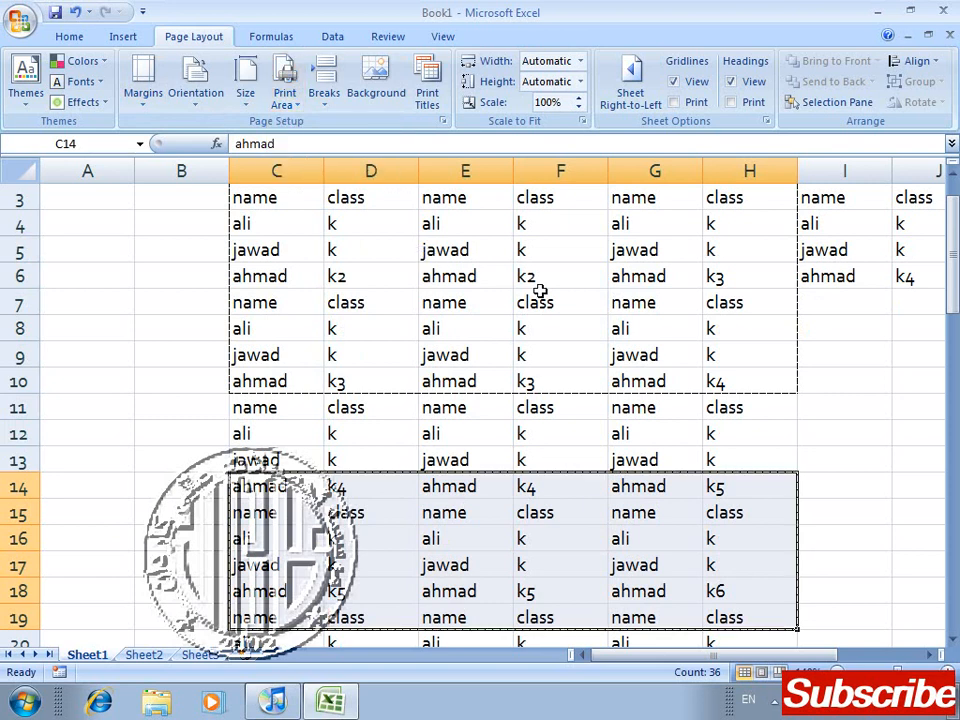
Step: Examine the pages produced by the two print area ranges in Print Preview, return to the worksheet and deselect the added range
{"action": "key", "text": "ctrl+F2"}
{"action": "left_click", "coordinate": [486, 266]}
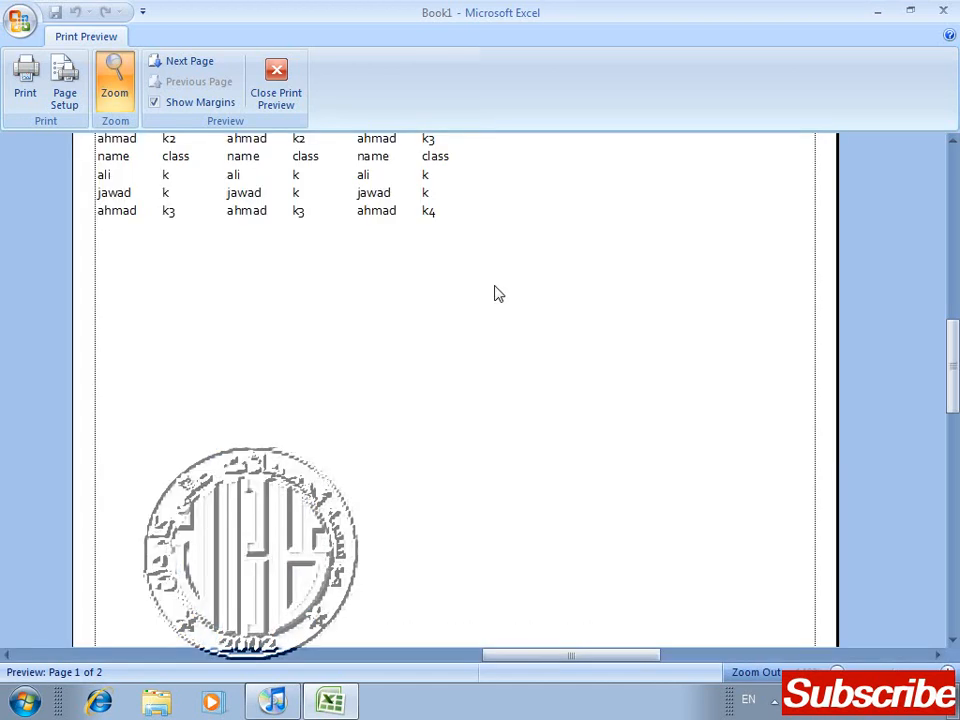
{"action": "left_click", "coordinate": [495, 294]}
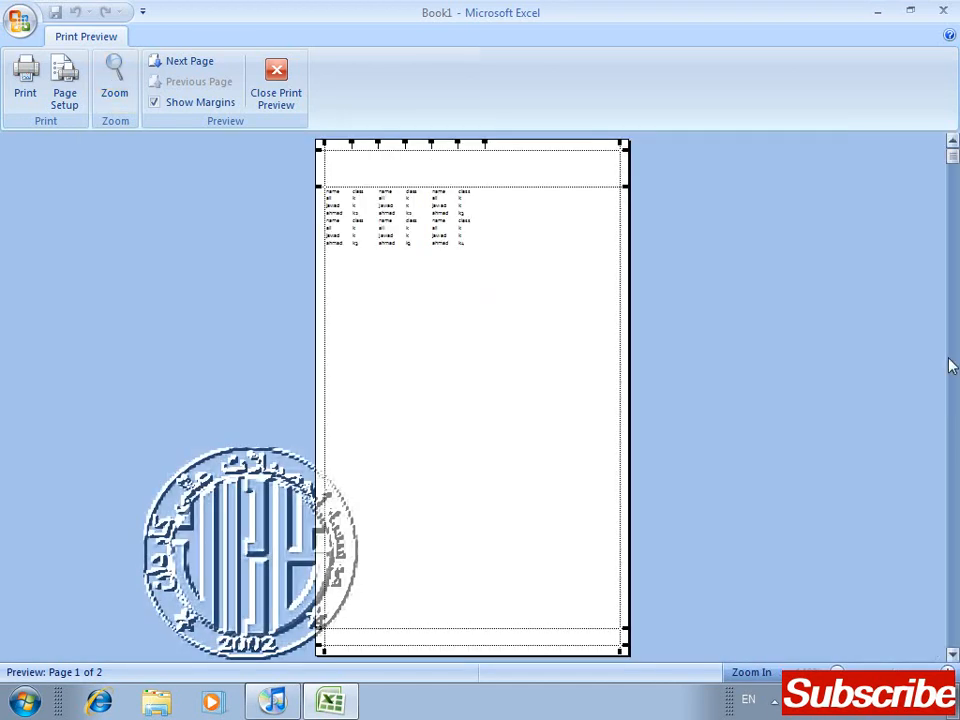
{"action": "scroll", "coordinate": [953, 364], "scroll_direction": "down", "scroll_amount": 1}
{"action": "scroll", "coordinate": [951, 364], "scroll_direction": "up", "scroll_amount": 1}
{"action": "scroll", "coordinate": [951, 300], "scroll_direction": "down", "scroll_amount": 1}
{"action": "scroll", "coordinate": [948, 266], "scroll_direction": "up", "scroll_amount": 1}
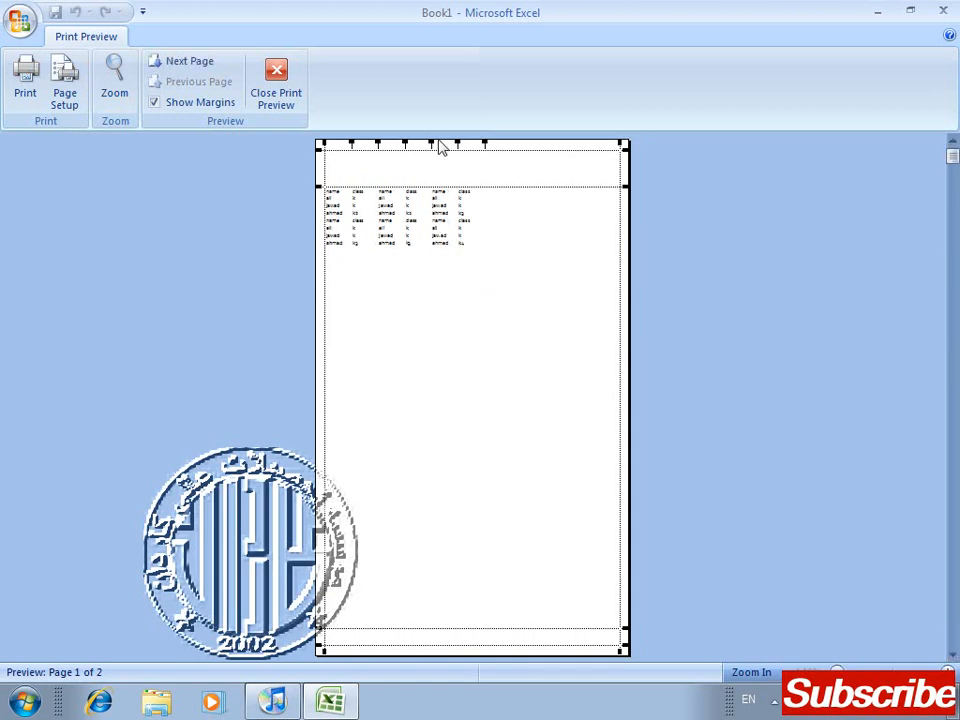
{"action": "left_click", "coordinate": [266, 80]}
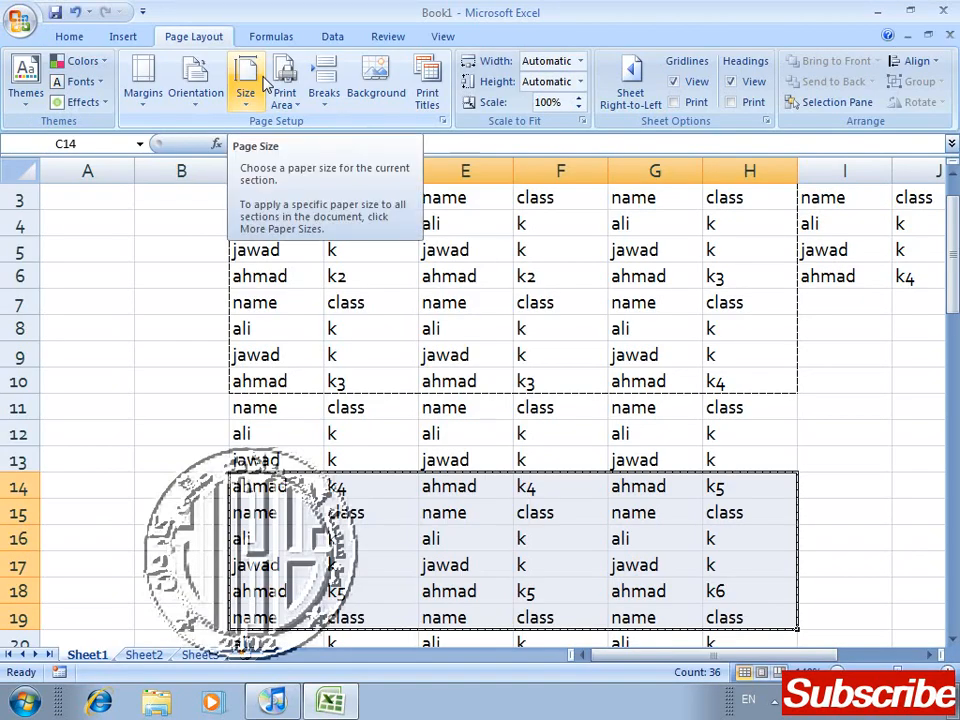
{"action": "left_click", "coordinate": [396, 433]}
{"action": "left_click", "coordinate": [615, 407]}
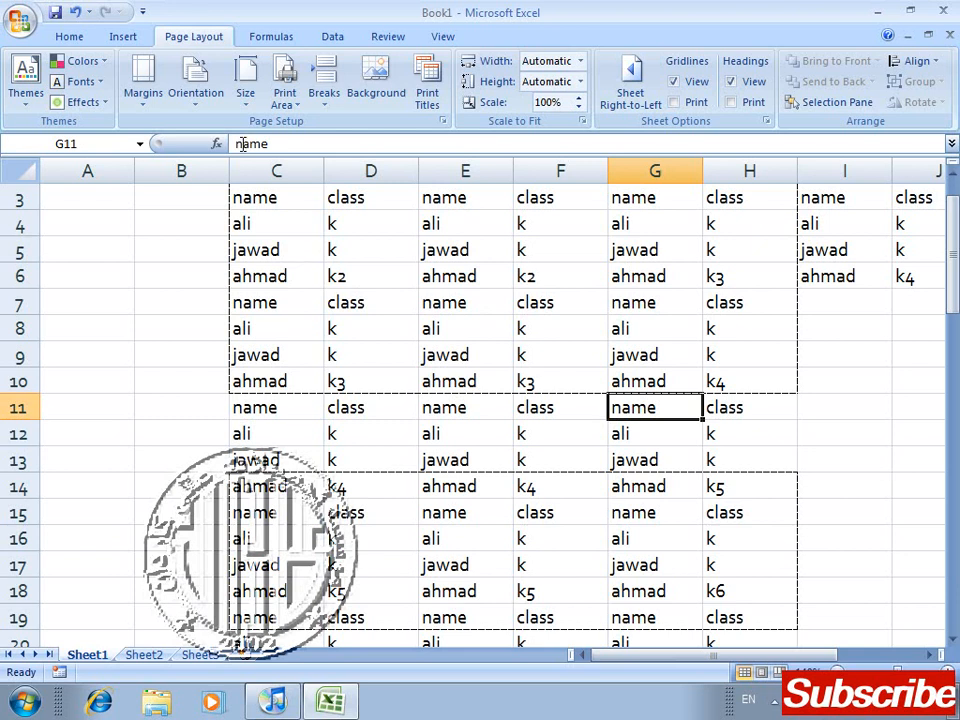
Step: Clear the sheet's print areas and deselect the cell in the former print range
{"action": "left_click", "coordinate": [284, 90]}
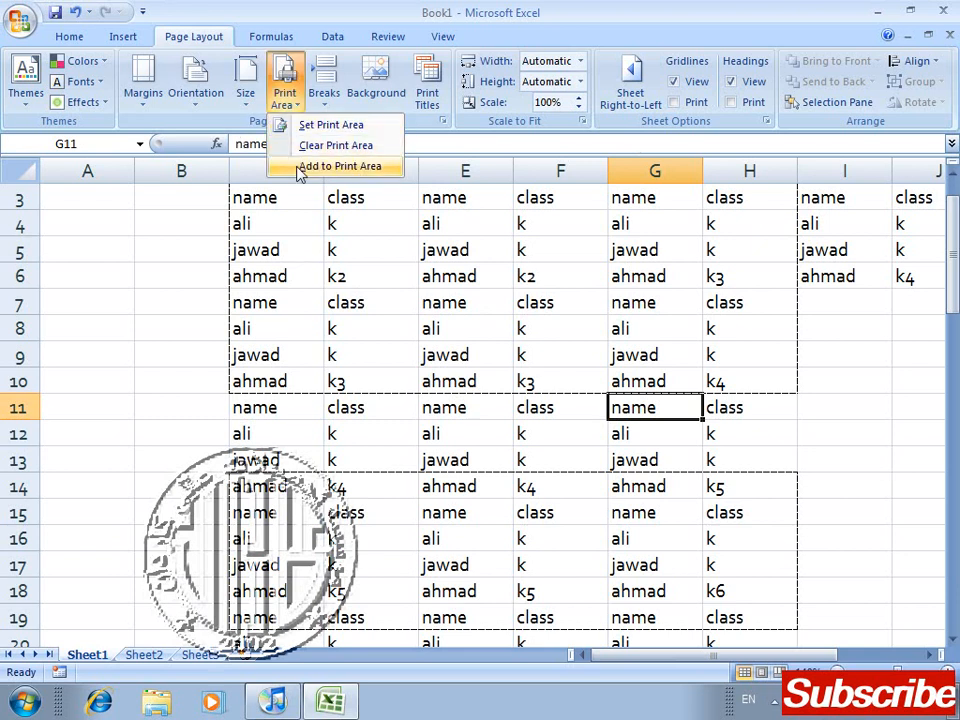
{"action": "left_click", "coordinate": [301, 146]}
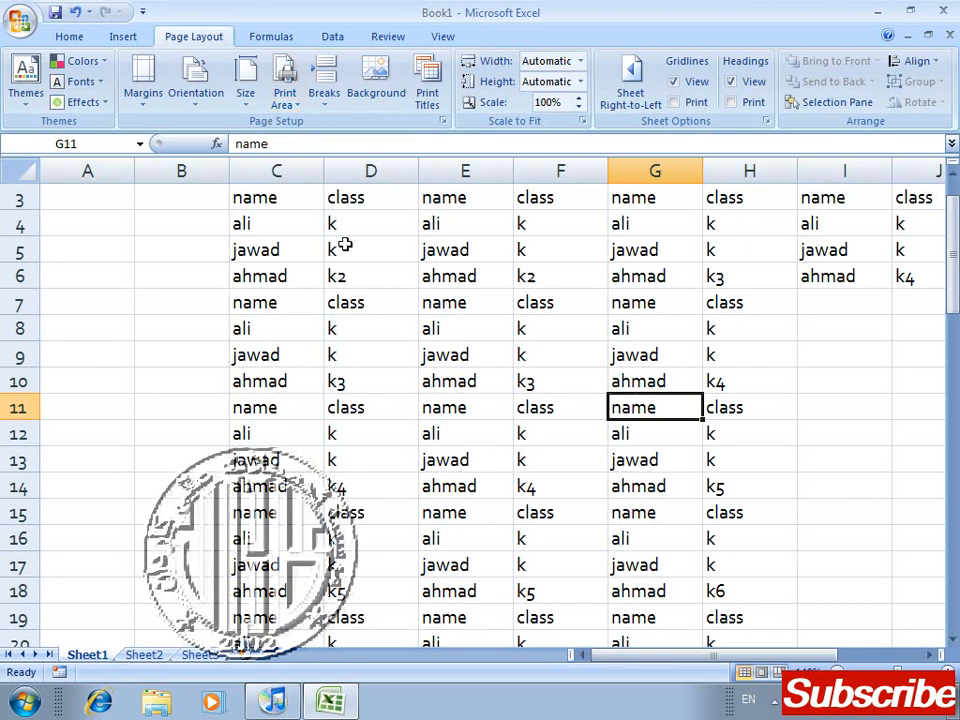
{"action": "left_click", "coordinate": [343, 244]}
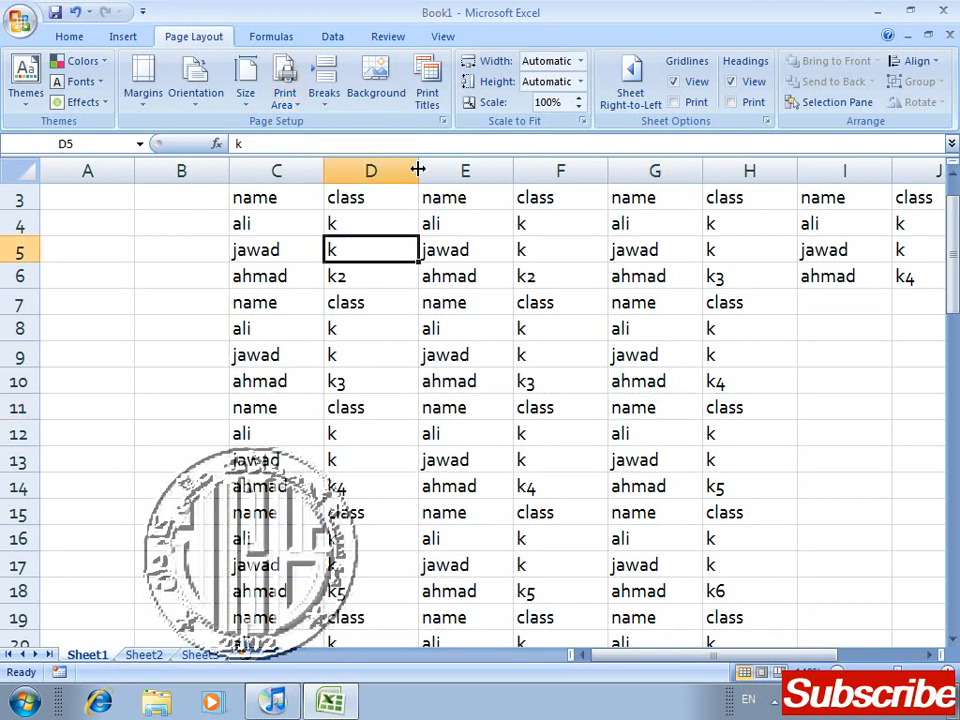
Step: Reset all page breaks on the sheet and look down the rows for the automatic page boundary
{"action": "left_click", "coordinate": [320, 92]}
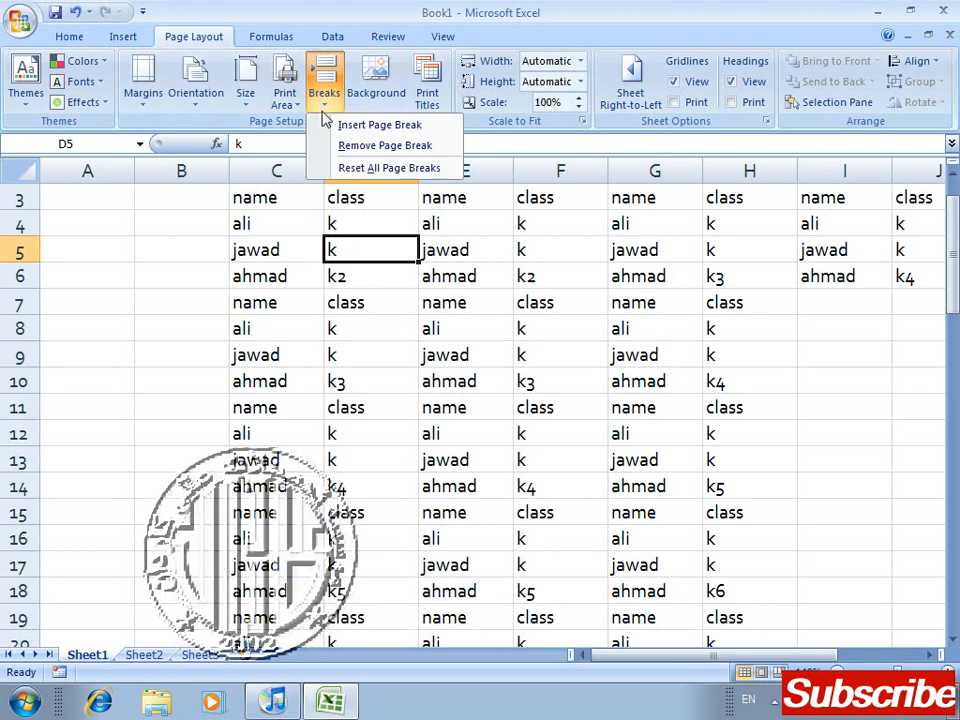
{"action": "left_click", "coordinate": [365, 168]}
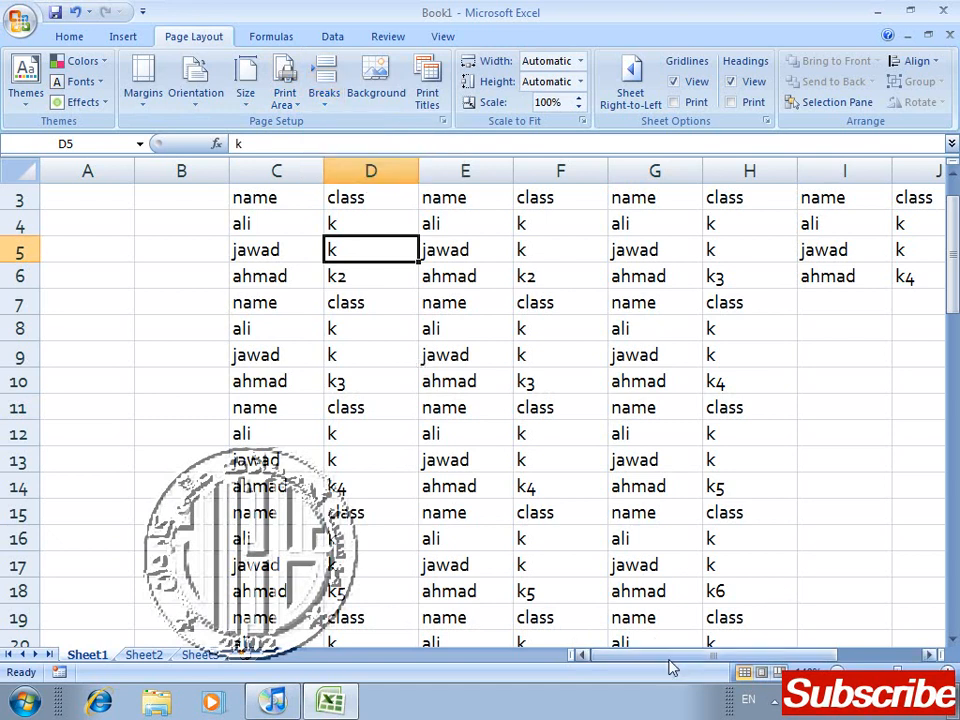
{"action": "left_click_drag", "start_coordinate": [672, 667], "coordinate": [583, 657]}
{"action": "left_click_drag", "start_coordinate": [955, 268], "coordinate": [955, 570]}
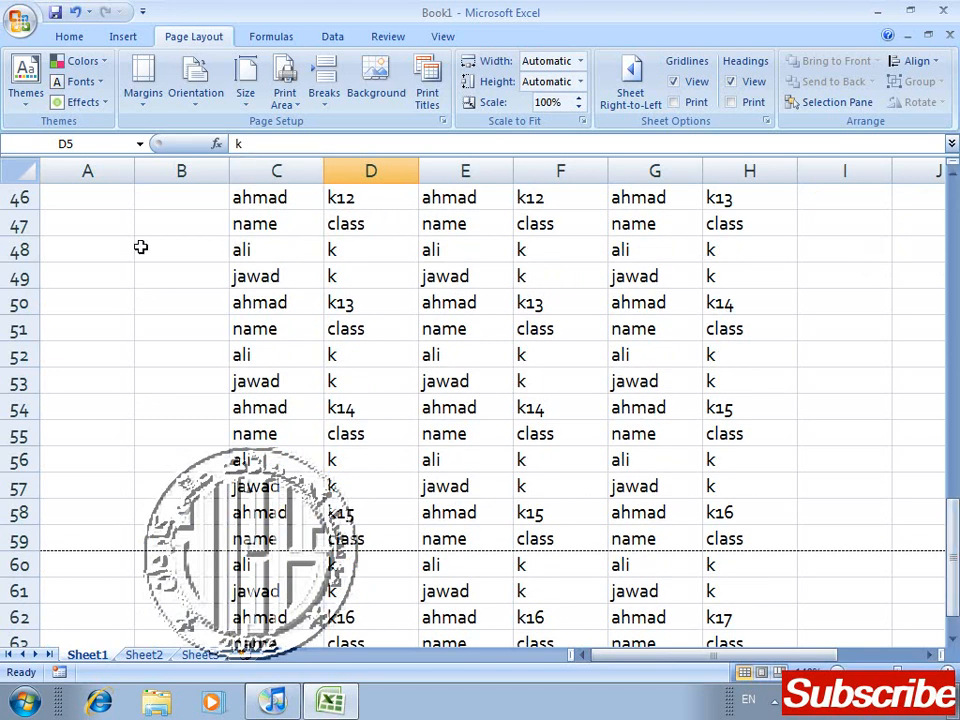
{"action": "left_click_drag", "start_coordinate": [955, 538], "coordinate": [950, 255]}
{"action": "left_click_drag", "start_coordinate": [854, 238], "coordinate": [647, 204]}
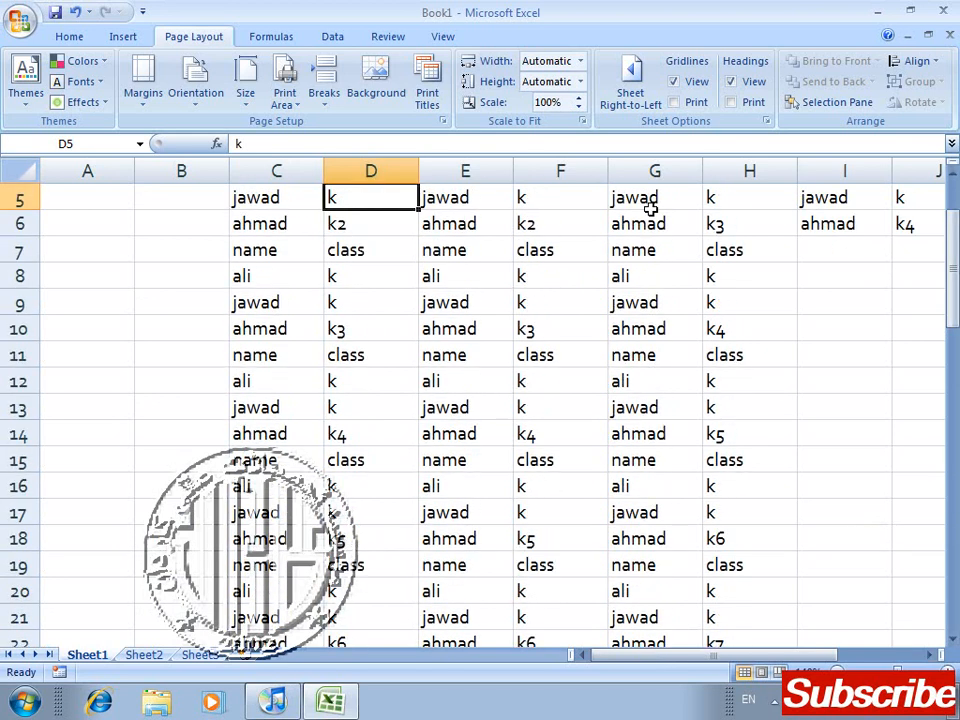
Step: Insert a page break at cell B9 with the range B9:H11 selected, and look over the sheet from row 1
{"action": "left_click_drag", "start_coordinate": [136, 290], "coordinate": [746, 347]}
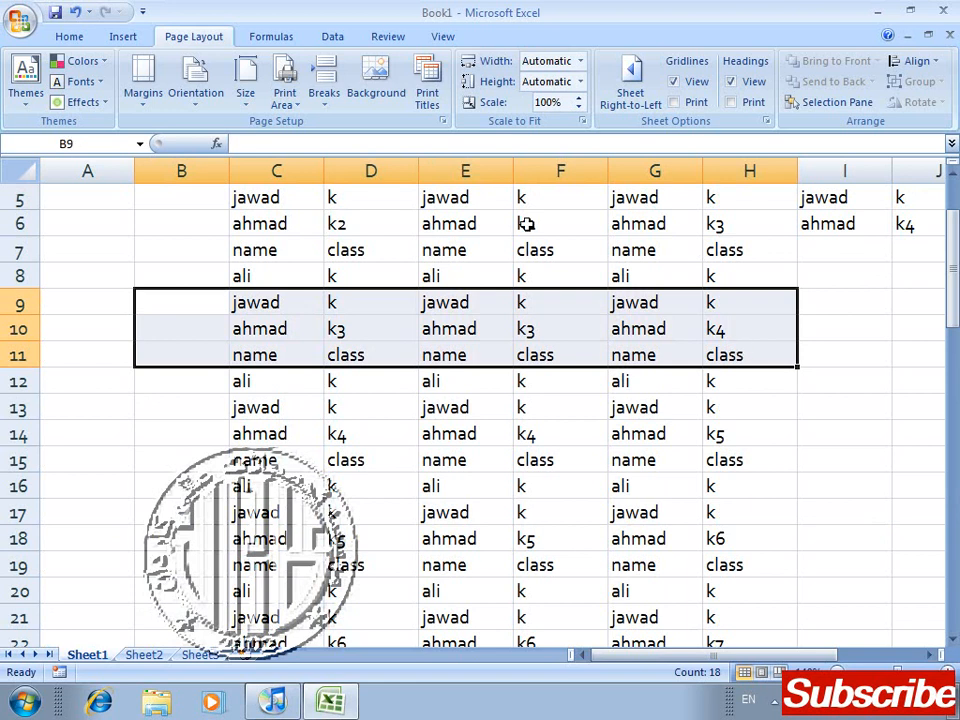
{"action": "left_click", "coordinate": [321, 96]}
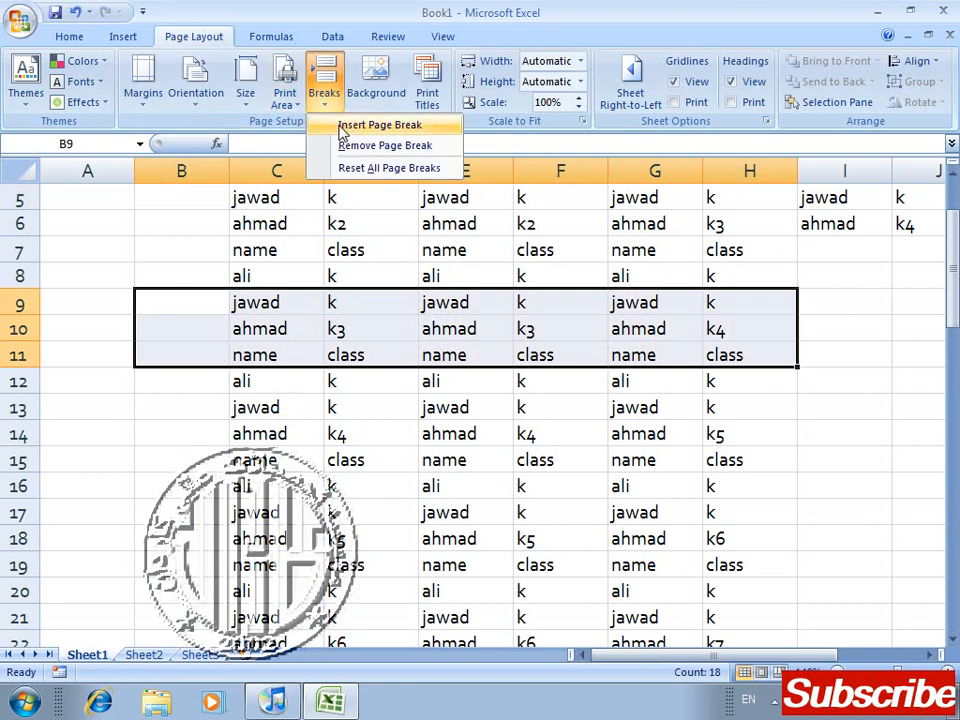
{"action": "left_click", "coordinate": [341, 127]}
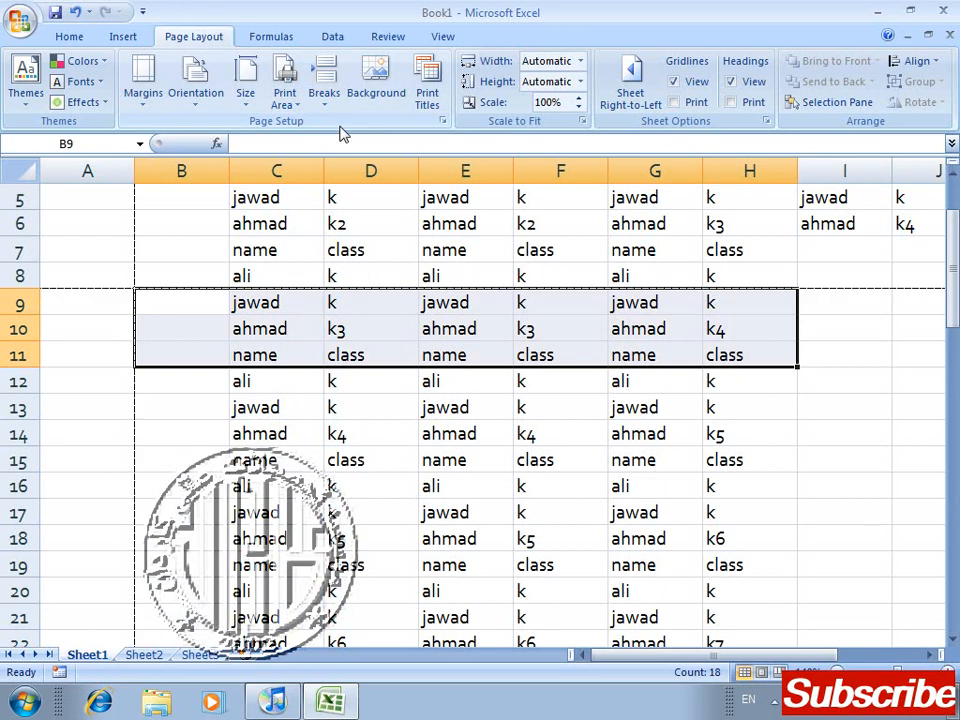
{"action": "left_click", "coordinate": [437, 262]}
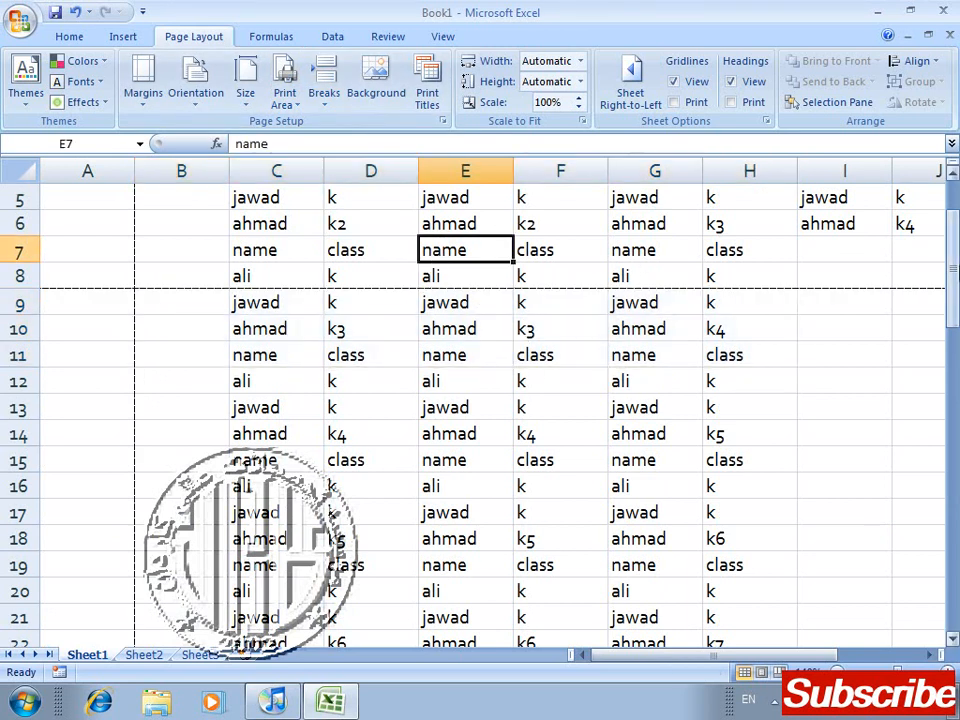
{"action": "left_click_drag", "start_coordinate": [952, 266], "coordinate": [951, 213]}
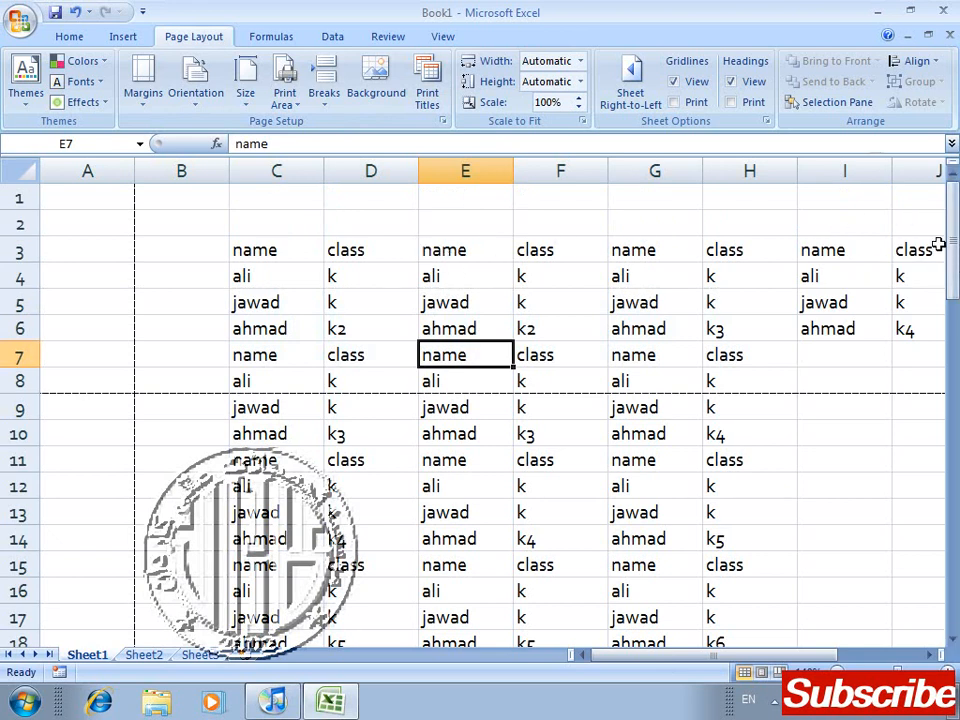
{"action": "left_click_drag", "start_coordinate": [950, 246], "coordinate": [955, 192]}
Step: Examine the pages produced by the inserted page breaks in Print Preview and return to the worksheet
{"action": "key", "text": "ctrl+F2"}
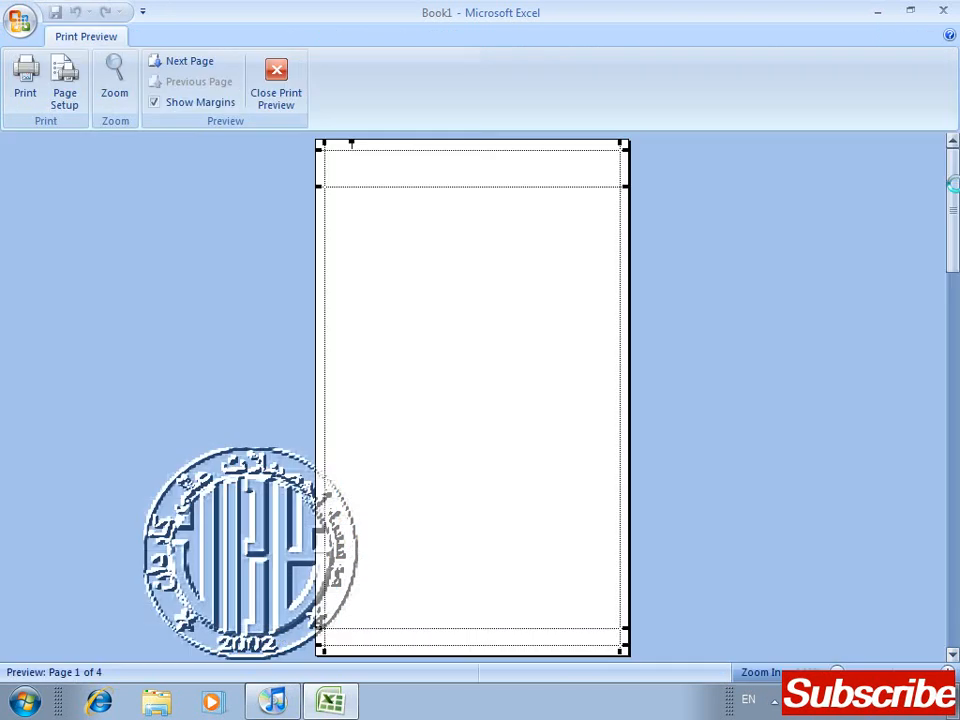
{"action": "left_click", "coordinate": [951, 397]}
{"action": "left_click", "coordinate": [951, 397]}
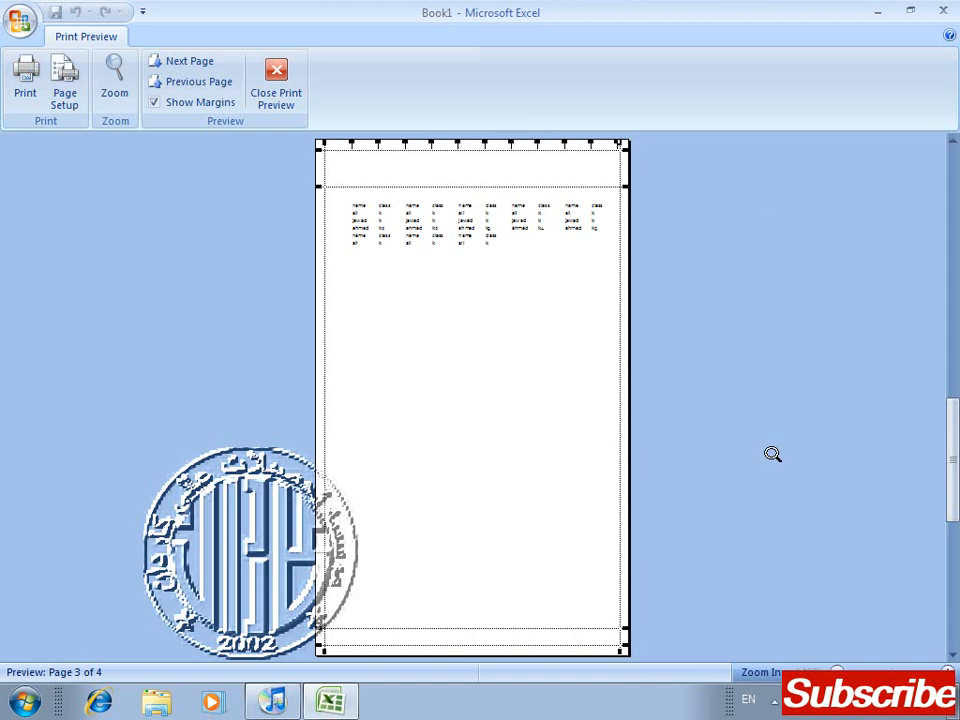
{"action": "left_click", "coordinate": [953, 606]}
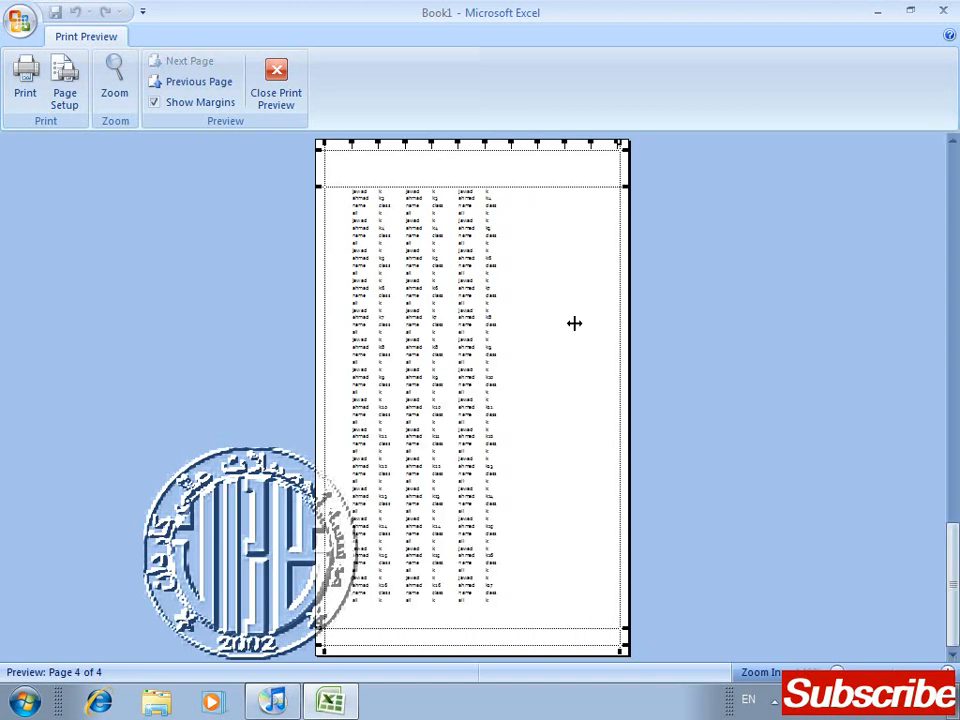
{"action": "left_click", "coordinate": [275, 85]}
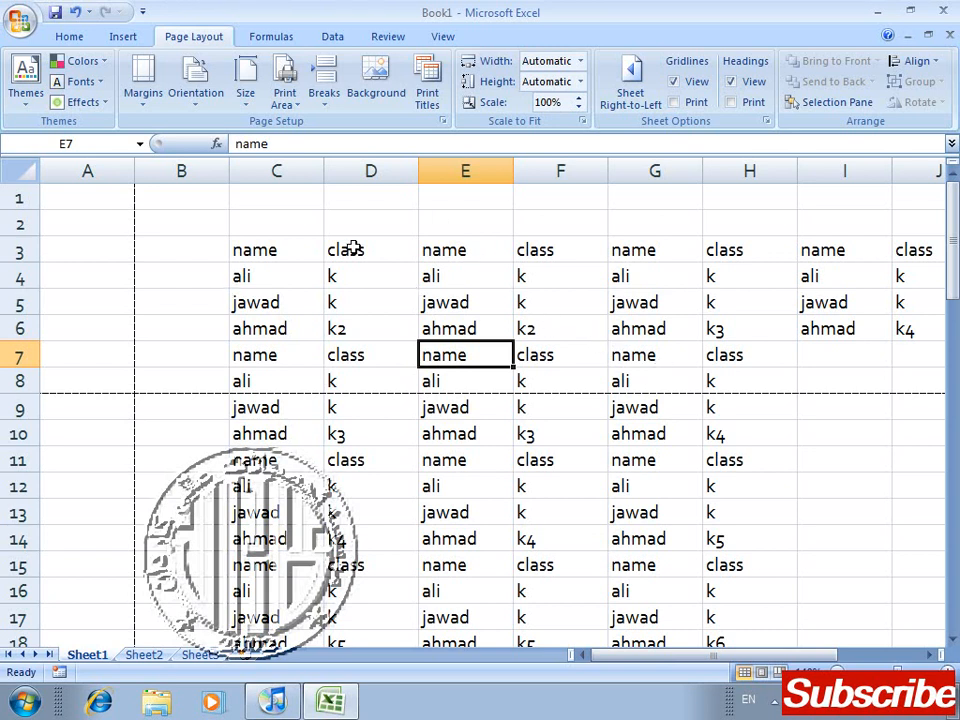
Step: Try to remove the inserted page breaks from cell E7 and from the range A8:B9
{"action": "left_click", "coordinate": [323, 100]}
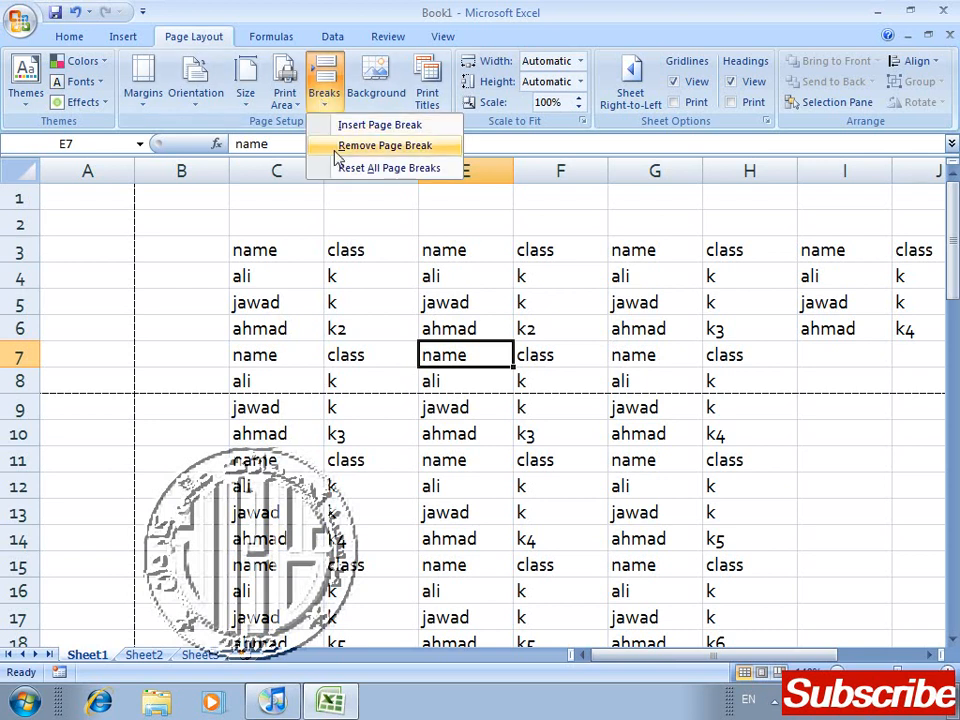
{"action": "left_click", "coordinate": [338, 146]}
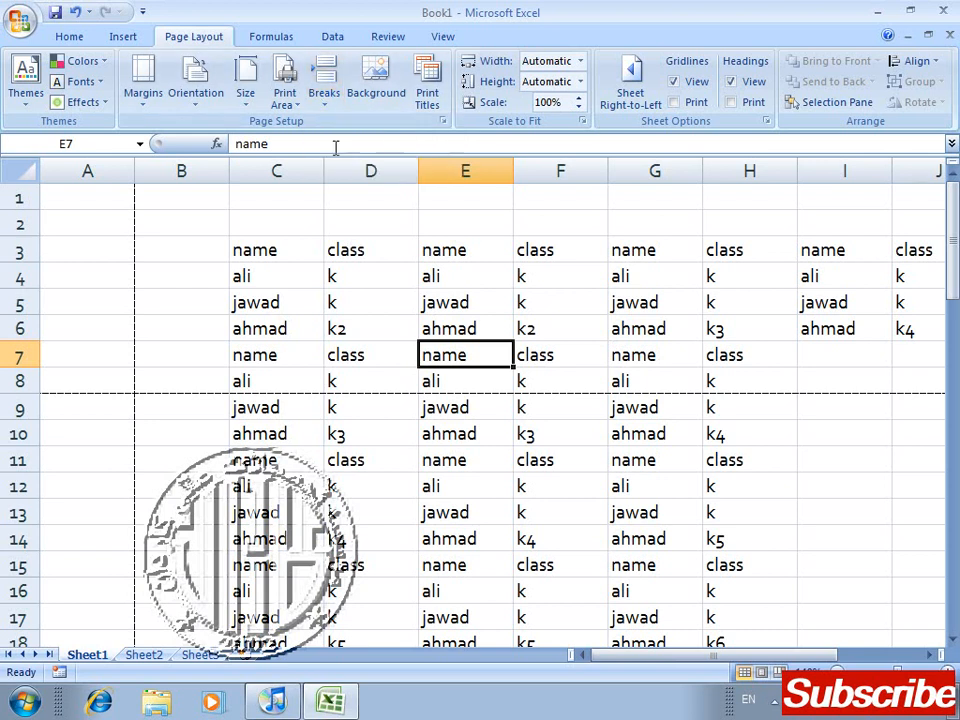
{"action": "left_click", "coordinate": [130, 277]}
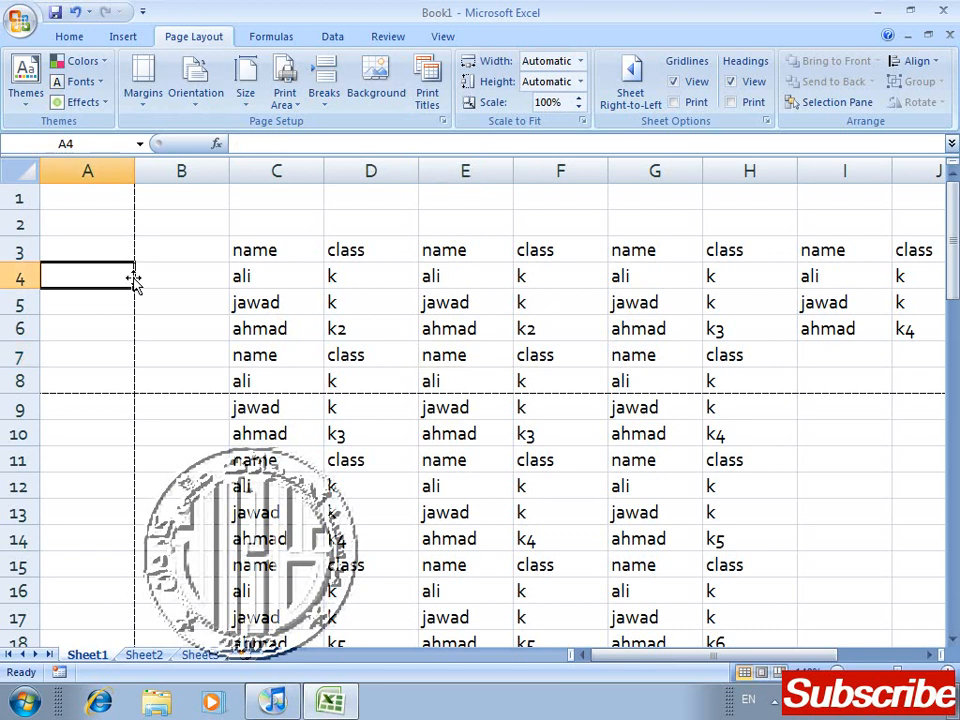
{"action": "left_click", "coordinate": [135, 388]}
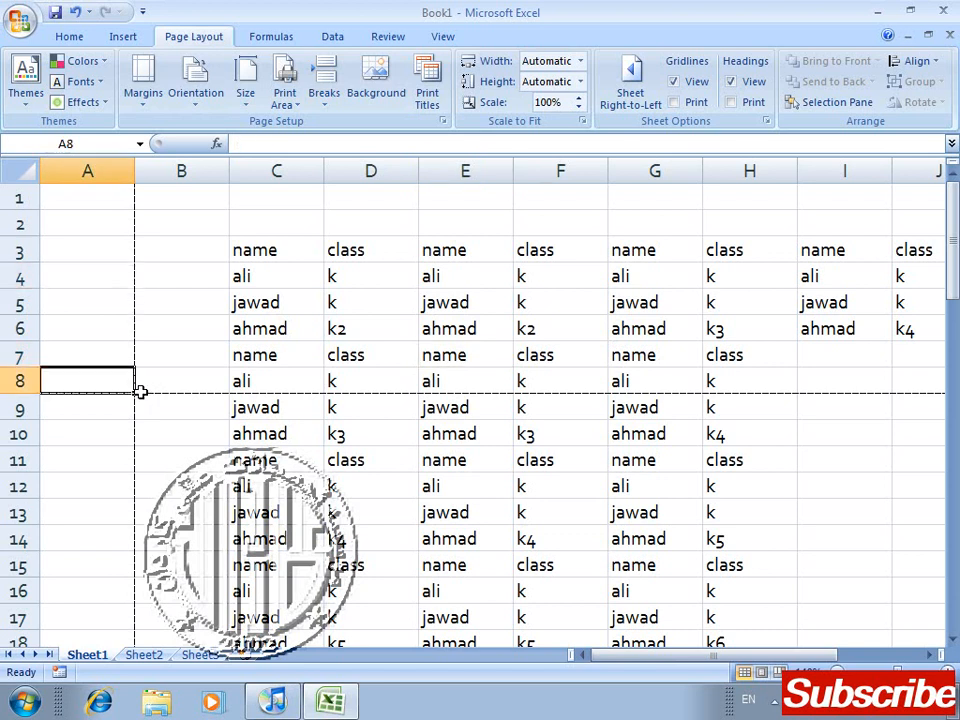
{"action": "left_click_drag", "start_coordinate": [141, 391], "coordinate": [137, 397]}
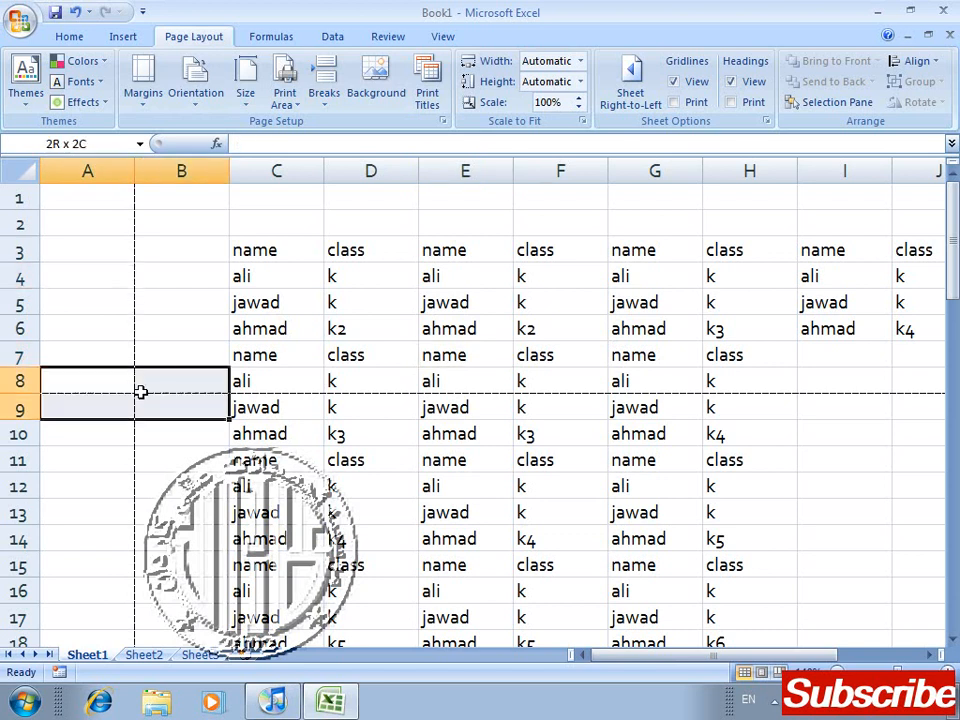
{"action": "left_click", "coordinate": [328, 88]}
{"action": "left_click", "coordinate": [363, 148]}
Step: Reset all page breaks on the sheet and deselect the range A8:B9
{"action": "left_click", "coordinate": [326, 97]}
{"action": "left_click", "coordinate": [369, 172]}
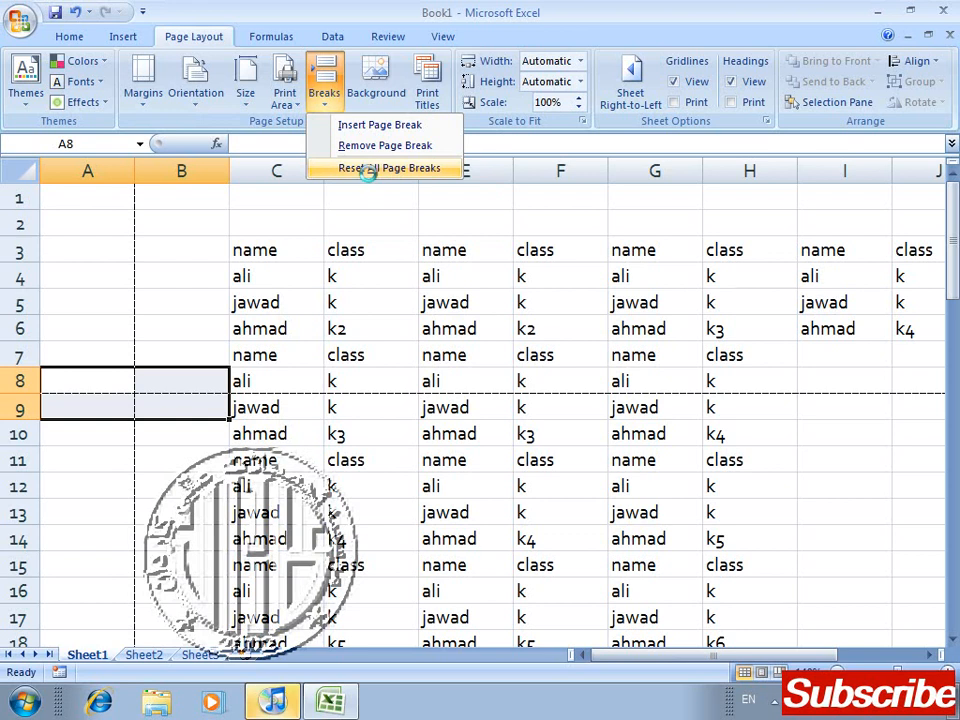
{"action": "left_click", "coordinate": [371, 293]}
{"action": "key", "text": "Up"}
{"action": "key", "text": "Up"}
{"action": "key", "text": "Right"}
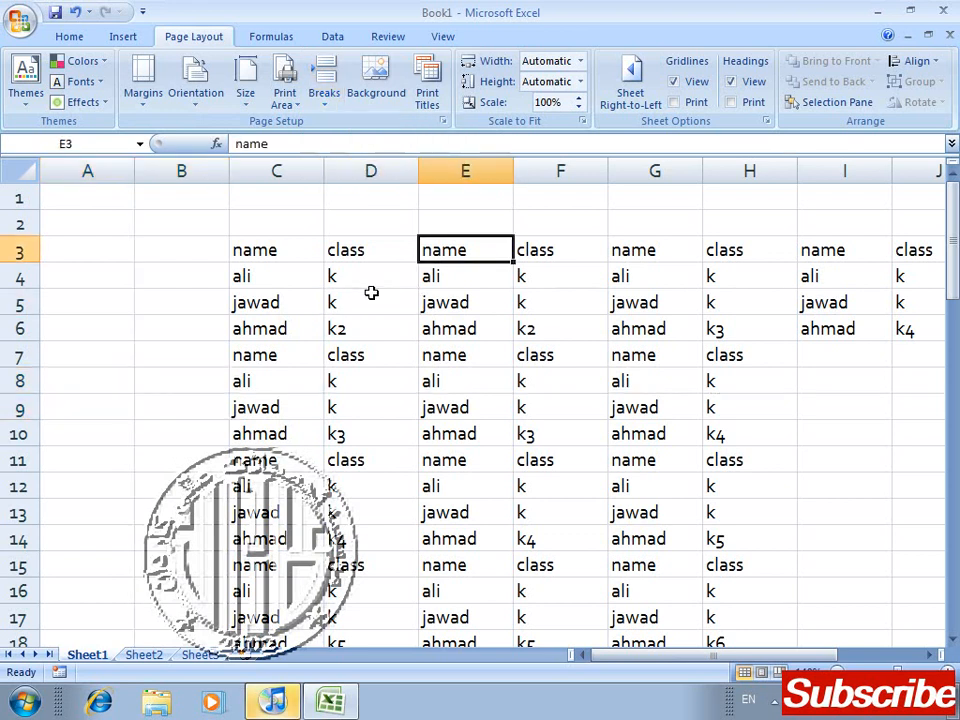
{"action": "key", "text": "Up"}
{"action": "key", "text": "Up"}
{"action": "key", "text": "Left"}
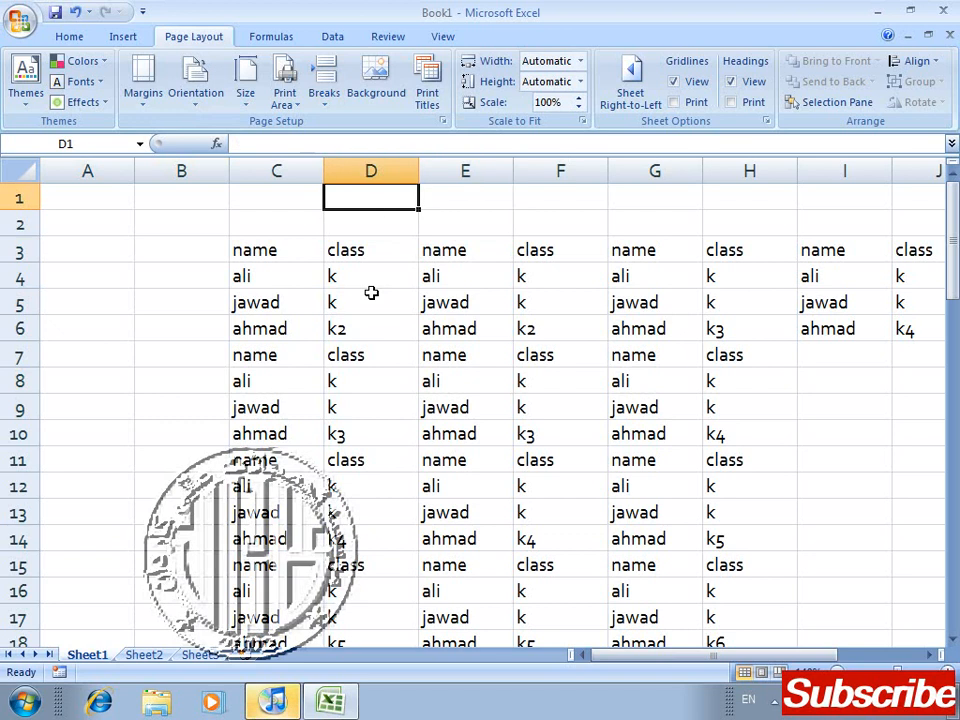
{"action": "key", "text": "Down"}
{"action": "key", "text": "Down"}
{"action": "key", "text": "Left"}
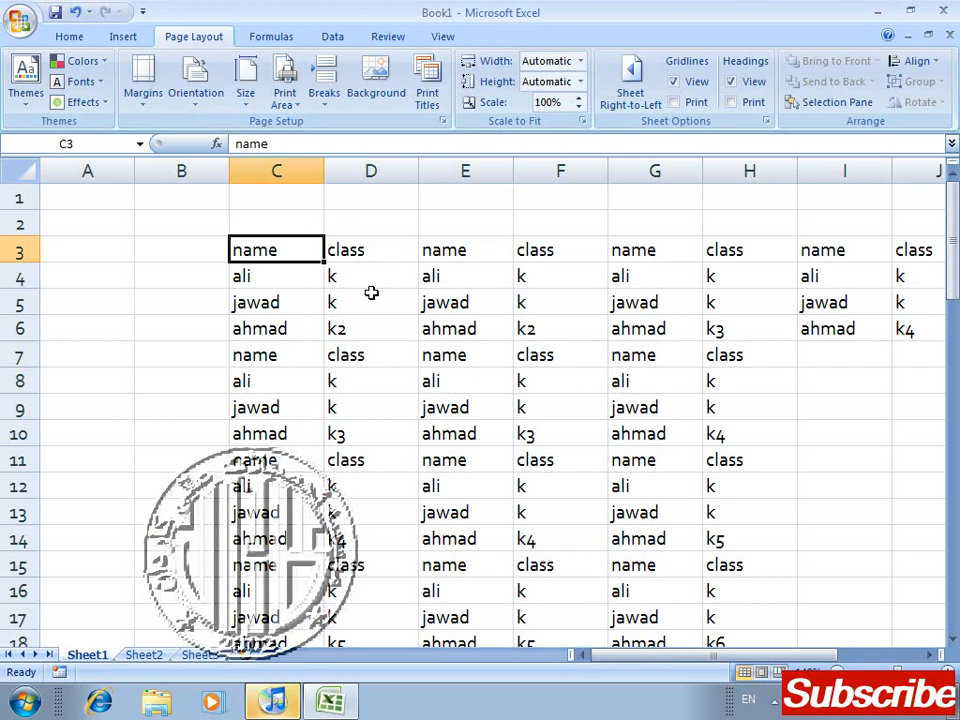
Step: Set Tulips.jpg from the Sample Pictures folder as the sheet background
{"action": "left_click", "coordinate": [368, 95]}
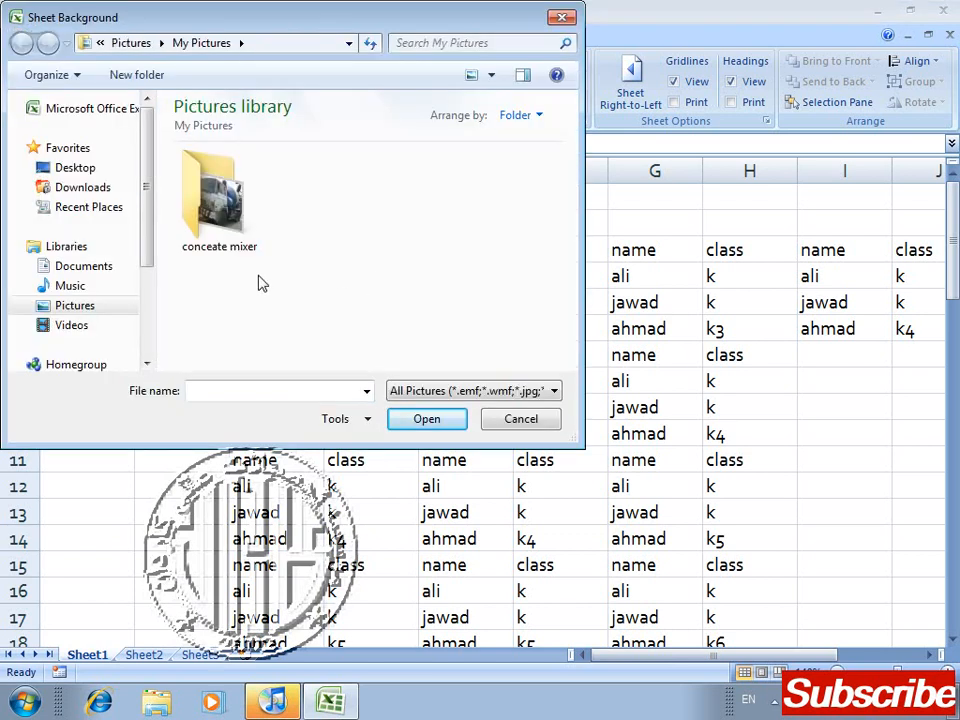
{"action": "left_click", "coordinate": [95, 310]}
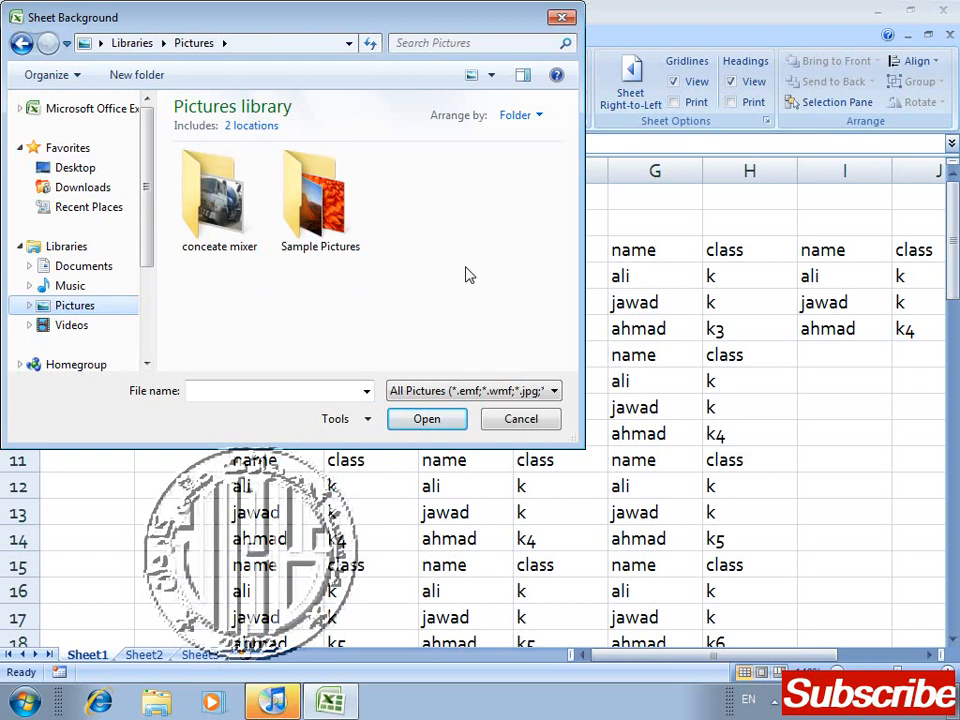
{"action": "double_click", "coordinate": [347, 241]}
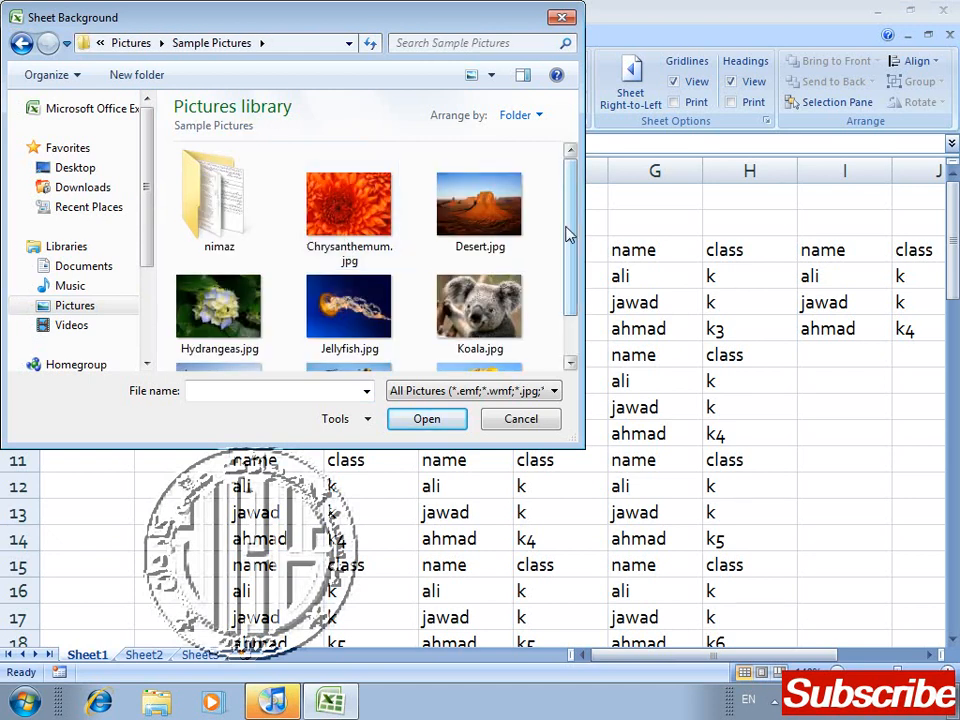
{"action": "left_click_drag", "start_coordinate": [568, 234], "coordinate": [568, 316]}
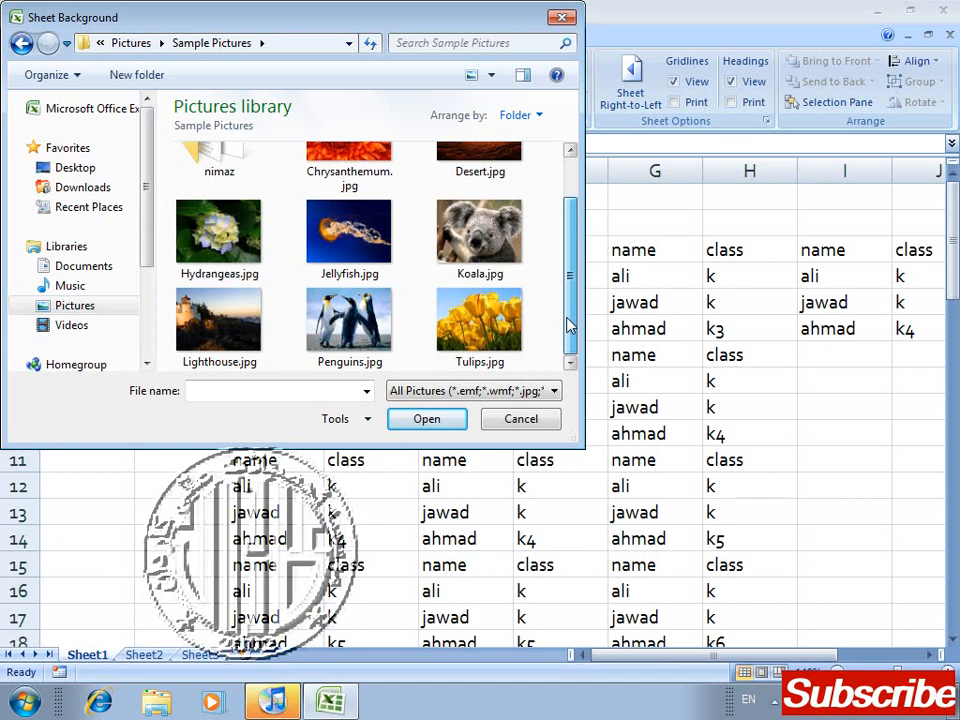
{"action": "left_click", "coordinate": [490, 322]}
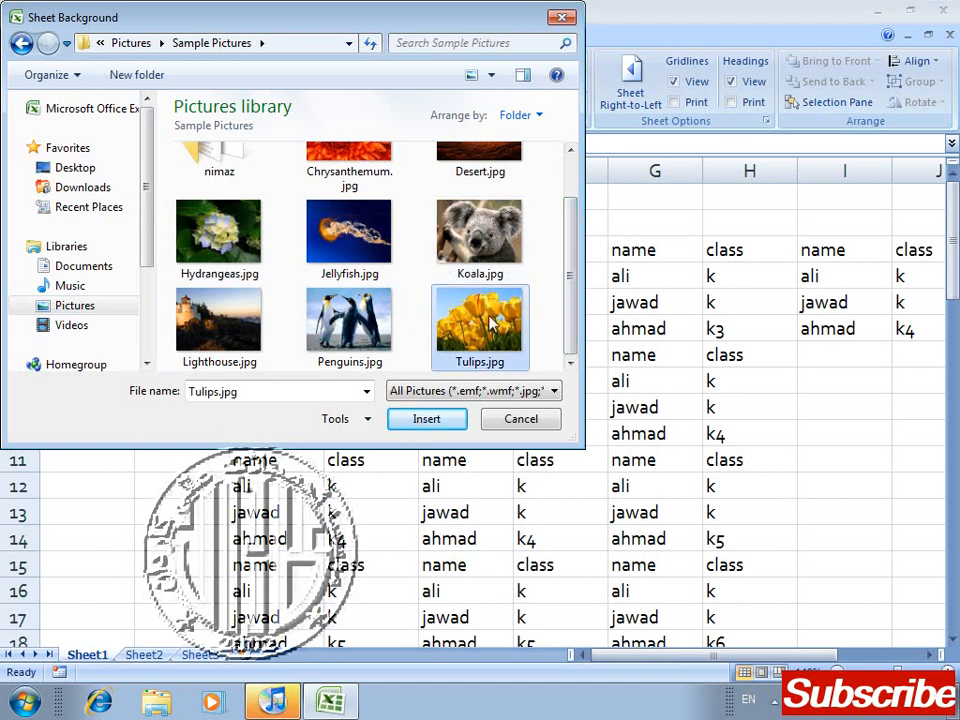
{"action": "left_click", "coordinate": [405, 422]}
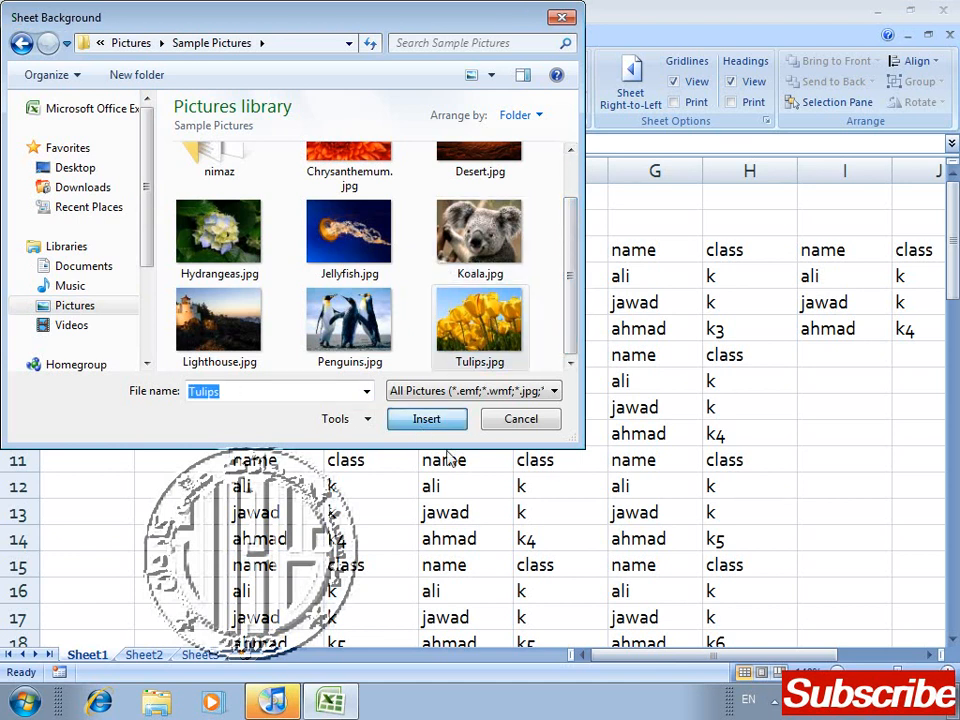
{"action": "left_click", "coordinate": [430, 423]}
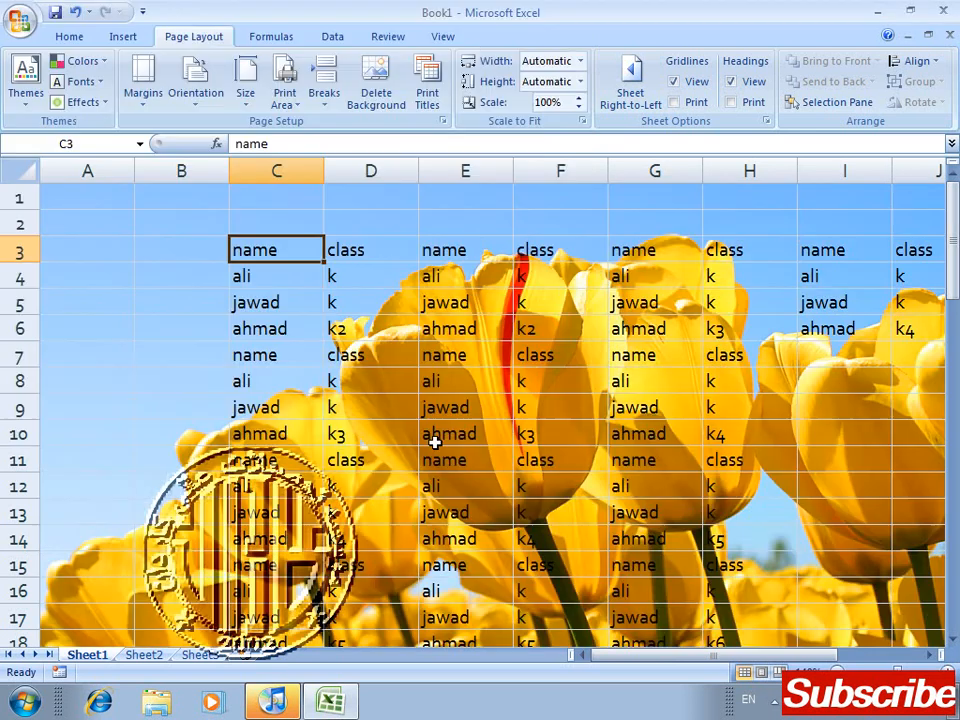
Step: Look down the rows to examine how the background picture covers the sheet
{"action": "left_click", "coordinate": [421, 458]}
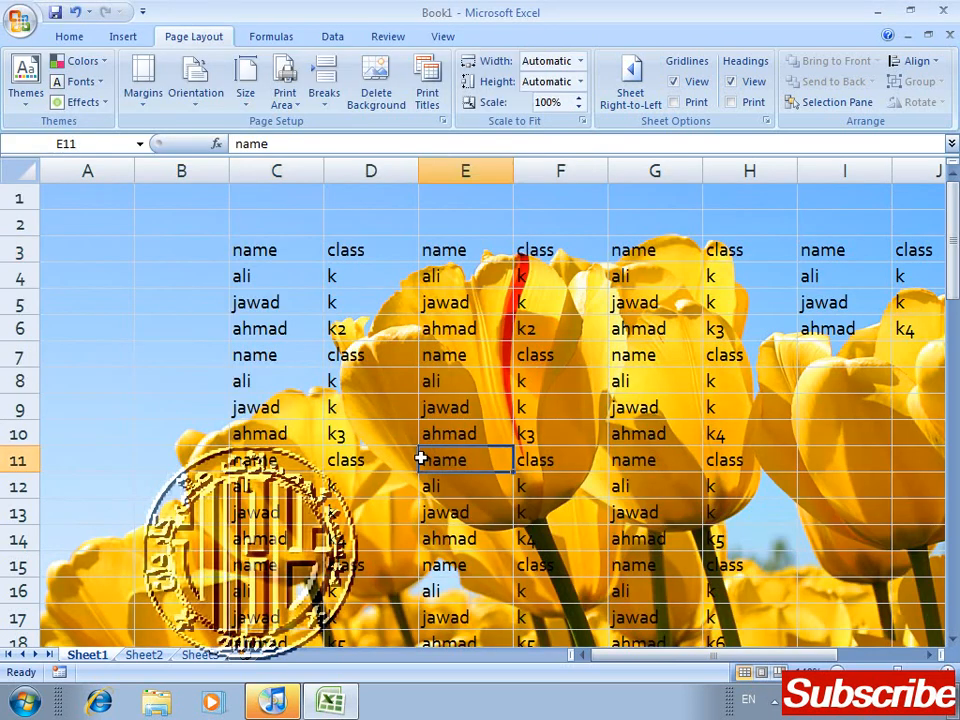
{"action": "key", "text": "Down"}
{"action": "key", "text": "Down"}
{"action": "key", "text": "Down"}
{"action": "key", "text": "Down"}
{"action": "key", "text": "Down"}
{"action": "key", "text": "Down"}
{"action": "key", "text": "Down"}
{"action": "key", "text": "Down"}
{"action": "key", "text": "Down"}
{"action": "key", "text": "Down"}
{"action": "key", "text": "Down"}
{"action": "key", "text": "Down"}
{"action": "key", "text": "Down"}
{"action": "key", "text": "Down"}
{"action": "key", "text": "Down"}
{"action": "key", "text": "Down"}
{"action": "key", "text": "Down"}
{"action": "key", "text": "Down"}
{"action": "key", "text": "Down"}
{"action": "key", "text": "Down"}
{"action": "key", "text": "Down"}
{"action": "key", "text": "Down"}
{"action": "key", "text": "Down"}
{"action": "key", "text": "Down"}
{"action": "key", "text": "Down"}
{"action": "key", "text": "Down"}
{"action": "key", "text": "Down"}
{"action": "key", "text": "Down"}
{"action": "key", "text": "Down"}
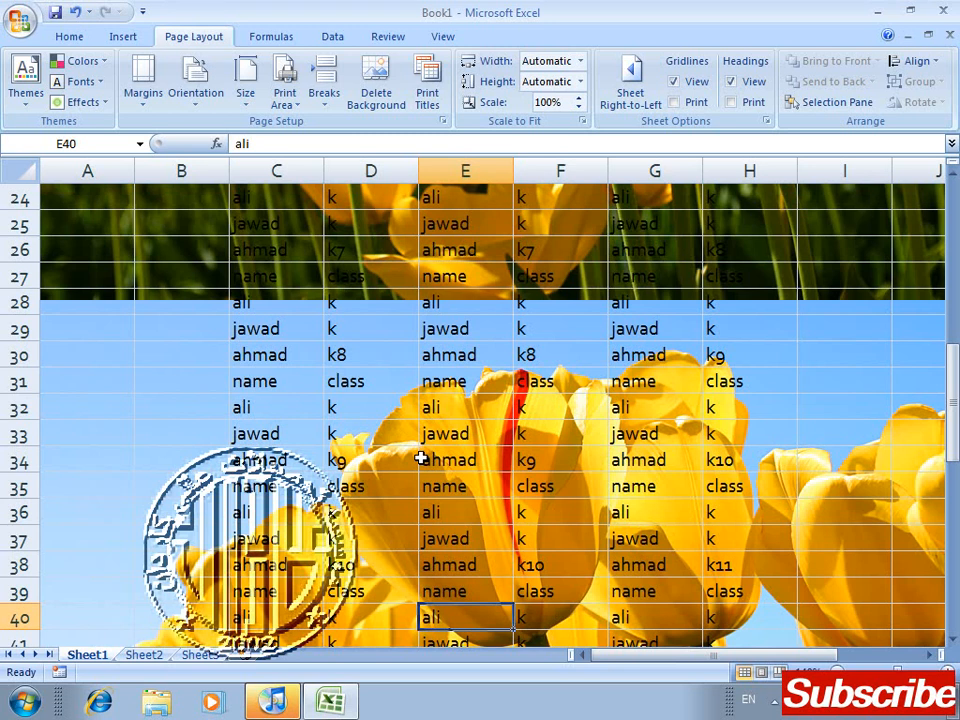
Step: Examine how the background picture repeats through the remaining rows to the end of the data
{"action": "key", "text": "Down"}
{"action": "key", "text": "Down"}
{"action": "key", "text": "Down"}
{"action": "key", "text": "Down"}
{"action": "key", "text": "Down"}
{"action": "key", "text": "Down"}
{"action": "key", "text": "Down"}
{"action": "key", "text": "Down"}
{"action": "key", "text": "Down"}
{"action": "key", "text": "Down"}
{"action": "key", "text": "Down"}
{"action": "key", "text": "Down"}
{"action": "key", "text": "Down"}
{"action": "key", "text": "Down"}
{"action": "key", "text": "Down"}
{"action": "key", "text": "Down"}
{"action": "key", "text": "Down"}
{"action": "key", "text": "Down"}
{"action": "key", "text": "Down"}
{"action": "key", "text": "Down"}
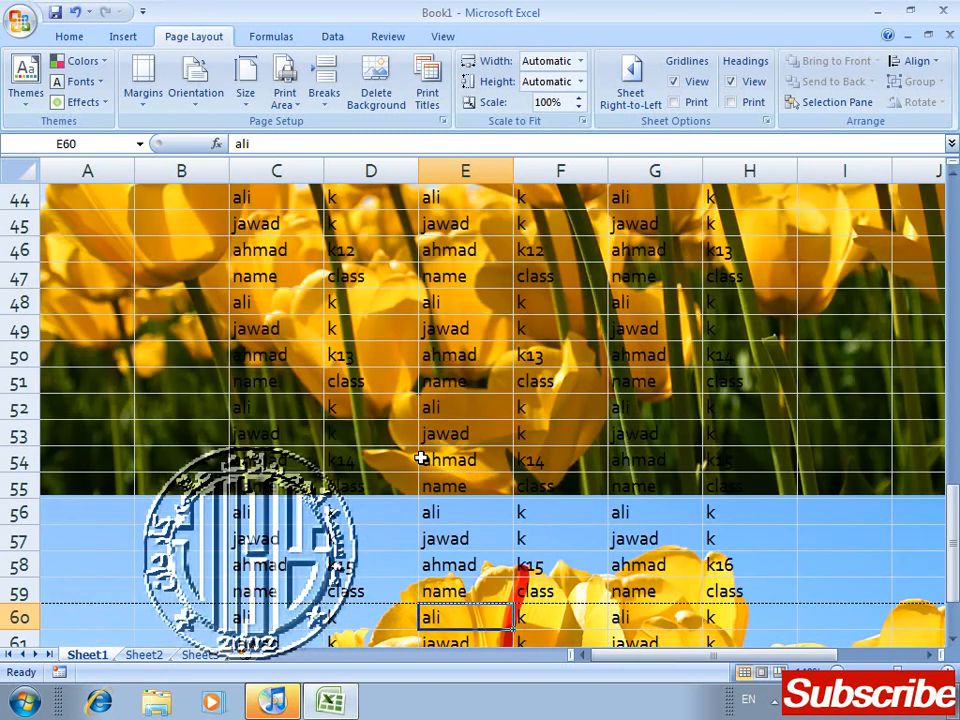
{"action": "key", "text": "Down"}
{"action": "key", "text": "Down"}
{"action": "key", "text": "Down"}
{"action": "key", "text": "Down"}
{"action": "key", "text": "Down"}
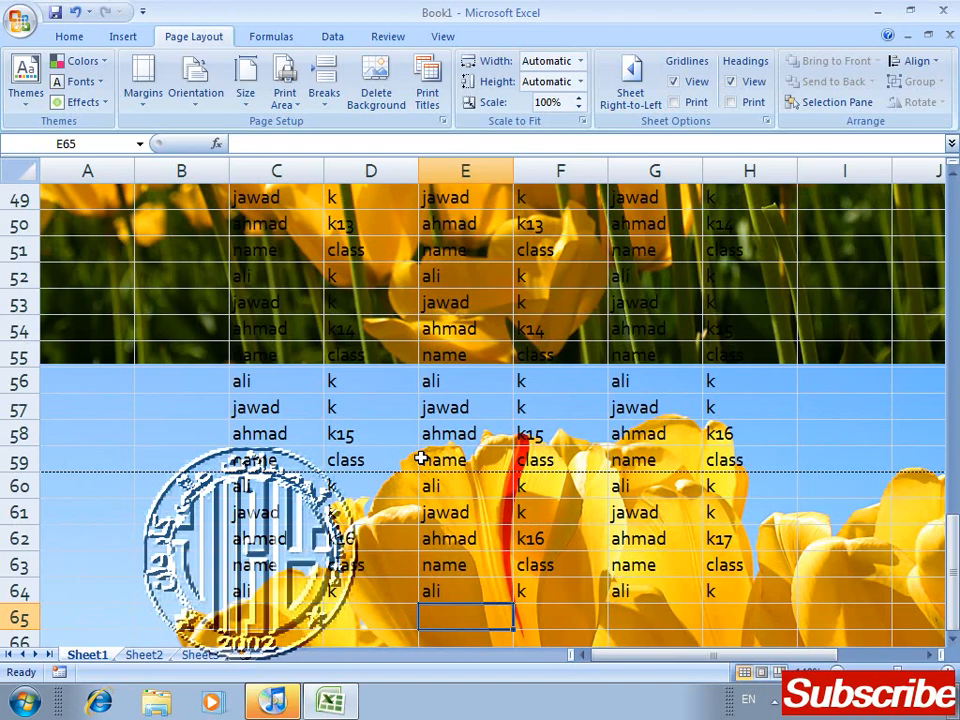
Step: Check the sheet with its background picture in Print Preview, and return to the worksheet
{"action": "left_click", "coordinate": [280, 706]}
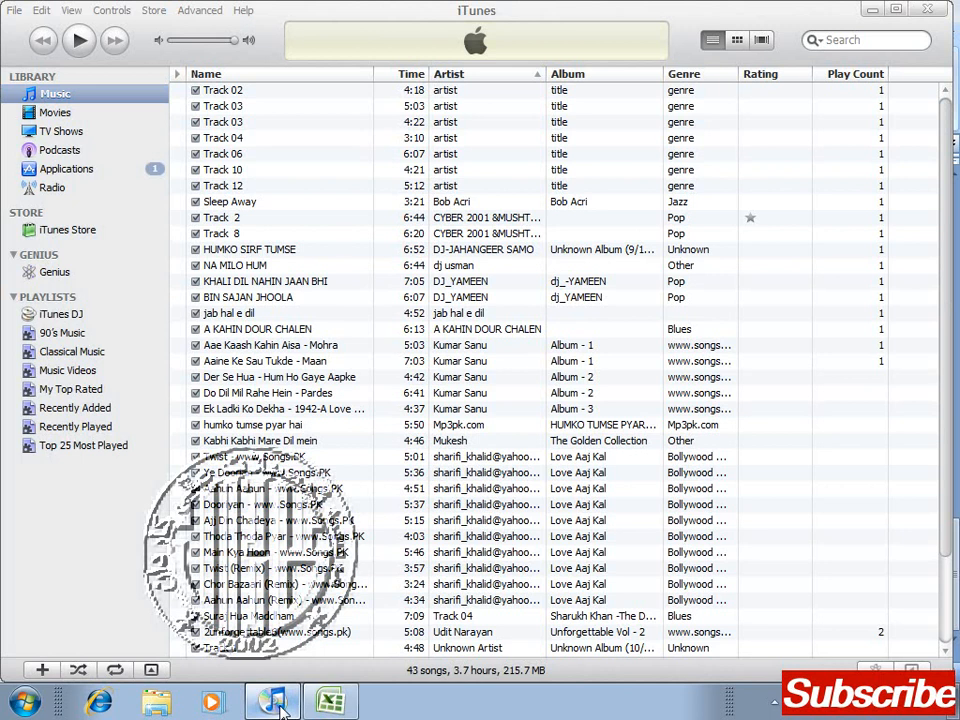
{"action": "left_click", "coordinate": [282, 710]}
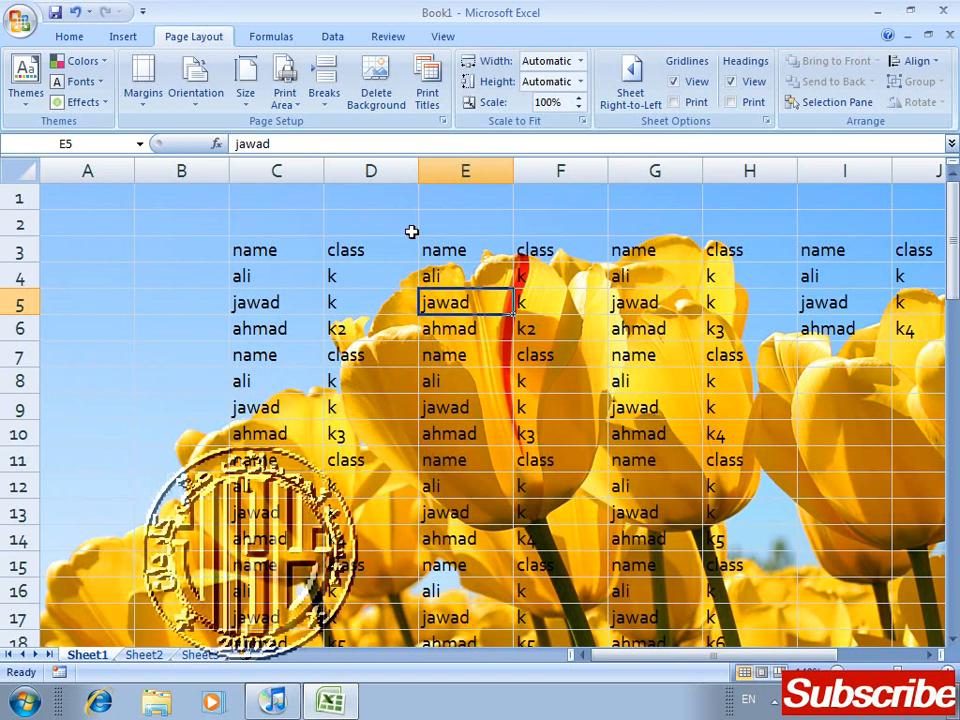
{"action": "key", "text": "ctrl+F2"}
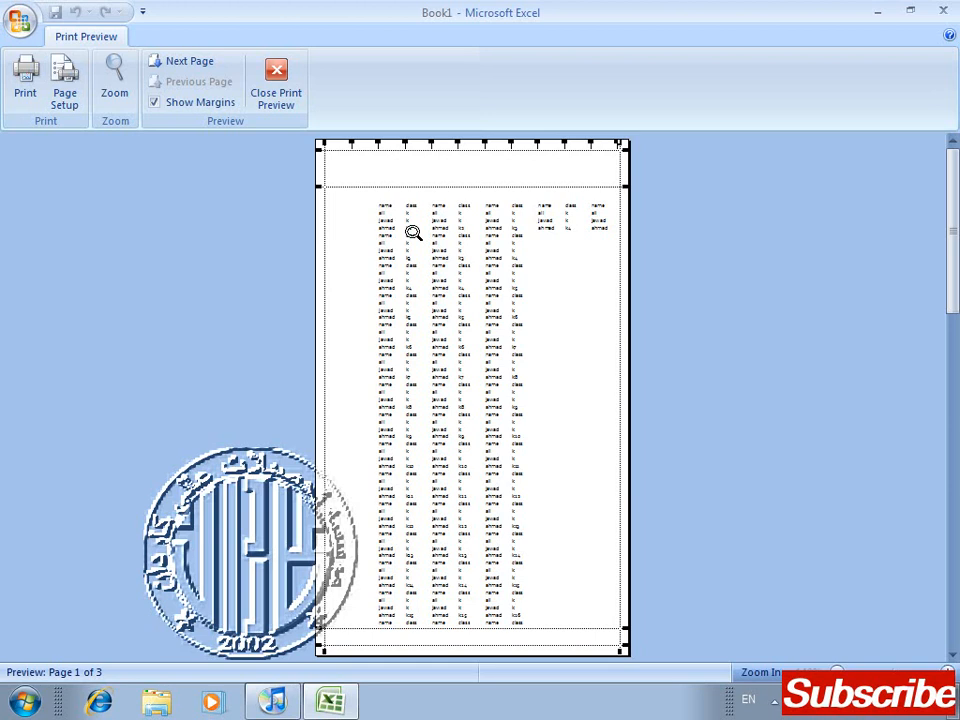
{"action": "left_click", "coordinate": [285, 108]}
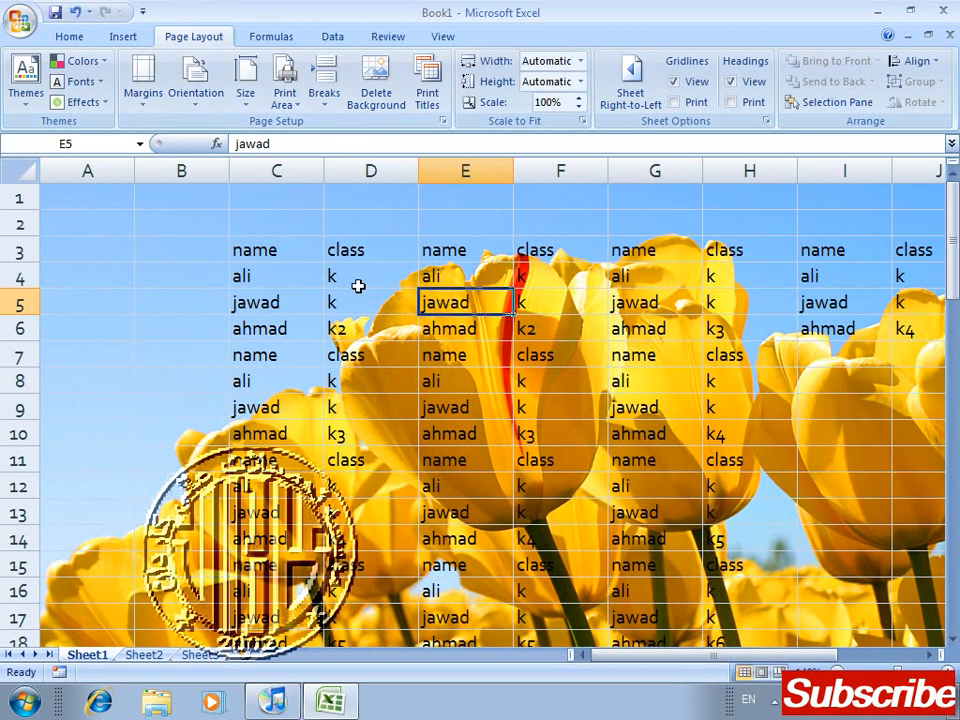
Step: Remove the background picture from the sheet
{"action": "left_click", "coordinate": [383, 86]}
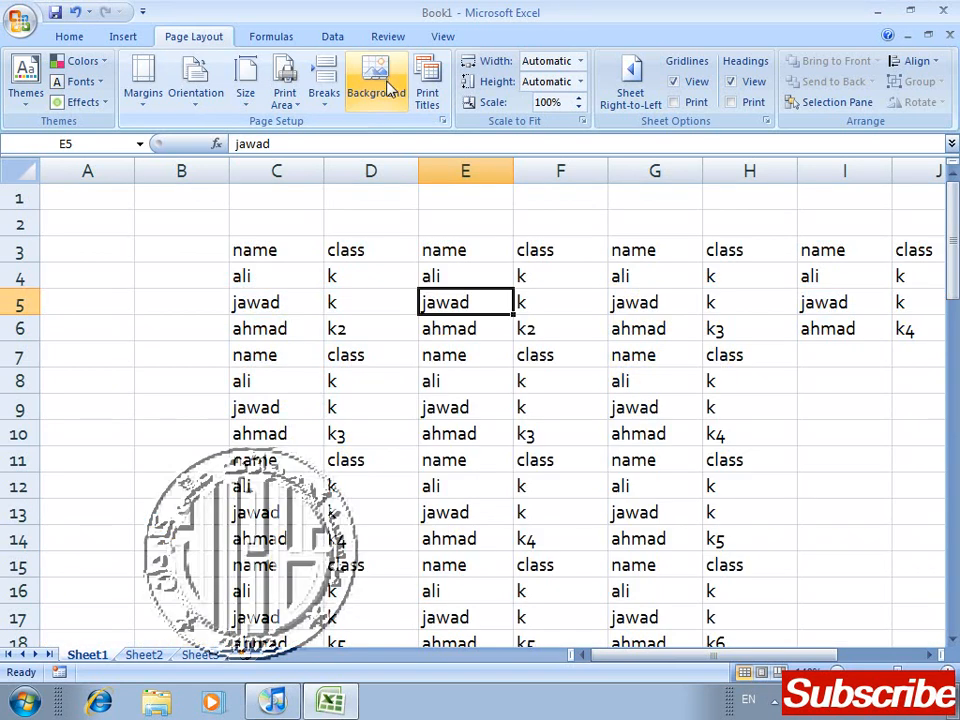
{"action": "left_click", "coordinate": [389, 98]}
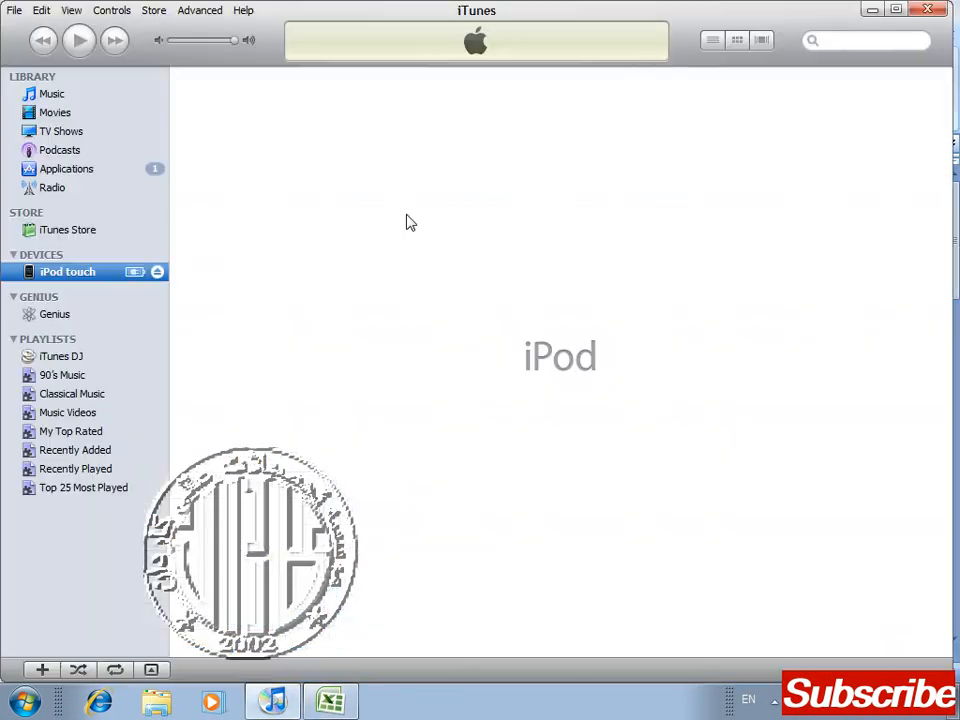
{"action": "left_click", "coordinate": [872, 12]}
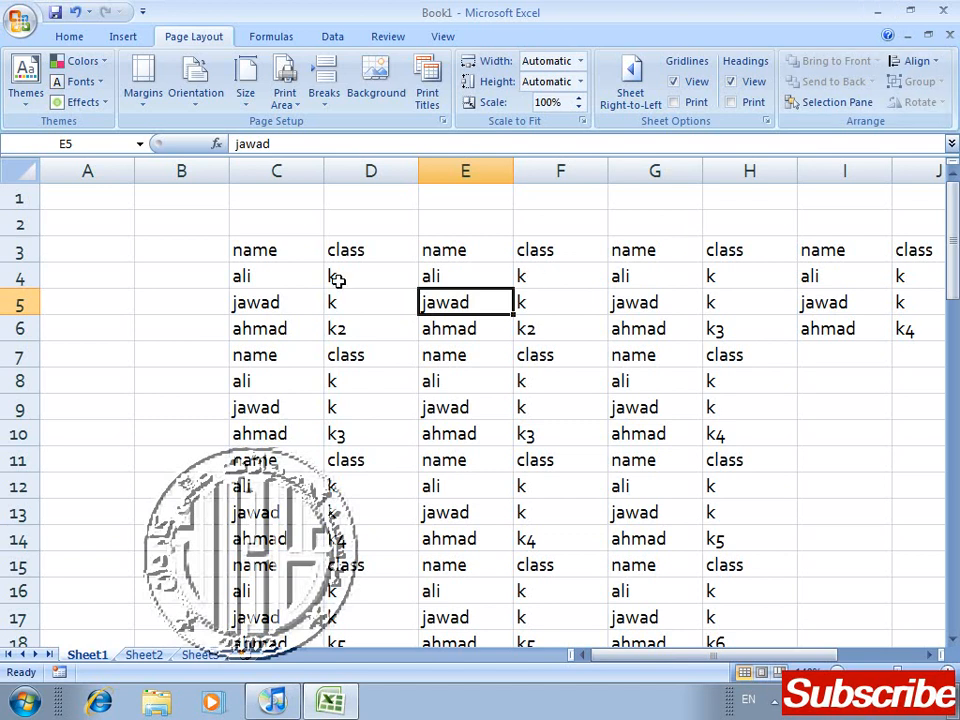
{"action": "left_click", "coordinate": [191, 298]}
{"action": "left_click", "coordinate": [243, 402]}
{"action": "left_click", "coordinate": [250, 304]}
{"action": "left_click", "coordinate": [305, 353]}
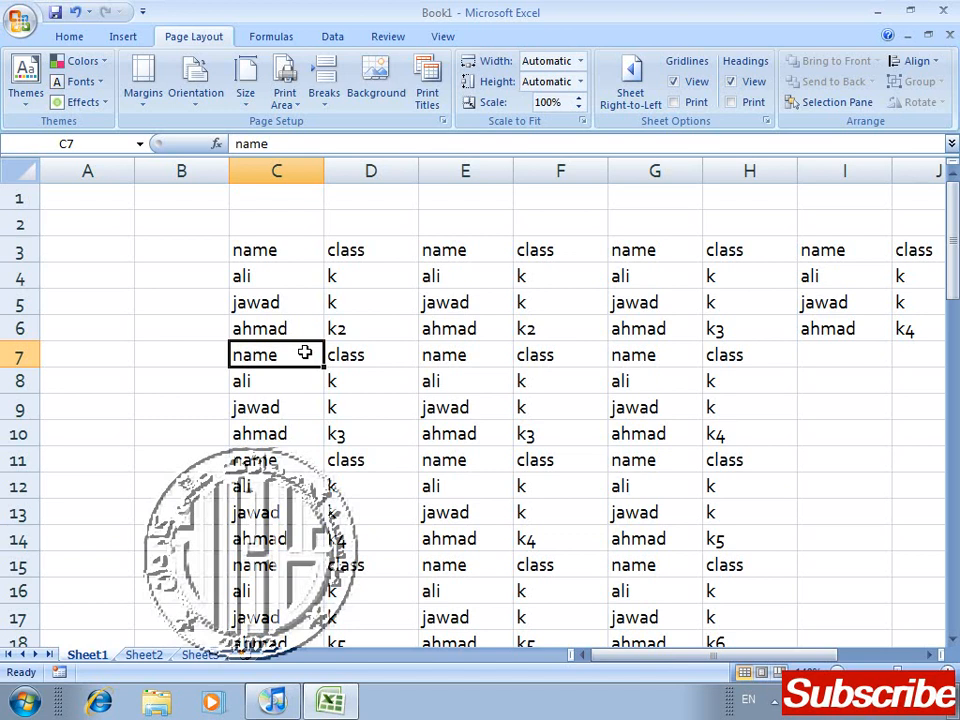
{"action": "key", "text": "Left"}
{"action": "key", "text": "Up"}
{"action": "key", "text": "Up"}
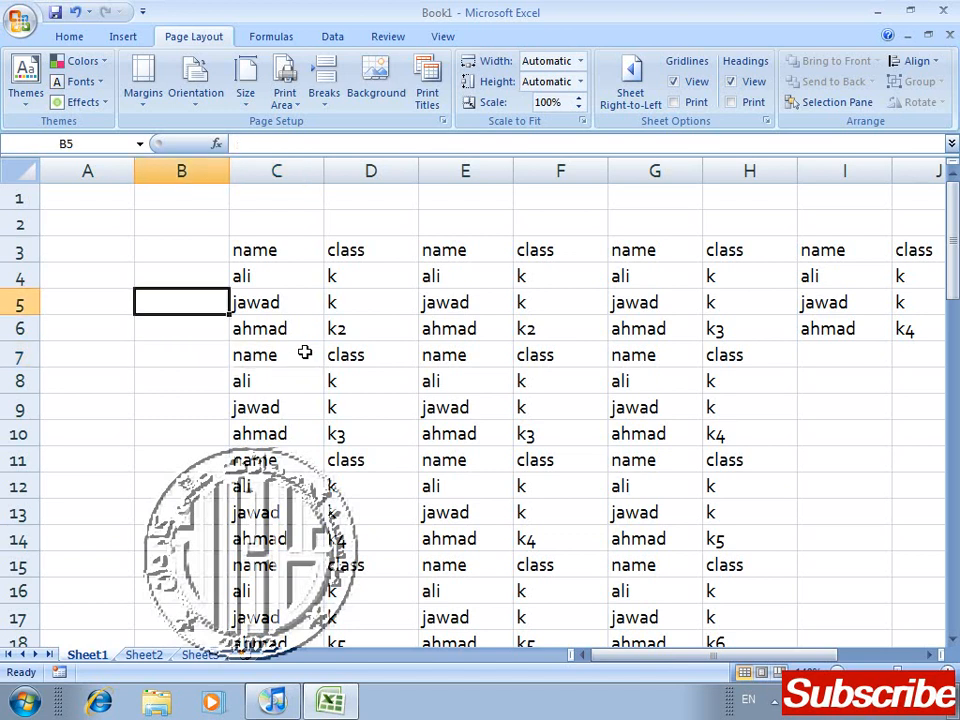
{"action": "key", "text": "Up"}
{"action": "key", "text": "Up"}
{"action": "key", "text": "Right"}
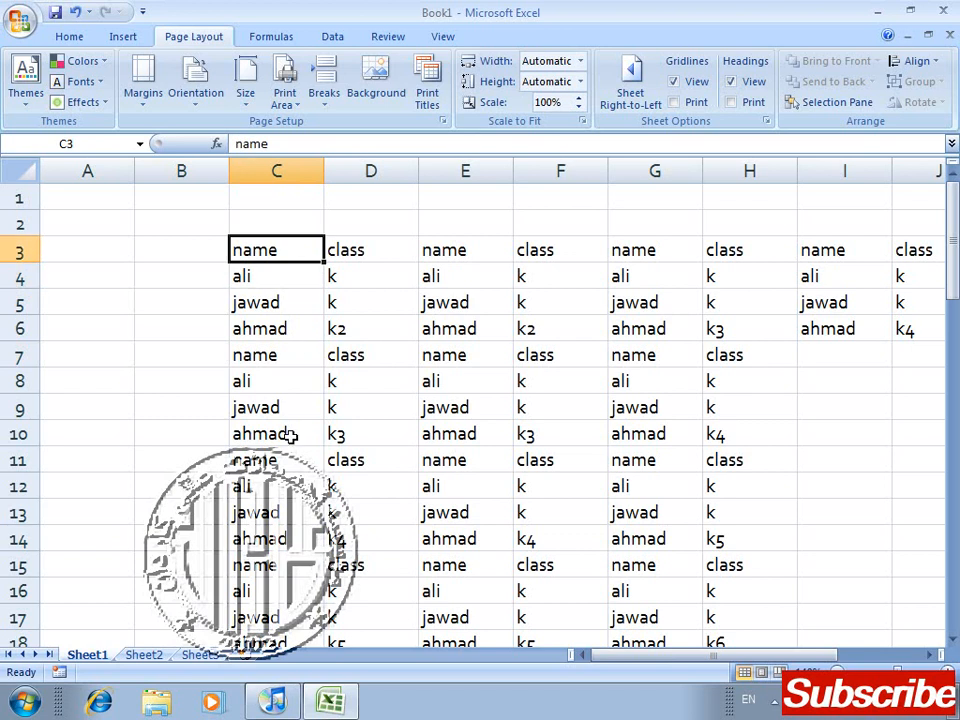
{"action": "left_click", "coordinate": [306, 539]}
{"action": "key", "text": "Right"}
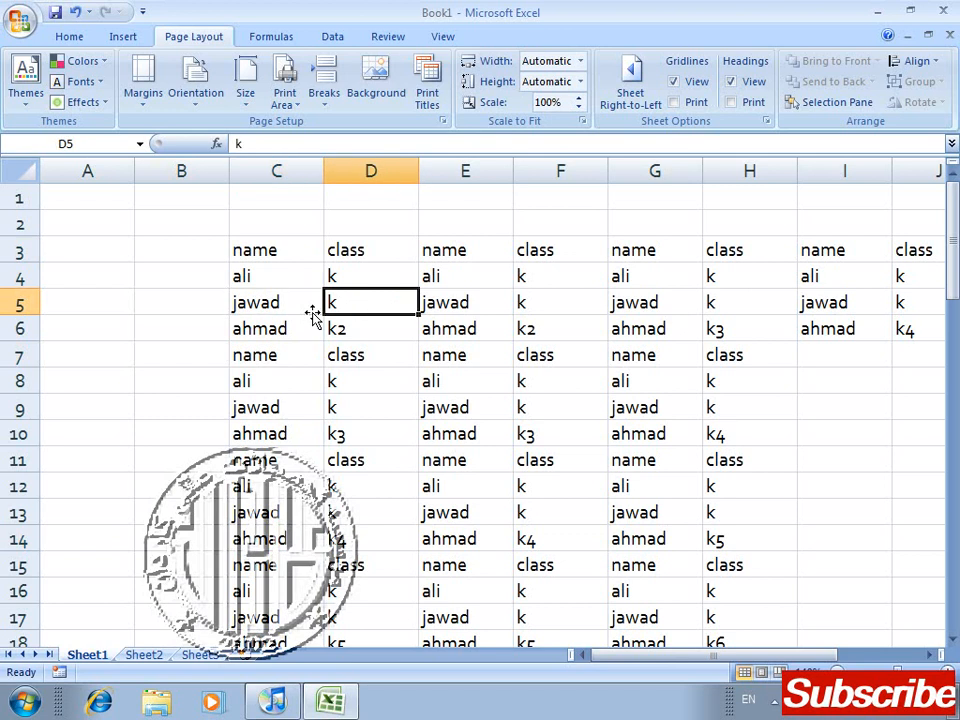
{"action": "key", "text": "Right"}
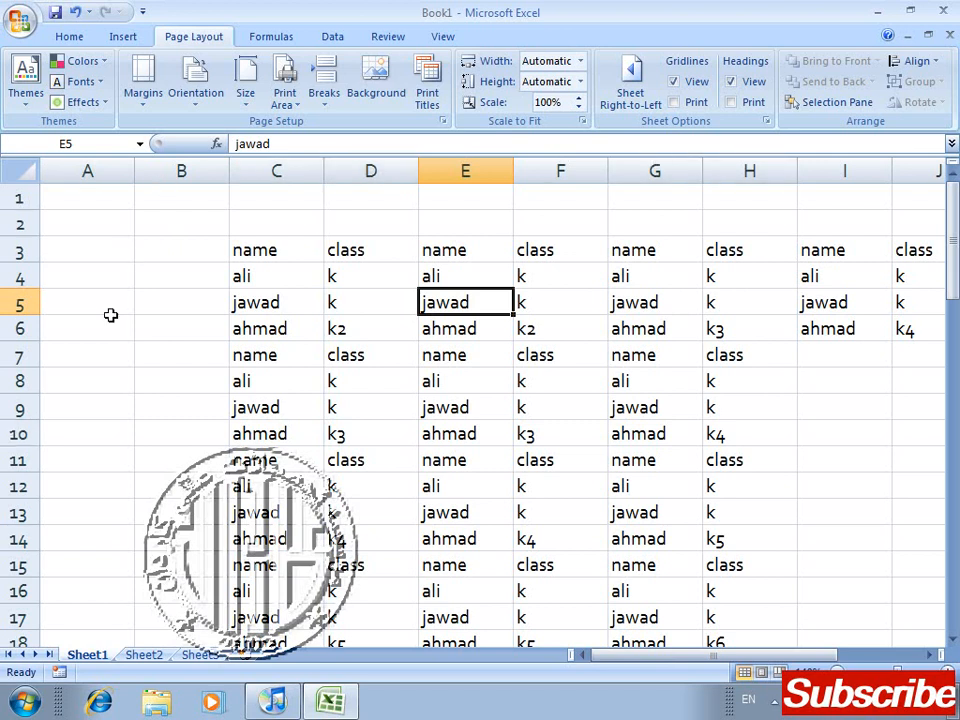
Step: Look at the print titles settings in Page Setup and close the dialog without changes
{"action": "left_click", "coordinate": [437, 105]}
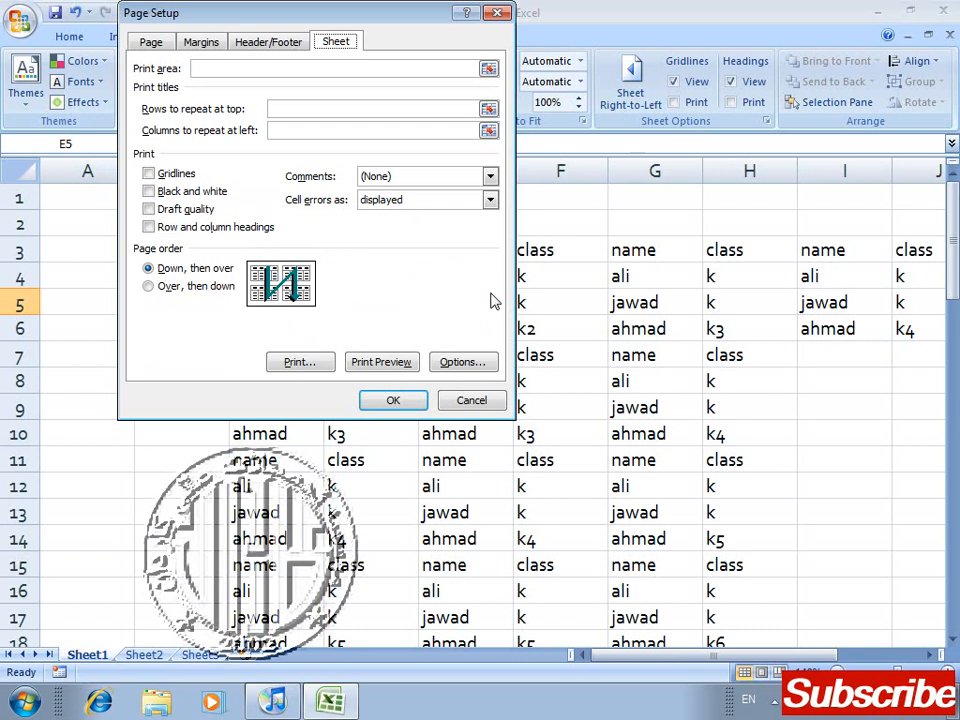
{"action": "key", "text": "Escape"}
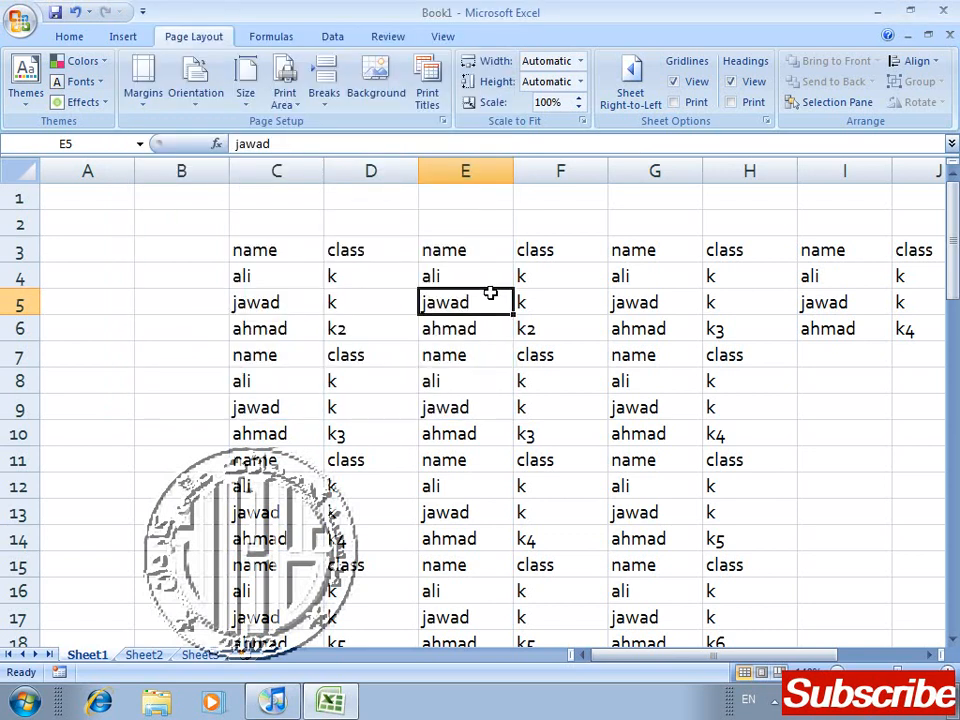
Step: Clear all the table data from C3 to the last used cell, and select the empty cell B2
{"action": "key", "text": "Up"}
{"action": "key", "text": "Up"}
{"action": "key", "text": "Left"}
{"action": "key", "text": "Left"}
{"action": "key", "text": "shift+Right"}
{"action": "key", "text": "shift+Right"}
{"action": "key", "text": "shift+Right"}
{"action": "key", "text": "shift+Right"}
{"action": "key", "text": "shift+Left"}
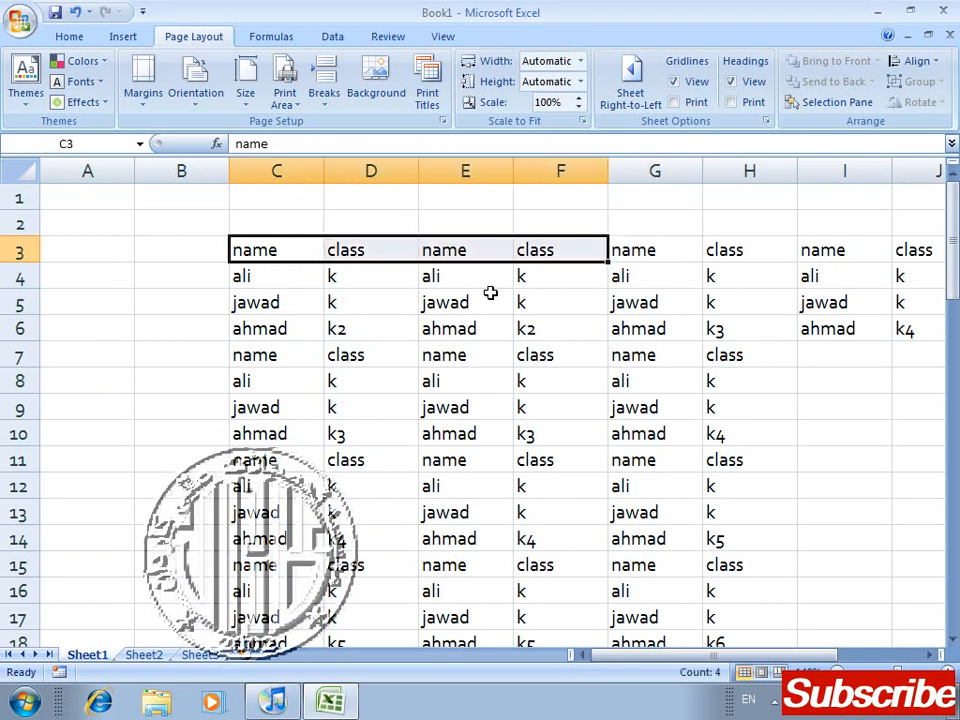
{"action": "key", "text": "ctrl+shift+End"}
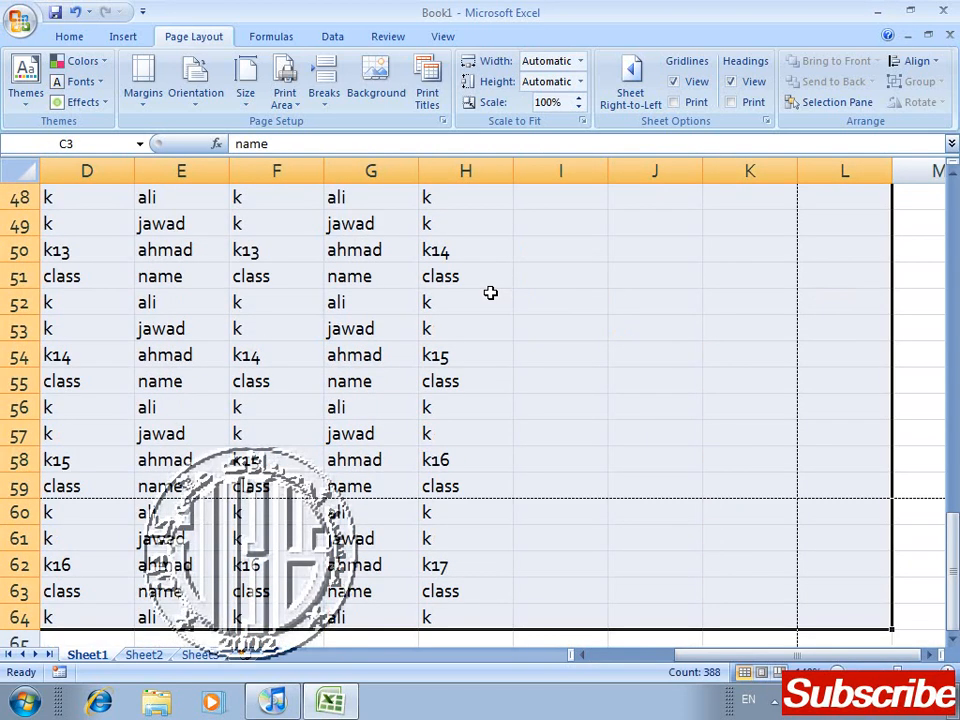
{"action": "key", "text": "Delete"}
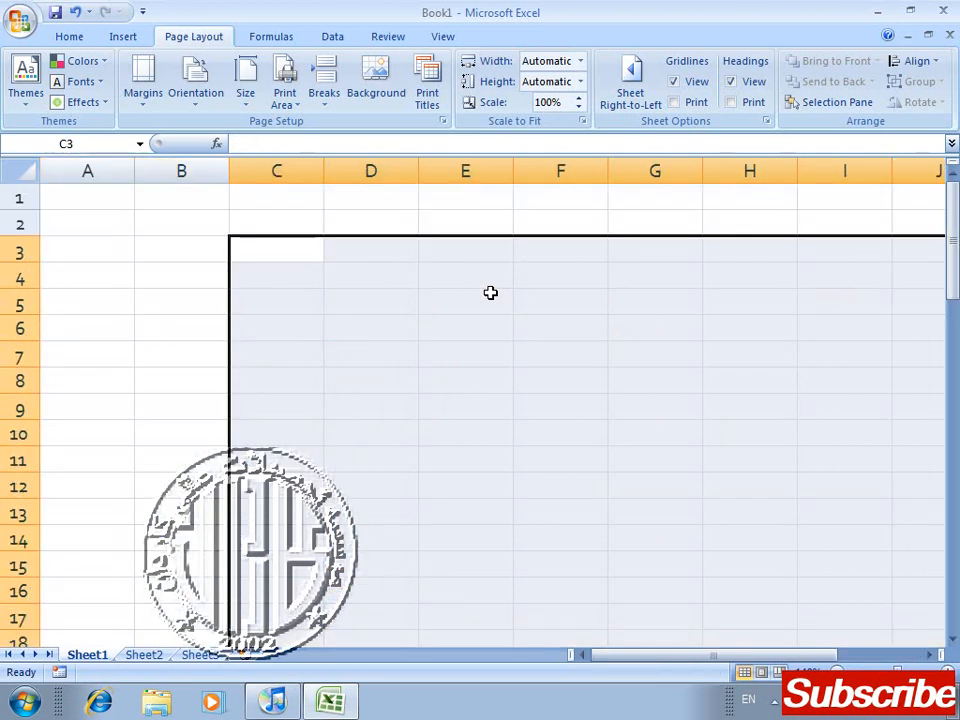
{"action": "key", "text": "Left"}
{"action": "key", "text": "Left"}
{"action": "key", "text": "Up"}
{"action": "key", "text": "Up"}
{"action": "key", "text": "Right"}
{"action": "key", "text": "Down"}
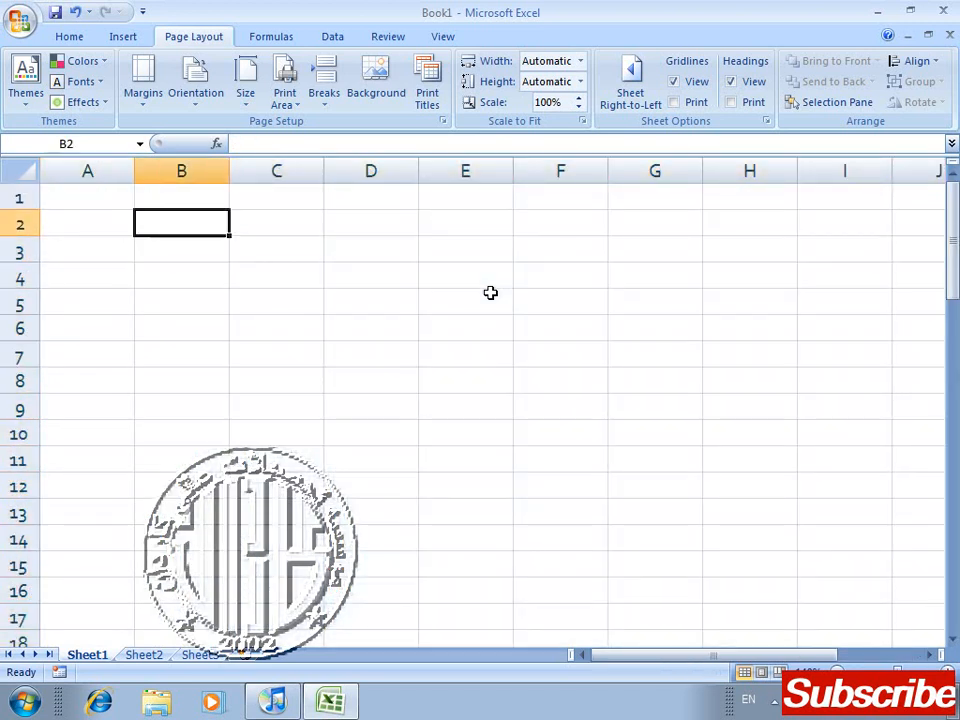
{"action": "type", "text": "name"}
{"action": "key", "text": "BackSpace"}
{"action": "key", "text": "BackSpace"}
{"action": "key", "text": "BackSpace"}
{"action": "key", "text": "BackSpace"}
{"action": "key", "text": "Up"}
{"action": "key", "text": "Down"}
Step: Enter the heading registration in cell B2
{"action": "type", "text": "re"}
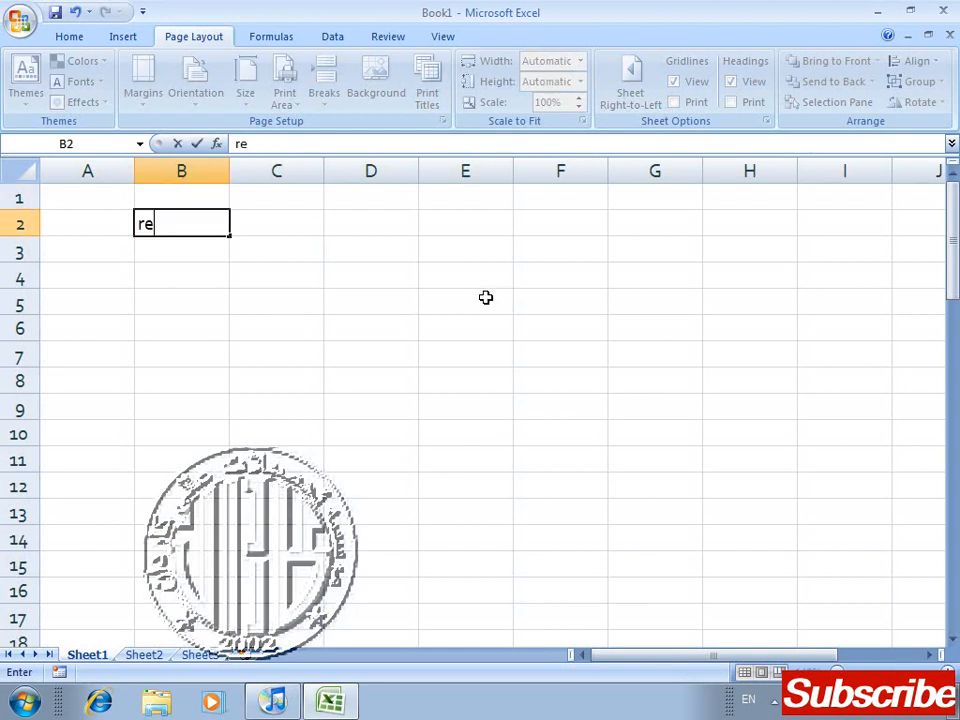
{"action": "type", "text": "gistratioin"}
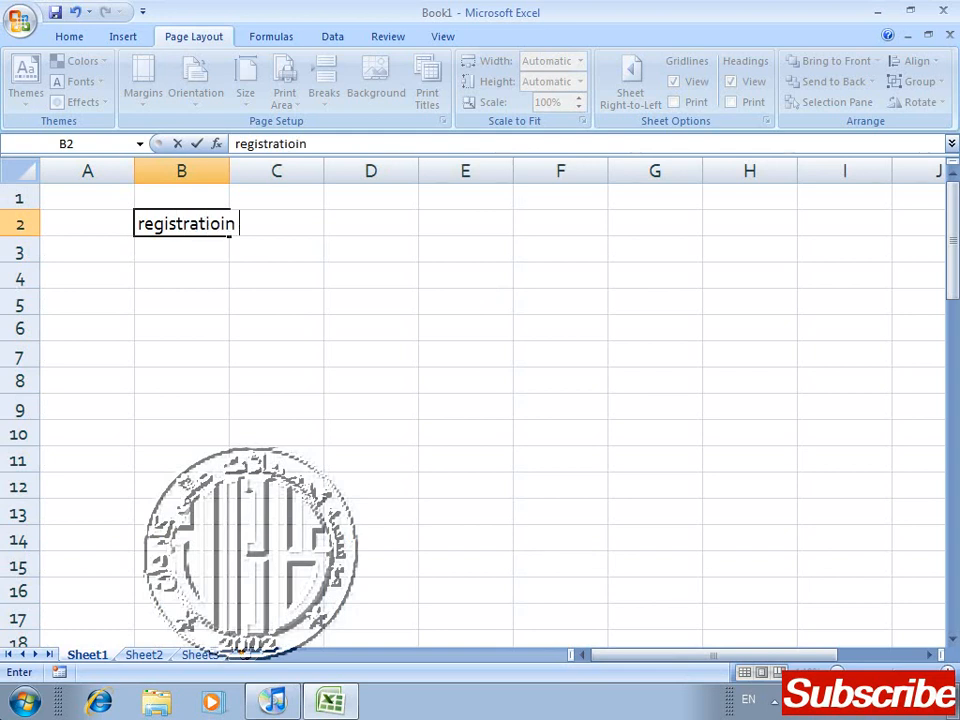
{"action": "key", "text": "BackSpace"}
{"action": "key", "text": "BackSpace"}
{"action": "key", "text": "BackSpace"}
{"action": "type", "text": "on"}
{"action": "key", "text": "Tab"}
Step: Enter the headings Name, Class and Marks in cells C2 to E2
{"action": "type", "text": "Name"}
{"action": "key", "text": "Tab"}
{"action": "type", "text": "Class"}
{"action": "key", "text": "Tab"}
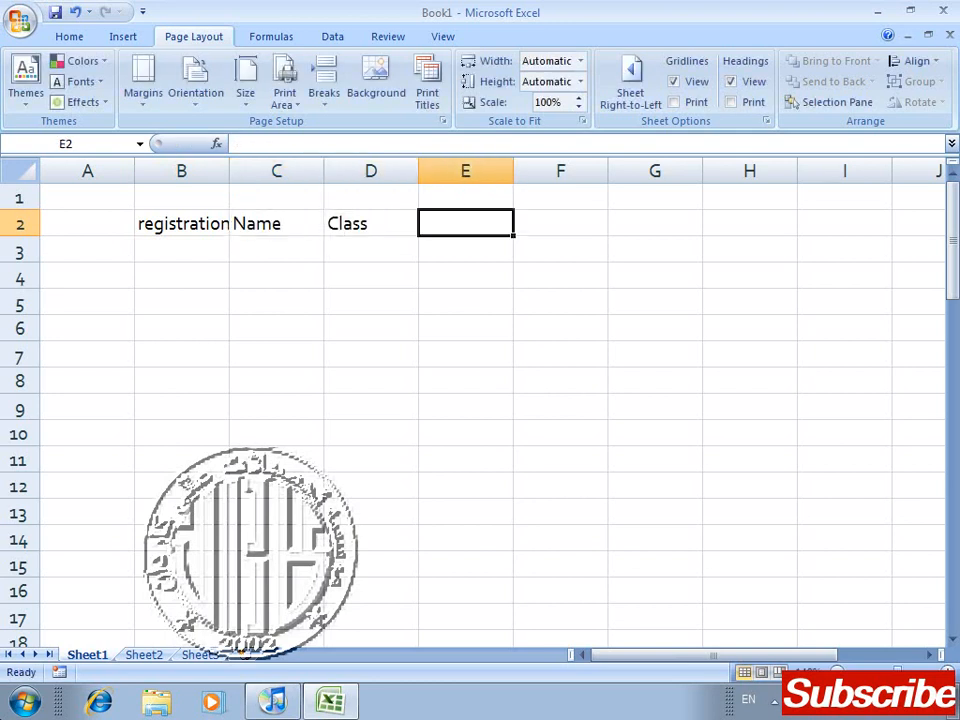
{"action": "type", "text": "Marks"}
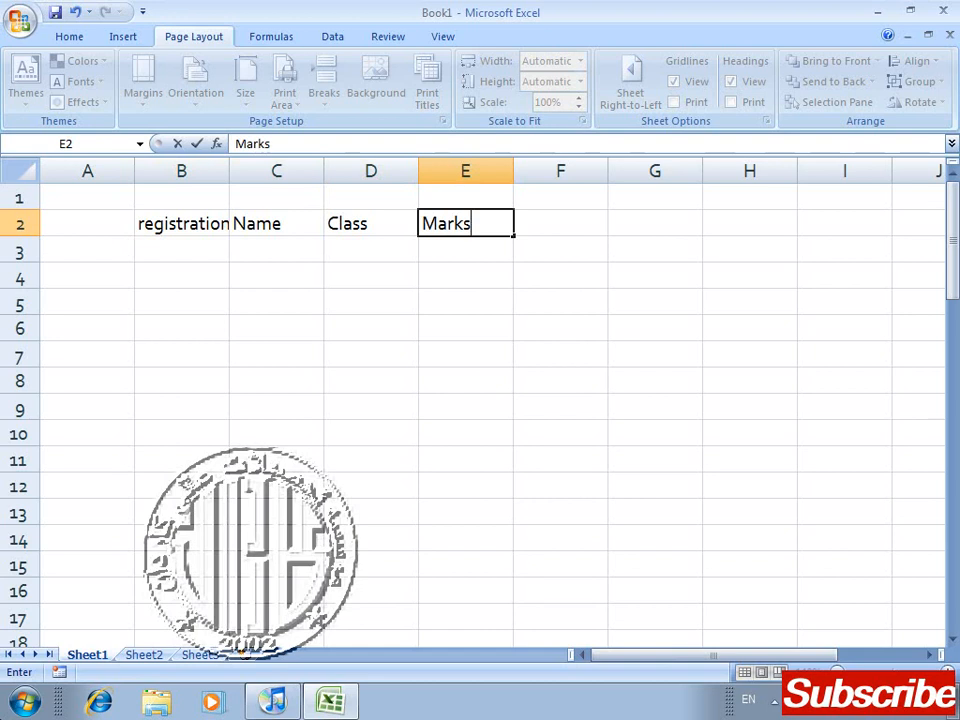
{"action": "key", "text": "Return"}
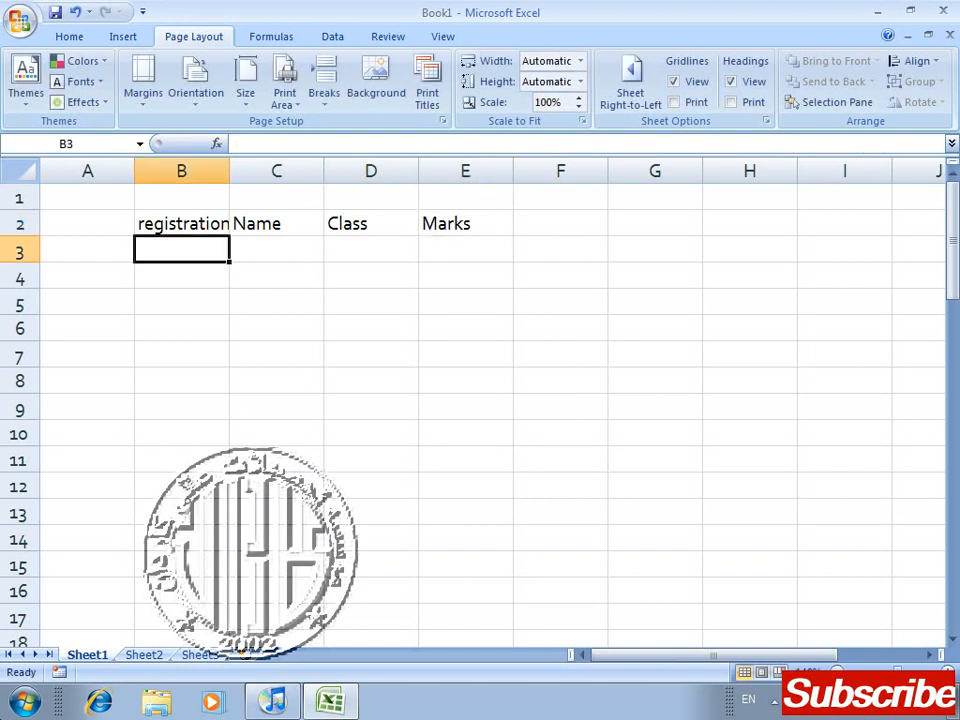
Step: Fill row 3 with registration 4, the student's name, class k and marks 20
{"action": "type", "text": "4"}
{"action": "key", "text": "Tab"}
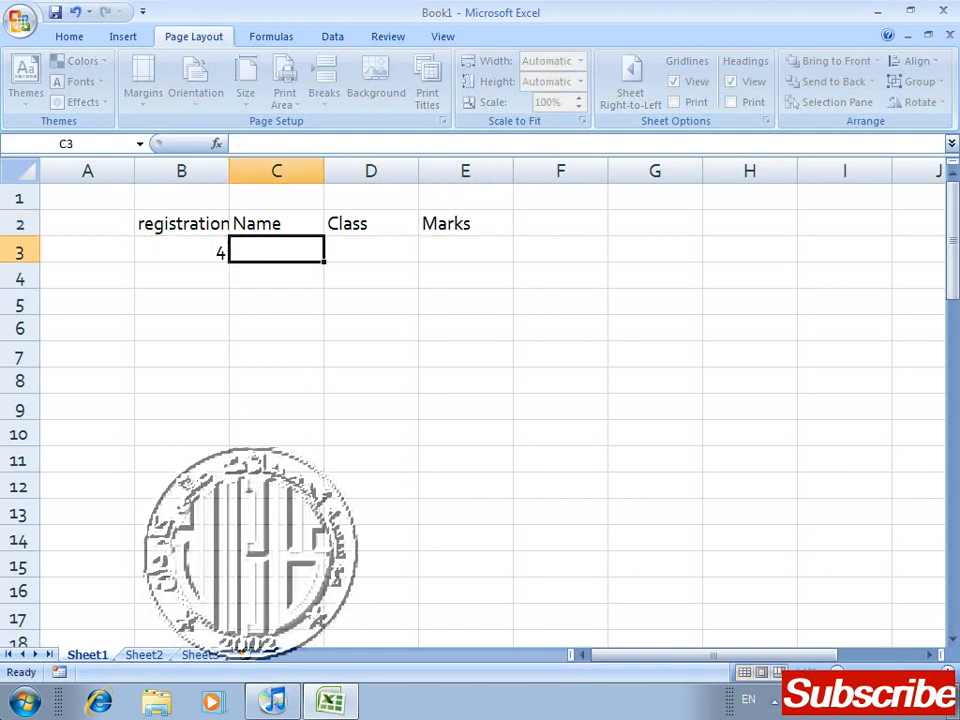
{"action": "type", "text": "ali"}
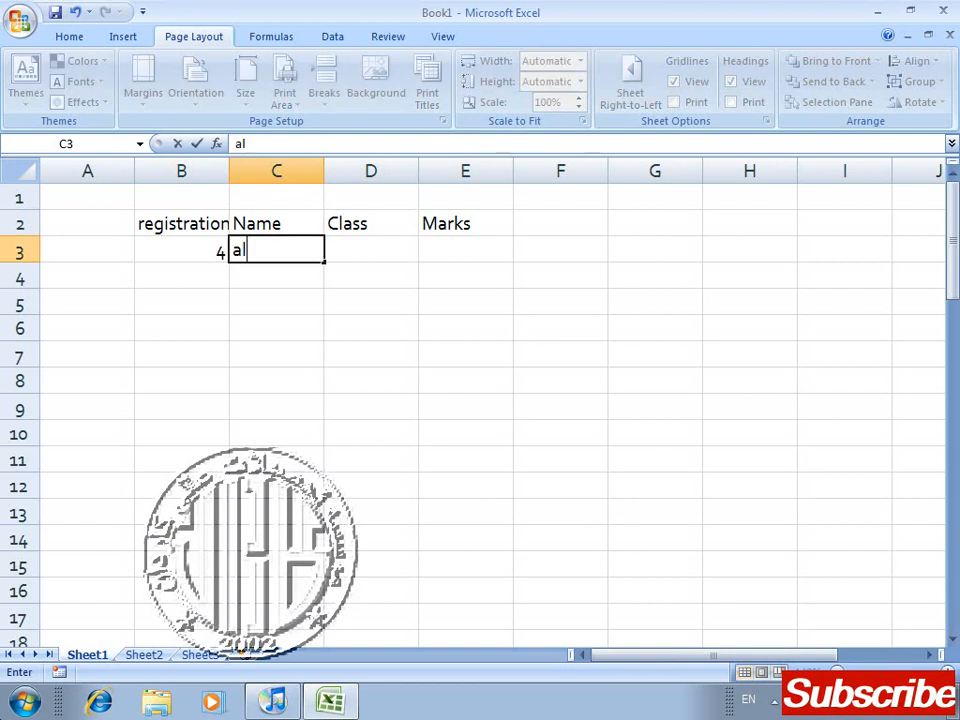
{"action": "key", "text": "Tab"}
{"action": "type", "text": "k"}
{"action": "key", "text": "Tab"}
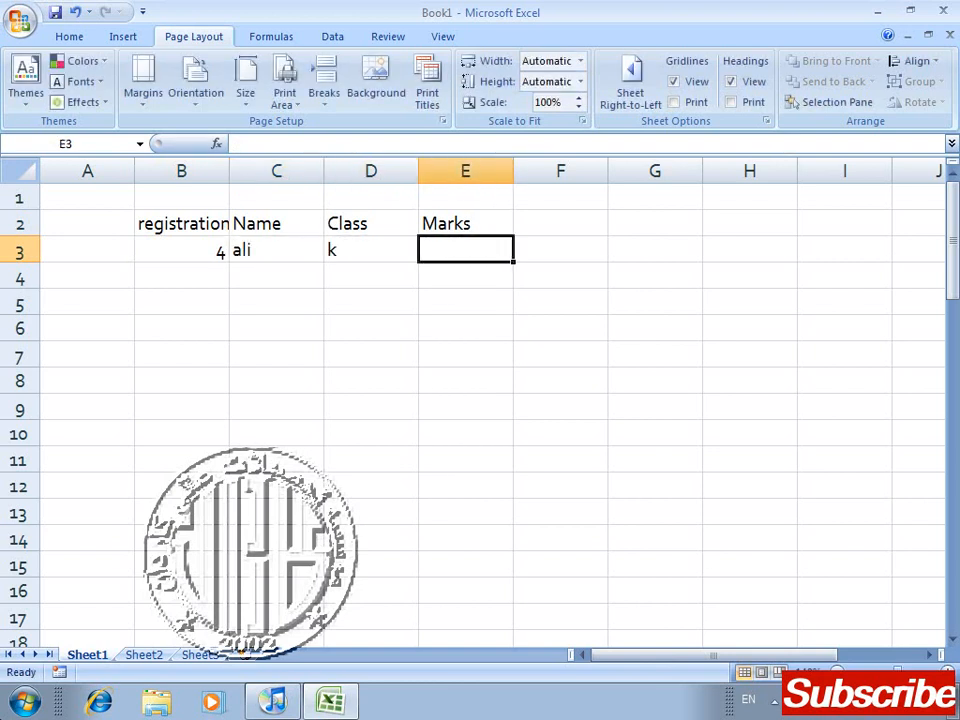
{"action": "type", "text": "20"}
{"action": "key", "text": "Return"}
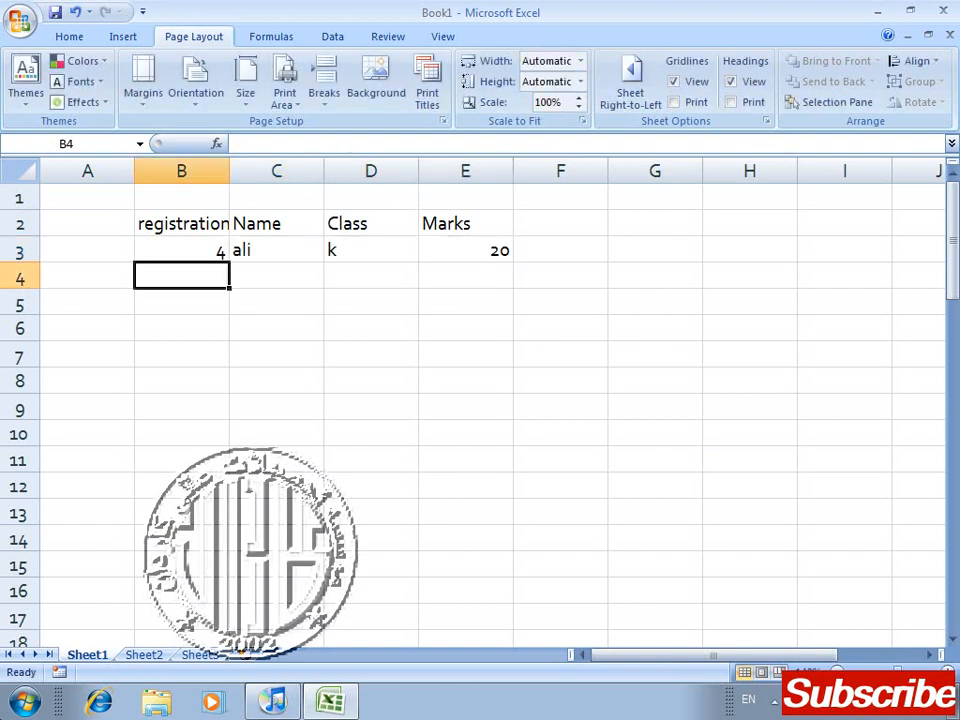
Step: Enter registration 5 and the second student's name in row 4
{"action": "type", "text": "5"}
{"action": "key", "text": "Tab"}
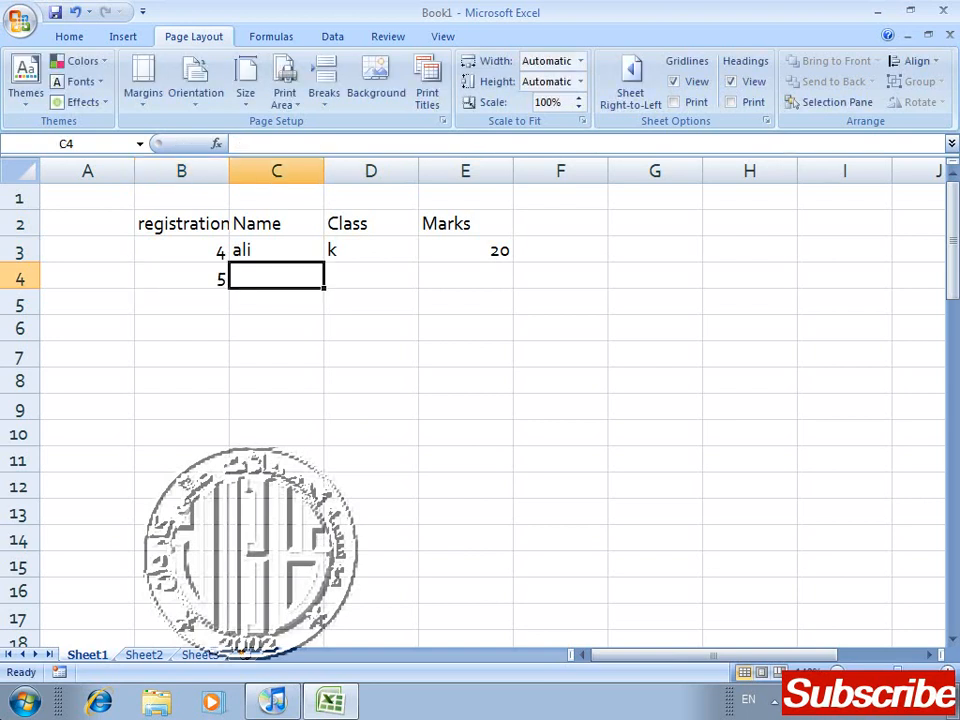
{"action": "type", "text": "jawad"}
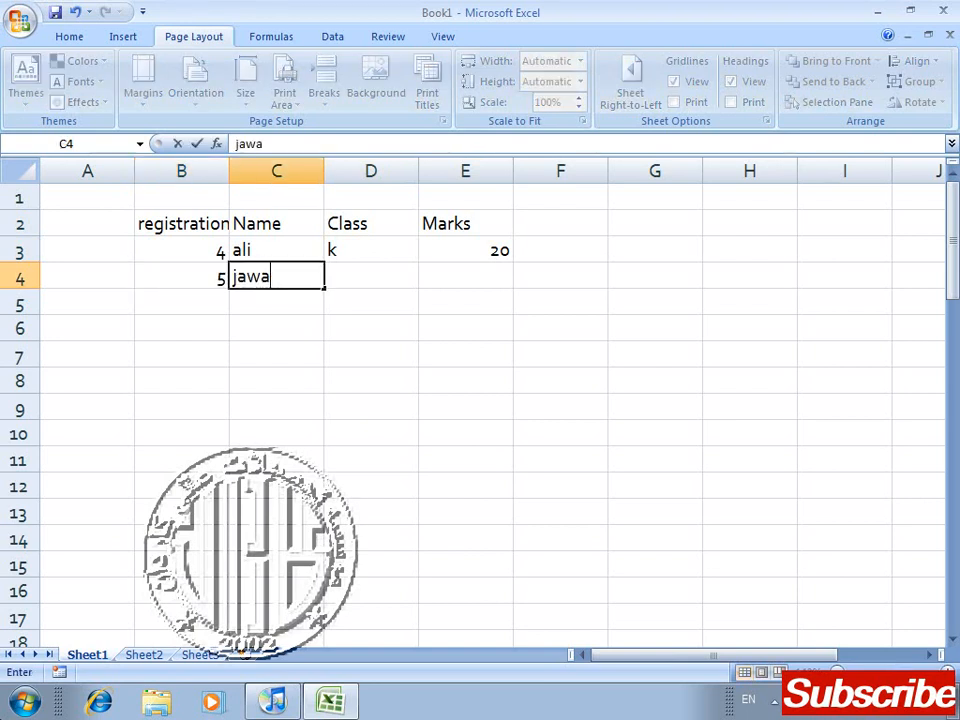
{"action": "key", "text": "Return"}
Step: Extend the registration series from B3:B4 down column B past row 120
{"action": "key", "text": "Up"}
{"action": "key", "text": "Up"}
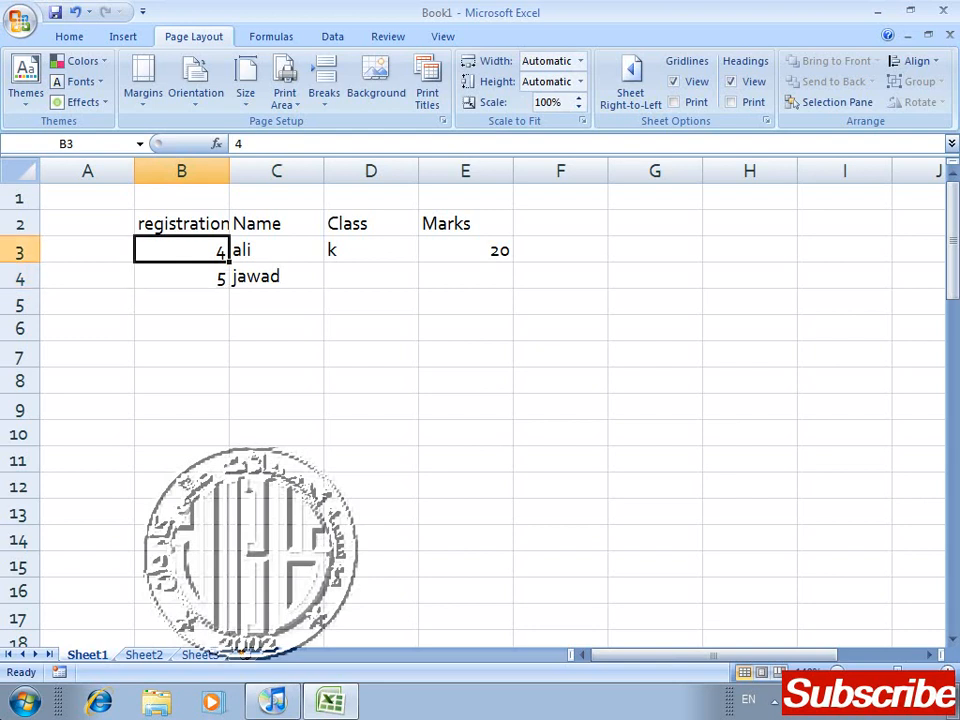
{"action": "key", "text": "shift+Down"}
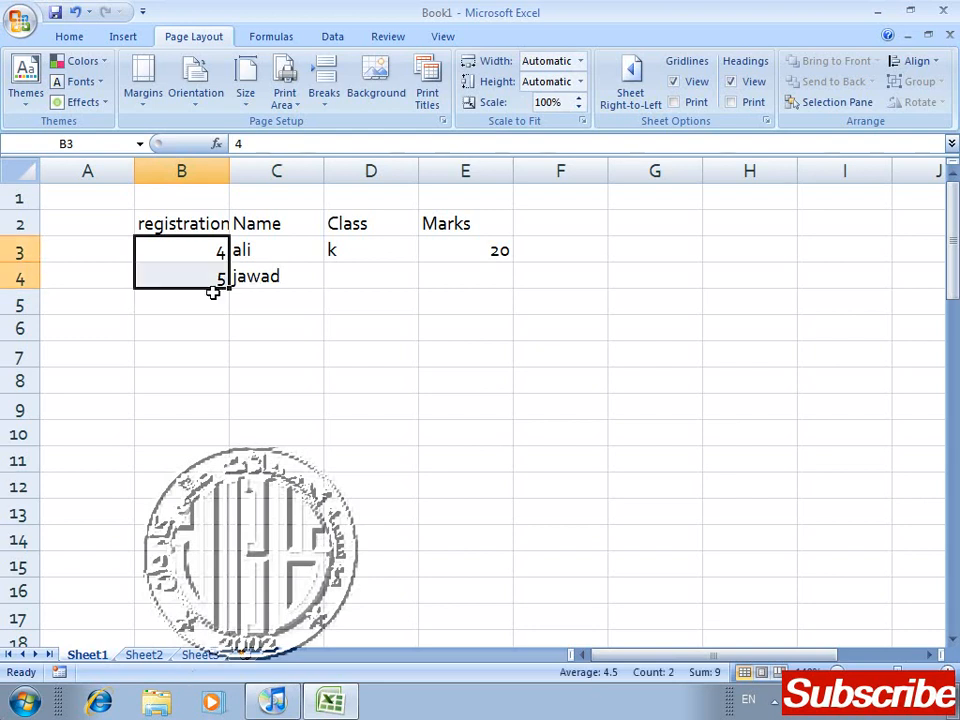
{"action": "left_click_drag", "start_coordinate": [229, 292], "coordinate": [235, 622]}
Step: Look back up the filled registration column to the top of the table
{"action": "left_click", "coordinate": [340, 508]}
{"action": "left_click", "coordinate": [343, 494]}
{"action": "key", "text": "Up"}
{"action": "key", "text": "Up"}
{"action": "key", "text": "Up"}
{"action": "key", "text": "Up"}
{"action": "key", "text": "Up"}
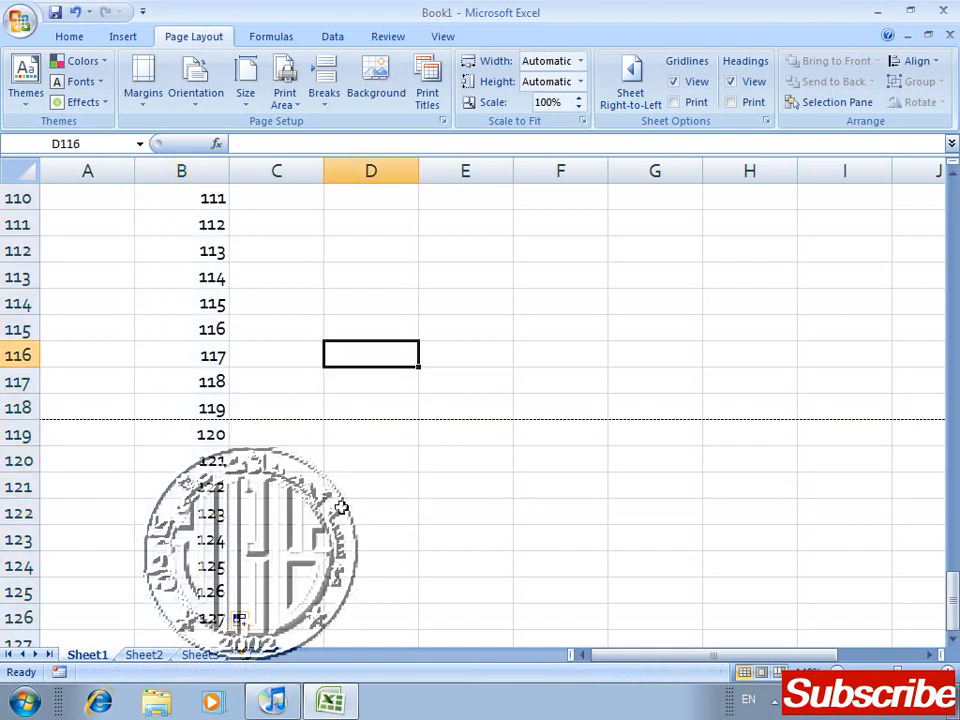
{"action": "key", "text": "Up"}
{"action": "key", "text": "Up"}
{"action": "key", "text": "Up"}
{"action": "key", "text": "Up"}
{"action": "key", "text": "Up"}
{"action": "key", "text": "Up"}
{"action": "key", "text": "Page_Up"}
{"action": "key", "text": "Page_Up"}
{"action": "key", "text": "Page_Up"}
{"action": "key", "text": "Page_Up"}
{"action": "key", "text": "Page_Up"}
{"action": "key", "text": "Page_Up"}
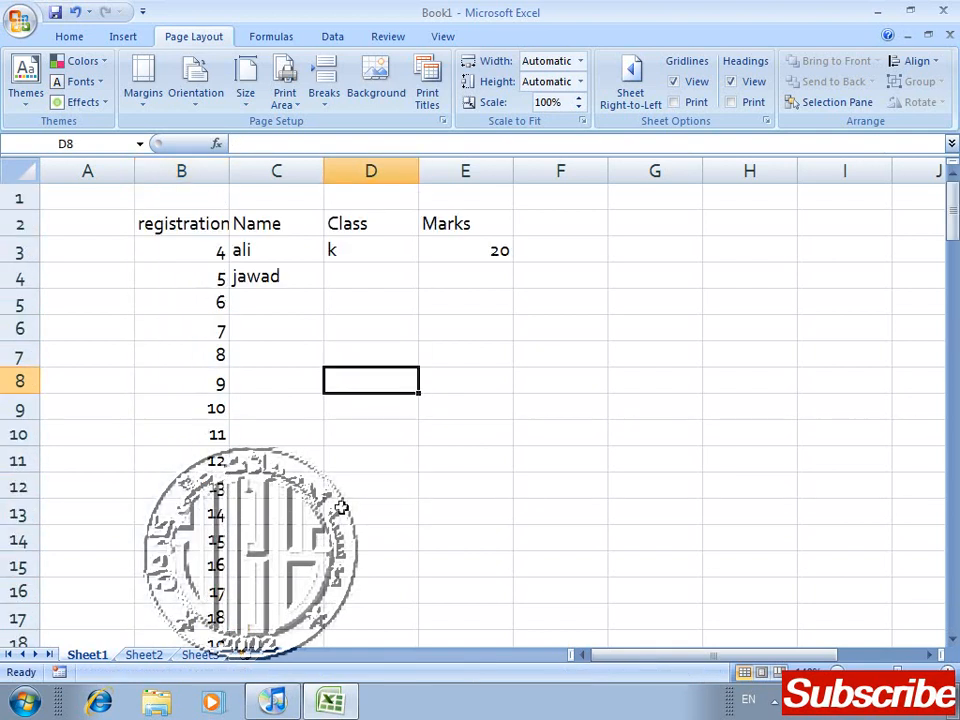
Step: Complete row 4 of the table with class k2 and marks 18
{"action": "key", "text": "Up"}
{"action": "key", "text": "Left"}
{"action": "key", "text": "Up"}
{"action": "key", "text": "Up"}
{"action": "key", "text": "Up"}
{"action": "key", "text": "Up"}
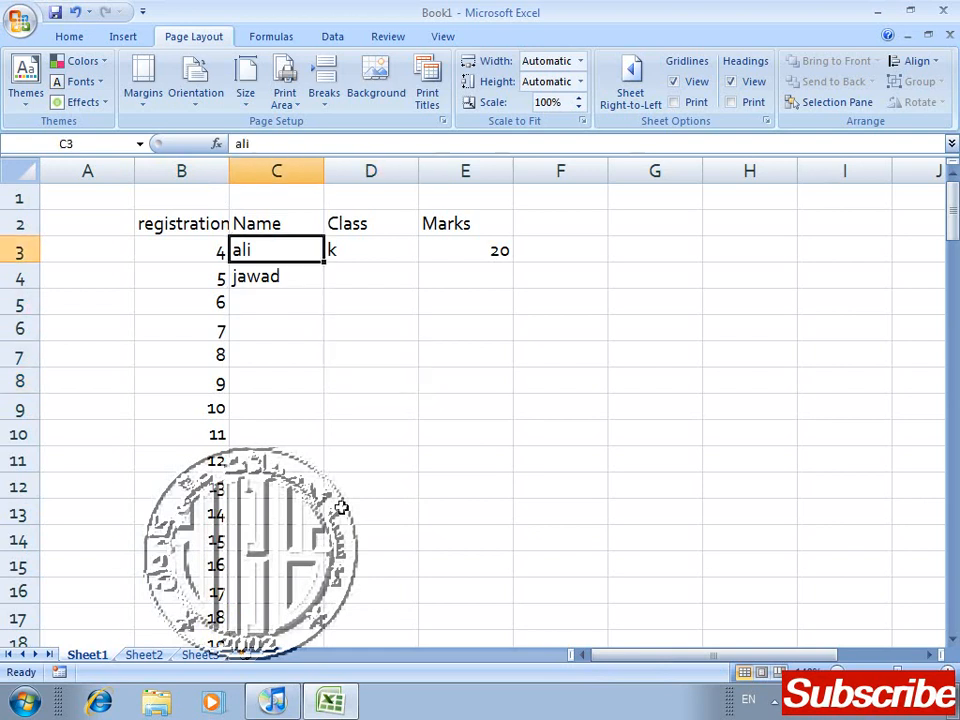
{"action": "key", "text": "shift+Down"}
{"action": "key", "text": "Right"}
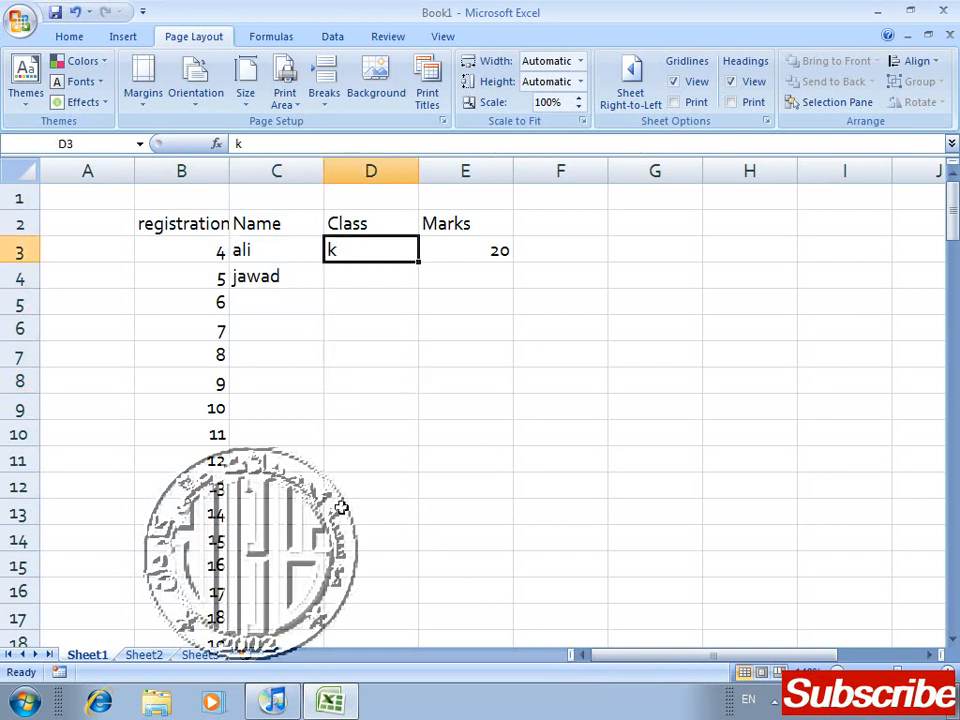
{"action": "key", "text": "Down"}
{"action": "type", "text": "k2"}
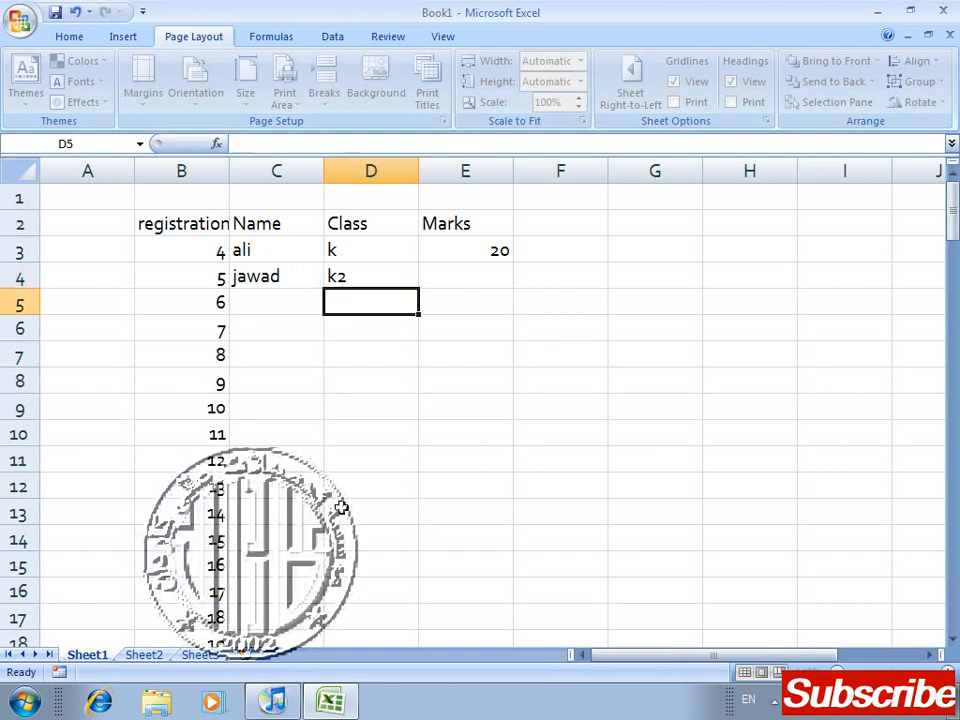
{"action": "key", "text": "Right"}
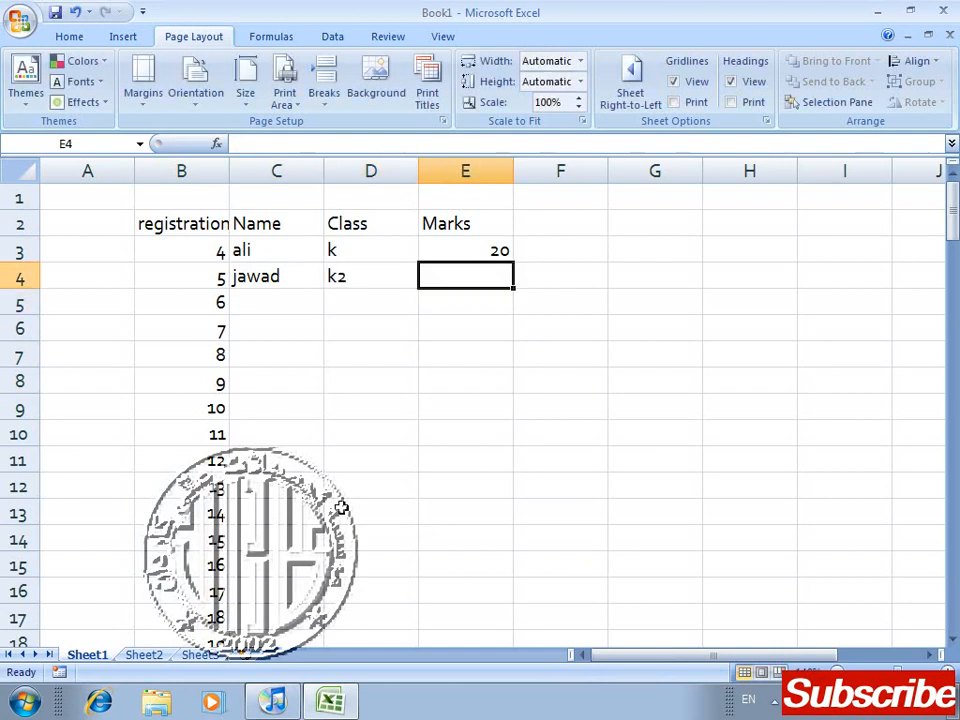
{"action": "type", "text": "18"}
{"action": "key", "text": "Return"}
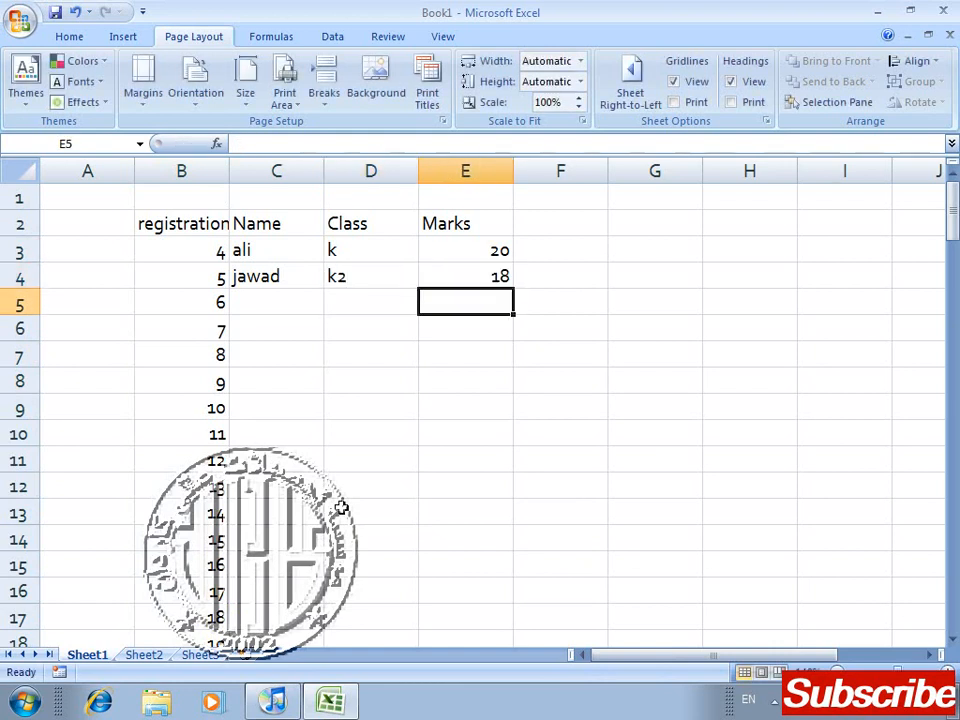
Step: Extend the name, class and marks series from C3:E4 down the rows alongside the registration numbers
{"action": "key", "text": "Up"}
{"action": "key", "text": "Up"}
{"action": "key", "text": "Left"}
{"action": "key", "text": "Left"}
{"action": "key", "text": "shift+Right"}
{"action": "key", "text": "shift+Right"}
{"action": "key", "text": "shift+Down"}
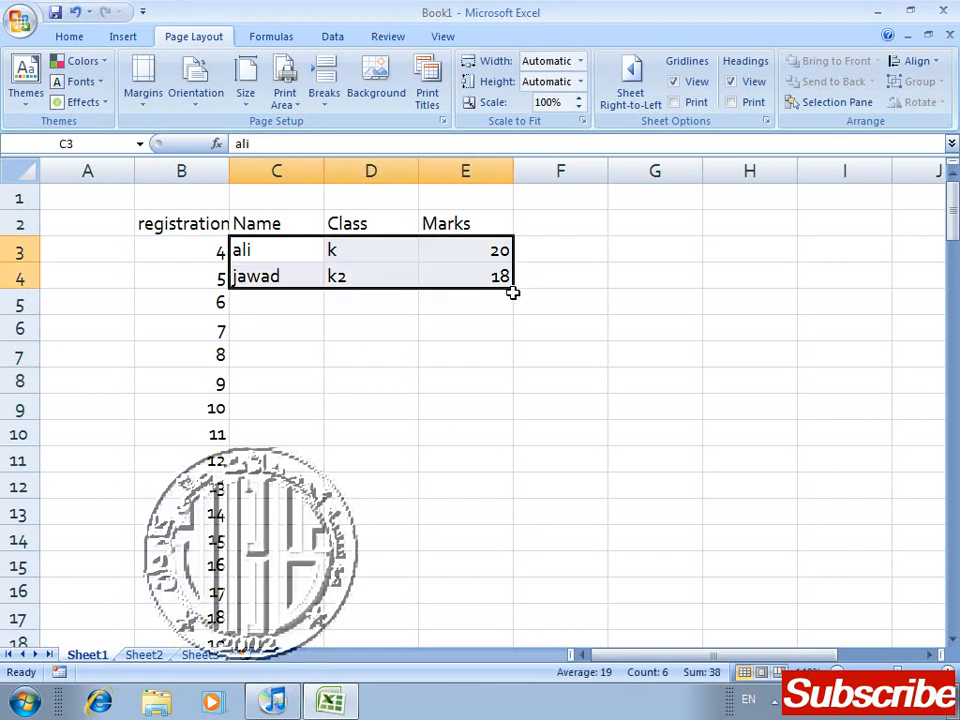
{"action": "left_click_drag", "start_coordinate": [513, 287], "coordinate": [460, 545]}
{"action": "left_click", "coordinate": [552, 490]}
{"action": "left_click", "coordinate": [409, 461]}
Step: Look back up the filled name, class and marks columns and along the header row
{"action": "key", "text": "Up"}
{"action": "key", "text": "Up"}
{"action": "key", "text": "Up"}
{"action": "key", "text": "Up"}
{"action": "key", "text": "Up"}
{"action": "key", "text": "Up"}
{"action": "key", "text": "Up"}
{"action": "key", "text": "Up"}
{"action": "key", "text": "Up"}
{"action": "key", "text": "Up"}
{"action": "key", "text": "Up"}
{"action": "key", "text": "Up"}
{"action": "key", "text": "Up"}
{"action": "key", "text": "Up"}
{"action": "key", "text": "Up"}
{"action": "key", "text": "Up"}
{"action": "key", "text": "Up"}
{"action": "key", "text": "Up"}
{"action": "key", "text": "Up"}
{"action": "key", "text": "Up"}
{"action": "key", "text": "Up"}
{"action": "key", "text": "Up"}
{"action": "key", "text": "Up"}
{"action": "key", "text": "Up"}
{"action": "key", "text": "Up"}
{"action": "key", "text": "Up"}
{"action": "key", "text": "Up"}
{"action": "key", "text": "Up"}
{"action": "key", "text": "Up"}
{"action": "key", "text": "Up"}
{"action": "key", "text": "Up"}
{"action": "key", "text": "Up"}
{"action": "key", "text": "Up"}
{"action": "key", "text": "Up"}
{"action": "key", "text": "Up"}
{"action": "key", "text": "Up"}
{"action": "key", "text": "Up"}
{"action": "key", "text": "Up"}
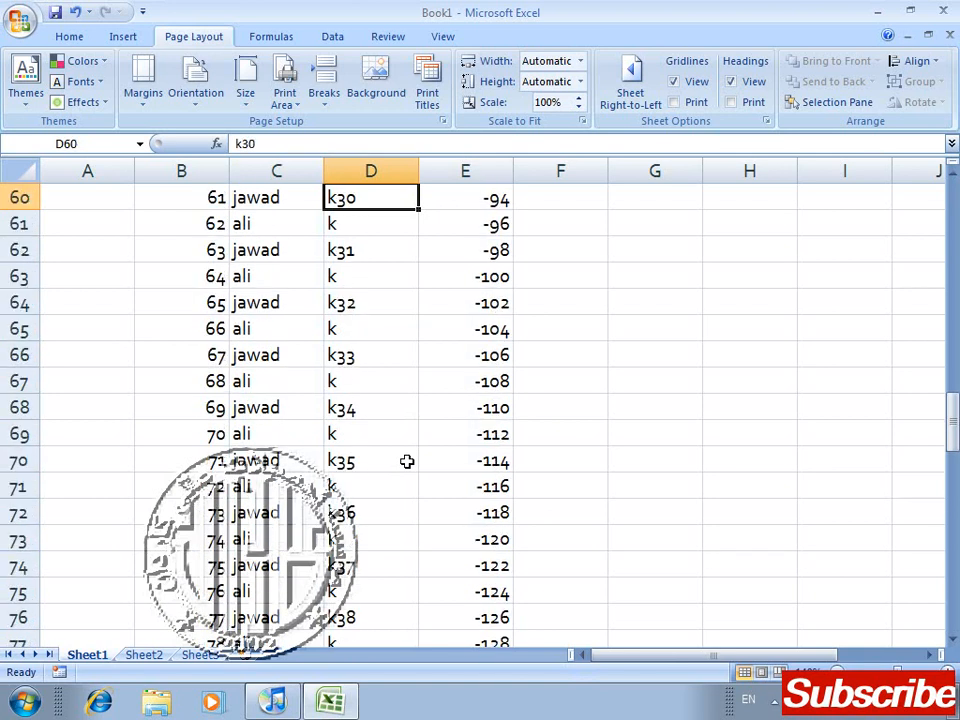
{"action": "key", "text": "Up"}
{"action": "key", "text": "Up"}
{"action": "key", "text": "Up"}
{"action": "key", "text": "Up"}
{"action": "key", "text": "Up"}
{"action": "key", "text": "Up"}
{"action": "key", "text": "Up"}
{"action": "key", "text": "Up"}
{"action": "key", "text": "Up"}
{"action": "key", "text": "Up"}
{"action": "key", "text": "Up"}
{"action": "key", "text": "Up"}
{"action": "key", "text": "Up"}
{"action": "key", "text": "Up"}
{"action": "key", "text": "Up"}
{"action": "key", "text": "Up"}
{"action": "key", "text": "Up"}
{"action": "key", "text": "Up"}
{"action": "key", "text": "Up"}
{"action": "key", "text": "Up"}
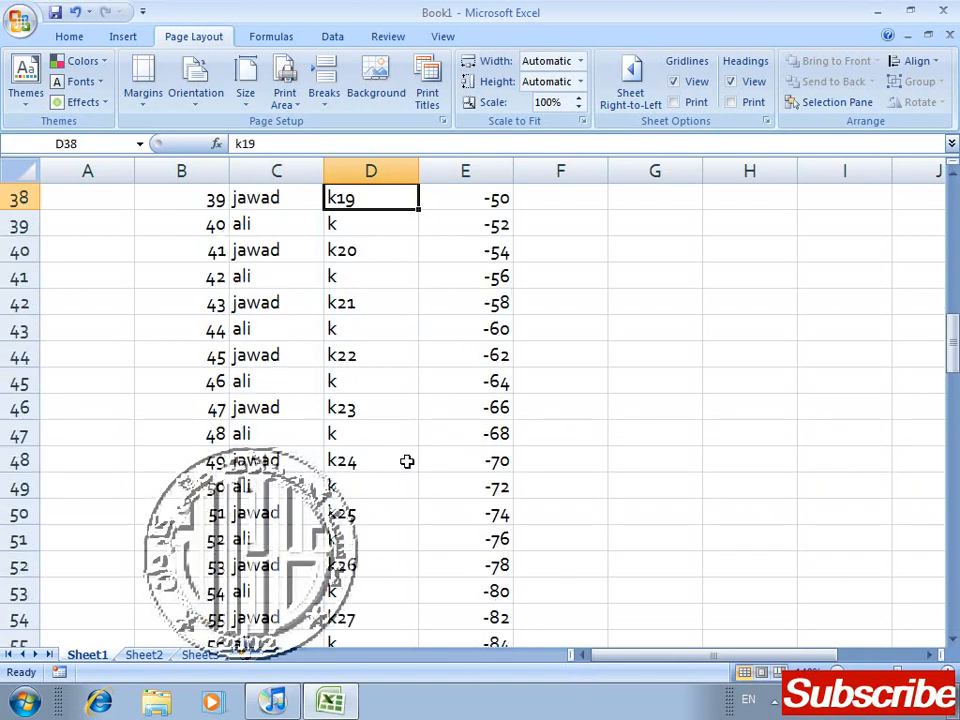
{"action": "key", "text": "Up"}
{"action": "key", "text": "Up"}
{"action": "key", "text": "Up"}
{"action": "key", "text": "Up"}
{"action": "key", "text": "Up"}
{"action": "key", "text": "Up"}
{"action": "key", "text": "Up"}
{"action": "key", "text": "Up"}
{"action": "key", "text": "Up"}
{"action": "key", "text": "Up"}
{"action": "key", "text": "Up"}
{"action": "key", "text": "Up"}
{"action": "key", "text": "Up"}
{"action": "key", "text": "Up"}
{"action": "key", "text": "Up"}
{"action": "key", "text": "Up"}
{"action": "key", "text": "Up"}
{"action": "key", "text": "Up"}
{"action": "key", "text": "Up"}
{"action": "key", "text": "Up"}
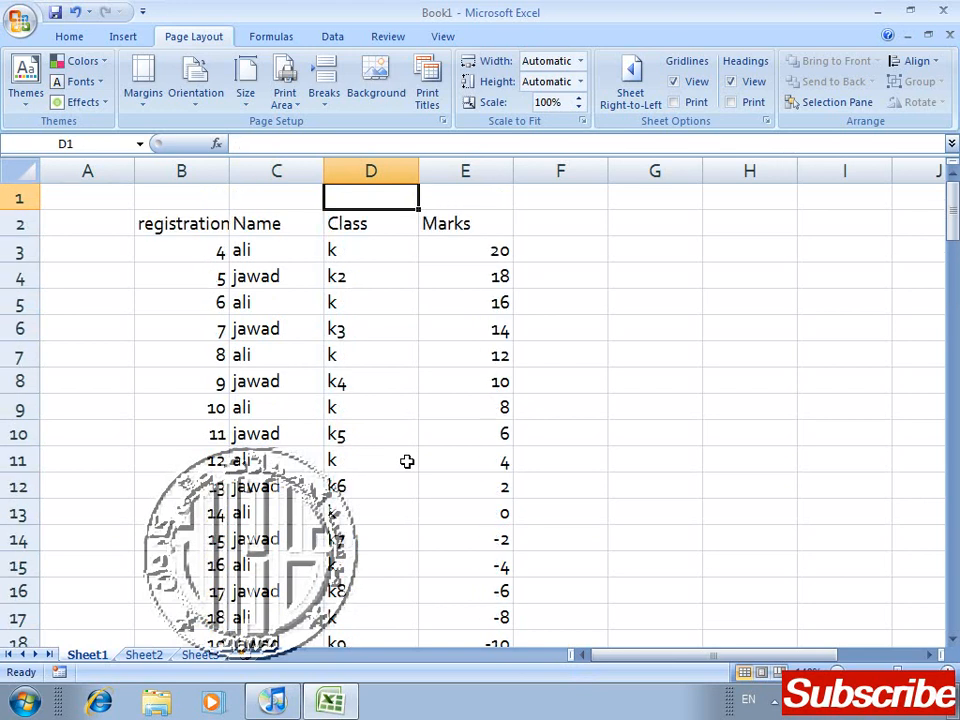
{"action": "key", "text": "Left"}
{"action": "key", "text": "Left"}
{"action": "key", "text": "Left"}
{"action": "key", "text": "Down"}
{"action": "key", "text": "Right"}
{"action": "key", "text": "Right"}
{"action": "key", "text": "Right"}
{"action": "key", "text": "Right"}
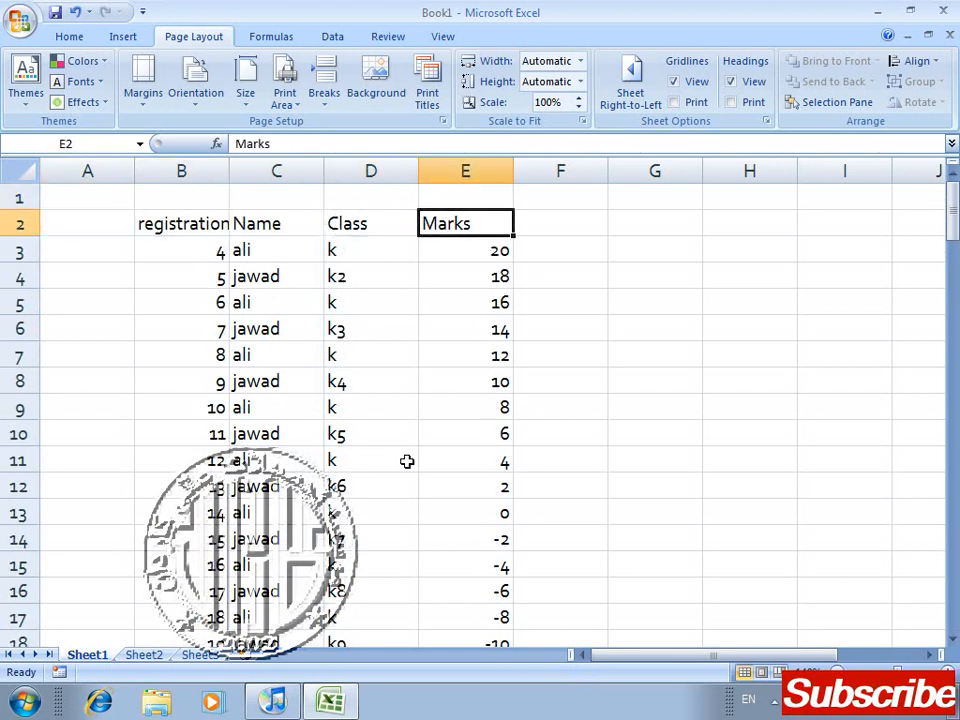
Step: Examine the print preview of pages 1 and 2 for column headings, and return to the worksheet
{"action": "key", "text": "Right"}
{"action": "key", "text": "Right"}
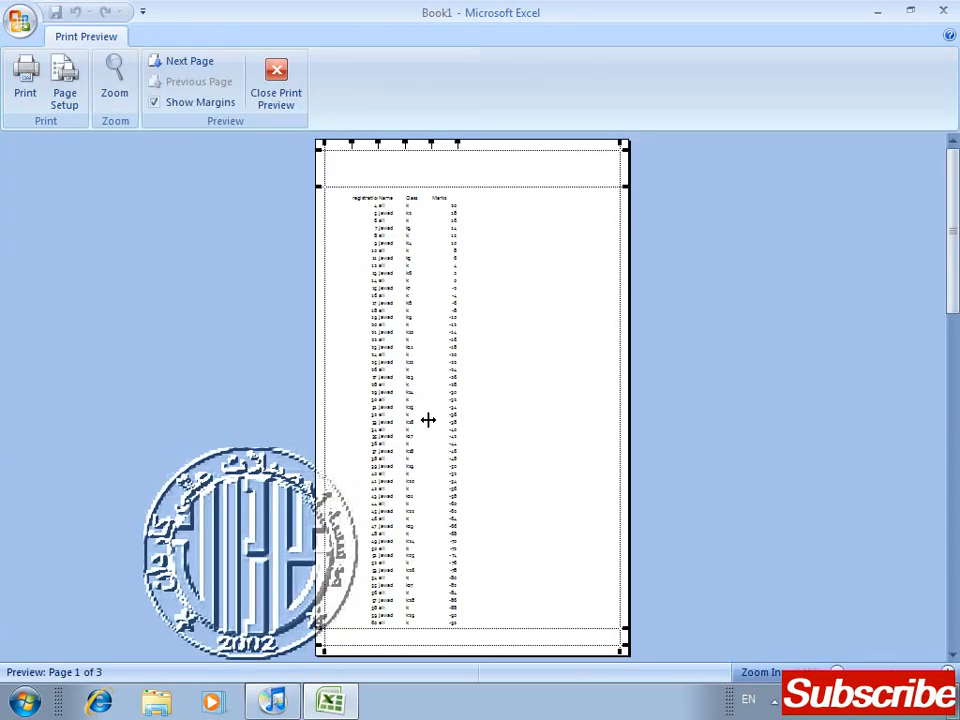
{"action": "left_click", "coordinate": [390, 240]}
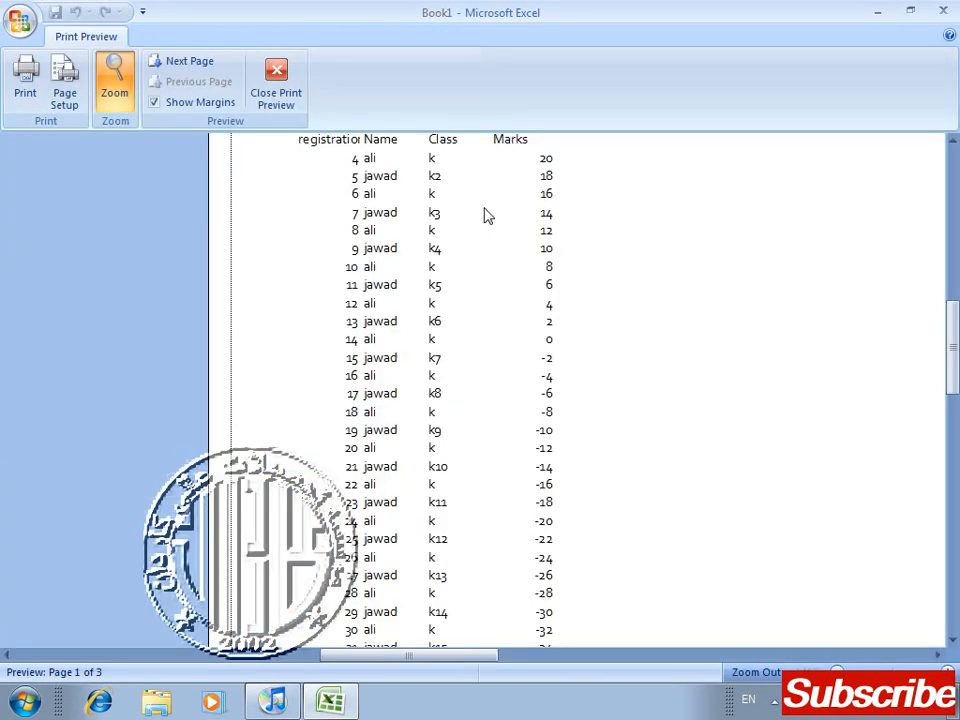
{"action": "left_click", "coordinate": [487, 216]}
{"action": "left_click", "coordinate": [950, 384]}
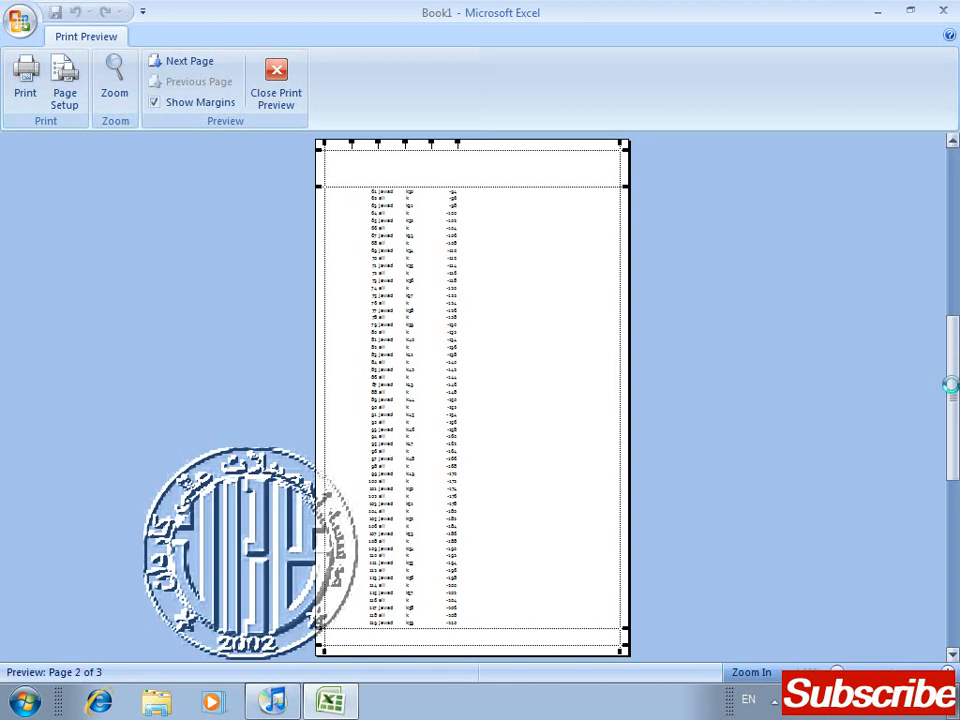
{"action": "left_click", "coordinate": [360, 195]}
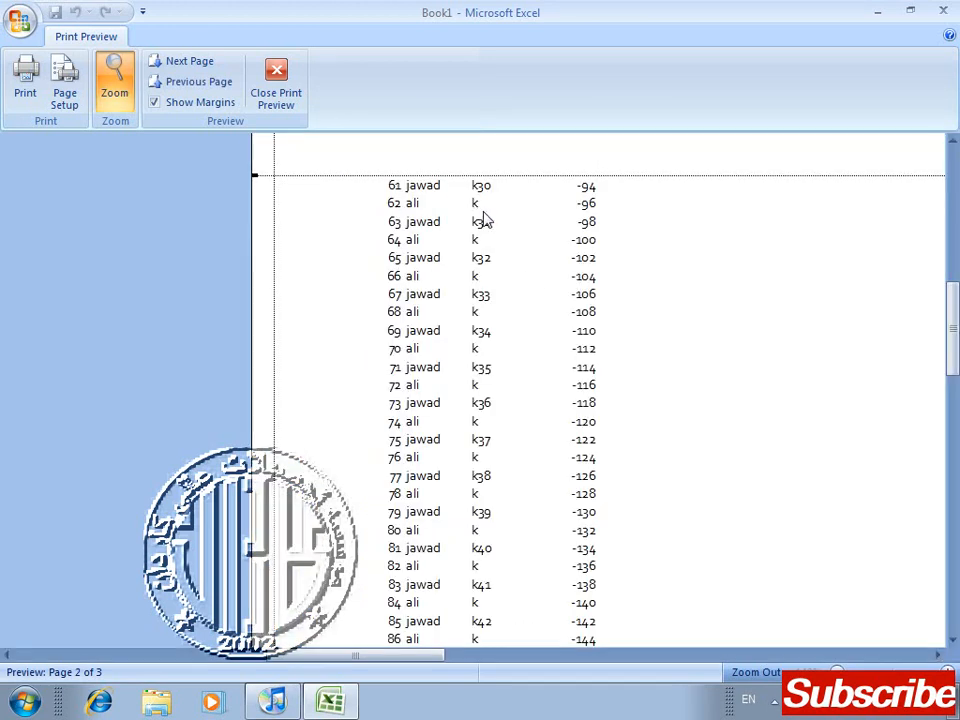
{"action": "left_click", "coordinate": [276, 75]}
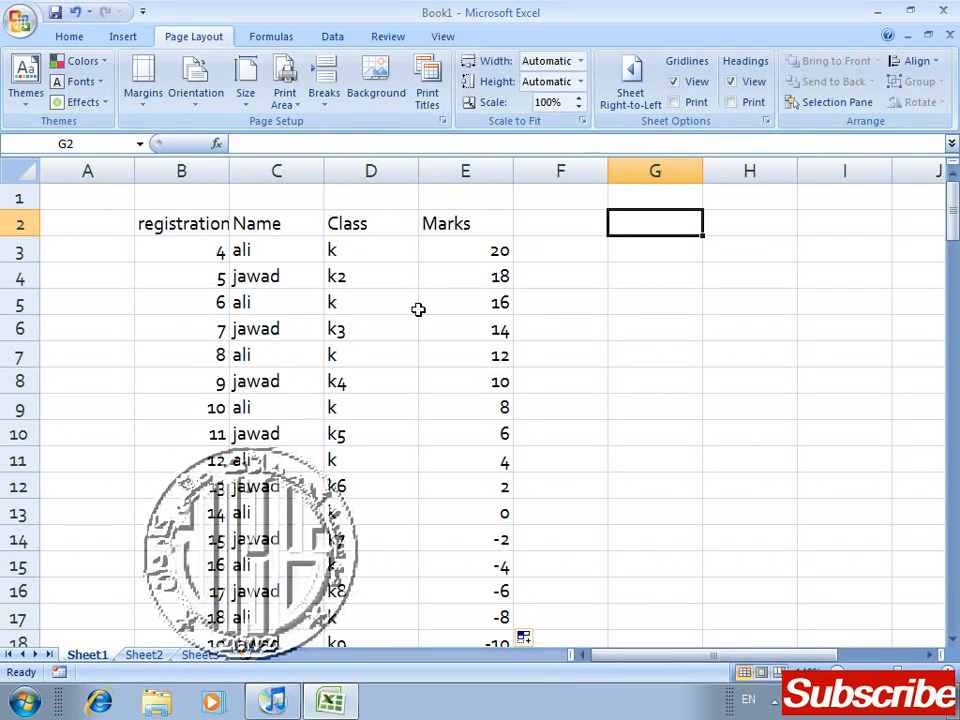
Step: Set row 2 ($2:$2) as the print title row to repeat at the top of every page
{"action": "left_click", "coordinate": [395, 304]}
{"action": "left_click", "coordinate": [99, 225]}
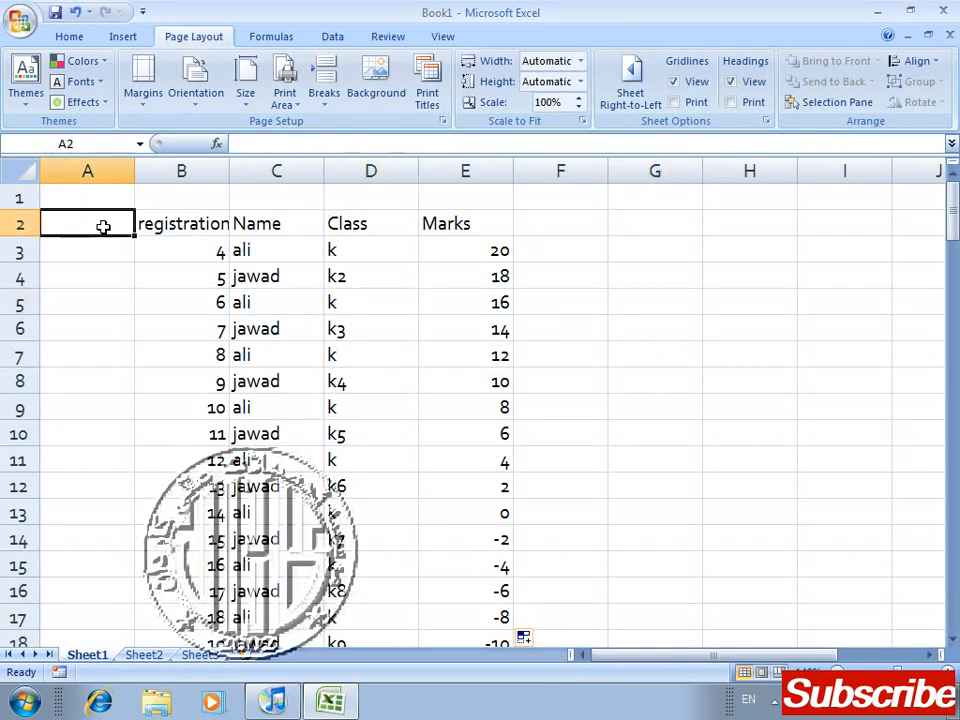
{"action": "left_click", "coordinate": [427, 95]}
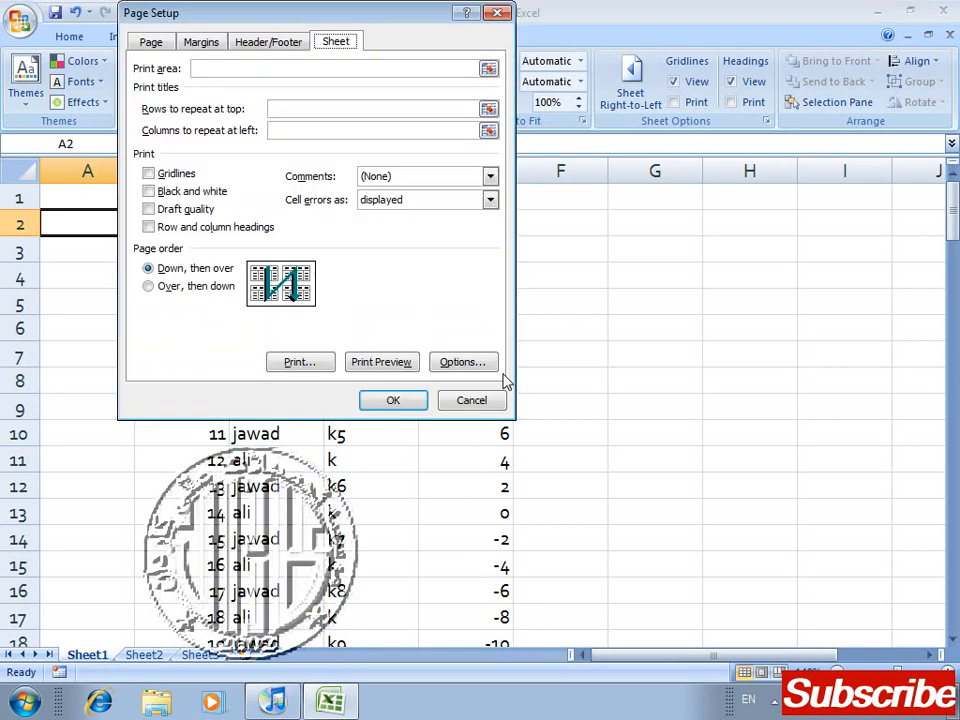
{"action": "left_click_drag", "start_coordinate": [252, 18], "coordinate": [346, 18]}
{"action": "left_click_drag", "start_coordinate": [463, 31], "coordinate": [743, 78]}
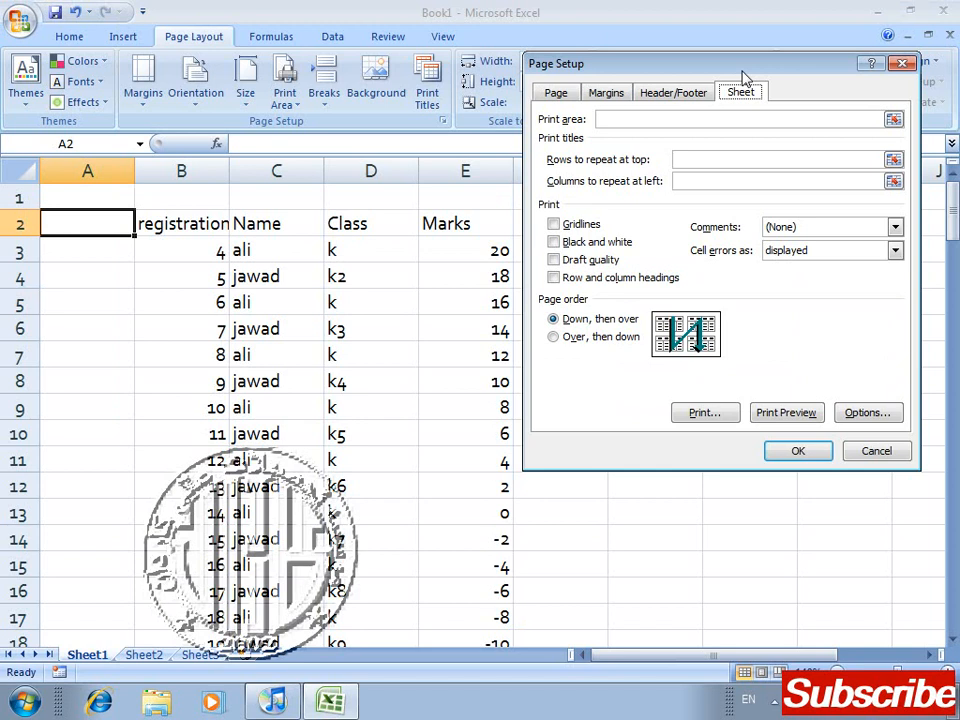
{"action": "left_click", "coordinate": [893, 160]}
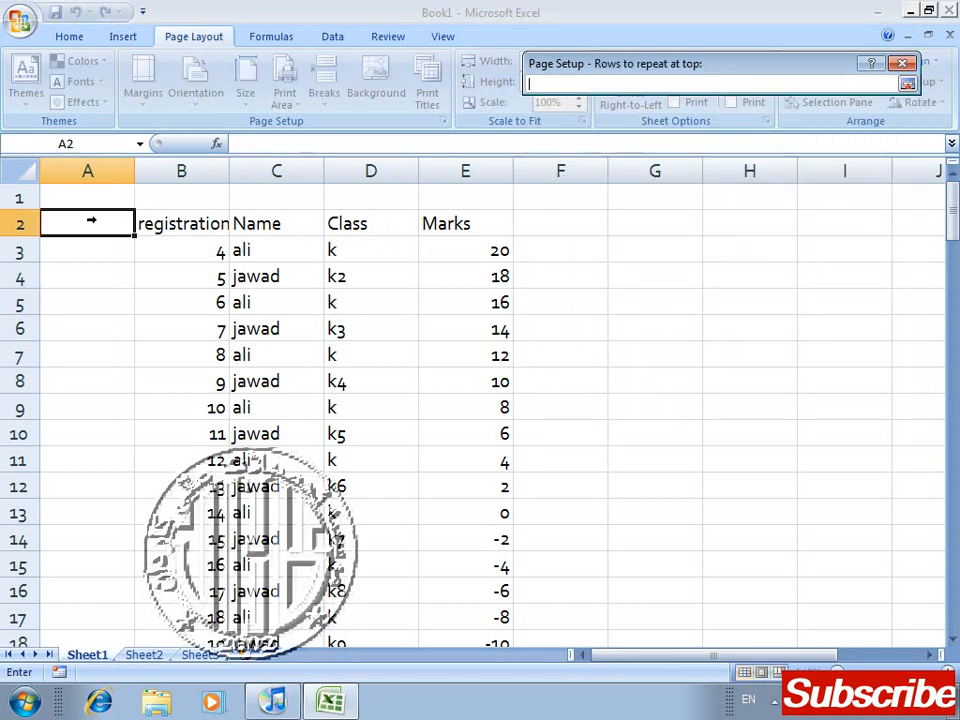
{"action": "left_click", "coordinate": [8, 224]}
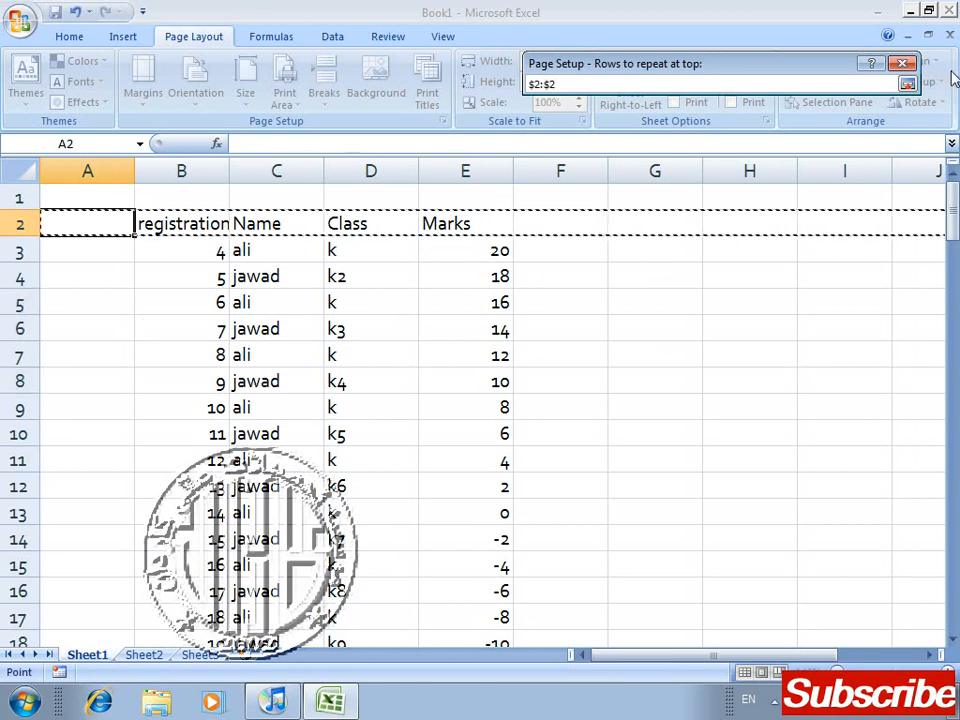
{"action": "left_click", "coordinate": [907, 84]}
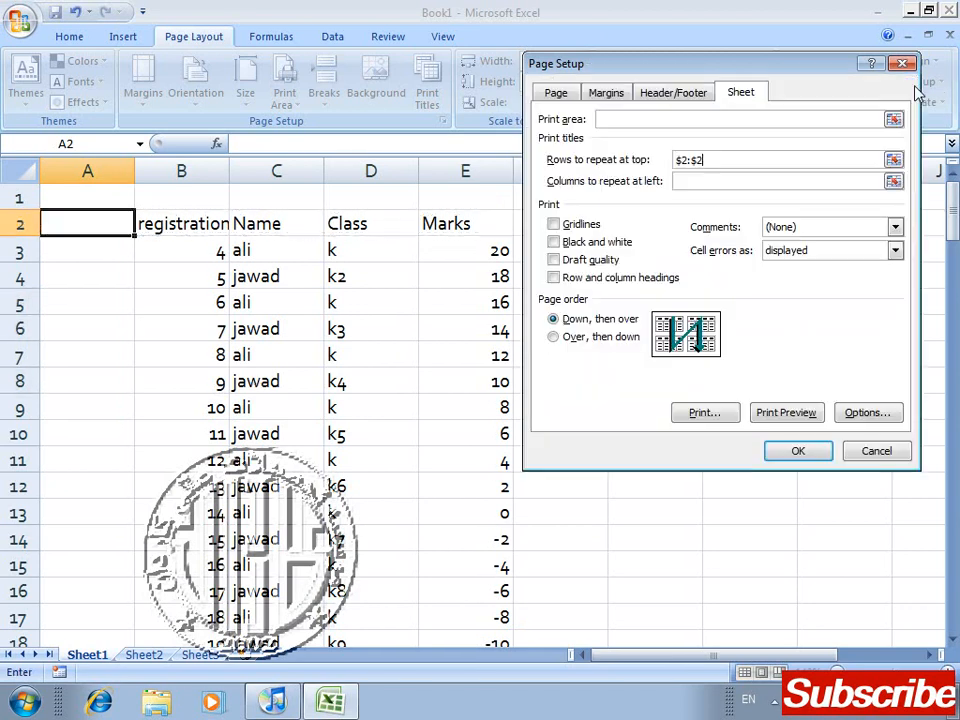
{"action": "left_click", "coordinate": [792, 451]}
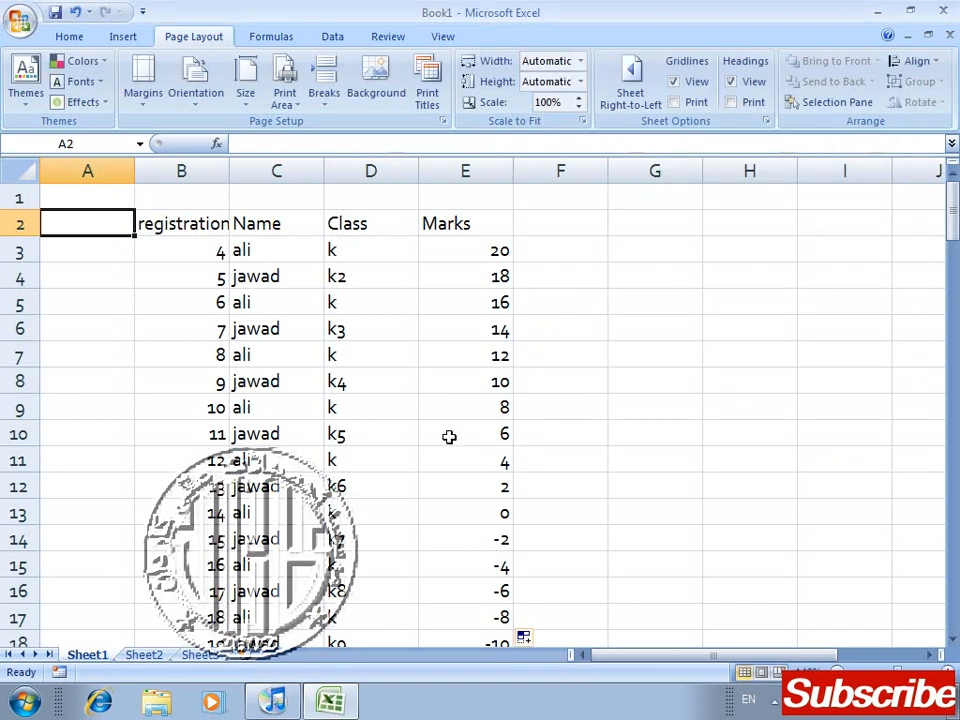
Step: Preview pages 1 and 2 to check the repeated heading row, and close the preview
{"action": "key", "text": "ctrl+F2"}
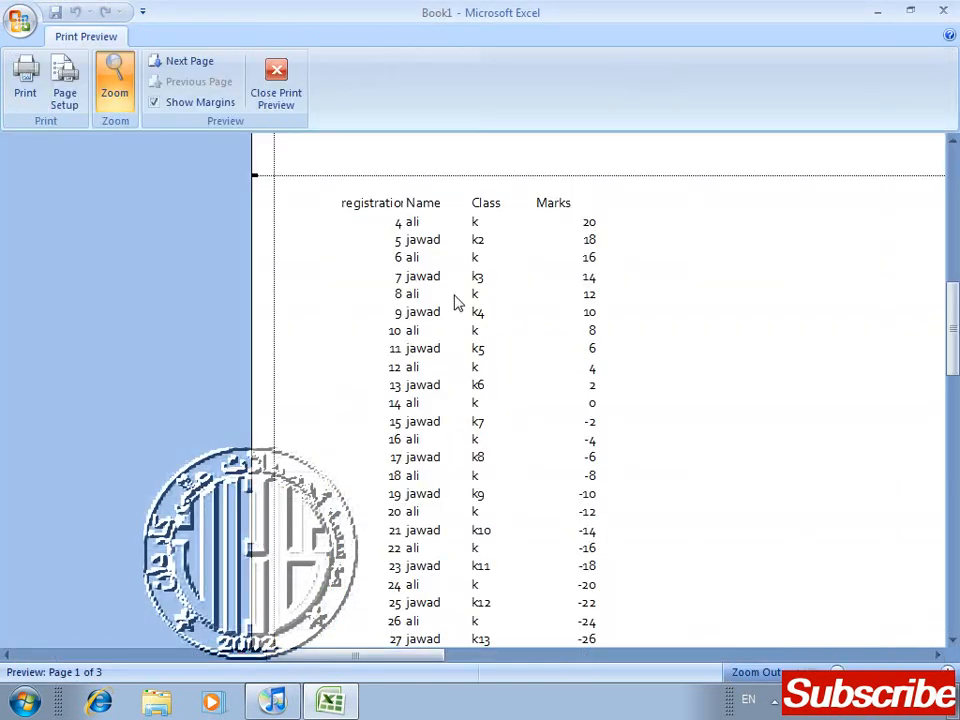
{"action": "left_click_drag", "start_coordinate": [956, 330], "coordinate": [957, 625]}
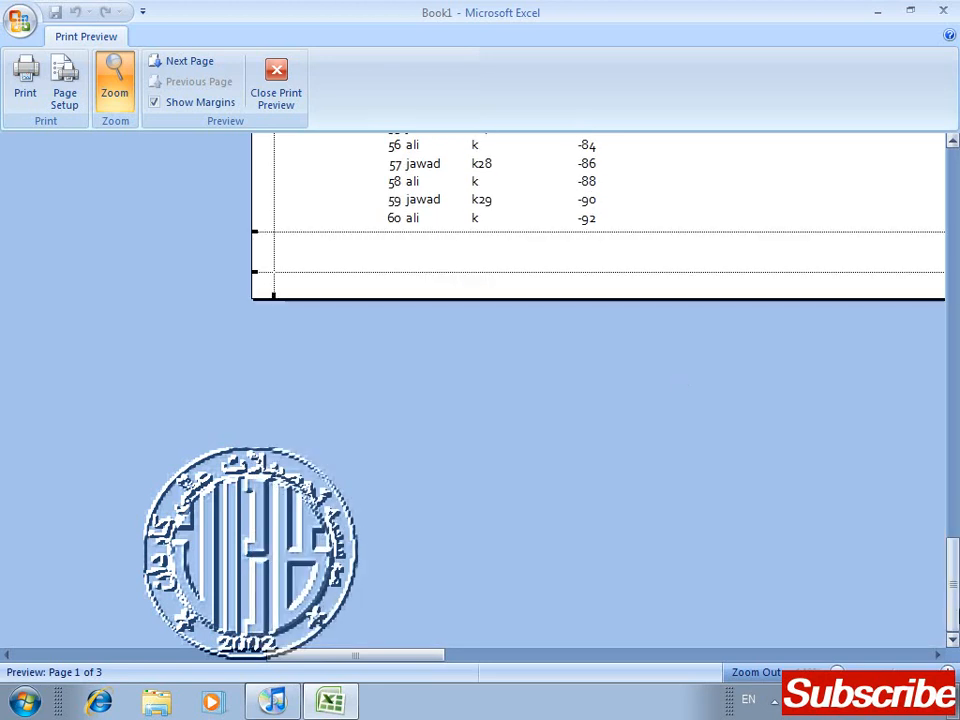
{"action": "left_click", "coordinate": [180, 64]}
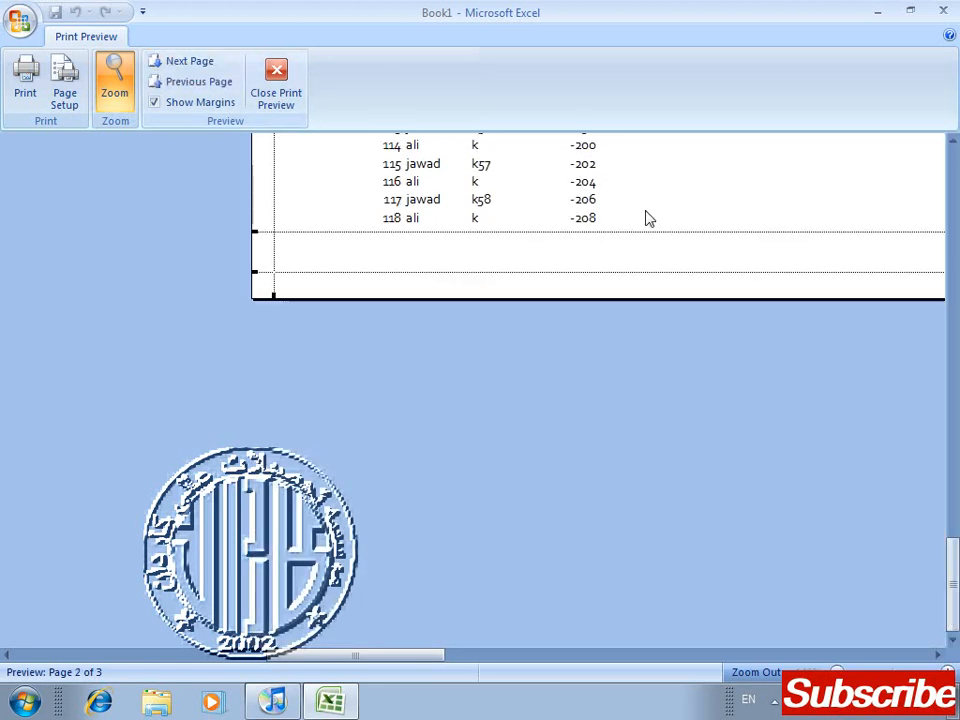
{"action": "left_click_drag", "start_coordinate": [955, 590], "coordinate": [955, 300]}
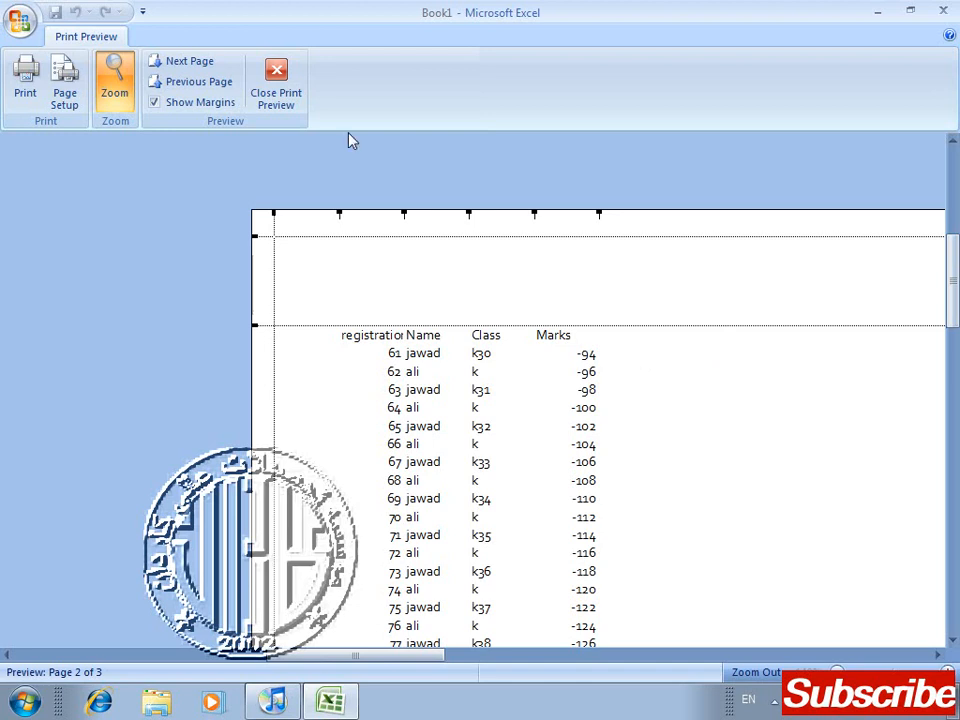
{"action": "left_click", "coordinate": [280, 79]}
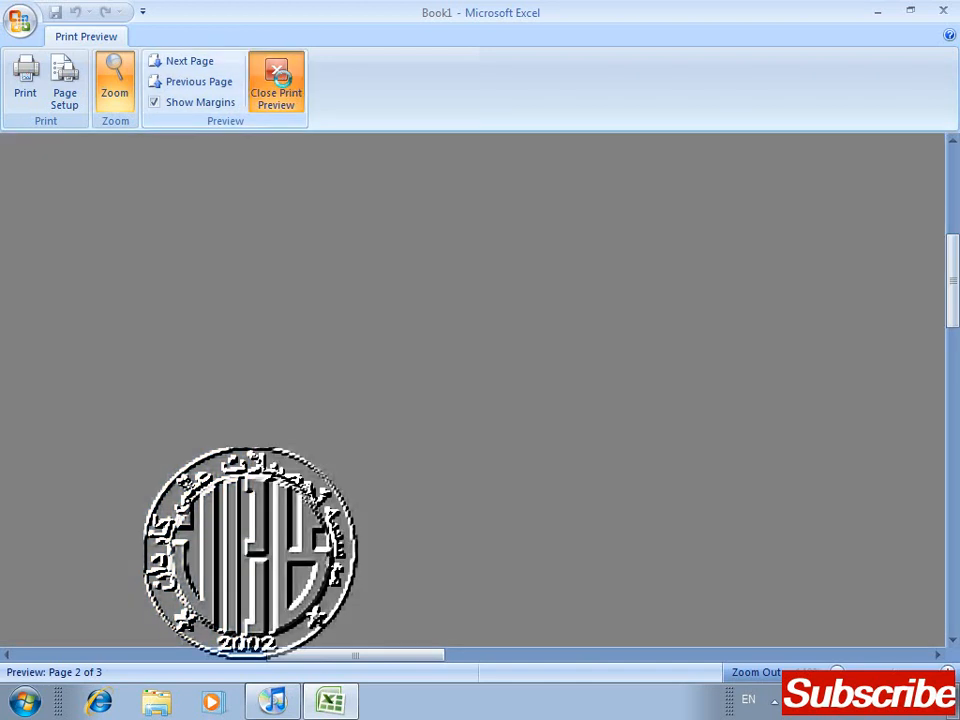
Step: Look down column B of the worksheet to examine the rows around the first page break
{"action": "key", "text": "Right"}
{"action": "key", "text": "Down"}
{"action": "key", "text": "Down"}
{"action": "key", "text": "Down"}
{"action": "key", "text": "Down"}
{"action": "key", "text": "Down"}
{"action": "key", "text": "Down"}
{"action": "key", "text": "Down"}
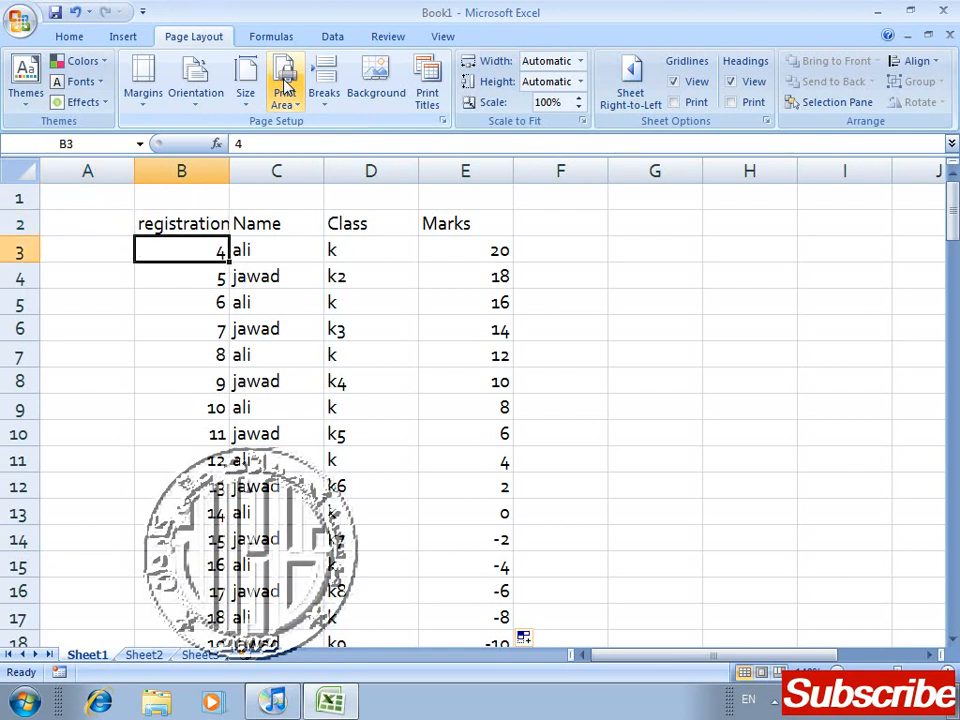
{"action": "key", "text": "Up"}
{"action": "key", "text": "Up"}
{"action": "key", "text": "Down"}
{"action": "key", "text": "Down"}
{"action": "key", "text": "Down"}
{"action": "key", "text": "Down"}
{"action": "key", "text": "Down"}
{"action": "key", "text": "Down"}
{"action": "key", "text": "Down"}
{"action": "key", "text": "Down"}
{"action": "key", "text": "Down"}
{"action": "key", "text": "Down"}
{"action": "key", "text": "Down"}
{"action": "key", "text": "Down"}
{"action": "key", "text": "Down"}
{"action": "key", "text": "Down"}
{"action": "key", "text": "Down"}
{"action": "key", "text": "Down"}
{"action": "key", "text": "Down"}
{"action": "key", "text": "Down"}
{"action": "key", "text": "Down"}
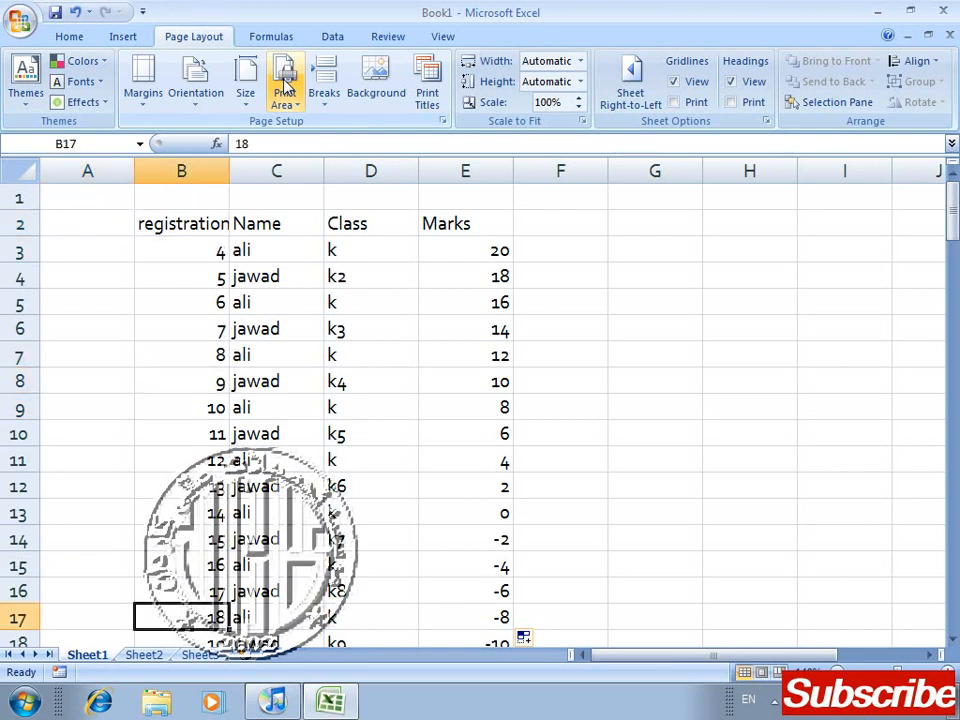
{"action": "key", "text": "Down"}
{"action": "key", "text": "Down"}
{"action": "key", "text": "Down"}
{"action": "key", "text": "Down"}
{"action": "key", "text": "Down"}
{"action": "key", "text": "Down"}
{"action": "key", "text": "Down"}
{"action": "key", "text": "Down"}
{"action": "key", "text": "Down"}
{"action": "key", "text": "Down"}
{"action": "key", "text": "Down"}
{"action": "key", "text": "Down"}
{"action": "key", "text": "Down"}
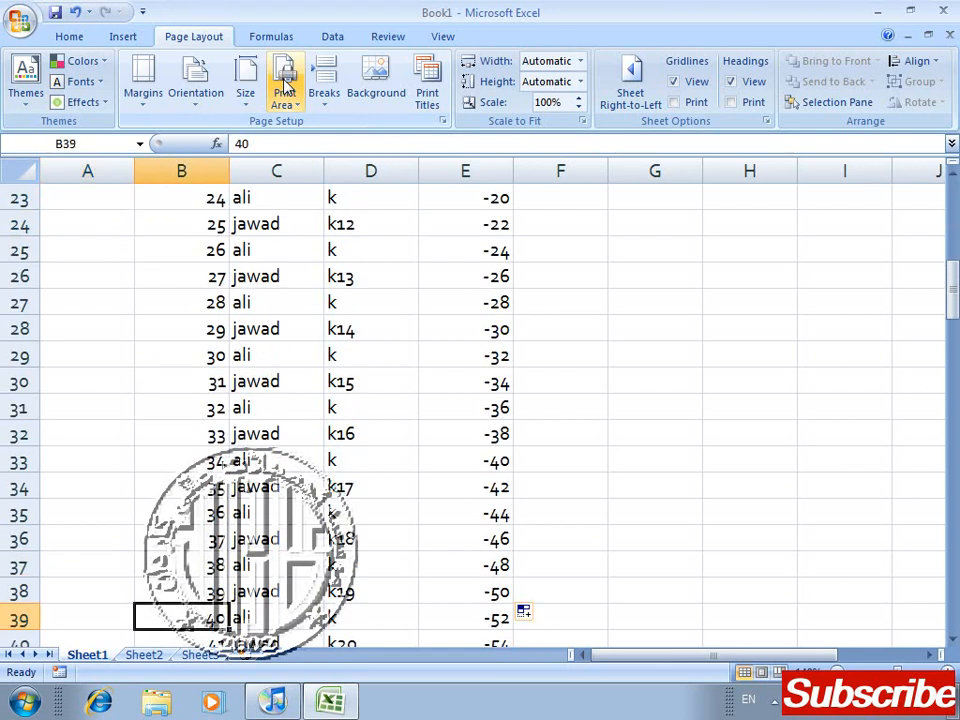
{"action": "key", "text": "Down"}
{"action": "key", "text": "Down"}
{"action": "key", "text": "Down"}
{"action": "key", "text": "Down"}
{"action": "key", "text": "Down"}
{"action": "key", "text": "Down"}
{"action": "key", "text": "Down"}
{"action": "key", "text": "Down"}
{"action": "key", "text": "Down"}
{"action": "key", "text": "Down"}
{"action": "key", "text": "Down"}
{"action": "key", "text": "Down"}
{"action": "key", "text": "Down"}
{"action": "key", "text": "Down"}
{"action": "key", "text": "Down"}
{"action": "key", "text": "Down"}
{"action": "key", "text": "Down"}
{"action": "key", "text": "Down"}
{"action": "key", "text": "Down"}
{"action": "key", "text": "Down"}
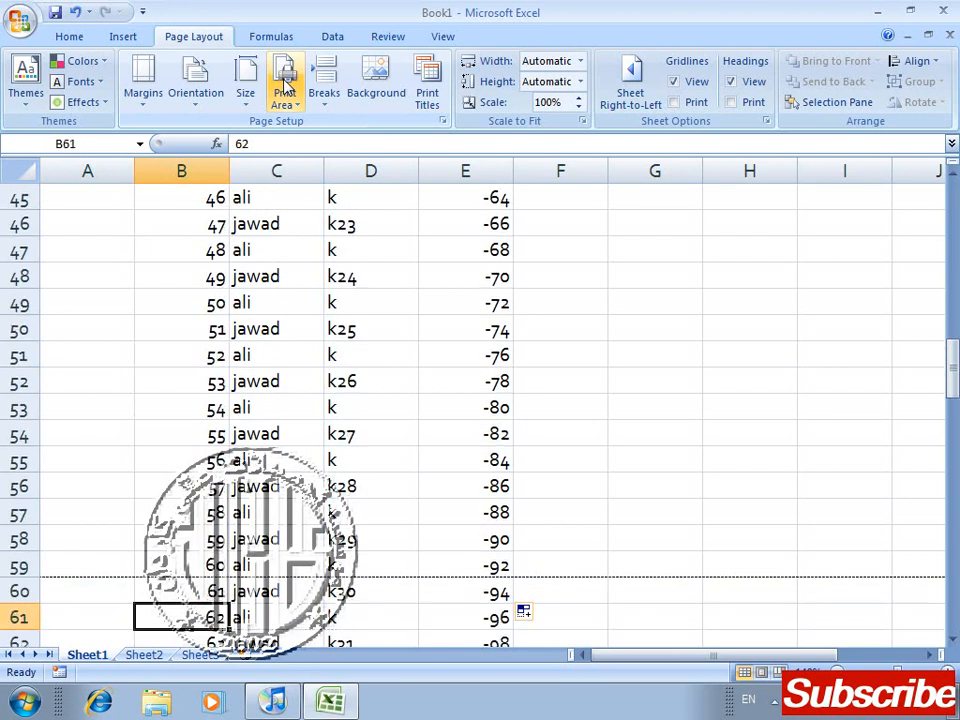
{"action": "key", "text": "Right"}
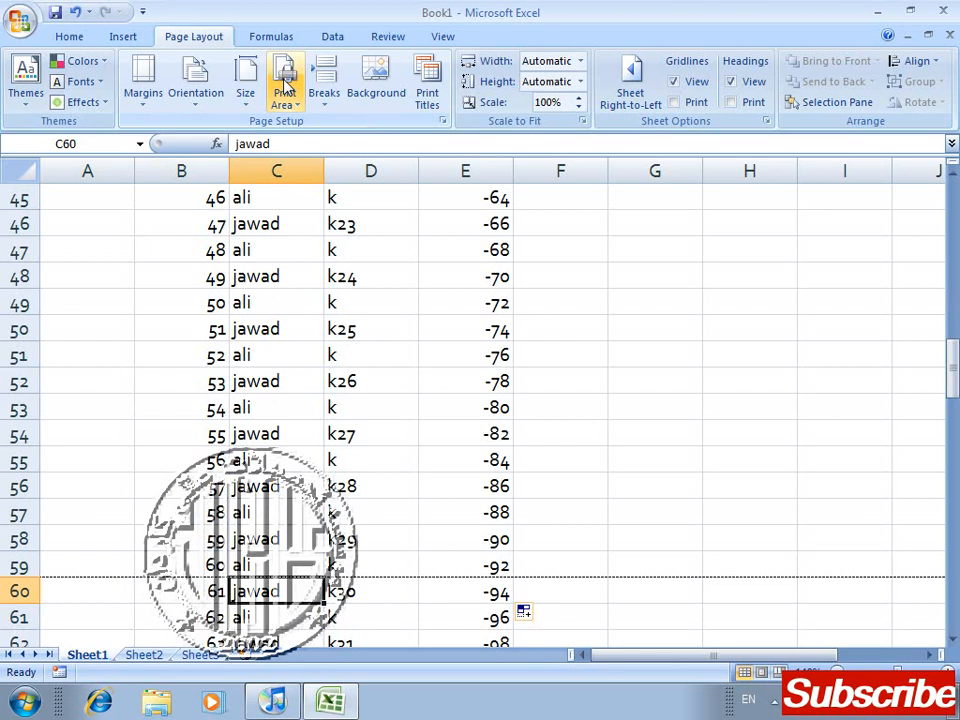
{"action": "key", "text": "Down"}
{"action": "key", "text": "Up"}
{"action": "key", "text": "Left"}
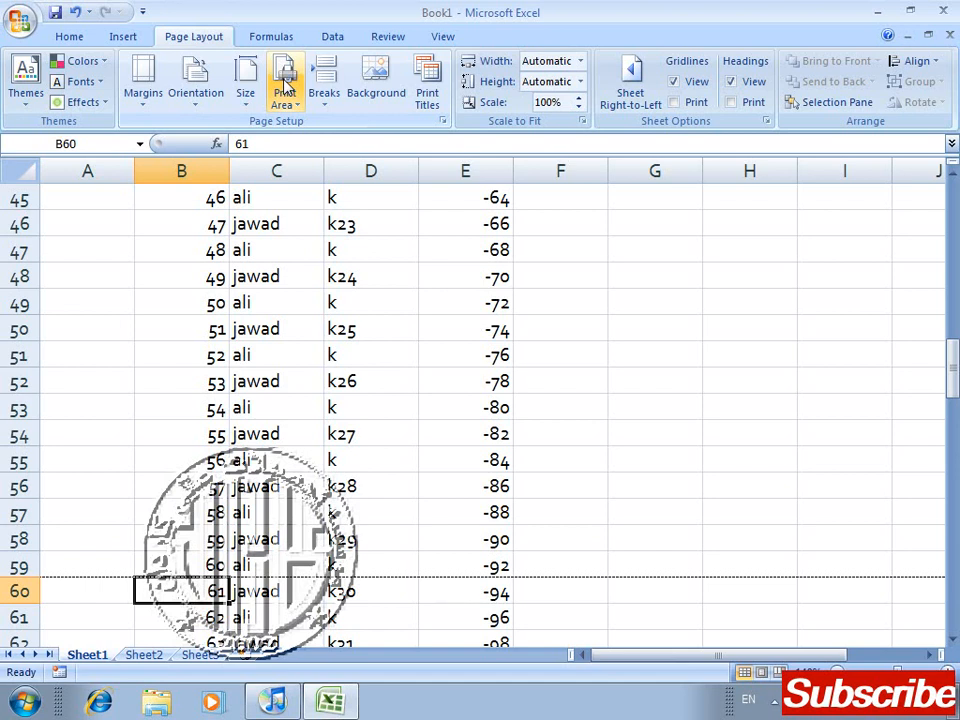
Step: Look back up from the page break to the heading row at the top of the table
{"action": "key", "text": "Up"}
{"action": "key", "text": "Up"}
{"action": "key", "text": "Up"}
{"action": "key", "text": "Up"}
{"action": "key", "text": "Up"}
{"action": "key", "text": "Up"}
{"action": "key", "text": "Up"}
{"action": "key", "text": "Up"}
{"action": "key", "text": "Up"}
{"action": "key", "text": "Up"}
{"action": "key", "text": "Up"}
{"action": "key", "text": "Up"}
{"action": "key", "text": "Up"}
{"action": "key", "text": "Up"}
{"action": "key", "text": "Up"}
{"action": "key", "text": "Up"}
{"action": "key", "text": "Up"}
{"action": "key", "text": "Up"}
{"action": "key", "text": "Up"}
{"action": "key", "text": "Up"}
{"action": "key", "text": "Up"}
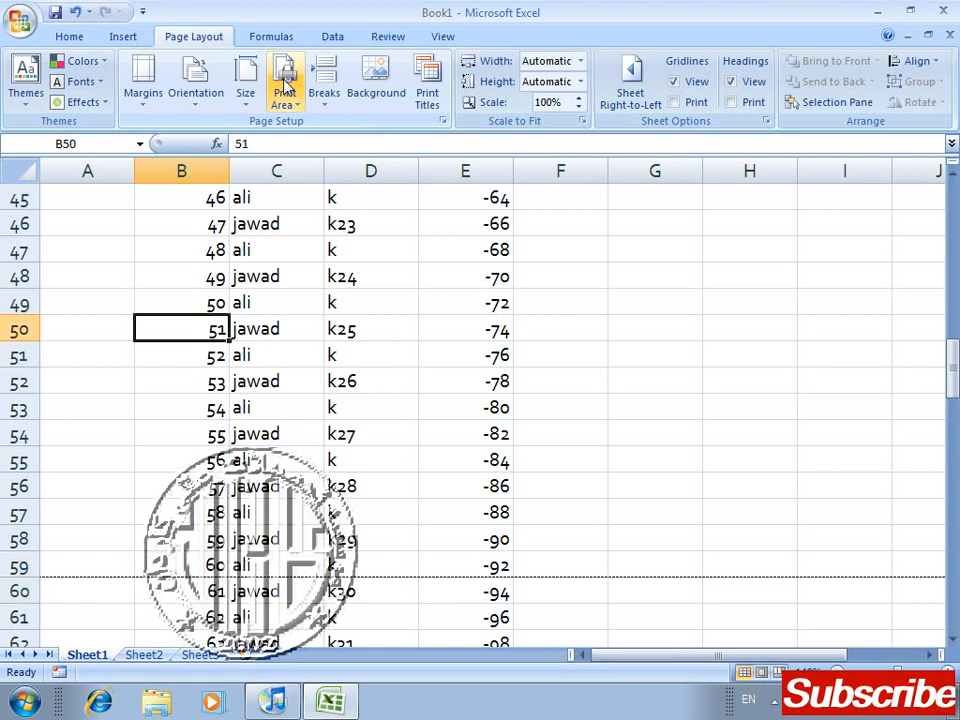
{"action": "key", "text": "Up"}
{"action": "key", "text": "Up"}
{"action": "key", "text": "Up"}
{"action": "key", "text": "Up"}
{"action": "key", "text": "Up"}
{"action": "key", "text": "Up"}
{"action": "key", "text": "Up"}
{"action": "key", "text": "Up"}
{"action": "key", "text": "Up"}
{"action": "key", "text": "Up"}
{"action": "key", "text": "Up"}
{"action": "key", "text": "Up"}
{"action": "key", "text": "Up"}
{"action": "key", "text": "Up"}
{"action": "key", "text": "Up"}
{"action": "key", "text": "Up"}
{"action": "key", "text": "Up"}
{"action": "key", "text": "Up"}
{"action": "key", "text": "Up"}
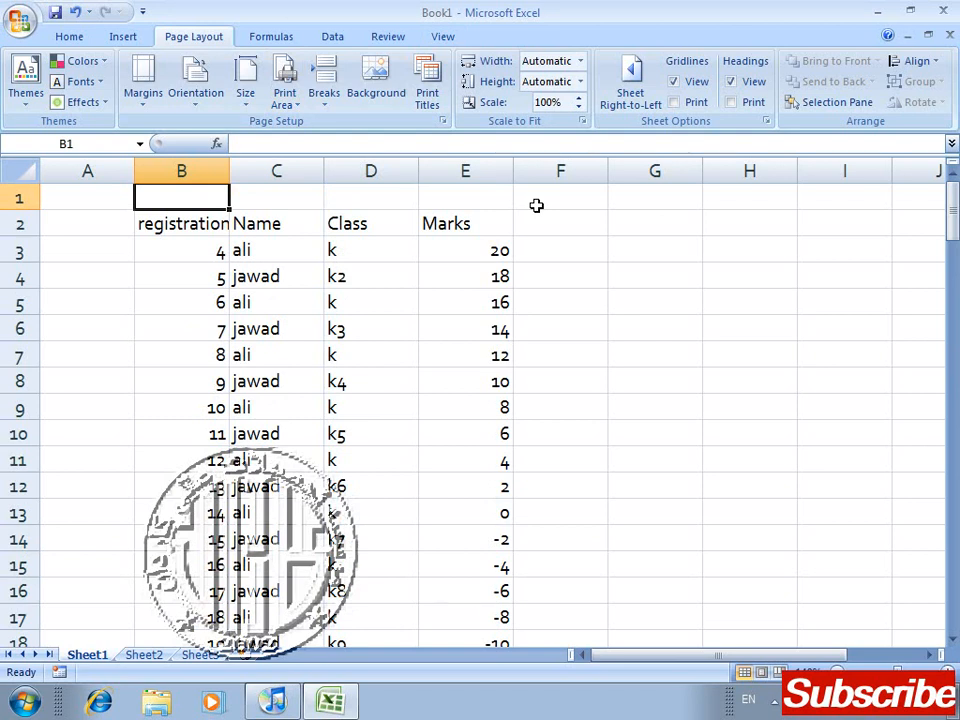
{"action": "key", "text": "Right"}
{"action": "key", "text": "Right"}
{"action": "key", "text": "Right"}
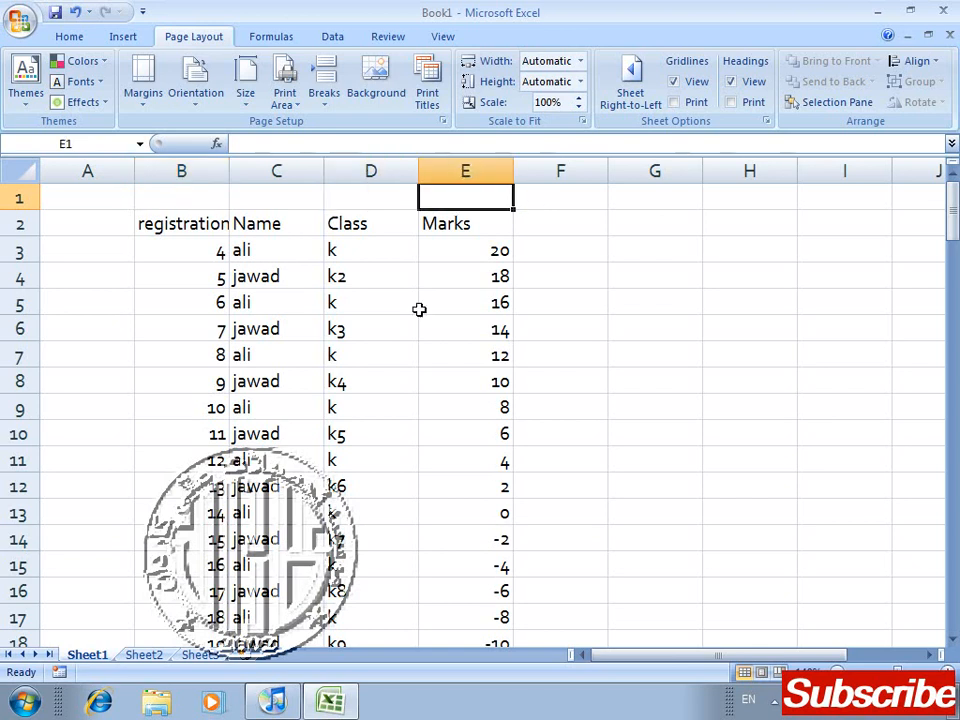
Step: Enter the heading "items" in cell A2 of Sheet2
{"action": "left_click", "coordinate": [148, 656]}
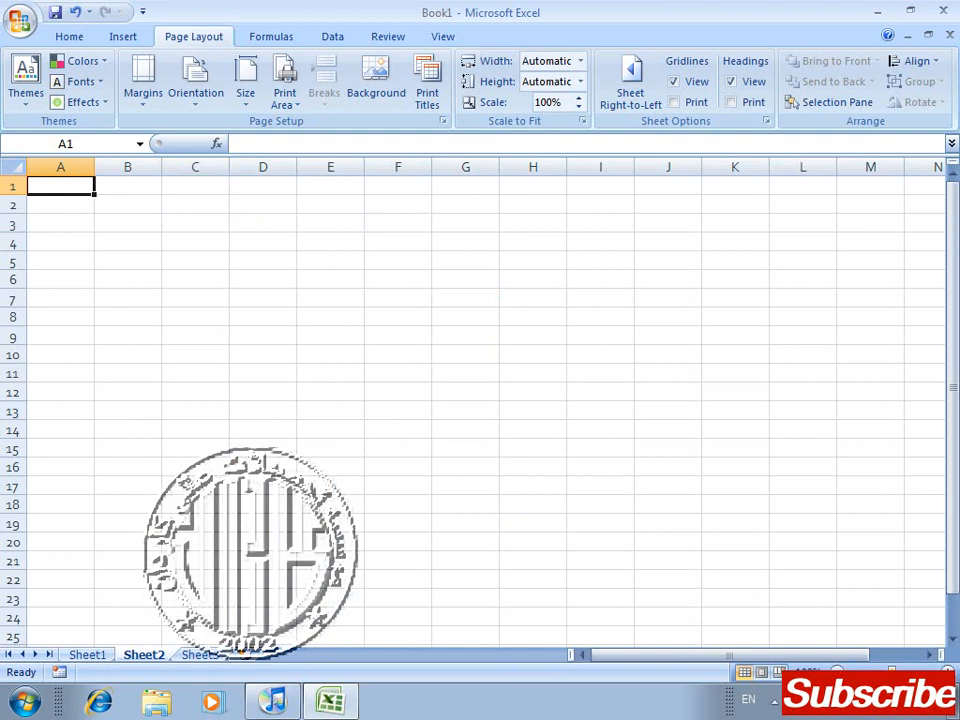
{"action": "left_click_drag", "start_coordinate": [892, 673], "coordinate": [896, 673]}
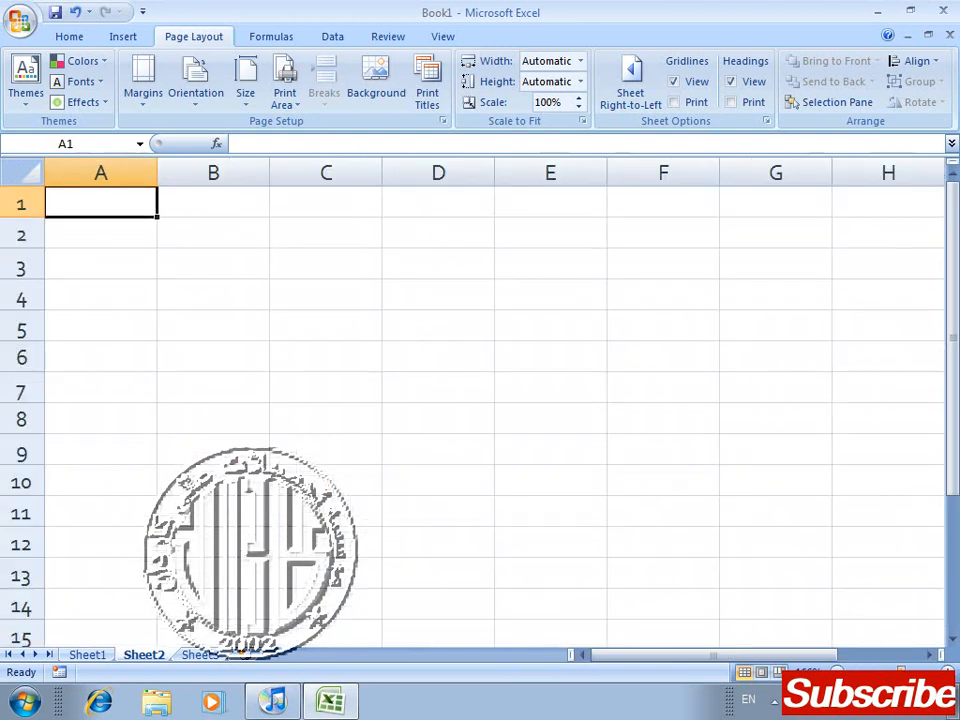
{"action": "left_click", "coordinate": [125, 252]}
{"action": "key", "text": "Up"}
{"action": "key", "text": "Right"}
{"action": "key", "text": "Left"}
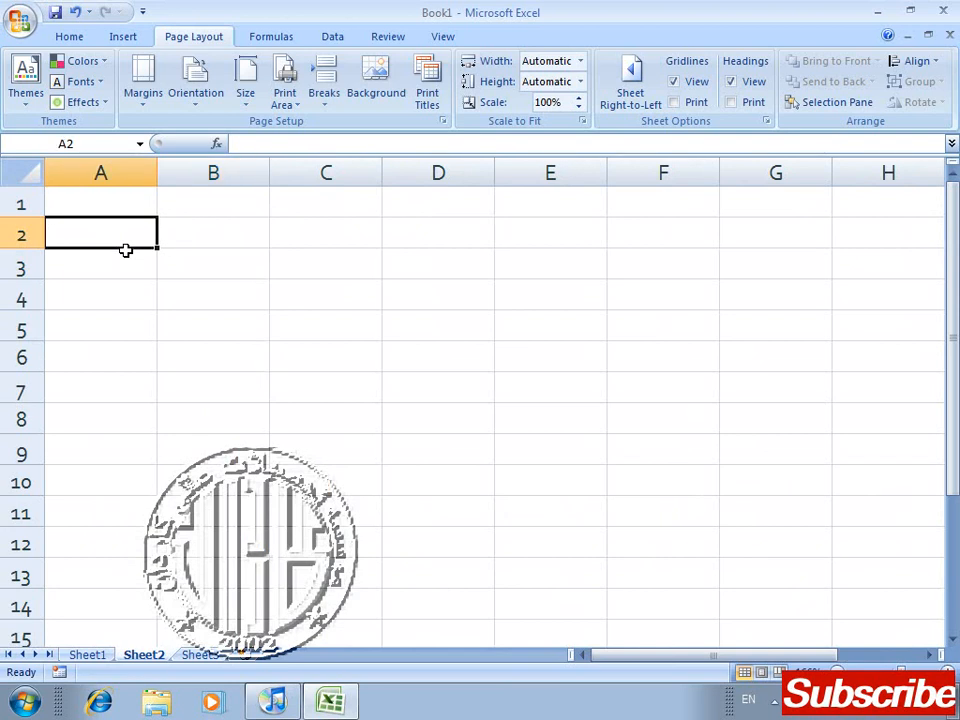
{"action": "type", "text": "items"}
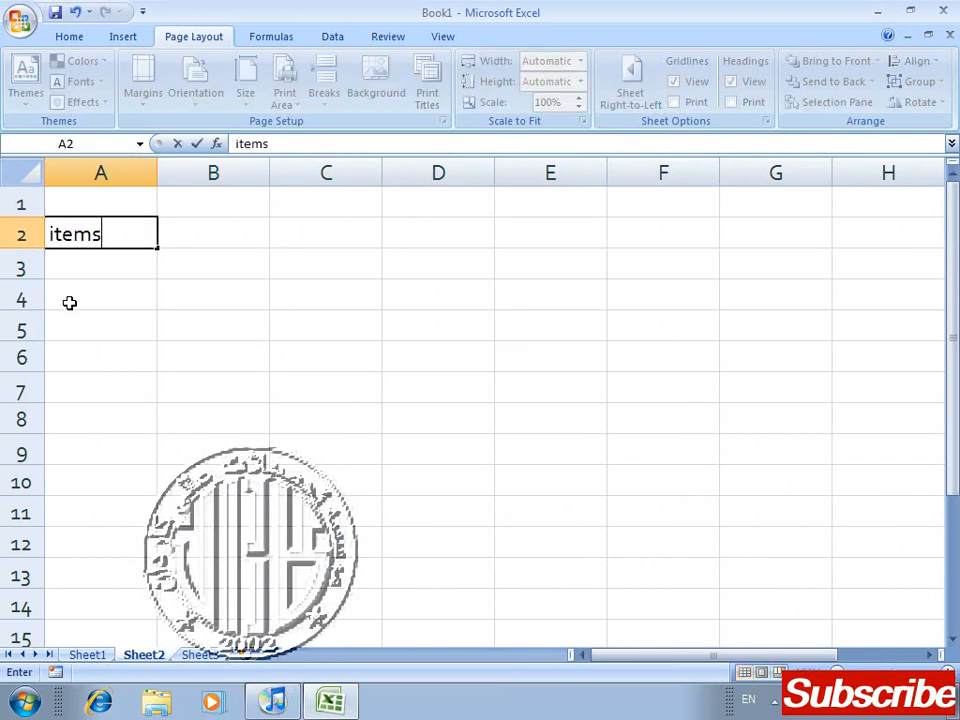
{"action": "key", "text": "Return"}
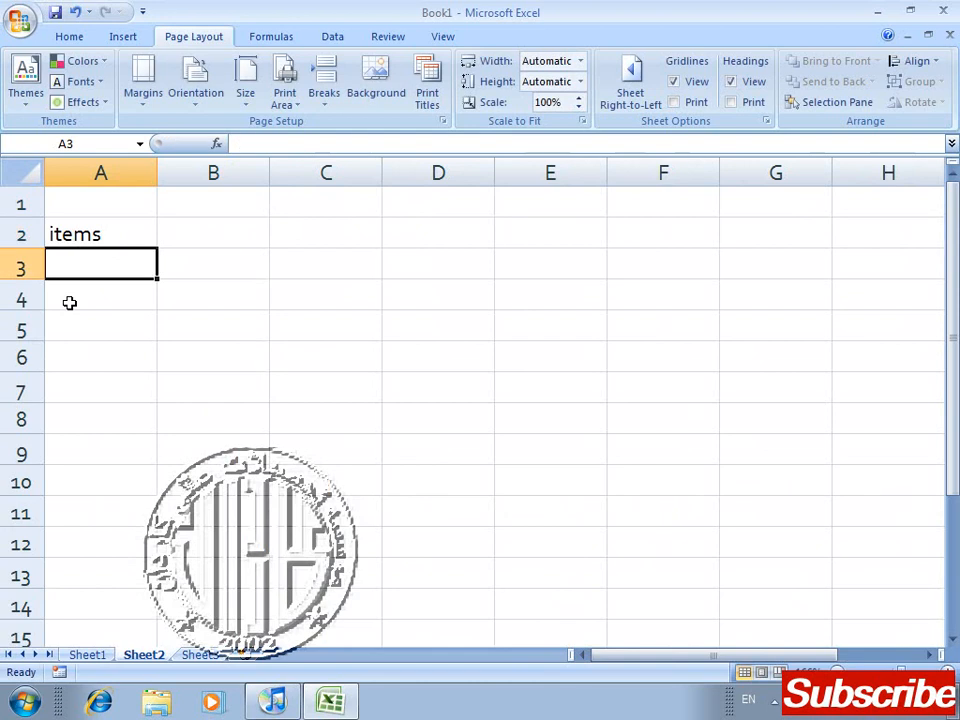
Step: List "computer" in A3 and "stationary" in A4 under the items heading
{"action": "type", "text": "computer"}
{"action": "key", "text": "Return"}
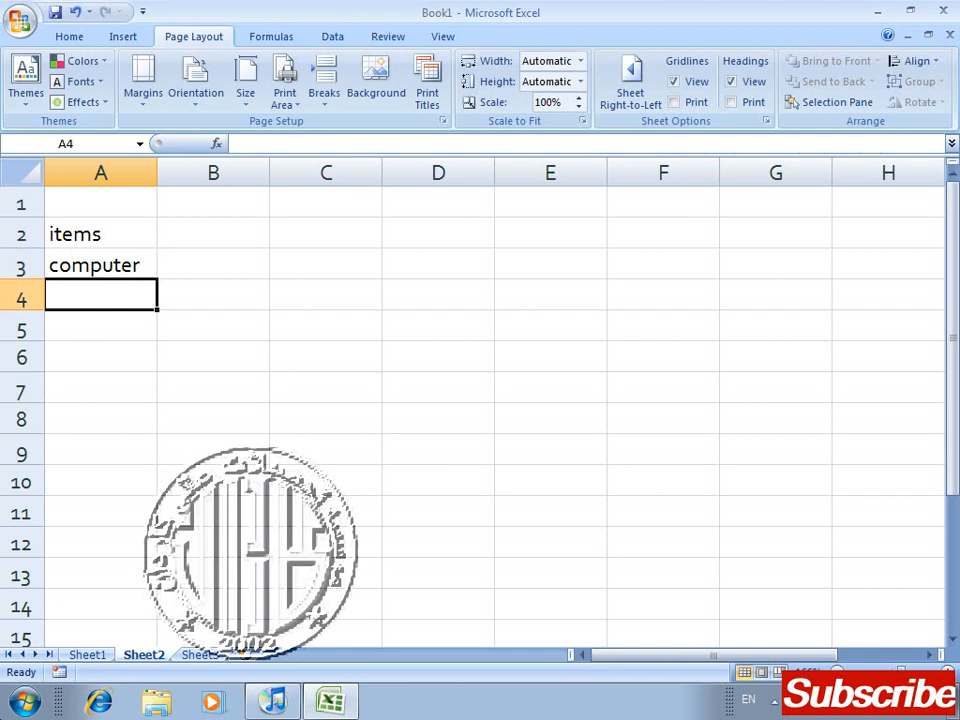
{"action": "type", "text": "stattion"}
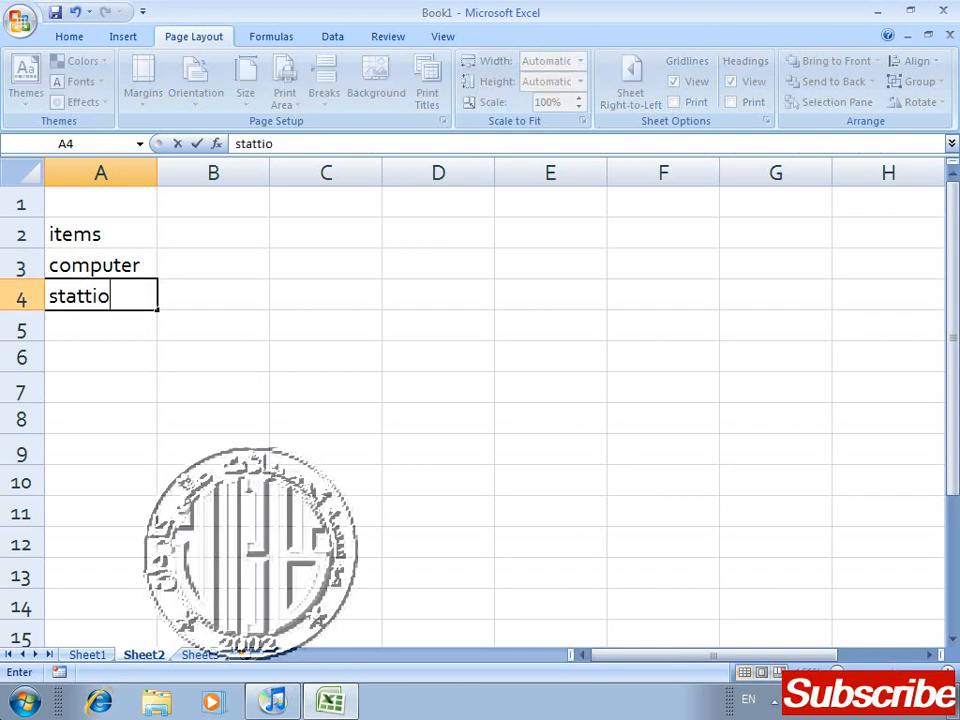
{"action": "key", "text": "BackSpace"}
{"action": "key", "text": "BackSpace"}
{"action": "key", "text": "BackSpace"}
{"action": "key", "text": "BackSpace"}
{"action": "type", "text": "ionar"}
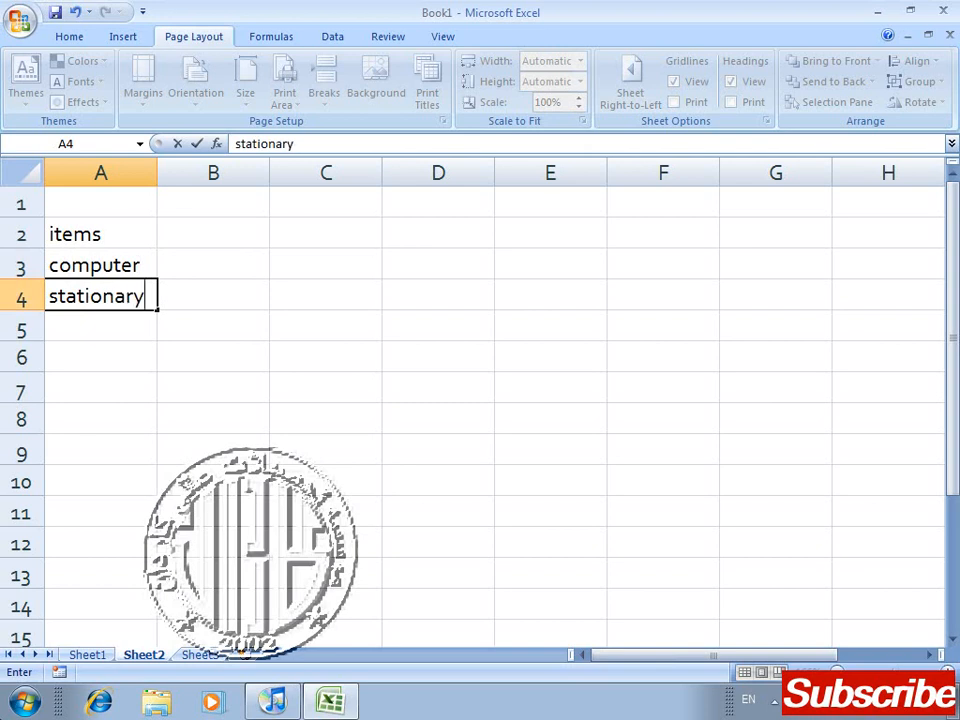
{"action": "type", "text": "y"}
{"action": "key", "text": "Return"}
Step: Add "furniture" in A5 and "house hold" in A6 to the items list
{"action": "type", "text": "f"}
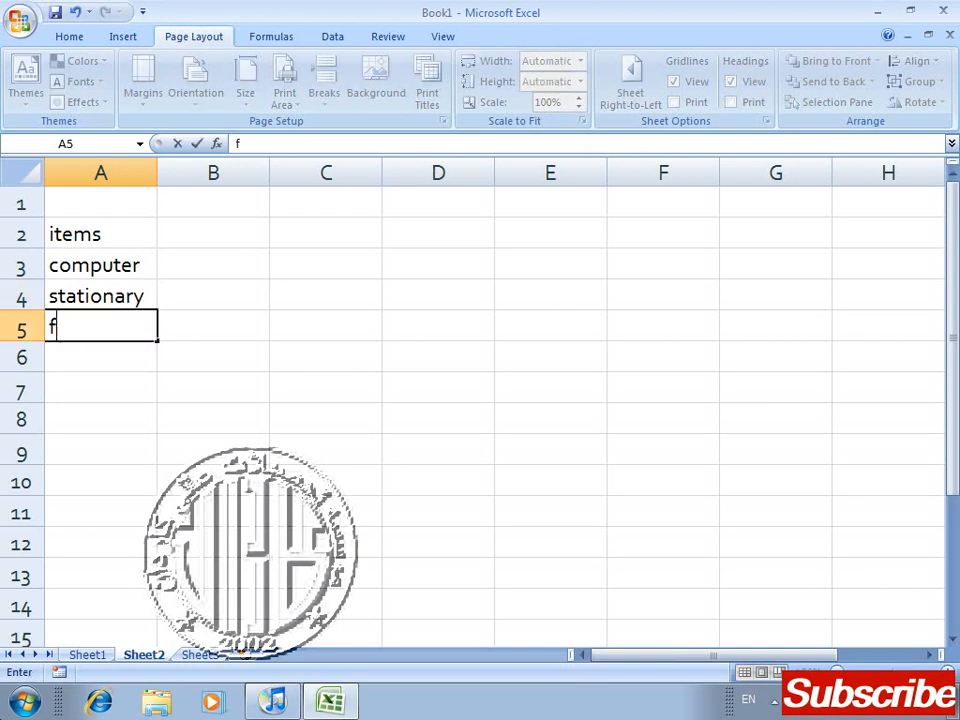
{"action": "type", "text": "urniture"}
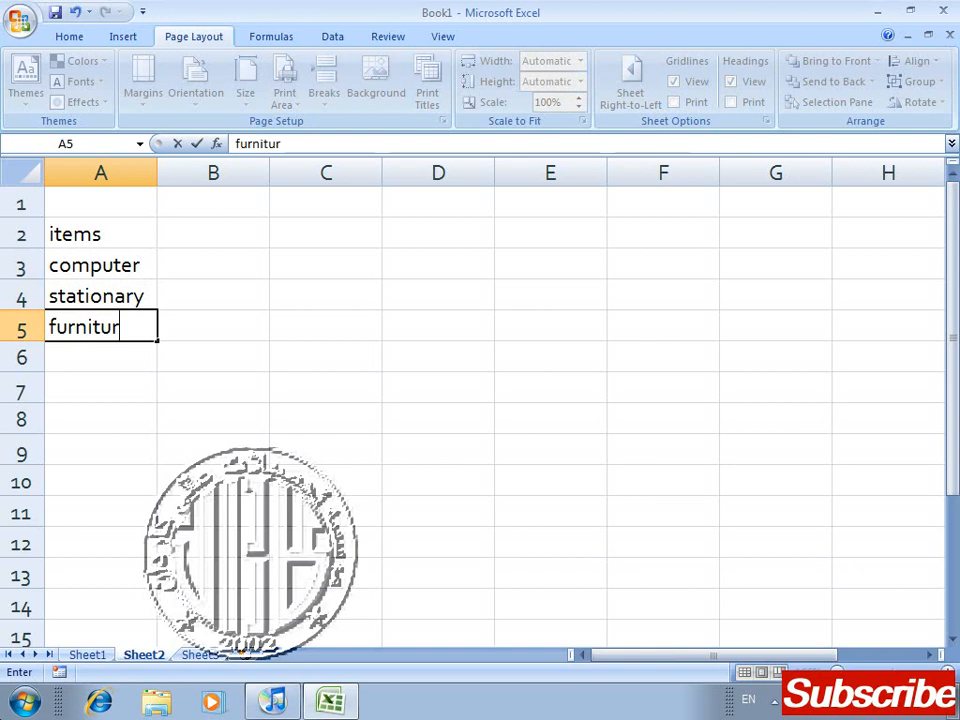
{"action": "key", "text": "Return"}
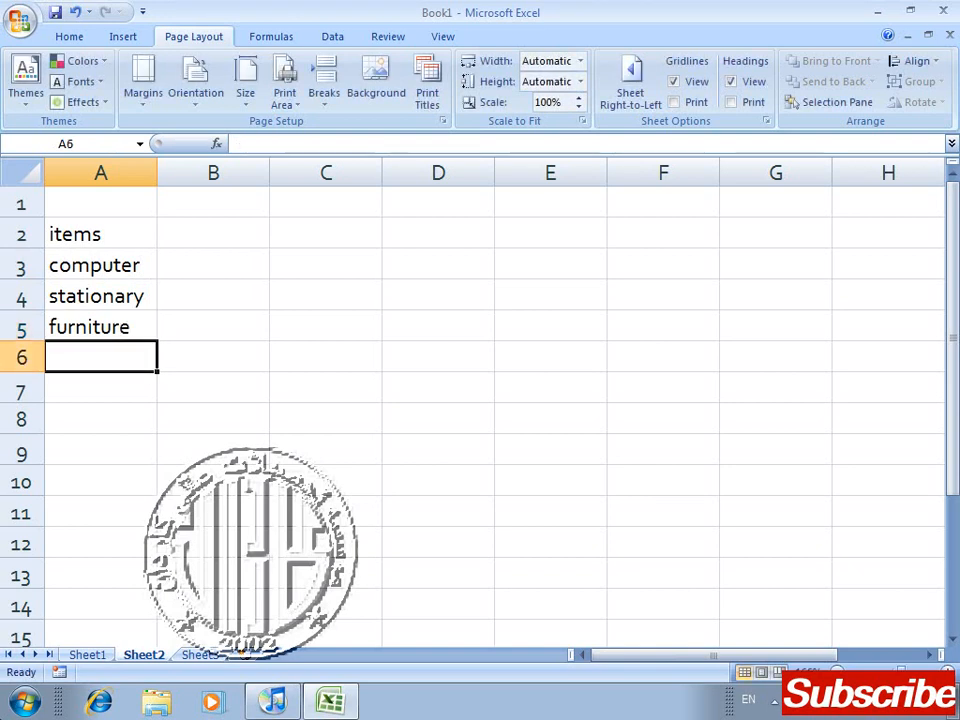
{"action": "type", "text": "hus"}
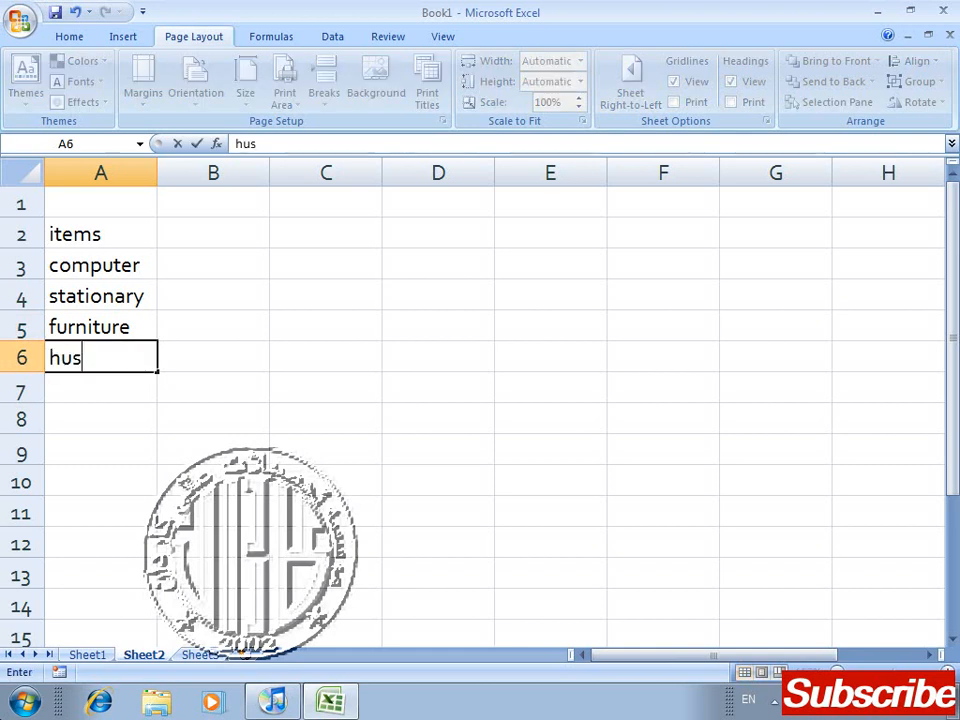
{"action": "key", "text": "BackSpace"}
{"action": "key", "text": "BackSpace"}
{"action": "type", "text": "oues"}
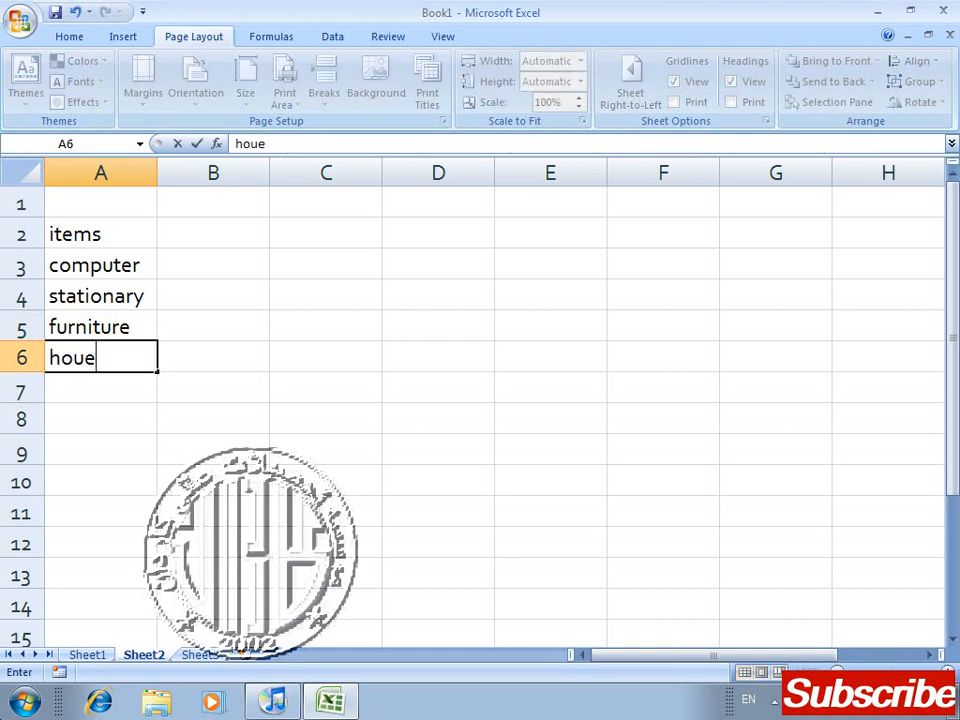
{"action": "key", "text": "BackSpace"}
{"action": "key", "text": "BackSpace"}
{"action": "type", "text": "se hold"}
{"action": "key", "text": "Return"}
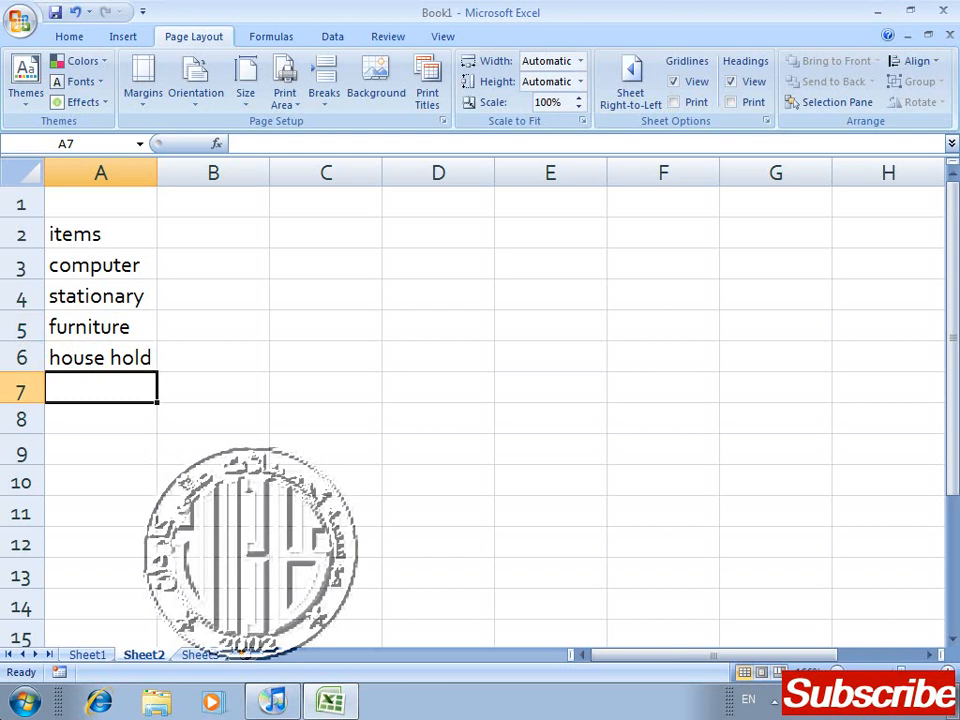
Step: Add "office items" to the list in cell A7
{"action": "type", "text": "office "}
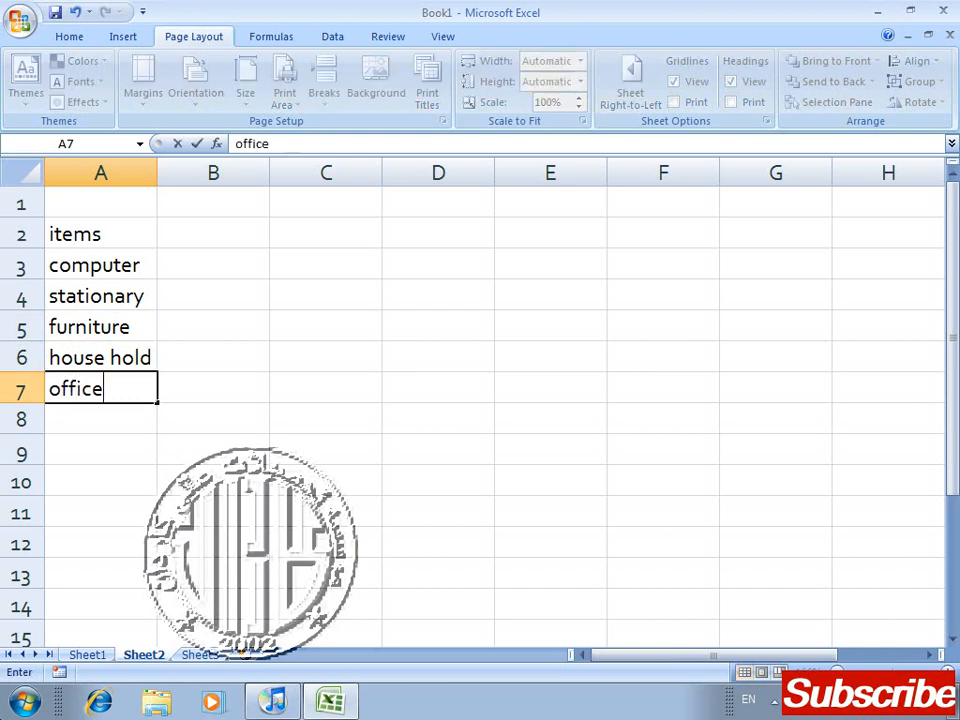
{"action": "type", "text": "items"}
{"action": "key", "text": "Return"}
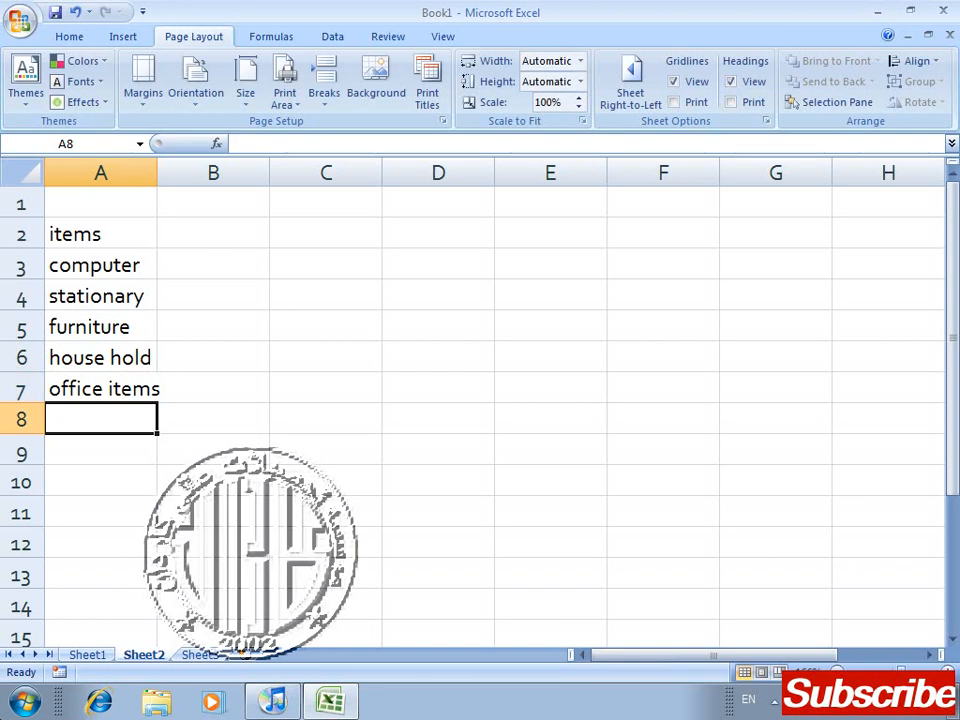
Step: Add "construction" as the last entry of the items list in cell A8
{"action": "type", "text": "co"}
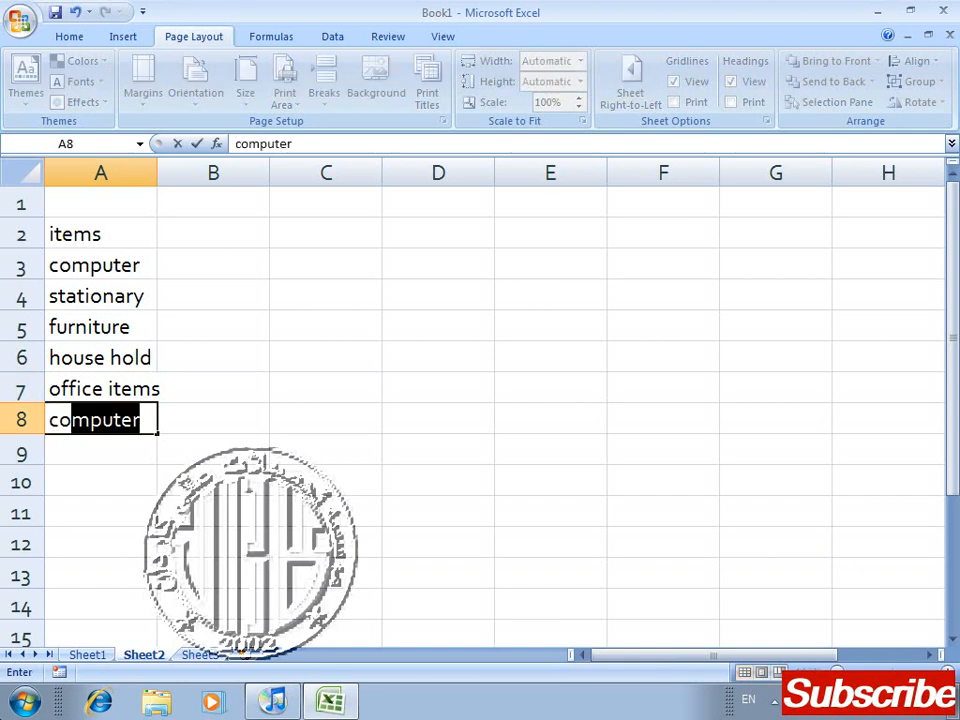
{"action": "key", "text": "BackSpace"}
{"action": "key", "text": "BackSpace"}
{"action": "type", "text": "o"}
{"action": "key", "text": "BackSpace"}
{"action": "key", "text": "BackSpace"}
{"action": "key", "text": "BackSpace"}
{"action": "type", "text": "const"}
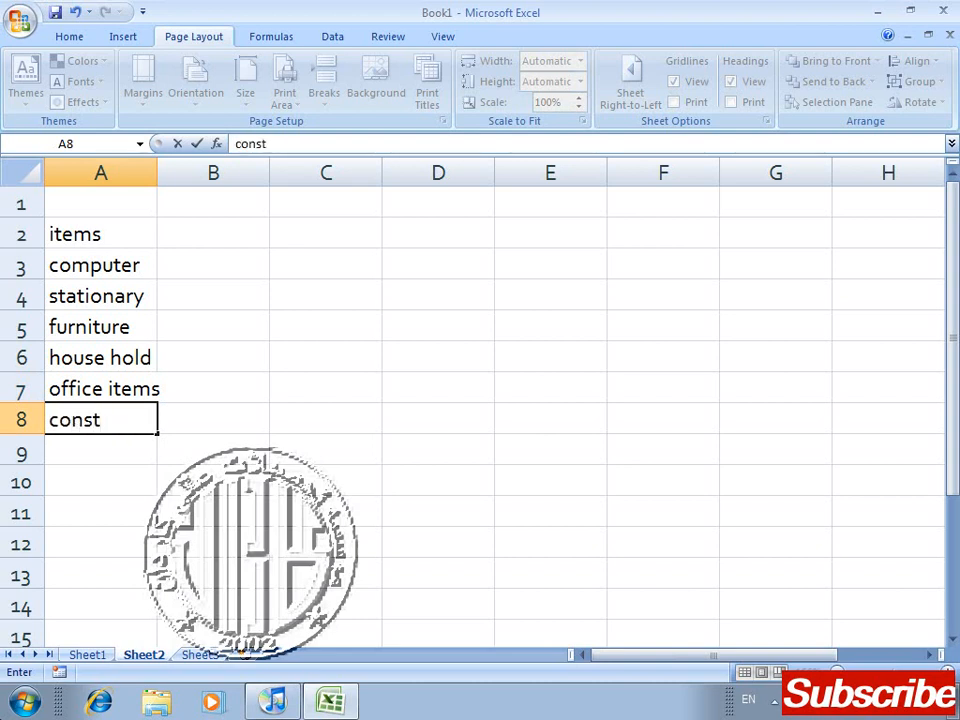
{"action": "type", "text": "ruction"}
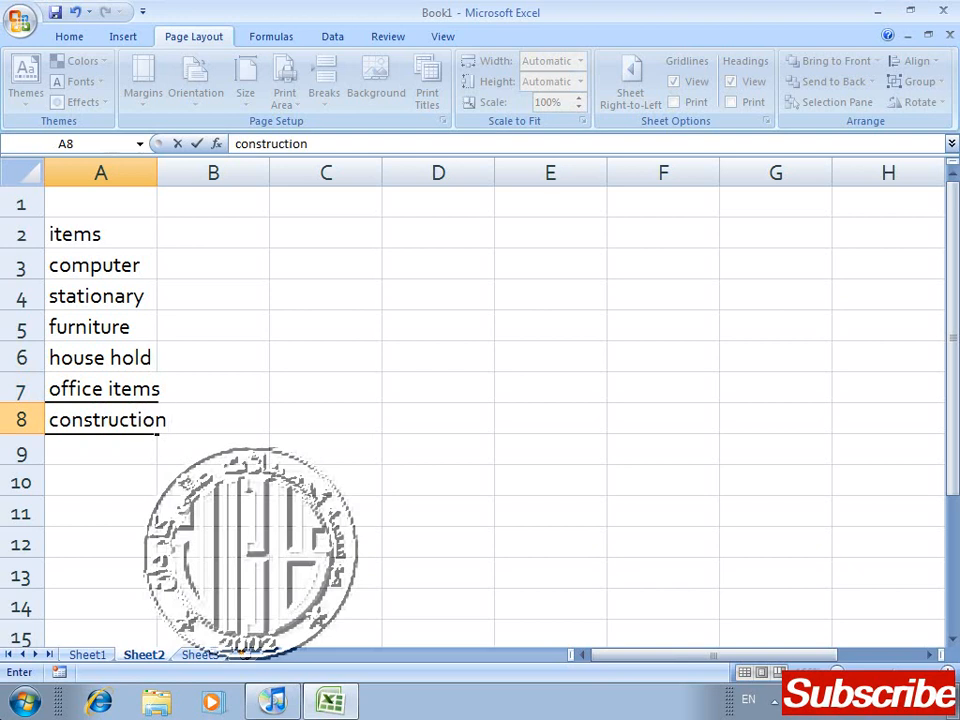
{"action": "key", "text": "Return"}
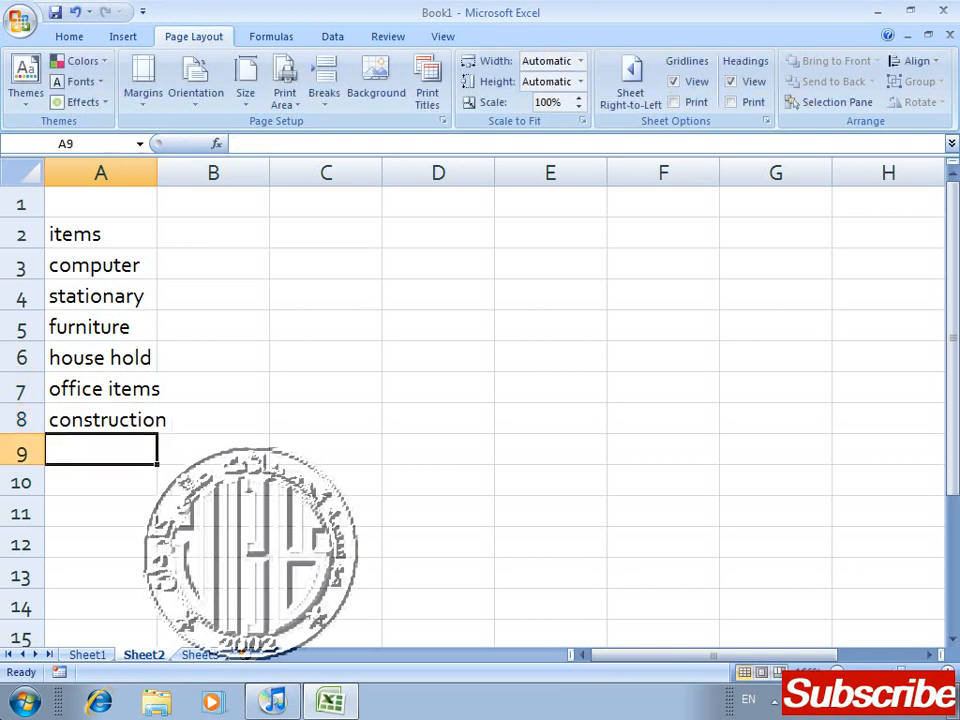
{"action": "key", "text": "Up"}
{"action": "key", "text": "Up"}
{"action": "key", "text": "Up"}
{"action": "key", "text": "Up"}
{"action": "key", "text": "Up"}
{"action": "key", "text": "Up"}
{"action": "key", "text": "shift+Down"}
{"action": "key", "text": "shift+Down"}
{"action": "key", "text": "shift+Down"}
{"action": "key", "text": "shift+Down"}
{"action": "key", "text": "shift+Down"}
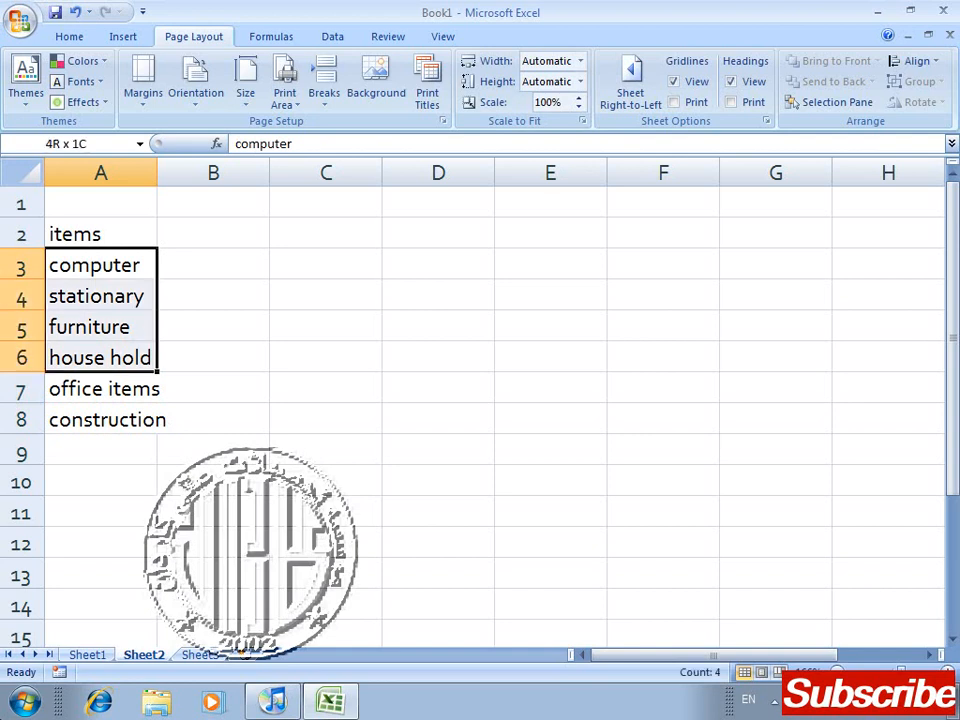
{"action": "key", "text": "ctrl+c"}
{"action": "key", "text": "Down"}
{"action": "key", "text": "Down"}
{"action": "key", "text": "Down"}
{"action": "key", "text": "Down"}
{"action": "key", "text": "Down"}
{"action": "key", "text": "Down"}
{"action": "key", "text": "Down"}
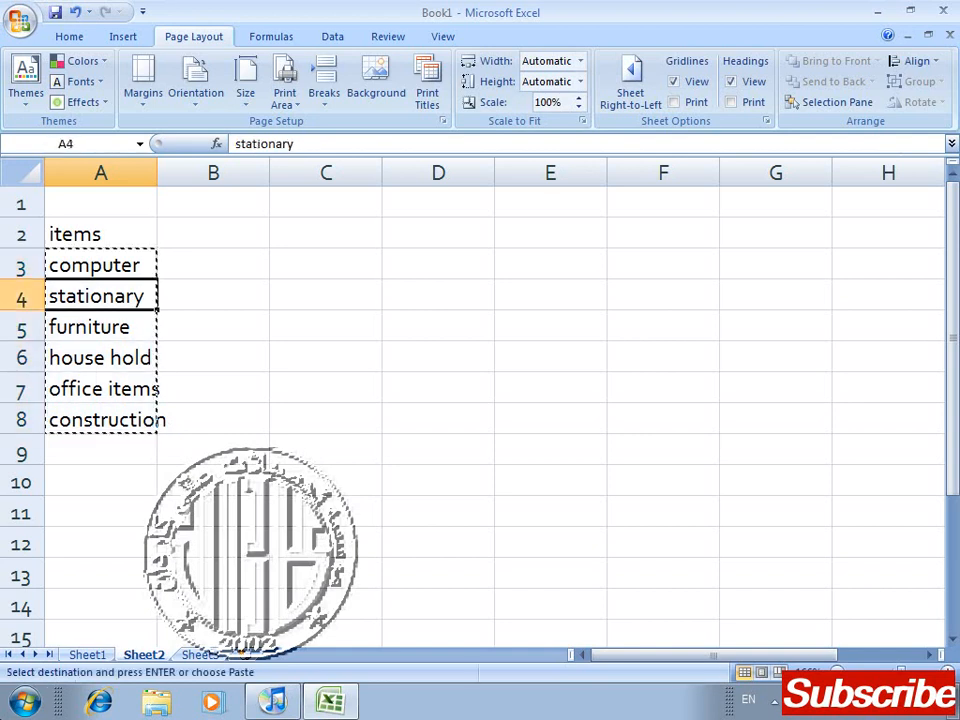
{"action": "key", "text": "Escape"}
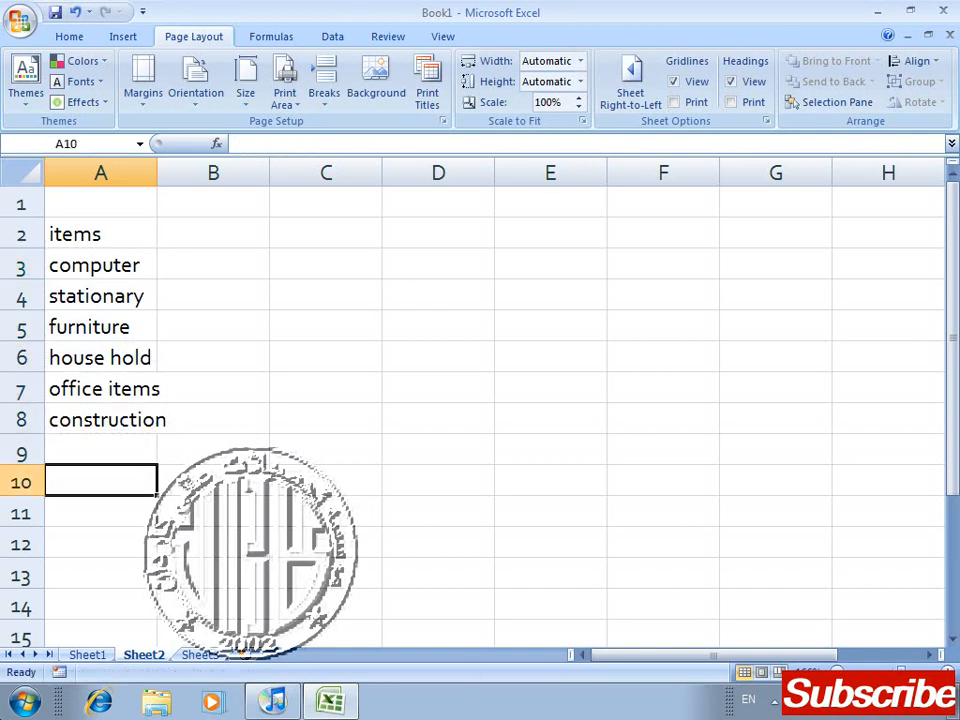
Step: Try to extend the entries in A3:A8 down column A with the fill handle
{"action": "key", "text": "Up"}
{"action": "key", "text": "Up"}
{"action": "key", "text": "Up"}
{"action": "key", "text": "Up"}
{"action": "key", "text": "Up"}
{"action": "key", "text": "Up"}
{"action": "key", "text": "Up"}
{"action": "key", "text": "Up"}
{"action": "key", "text": "Down"}
{"action": "key", "text": "shift+Down"}
{"action": "key", "text": "shift+Down"}
{"action": "key", "text": "shift+Down"}
{"action": "key", "text": "shift+Down"}
{"action": "key", "text": "shift+Down"}
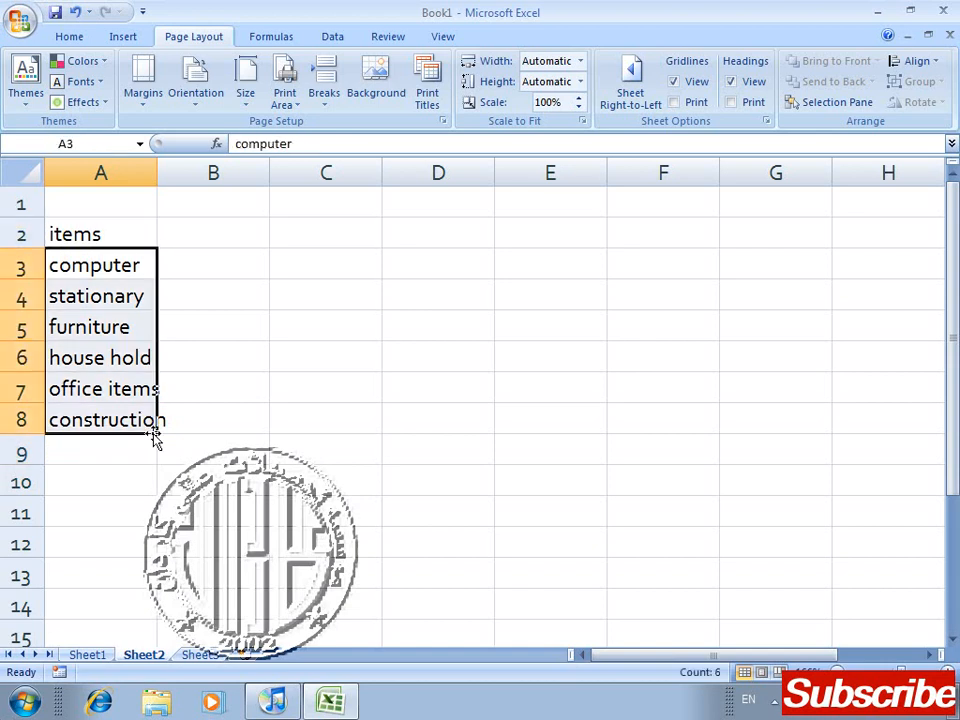
{"action": "left_click_drag", "start_coordinate": [156, 432], "coordinate": [154, 290]}
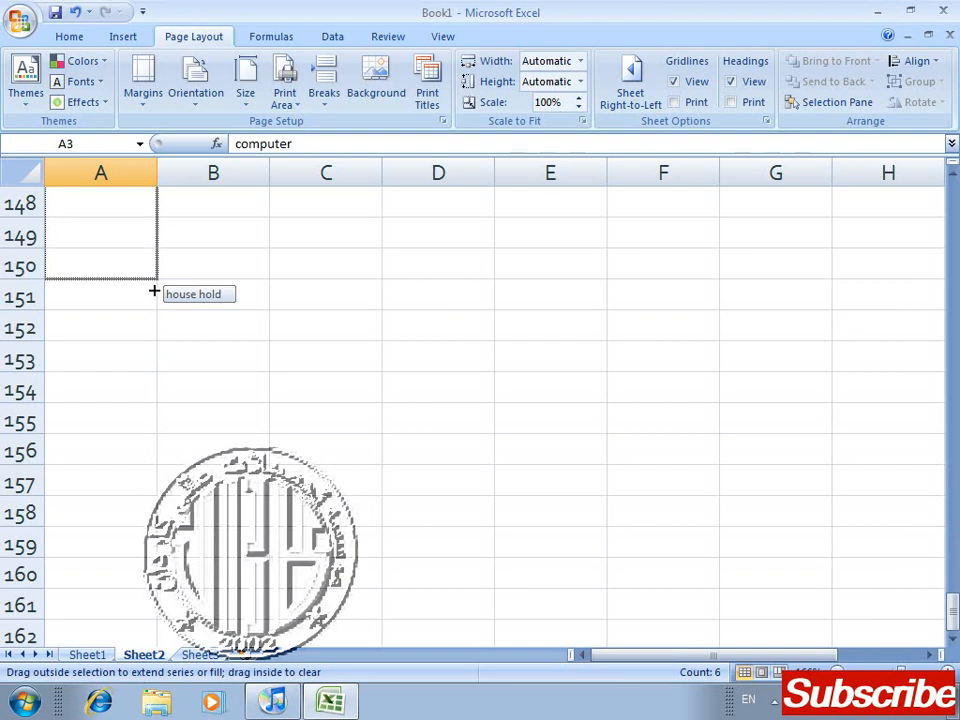
{"action": "left_click_drag", "start_coordinate": [154, 290], "coordinate": [169, 178]}
{"action": "left_click_drag", "start_coordinate": [171, 216], "coordinate": [177, 308]}
Step: Open the print preview of Sheet2 and close it again
{"action": "left_click", "coordinate": [240, 324]}
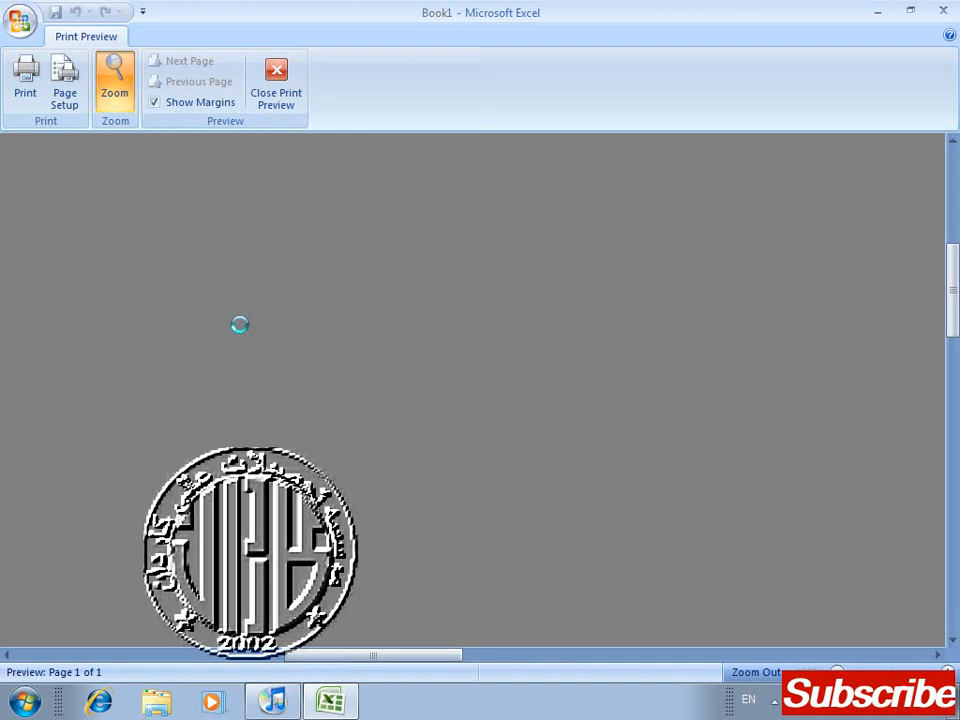
{"action": "key", "text": "Escape"}
{"action": "mouse_move", "coordinate": [956, 345]}
{"action": "left_mouse_down"}
{"action": "mouse_move", "coordinate": [957, 365]}
{"action": "mouse_move", "coordinate": [957, 352]}
{"action": "left_mouse_up"}
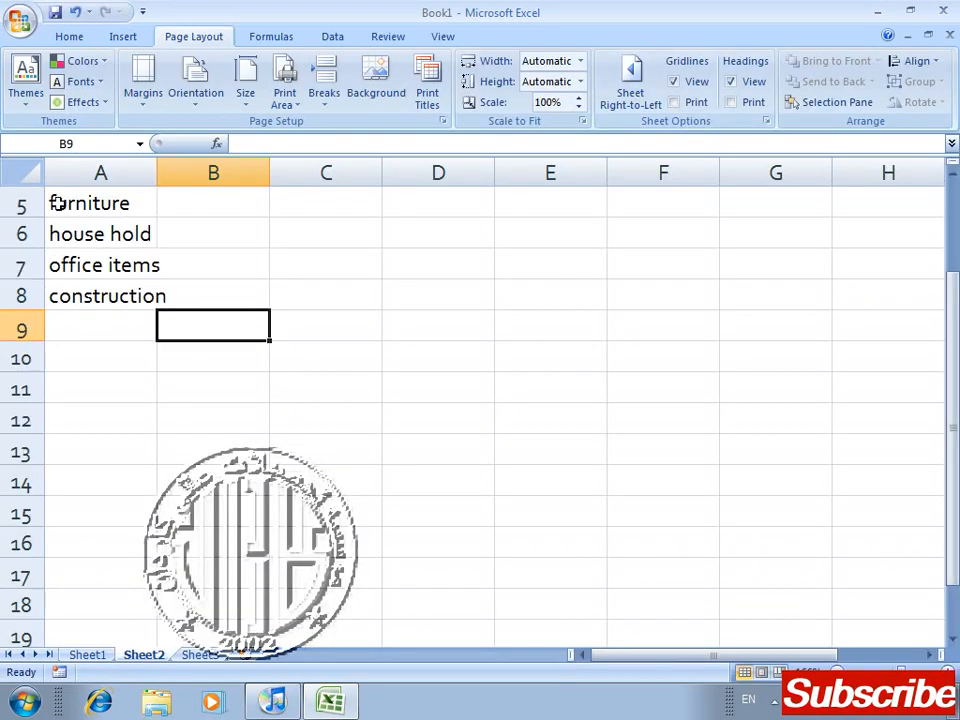
Step: Look down column A to locate the first page break, and return to the items heading in A2
{"action": "left_click", "coordinate": [90, 203]}
{"action": "key", "text": "Down"}
{"action": "key", "text": "Down"}
{"action": "key", "text": "Down"}
{"action": "key", "text": "Down"}
{"action": "key", "text": "Down"}
{"action": "key", "text": "Down"}
{"action": "key", "text": "Down"}
{"action": "key", "text": "Down"}
{"action": "key", "text": "Down"}
{"action": "key", "text": "Down"}
{"action": "key", "text": "Down"}
{"action": "key", "text": "Down"}
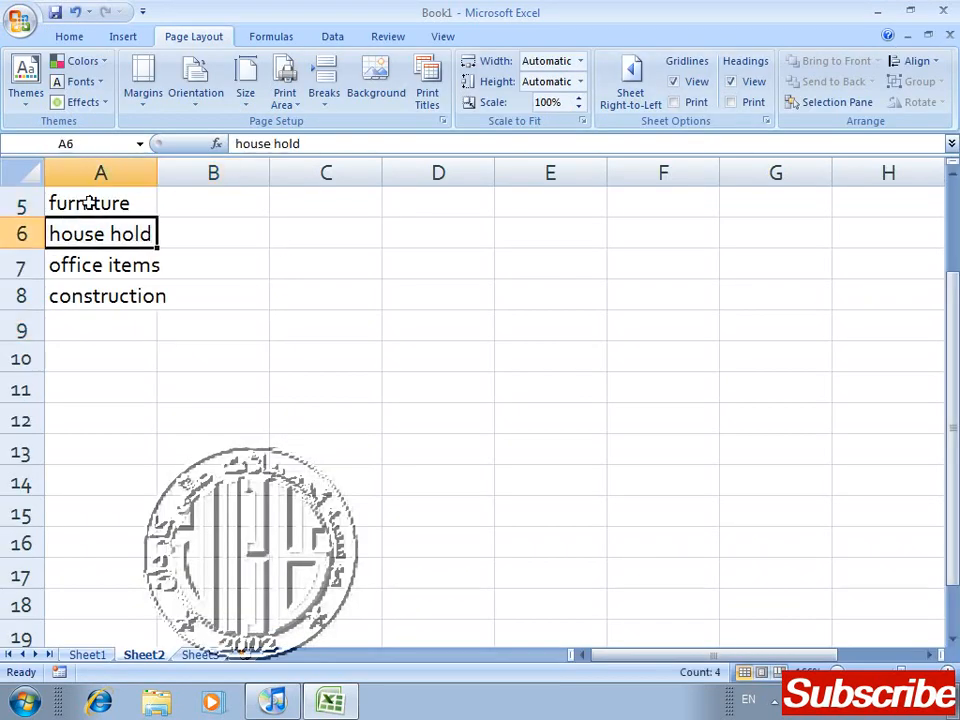
{"action": "key", "text": "Down"}
{"action": "key", "text": "Down"}
{"action": "key", "text": "Down"}
{"action": "key", "text": "Down"}
{"action": "key", "text": "Down"}
{"action": "key", "text": "Down"}
{"action": "key", "text": "Down"}
{"action": "key", "text": "Down"}
{"action": "key", "text": "Down"}
{"action": "key", "text": "Down"}
{"action": "key", "text": "Down"}
{"action": "key", "text": "Down"}
{"action": "key", "text": "Down"}
{"action": "key", "text": "Down"}
{"action": "key", "text": "Down"}
{"action": "key", "text": "Down"}
{"action": "key", "text": "Down"}
{"action": "key", "text": "Down"}
{"action": "key", "text": "Down"}
{"action": "key", "text": "Down"}
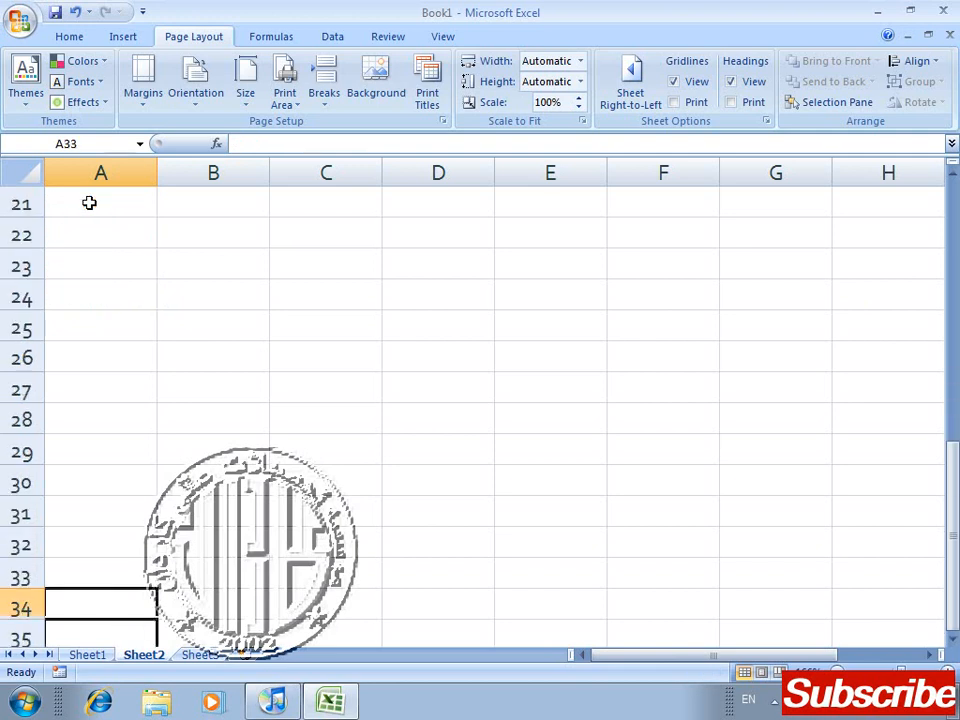
{"action": "key", "text": "Up"}
{"action": "key", "text": "Up"}
{"action": "key", "text": "Up"}
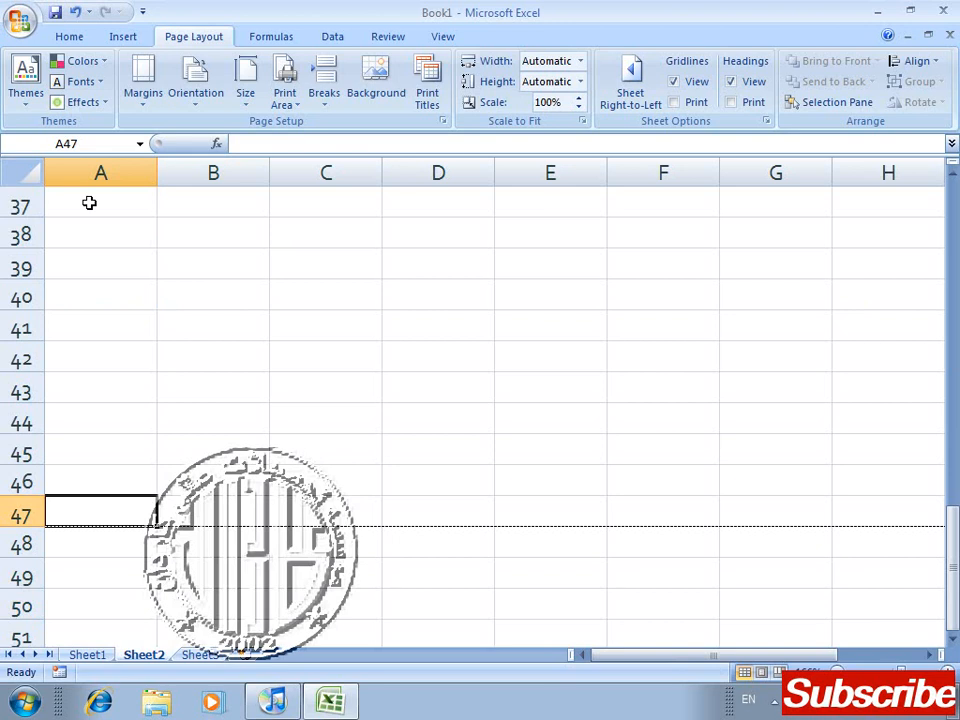
{"action": "key", "text": "Up"}
{"action": "key", "text": "Up"}
{"action": "key", "text": "Up"}
{"action": "key", "text": "Up"}
{"action": "key", "text": "Up"}
{"action": "key", "text": "Up"}
{"action": "key", "text": "Up"}
{"action": "key", "text": "Up"}
{"action": "key", "text": "Up"}
{"action": "key", "text": "Up"}
{"action": "key", "text": "Up"}
{"action": "key", "text": "Up"}
{"action": "key", "text": "Up"}
{"action": "key", "text": "Up"}
{"action": "key", "text": "Up"}
{"action": "key", "text": "Up"}
{"action": "key", "text": "Up"}
{"action": "key", "text": "Up"}
{"action": "key", "text": "Up"}
{"action": "key", "text": "Up"}
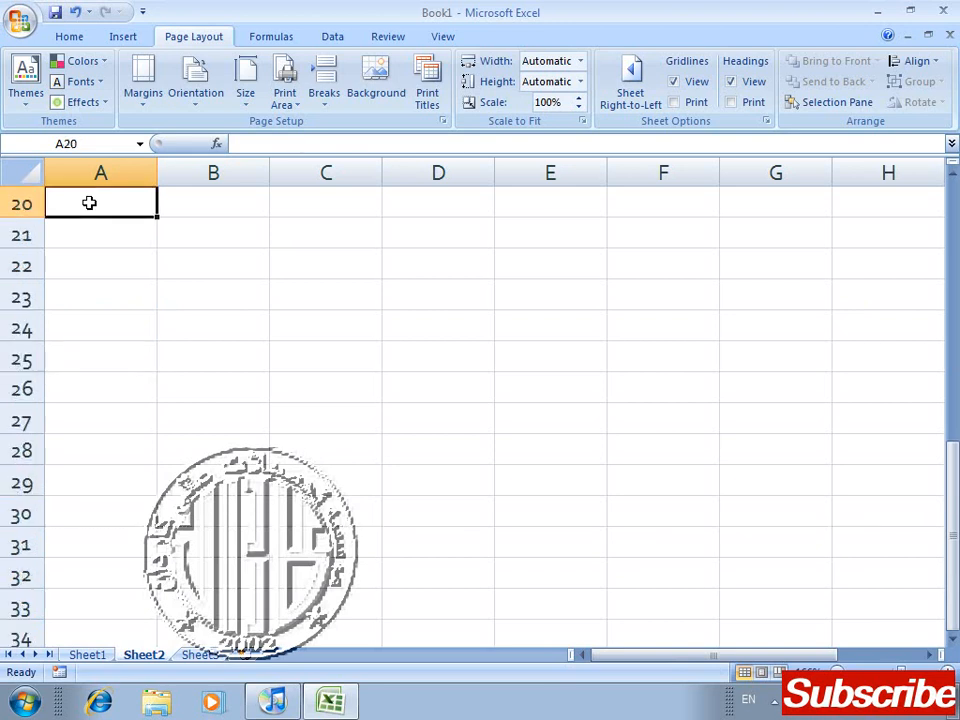
{"action": "key", "text": "Up"}
{"action": "key", "text": "Up"}
{"action": "key", "text": "Up"}
{"action": "key", "text": "Up"}
{"action": "key", "text": "Up"}
{"action": "key", "text": "Up"}
{"action": "key", "text": "Up"}
{"action": "key", "text": "Up"}
{"action": "key", "text": "Up"}
{"action": "key", "text": "Up"}
{"action": "key", "text": "Down"}
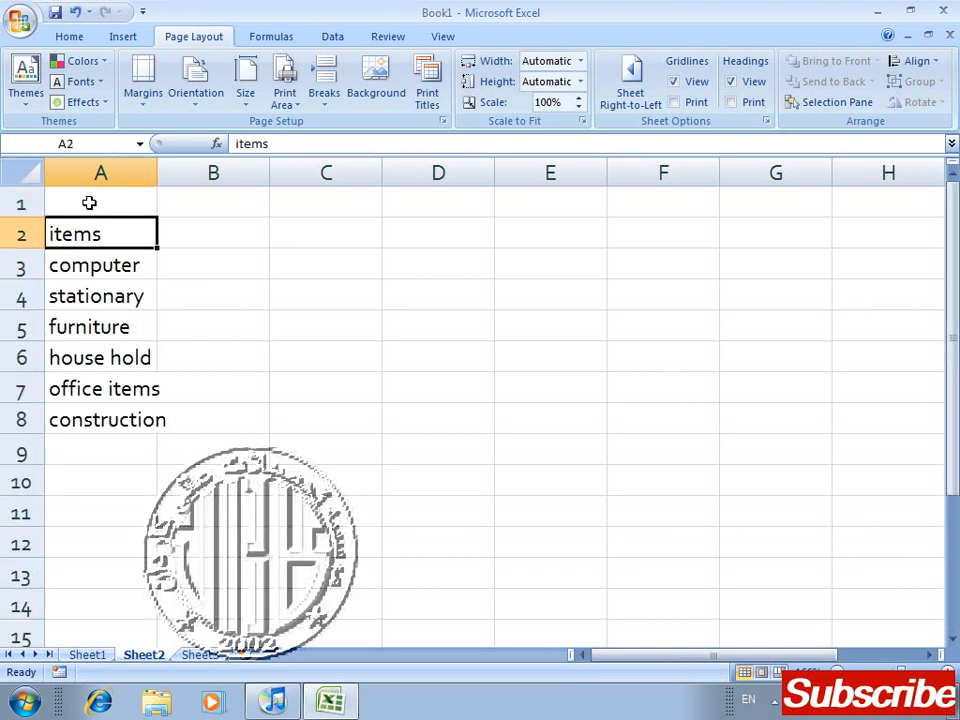
Step: Fill the entries of A3:A8 down column A to row 47, at the first page break
{"action": "key", "text": "shift+Down"}
{"action": "key", "text": "shift+Down"}
{"action": "key", "text": "shift+Down"}
{"action": "key", "text": "shift+Down"}
{"action": "key", "text": "Down"}
{"action": "key", "text": "shift+Down"}
{"action": "key", "text": "shift+Down"}
{"action": "key", "text": "shift+Down"}
{"action": "key", "text": "shift+Down"}
{"action": "key", "text": "shift+Down"}
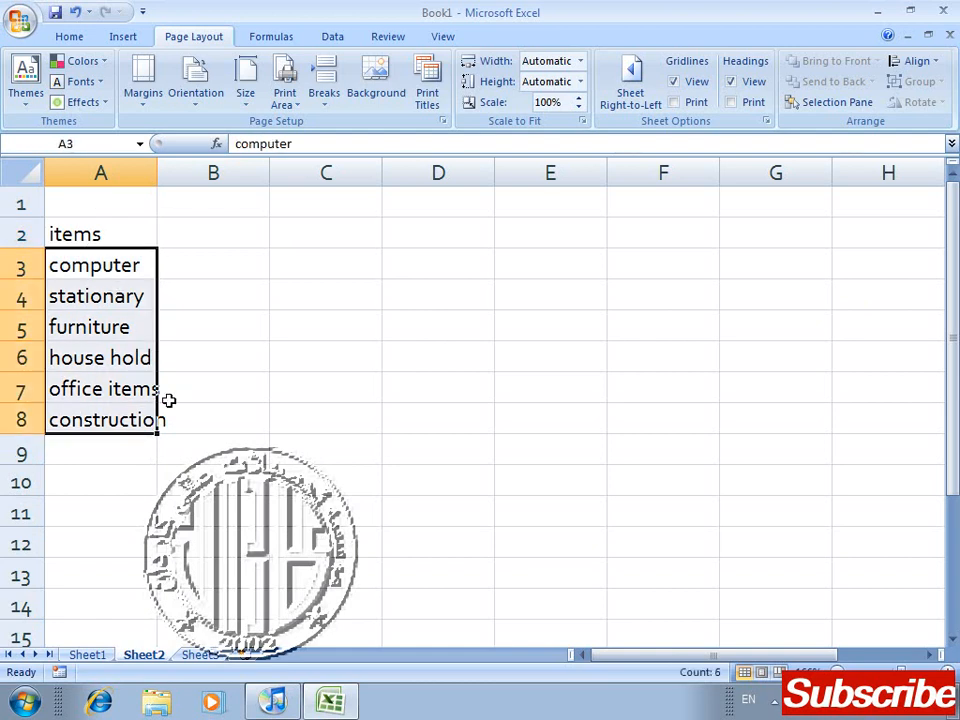
{"action": "left_click_drag", "start_coordinate": [157, 433], "coordinate": [139, 360]}
{"action": "left_click", "coordinate": [306, 241]}
{"action": "key", "text": "Left"}
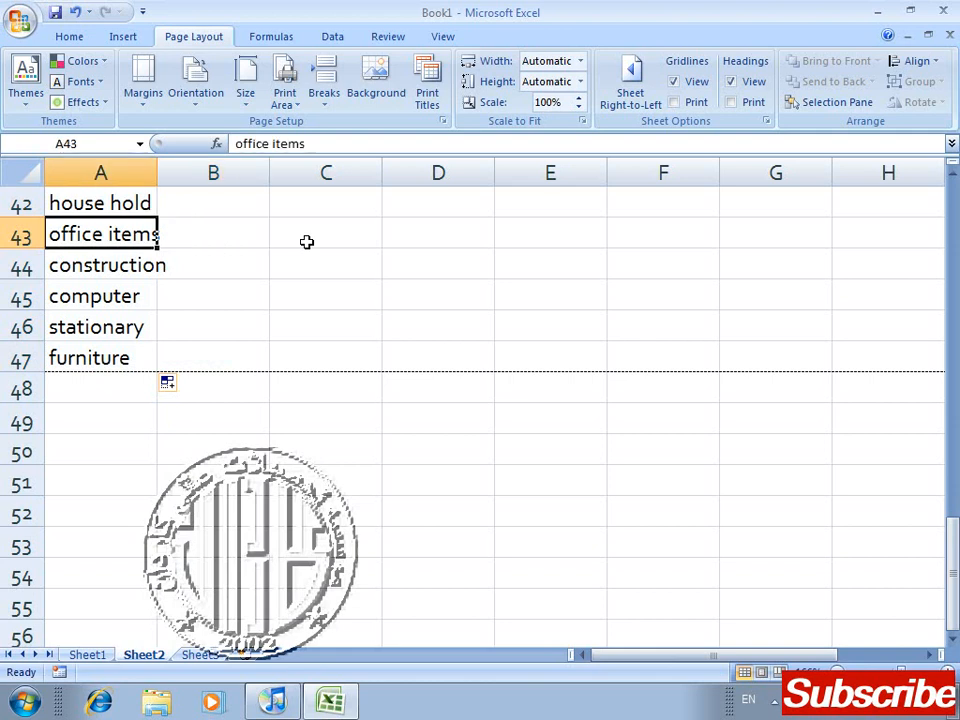
Step: Enter filler text such as sdf, ads, ff and sdaaf down J3:J16, just past the vertical page break
{"action": "key", "text": "Right"}
{"action": "key", "text": "Right"}
{"action": "key", "text": "Right"}
{"action": "key", "text": "Right"}
{"action": "key", "text": "Right"}
{"action": "key", "text": "Right"}
{"action": "key", "text": "Right"}
{"action": "key", "text": "Right"}
{"action": "key", "text": "Right"}
{"action": "key", "text": "Right"}
{"action": "key", "text": "Right"}
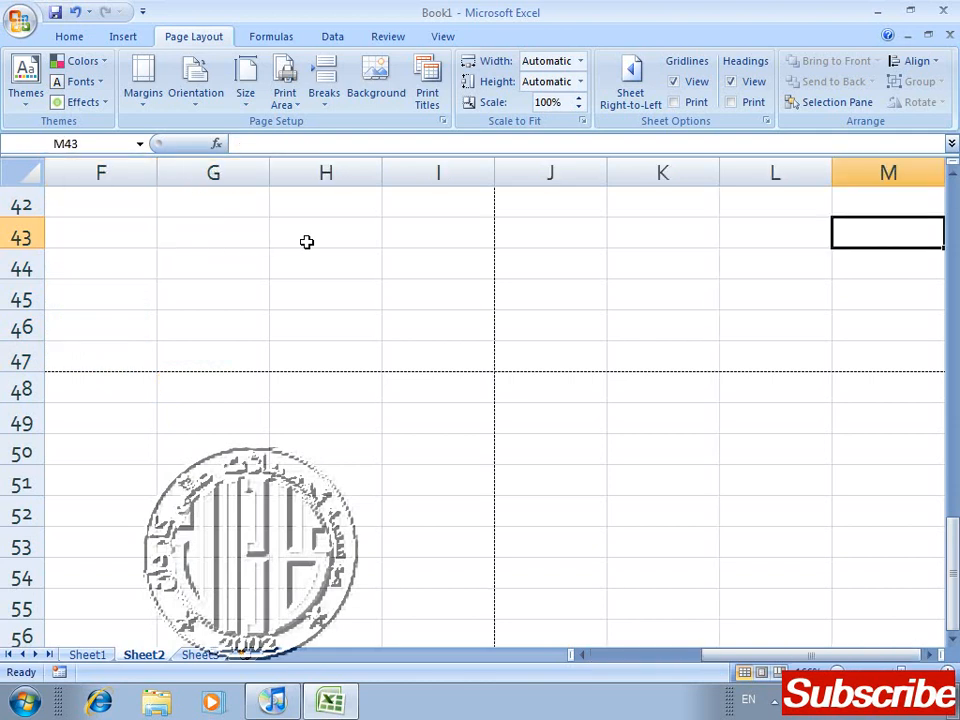
{"action": "key", "text": "Left"}
{"action": "key", "text": "Up"}
{"action": "key", "text": "Up"}
{"action": "key", "text": "Up"}
{"action": "key", "text": "Up"}
{"action": "key", "text": "Up"}
{"action": "key", "text": "Up"}
{"action": "key", "text": "Up"}
{"action": "key", "text": "Up"}
{"action": "key", "text": "Up"}
{"action": "key", "text": "Up"}
{"action": "key", "text": "Up"}
{"action": "key", "text": "Up"}
{"action": "key", "text": "Up"}
{"action": "key", "text": "Up"}
{"action": "key", "text": "Up"}
{"action": "key", "text": "Up"}
{"action": "key", "text": "Up"}
{"action": "key", "text": "Up"}
{"action": "key", "text": "Up"}
{"action": "key", "text": "Up"}
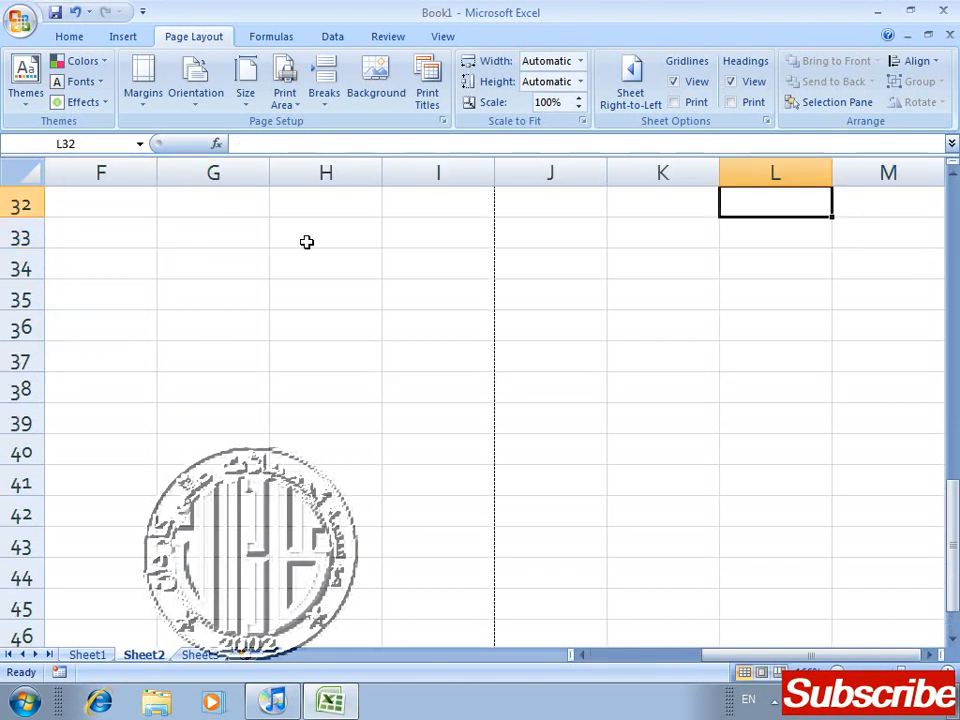
{"action": "key", "text": "Left"}
{"action": "key", "text": "Up"}
{"action": "key", "text": "Up"}
{"action": "key", "text": "Up"}
{"action": "key", "text": "Up"}
{"action": "key", "text": "Up"}
{"action": "key", "text": "Up"}
{"action": "key", "text": "Up"}
{"action": "key", "text": "Up"}
{"action": "key", "text": "Up"}
{"action": "key", "text": "Up"}
{"action": "key", "text": "Up"}
{"action": "key", "text": "Up"}
{"action": "key", "text": "Up"}
{"action": "key", "text": "Up"}
{"action": "key", "text": "Up"}
{"action": "key", "text": "Up"}
{"action": "key", "text": "Up"}
{"action": "key", "text": "Up"}
{"action": "key", "text": "Up"}
{"action": "key", "text": "Up"}
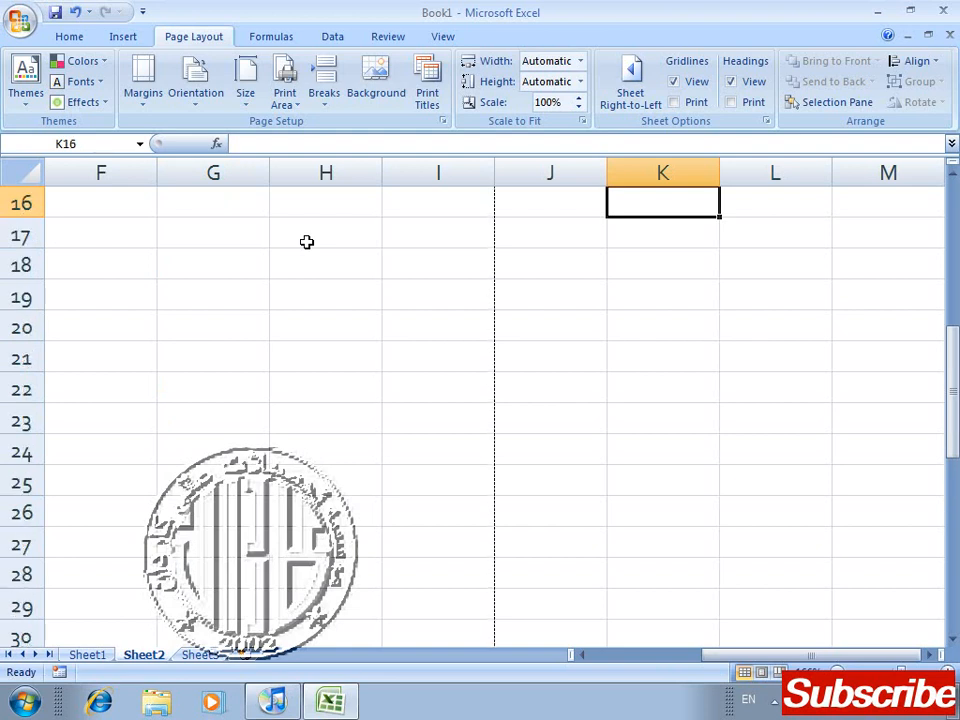
{"action": "key", "text": "Down"}
{"action": "key", "text": "Down"}
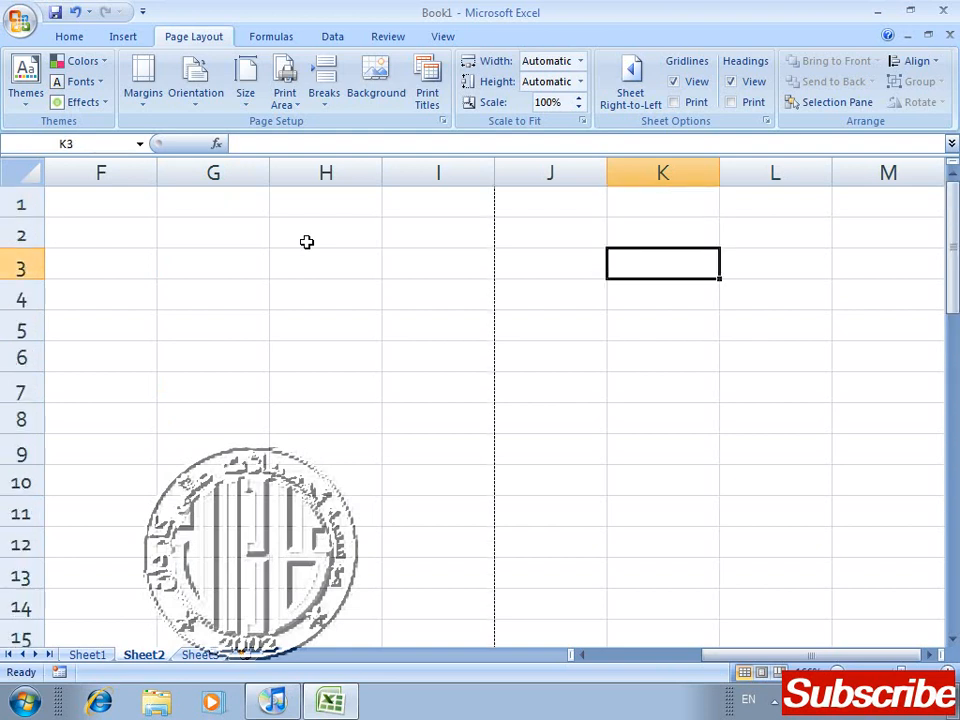
{"action": "key", "text": "Up"}
{"action": "key", "text": "Left"}
{"action": "key", "text": "Down"}
{"action": "type", "text": "sdf ads ff sdaaf dsa ff sada ff sada fs adaf asa df"}
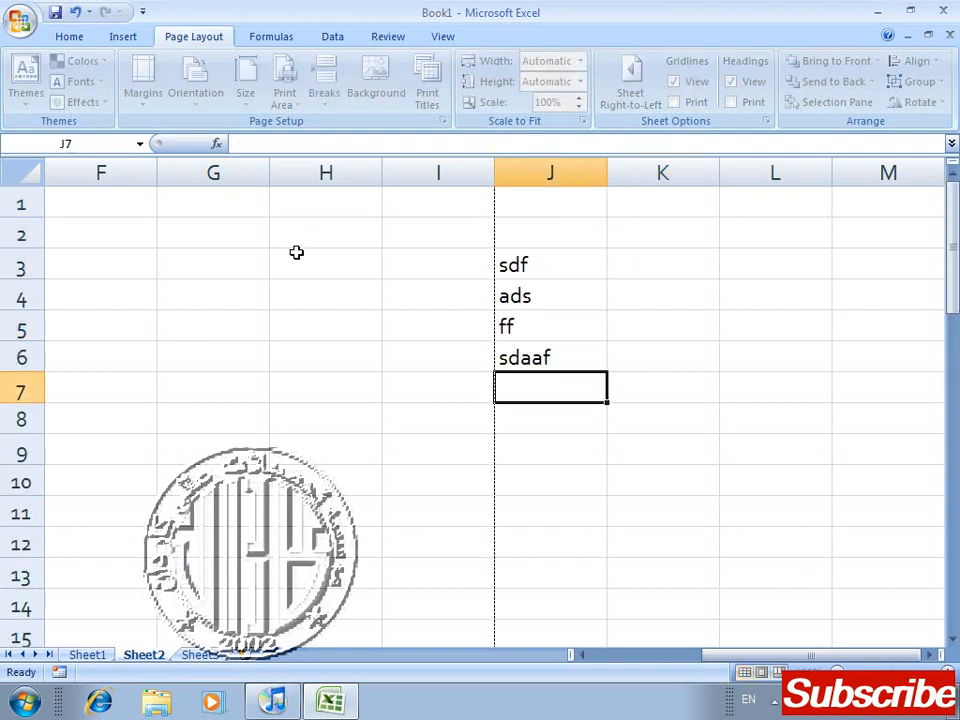
{"action": "type", "text": "ds f"}
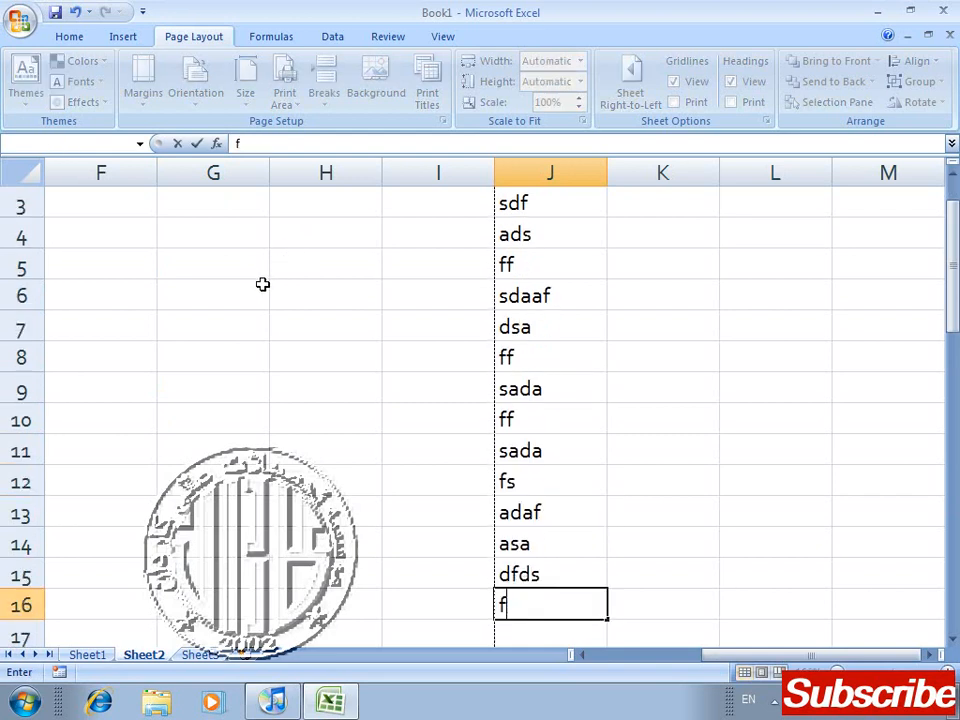
Step: Enter filler text such as sdf, as, df and sa in B3:B15, with asddf in C7 and sd in C8
{"action": "key", "text": "Left"}
{"action": "key", "text": "Left"}
{"action": "key", "text": "Left"}
{"action": "key", "text": "Left"}
{"action": "key", "text": "Left"}
{"action": "key", "text": "Left"}
{"action": "key", "text": "Left"}
{"action": "key", "text": "Left"}
{"action": "key", "text": "Left"}
{"action": "key", "text": "Right"}
{"action": "key", "text": "Up"}
{"action": "key", "text": "Up"}
{"action": "key", "text": "Up"}
{"action": "key", "text": "Up"}
{"action": "key", "text": "Up"}
{"action": "key", "text": "Up"}
{"action": "key", "text": "Up"}
{"action": "key", "text": "Up"}
{"action": "key", "text": "Up"}
{"action": "key", "text": "Up"}
{"action": "key", "text": "Up"}
{"action": "key", "text": "Up"}
{"action": "key", "text": "Up"}
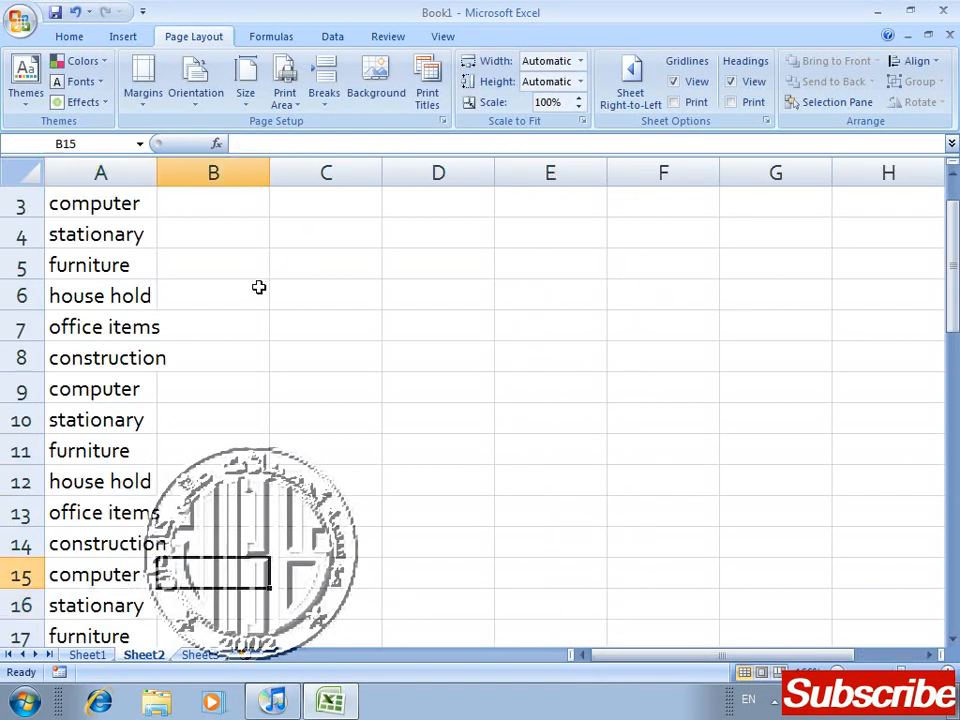
{"action": "type", "text": "sdf"}
{"action": "key", "text": "Return"}
{"action": "type", "text": "as df sa ad"}
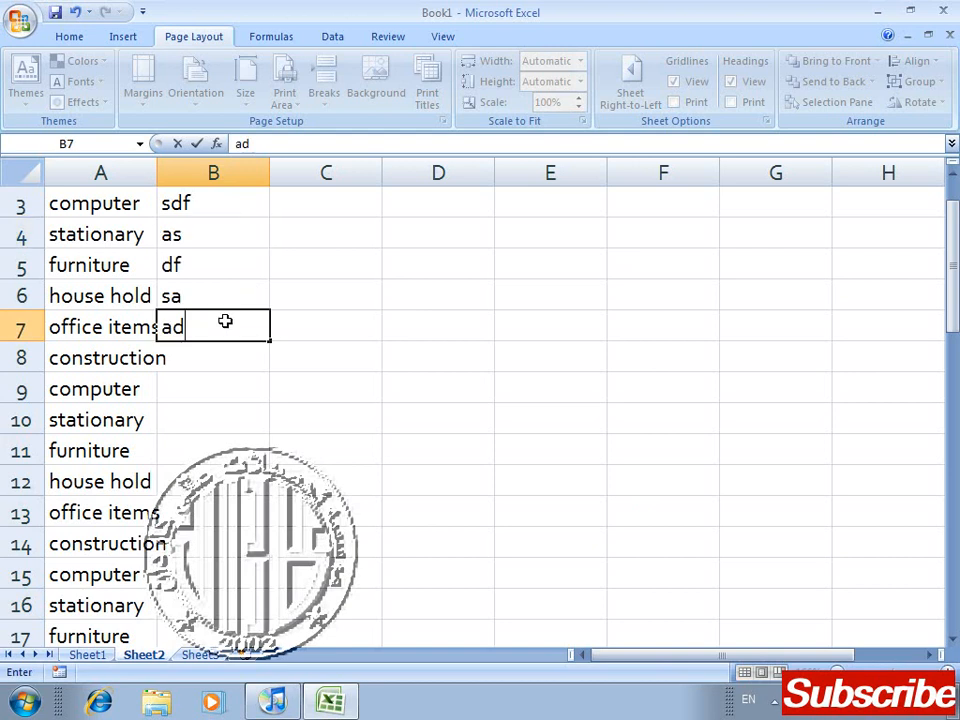
{"action": "key", "text": "Right"}
{"action": "type", "text": "asddf sd"}
{"action": "key", "text": "Left"}
{"action": "type", "text": "f dsadsda af adsa f asa"}
{"action": "key", "text": "Return"}
{"action": "type", "text": "df"}
{"action": "key", "text": "Return"}
{"action": "type", "text": "as"}
{"action": "key", "text": "Return"}
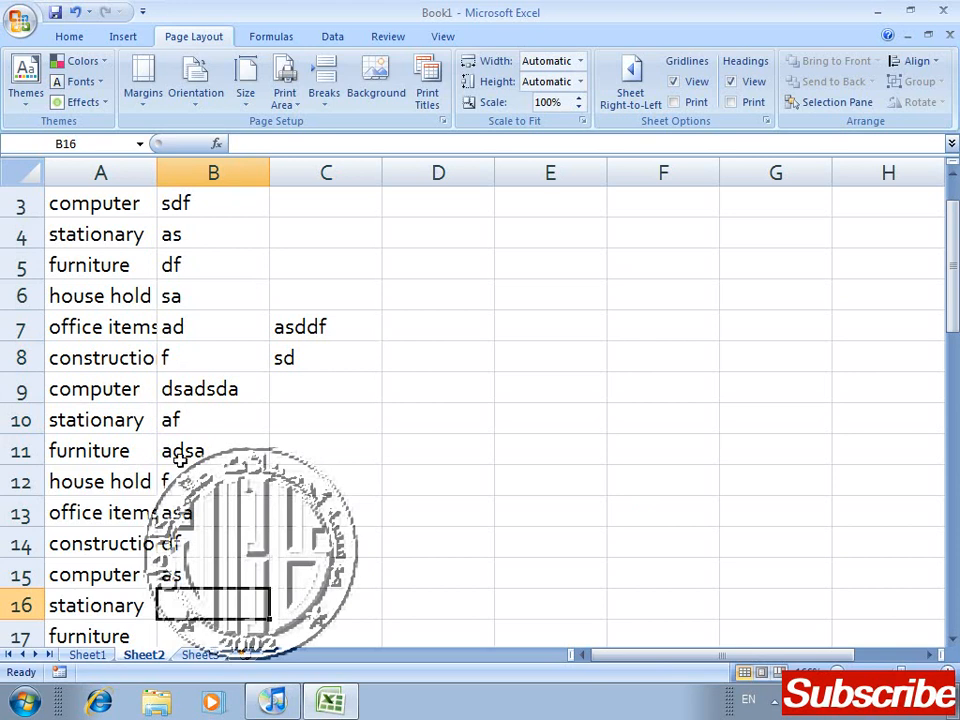
Step: Set column A ($A:$A) as the print title column to repeat at left on Sheet2
{"action": "left_click", "coordinate": [430, 100]}
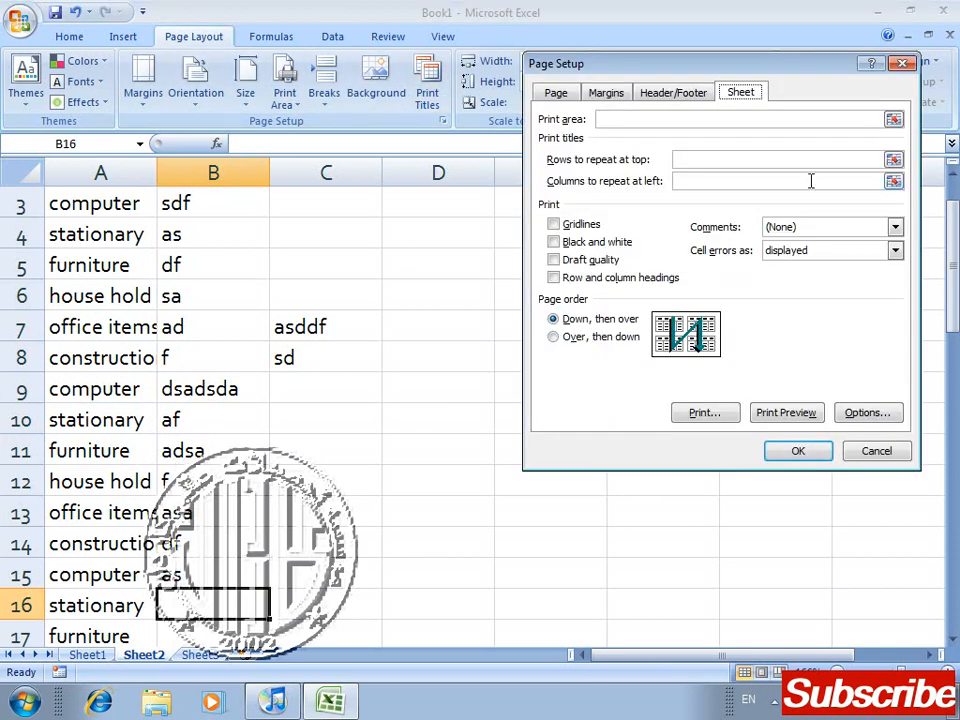
{"action": "left_click", "coordinate": [893, 181]}
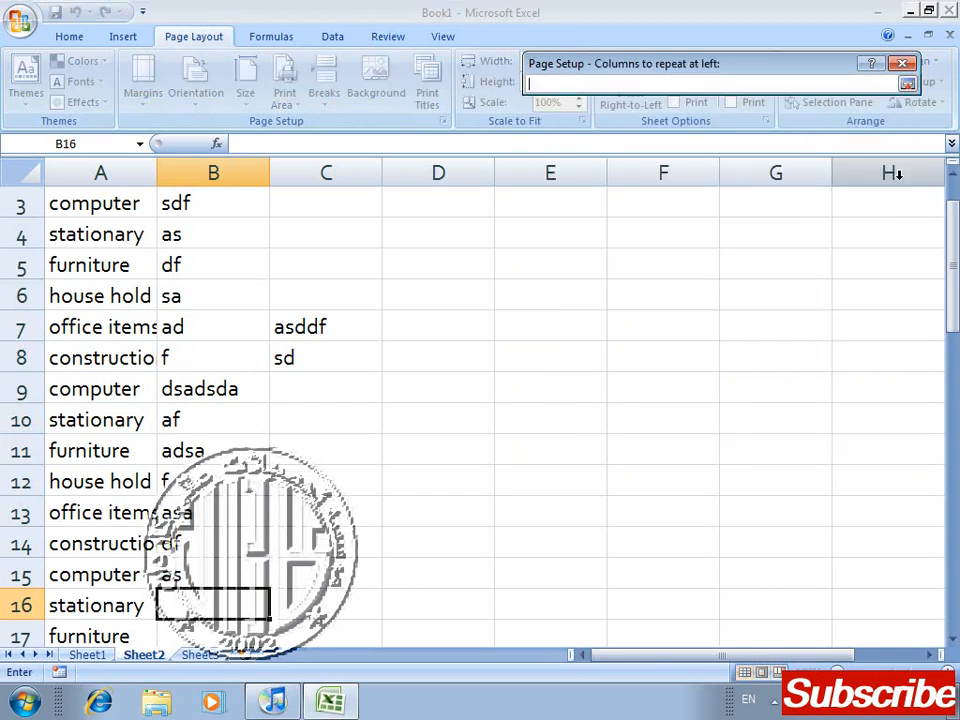
{"action": "left_click", "coordinate": [115, 174]}
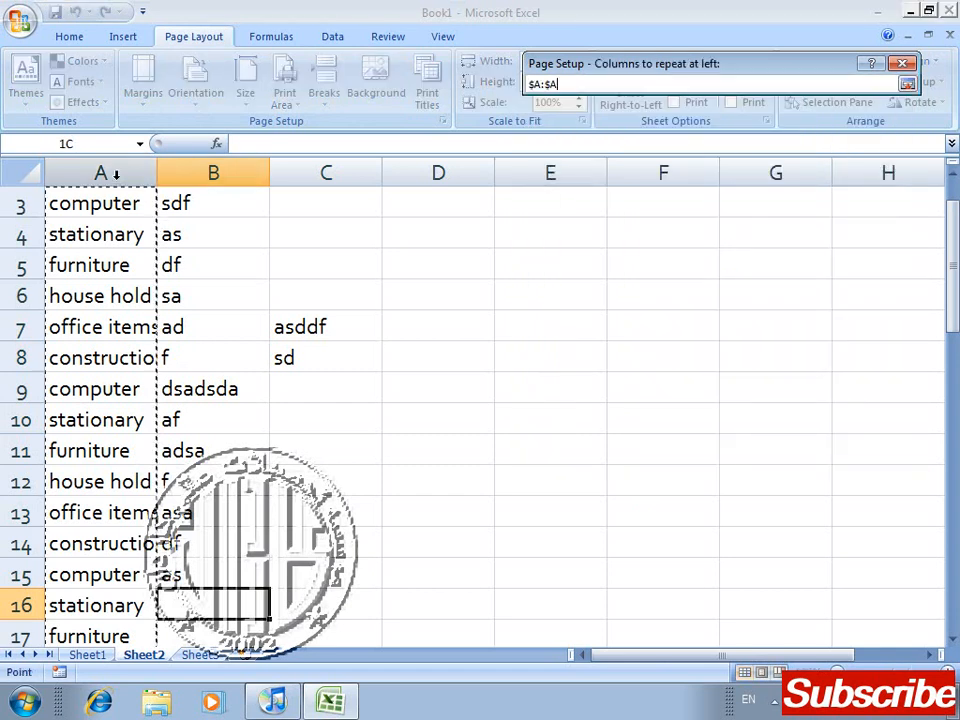
{"action": "left_click", "coordinate": [907, 84]}
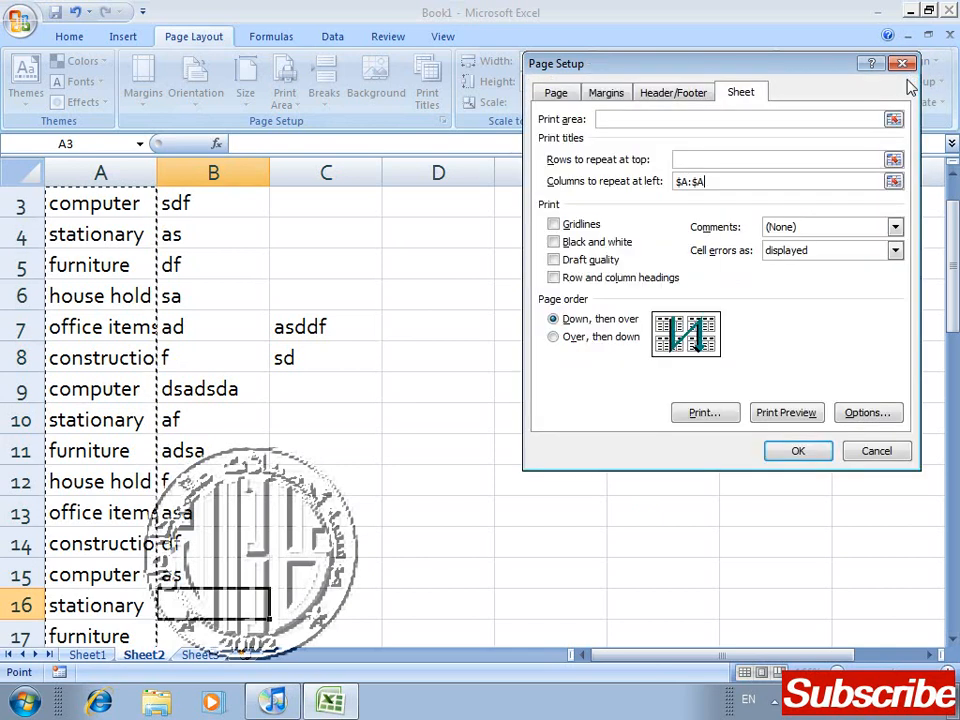
{"action": "left_click", "coordinate": [799, 452]}
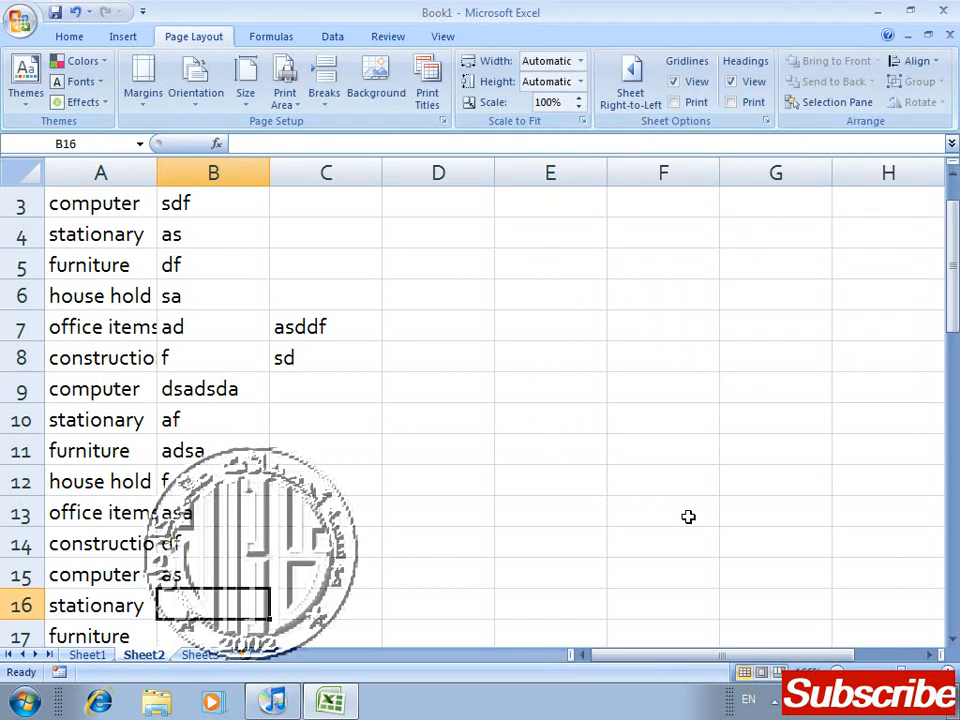
Step: Check in the print preview whether column A repeats on the second page, and close the preview
{"action": "key", "text": "ctrl+F2"}
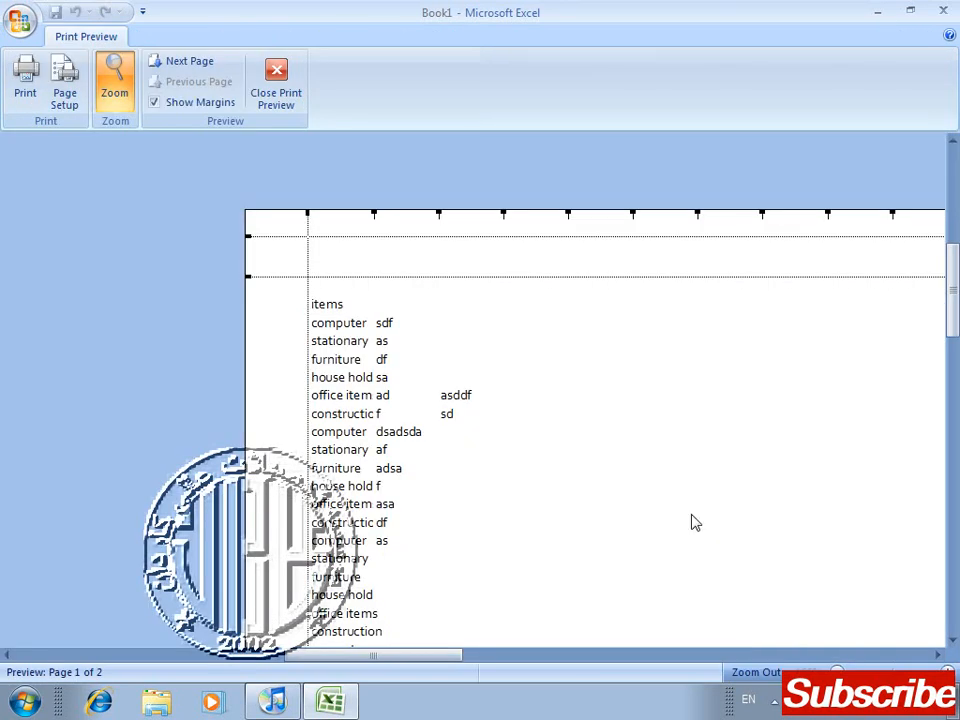
{"action": "left_click_drag", "start_coordinate": [954, 300], "coordinate": [953, 383]}
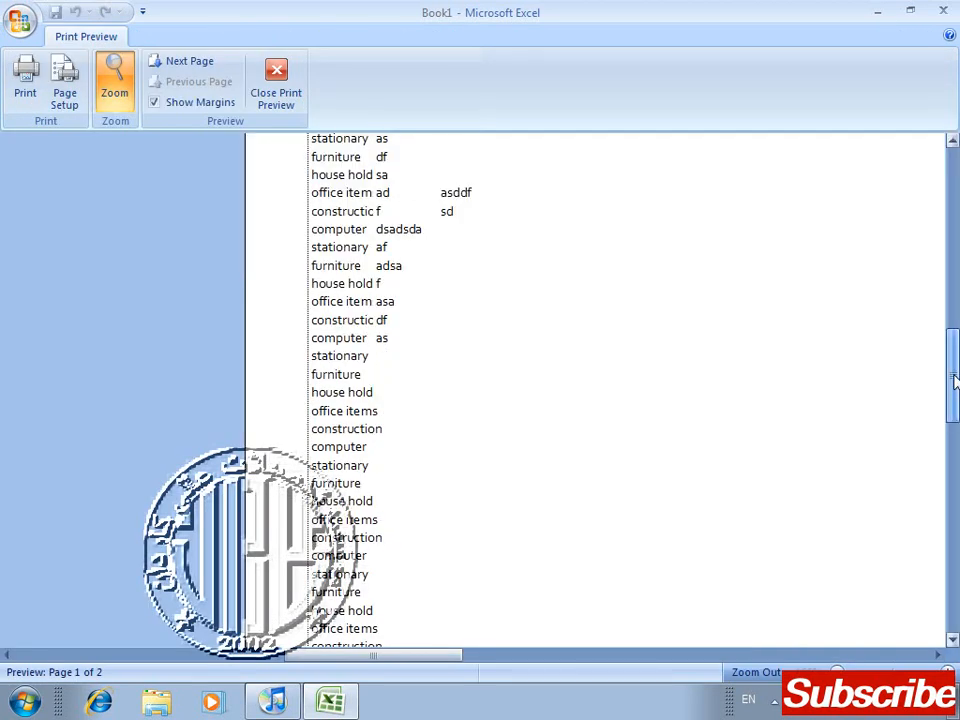
{"action": "left_click", "coordinate": [295, 108]}
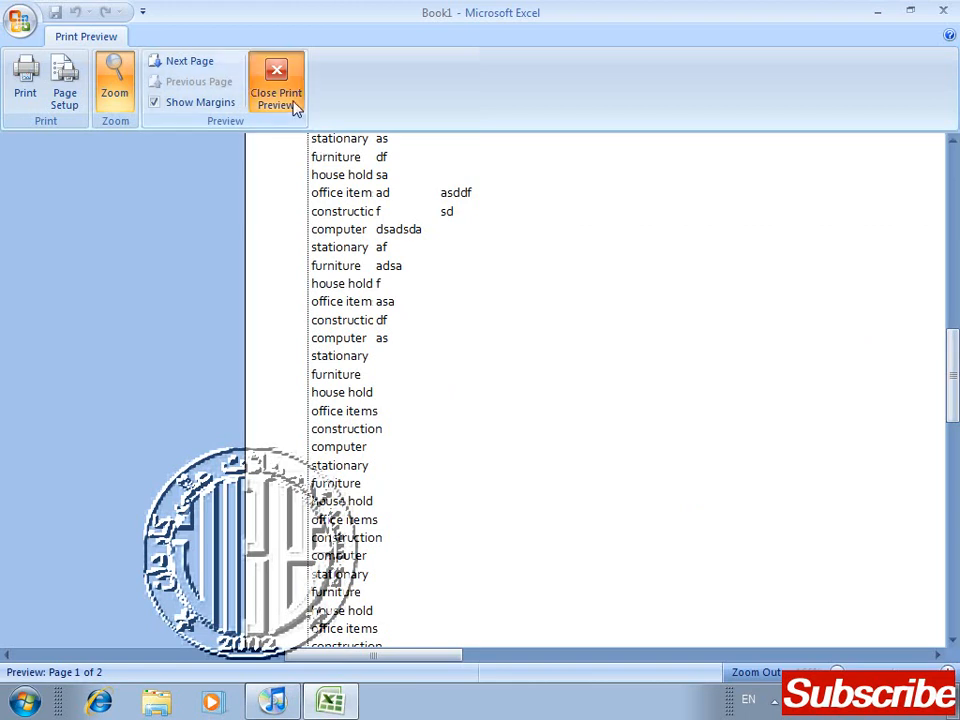
{"action": "left_click", "coordinate": [190, 61]}
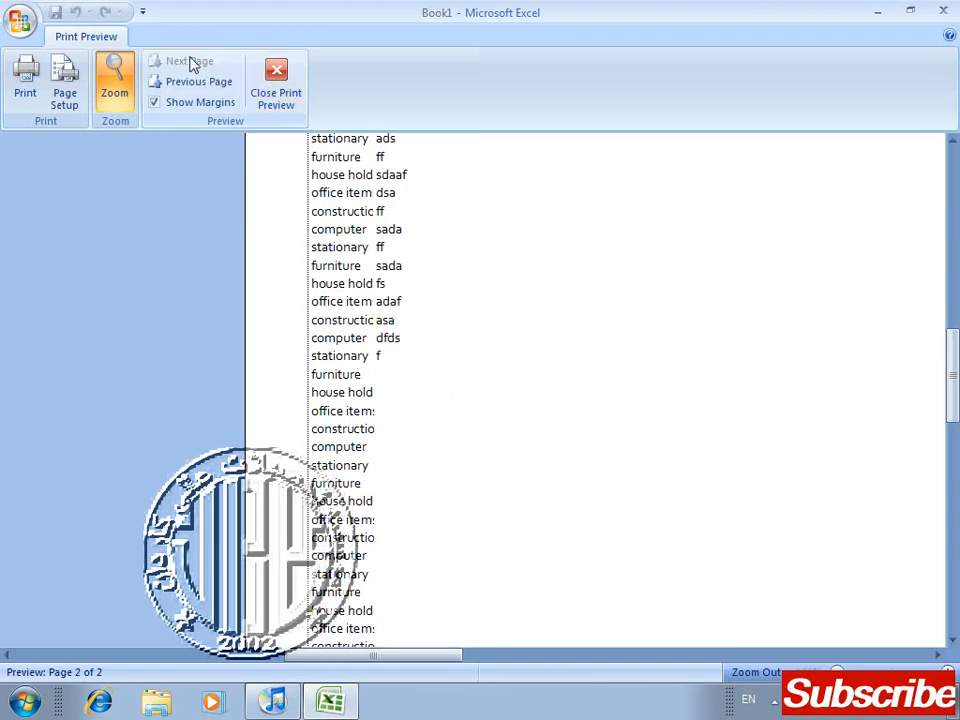
{"action": "left_click", "coordinate": [280, 92]}
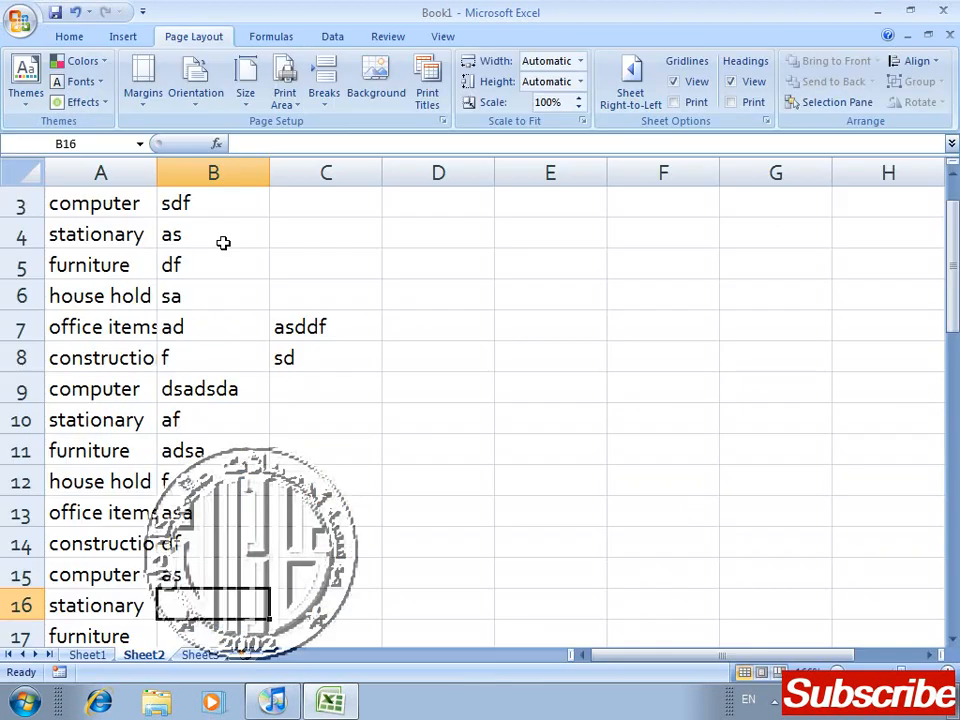
Step: Apply the Linked Cell style to the items list in A2:A47
{"action": "left_click", "coordinate": [121, 214]}
{"action": "key", "text": "Up"}
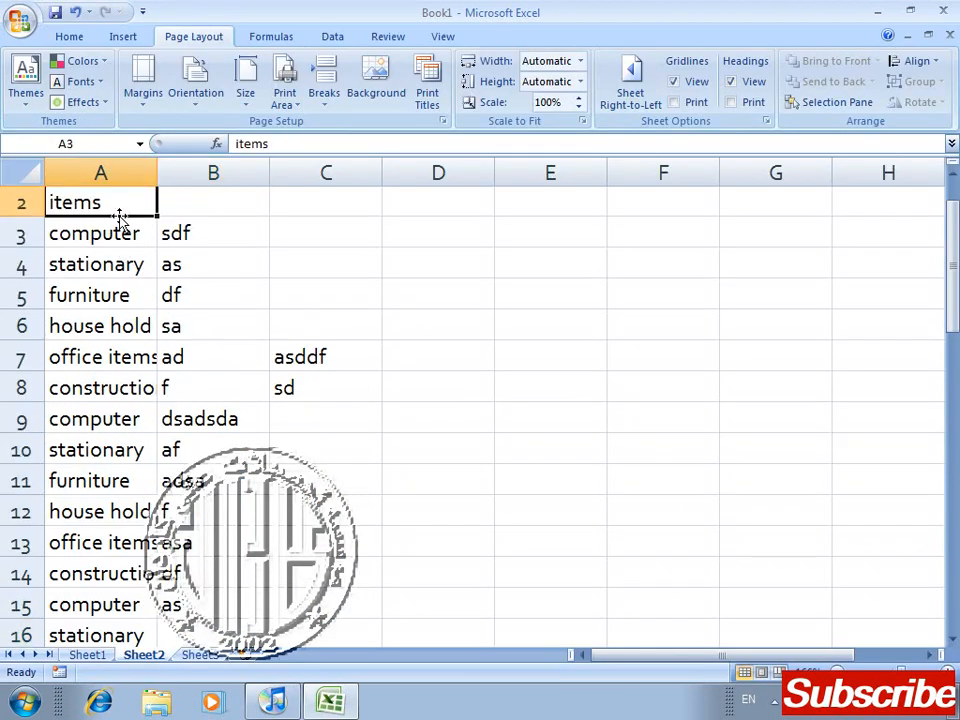
{"action": "key", "text": "Up"}
{"action": "key", "text": "Down"}
{"action": "key", "text": "Down"}
{"action": "key", "text": "Up"}
{"action": "key", "text": "shift+Down"}
{"action": "key", "text": "shift+Down"}
{"action": "key", "text": "shift+Down"}
{"action": "key", "text": "shift+Down"}
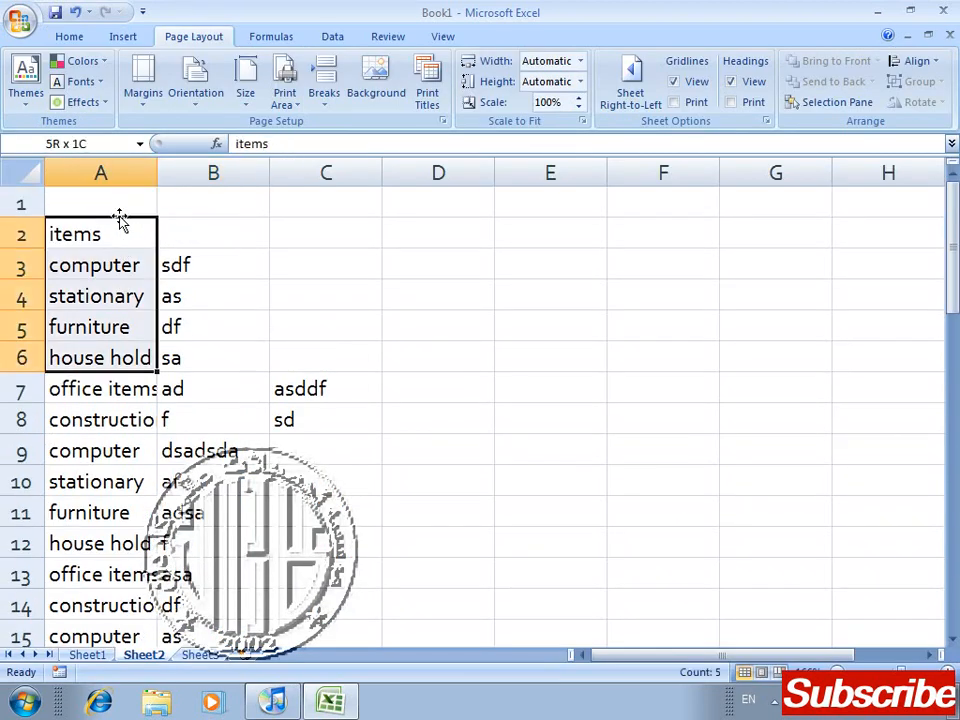
{"action": "key", "text": "shift+Down"}
{"action": "key", "text": "shift+Down"}
{"action": "key", "text": "shift+Down"}
{"action": "key", "text": "shift+Down"}
{"action": "key", "text": "shift+Down"}
{"action": "key", "text": "shift+Down"}
{"action": "key", "text": "shift+Down"}
{"action": "key", "text": "shift+Down"}
{"action": "key", "text": "shift+Down"}
{"action": "key", "text": "shift+Down"}
{"action": "key", "text": "shift+Down"}
{"action": "key", "text": "shift+Down"}
{"action": "key", "text": "shift+Down"}
{"action": "key", "text": "shift+Down"}
{"action": "key", "text": "shift+Down"}
{"action": "key", "text": "shift+Down"}
{"action": "key", "text": "shift+Down"}
{"action": "key", "text": "shift+Down"}
{"action": "key", "text": "shift+Down"}
{"action": "key", "text": "shift+Down"}
{"action": "key", "text": "shift+Down"}
{"action": "key", "text": "shift+Down"}
{"action": "key", "text": "shift+Down"}
{"action": "key", "text": "shift+Down"}
{"action": "key", "text": "shift+Down"}
{"action": "key", "text": "shift+Down"}
{"action": "key", "text": "shift+Down"}
{"action": "key", "text": "shift+Down"}
{"action": "key", "text": "shift+Down"}
{"action": "key", "text": "shift+Down"}
{"action": "key", "text": "shift+Down"}
{"action": "key", "text": "shift+Down"}
{"action": "key", "text": "shift+Down"}
{"action": "key", "text": "shift+Down"}
{"action": "key", "text": "shift+Down"}
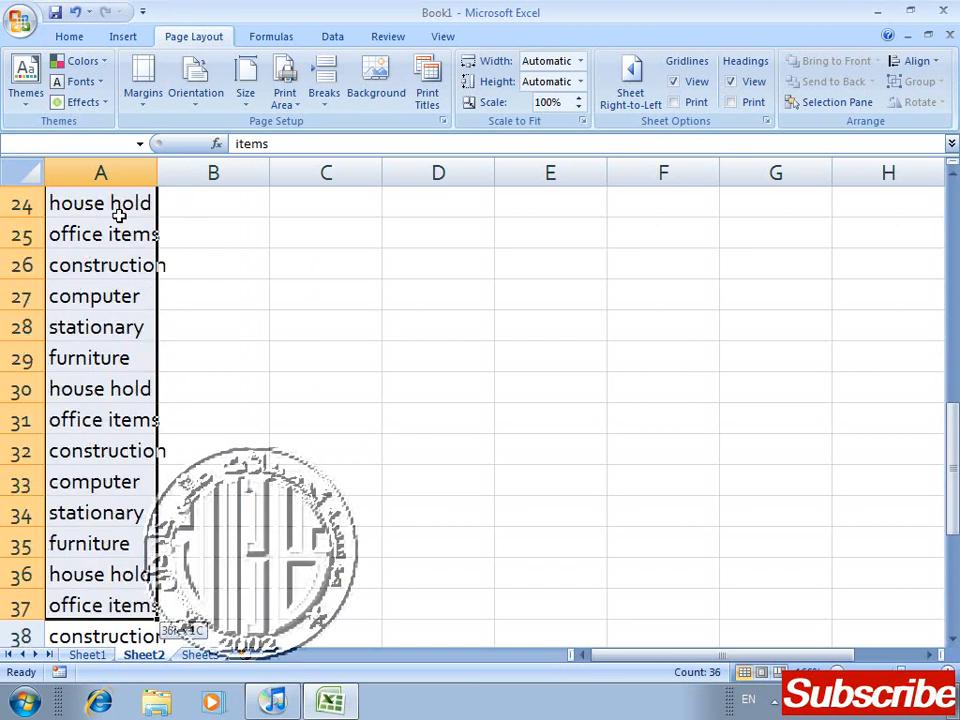
{"action": "key", "text": "shift+Down"}
{"action": "key", "text": "shift+Down"}
{"action": "key", "text": "shift+Down"}
{"action": "key", "text": "shift+Down"}
{"action": "key", "text": "shift+Down"}
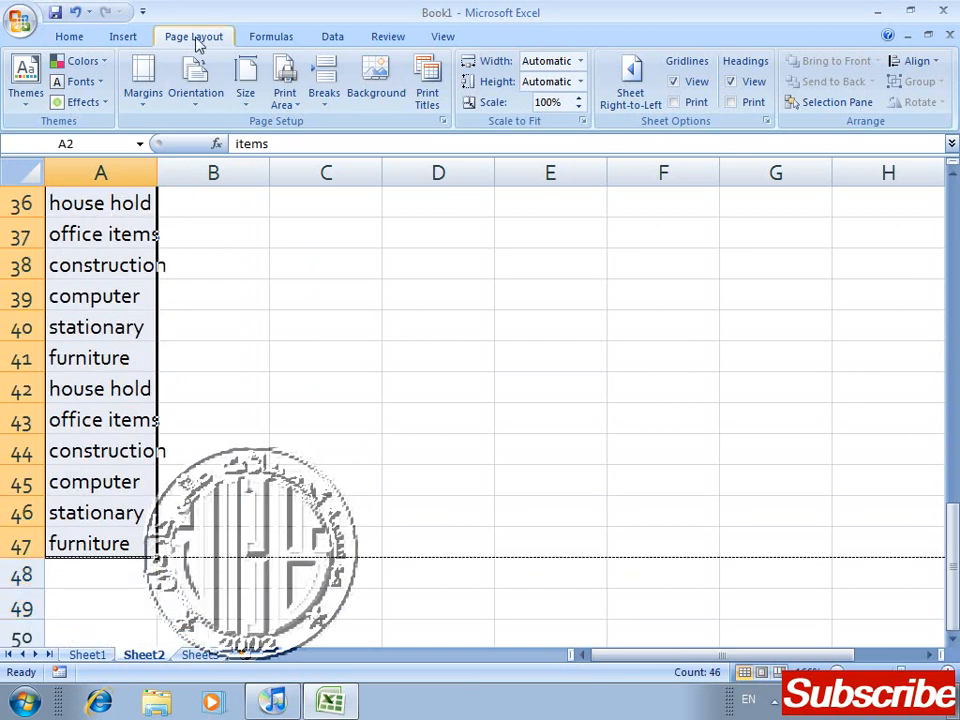
{"action": "left_click", "coordinate": [55, 42]}
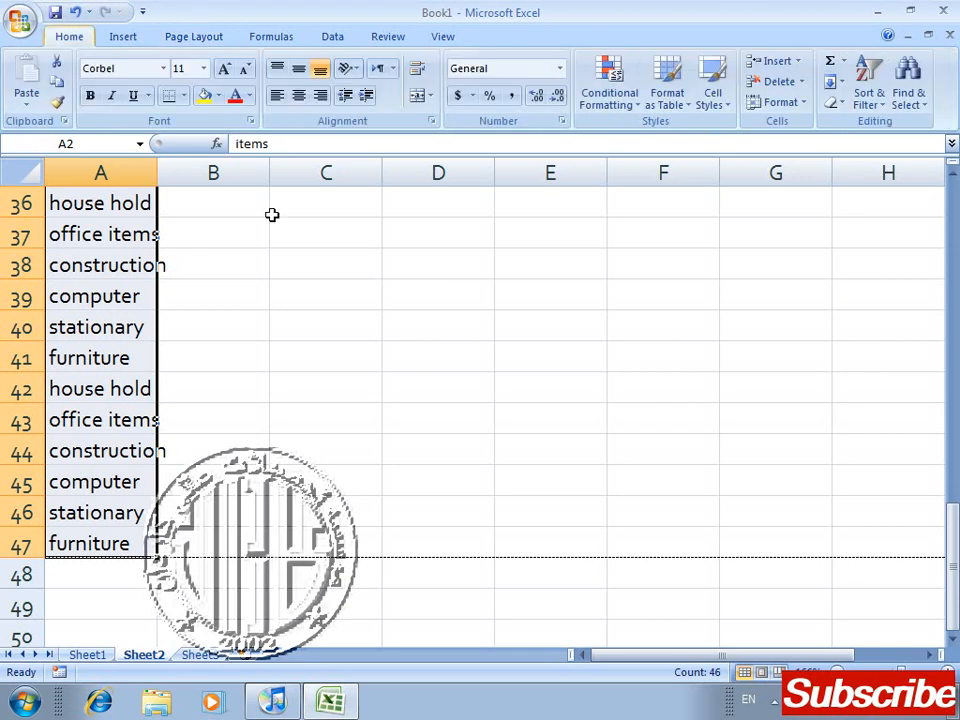
{"action": "left_click", "coordinate": [706, 102]}
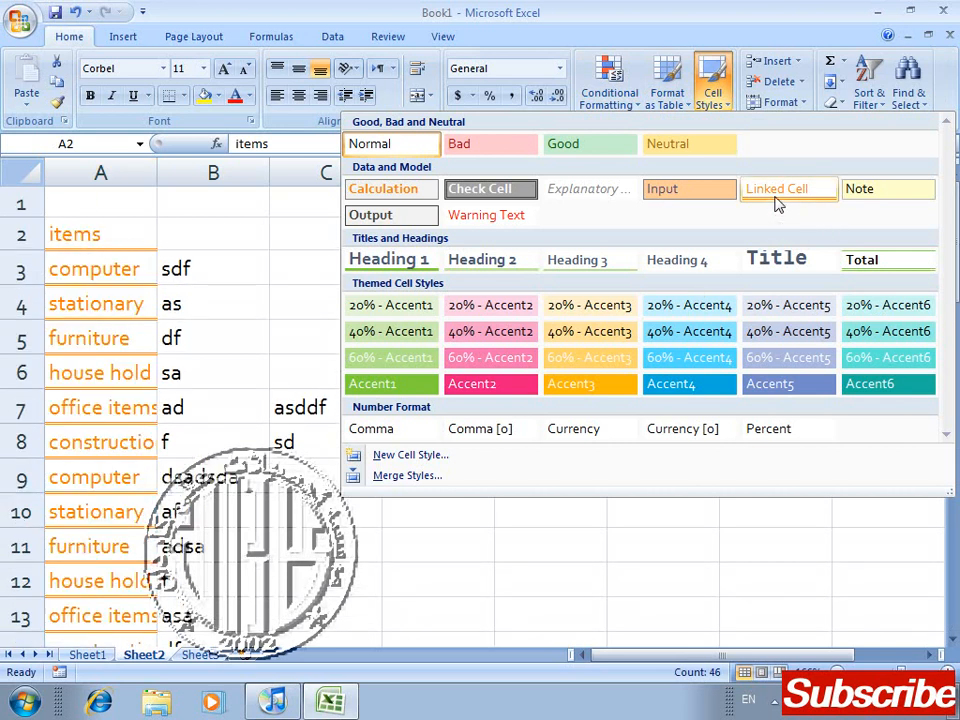
{"action": "left_click", "coordinate": [745, 195]}
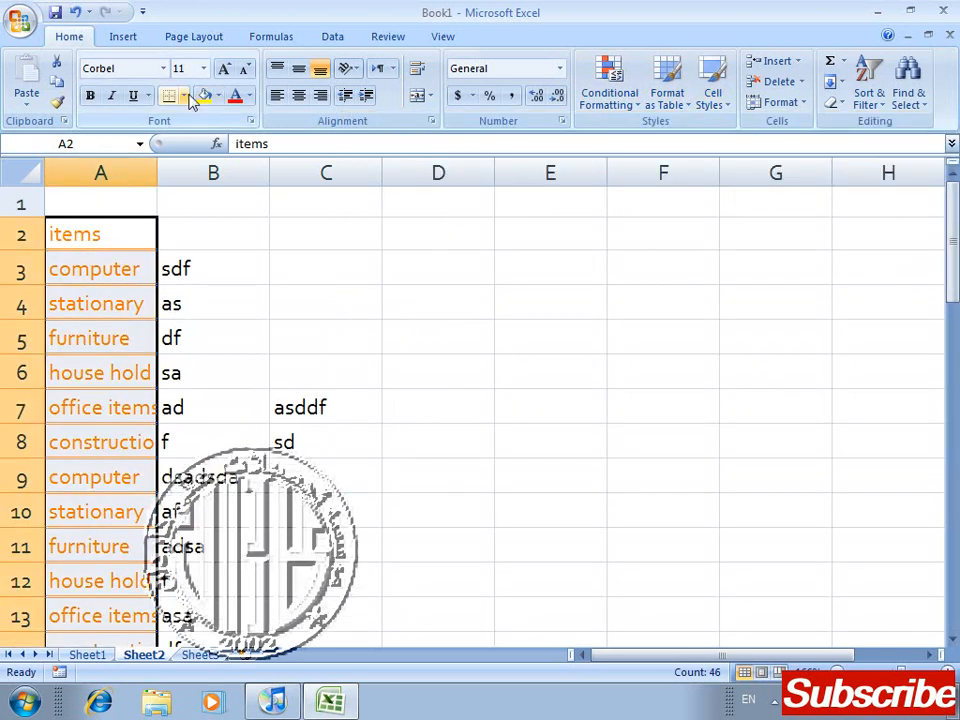
Step: Add all borders to the cells of the items list and deselect it
{"action": "left_click", "coordinate": [185, 96]}
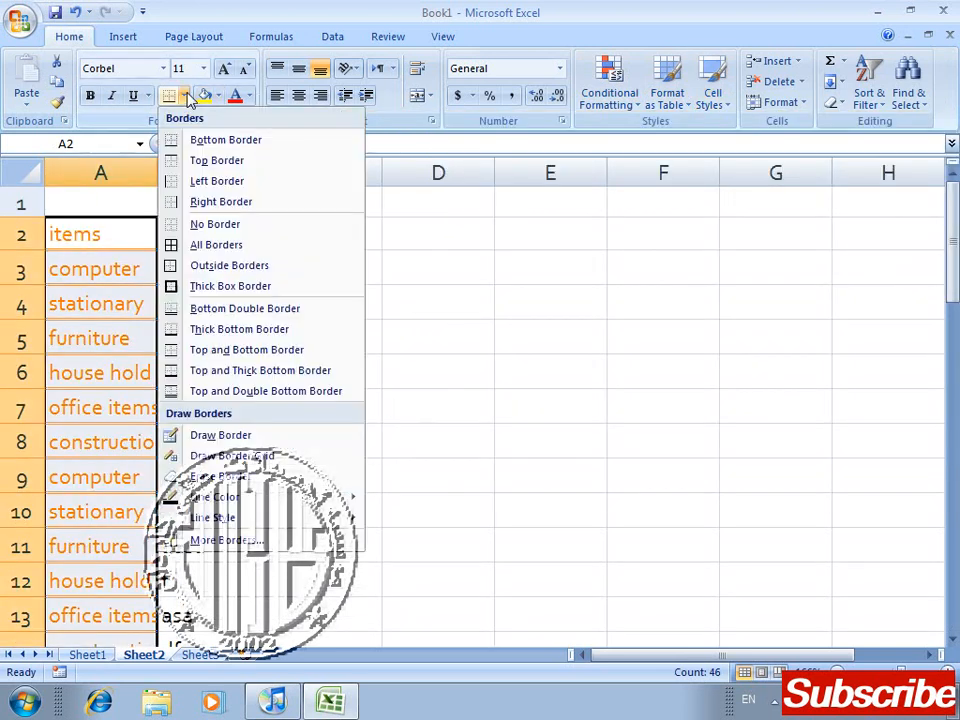
{"action": "left_click", "coordinate": [222, 252]}
{"action": "left_click", "coordinate": [440, 393]}
Step: Widen column A in the print preview until the longest entries, such as construction, fit inside the borders
{"action": "key", "text": "Left"}
{"action": "key", "text": "Left"}
{"action": "key", "text": "Left"}
{"action": "key", "text": "Right"}
{"action": "key", "text": "Up"}
{"action": "key", "text": "Up"}
{"action": "key", "text": "Up"}
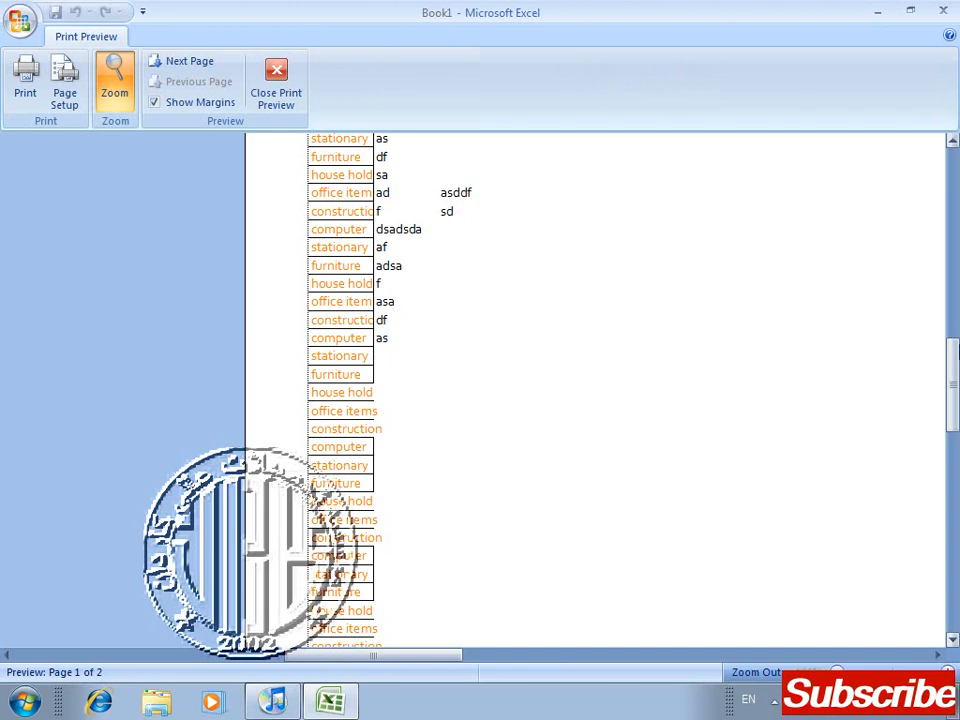
{"action": "left_click_drag", "start_coordinate": [953, 390], "coordinate": [940, 217]}
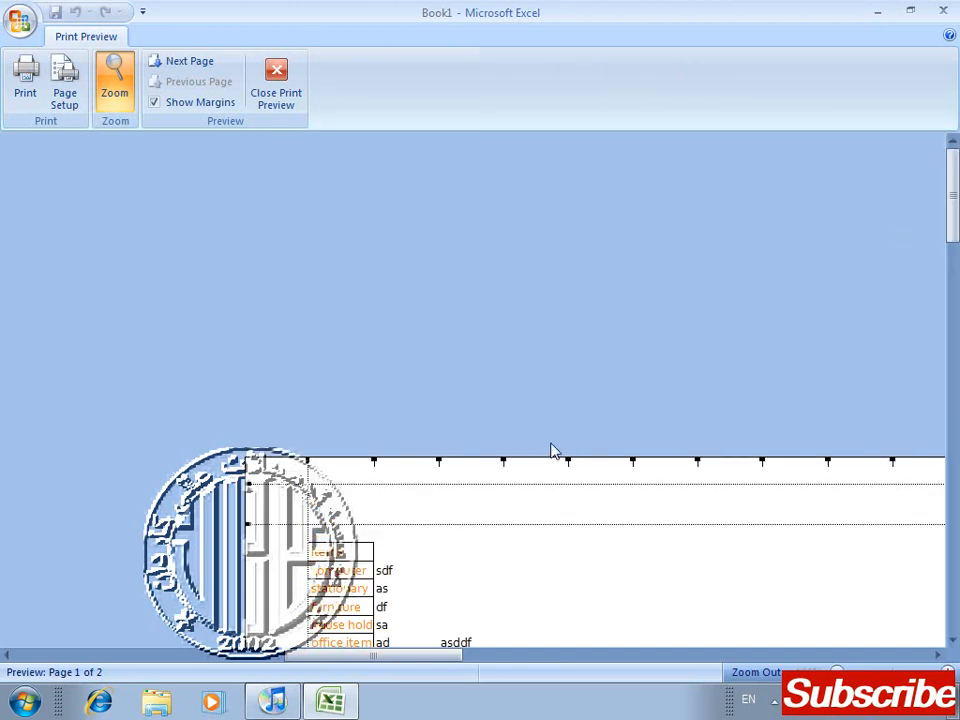
{"action": "left_click_drag", "start_coordinate": [373, 462], "coordinate": [392, 461]}
Step: Review the formatted list on both pages of the print preview, then return to cell C3 in the worksheet
{"action": "left_click_drag", "start_coordinate": [953, 186], "coordinate": [953, 320]}
{"action": "scroll", "coordinate": [782, 249], "scroll_direction": "down", "scroll_amount": 4}
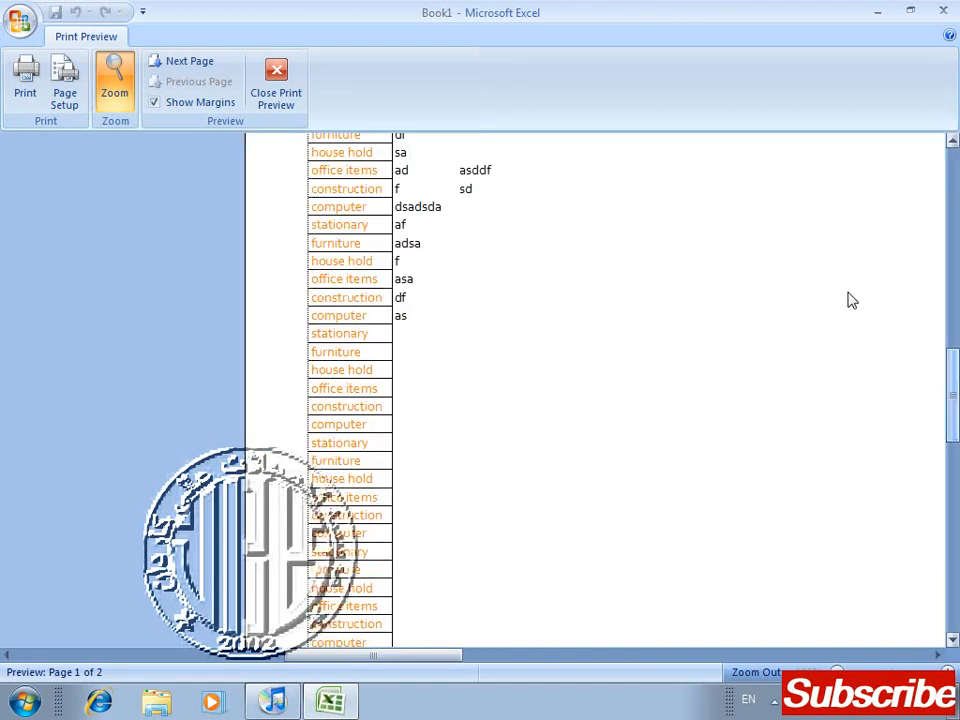
{"action": "left_click", "coordinate": [184, 62]}
{"action": "left_click", "coordinate": [190, 82]}
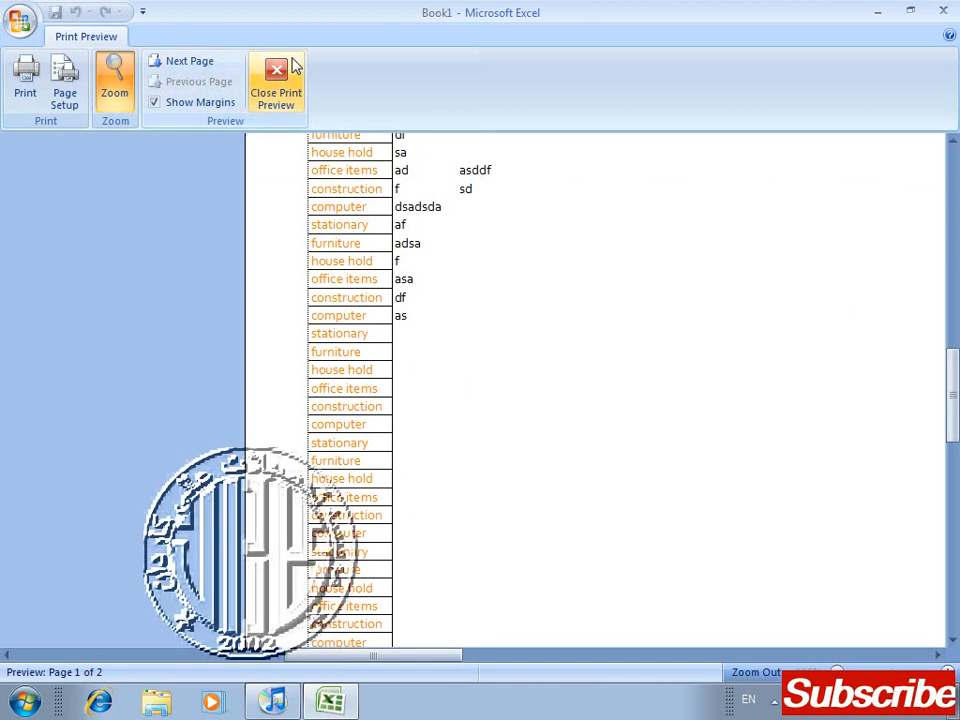
{"action": "left_click", "coordinate": [294, 67]}
{"action": "left_click", "coordinate": [357, 270]}
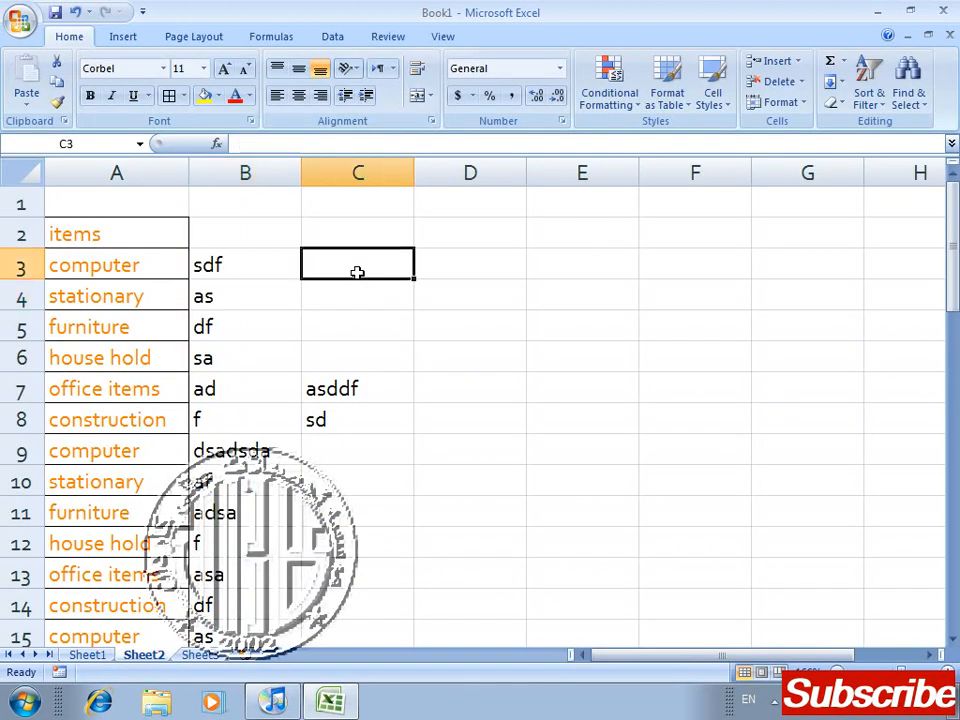
Step: Return to the page layout commands, select D3 and minimize the workbook window to the desktop
{"action": "left_click", "coordinate": [190, 36]}
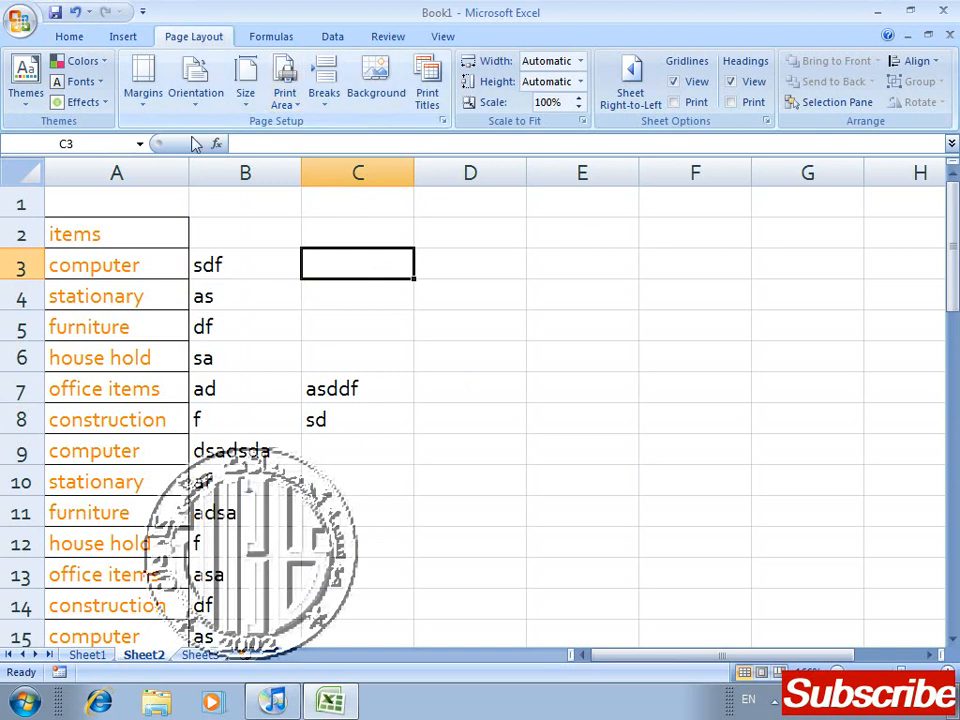
{"action": "left_click", "coordinate": [520, 269]}
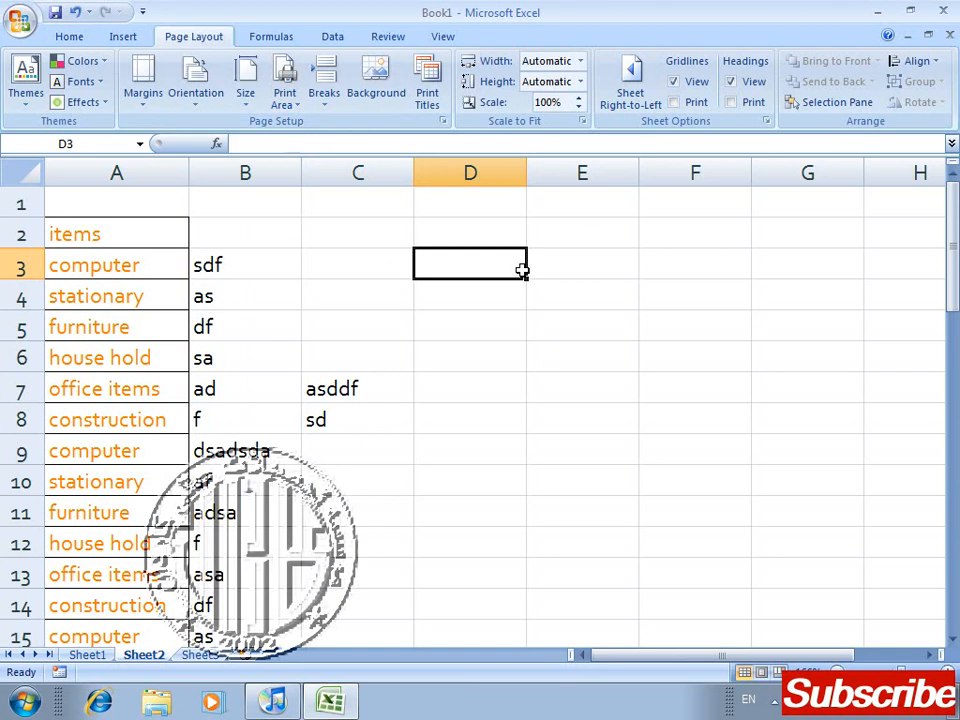
{"action": "left_click", "coordinate": [879, 12]}
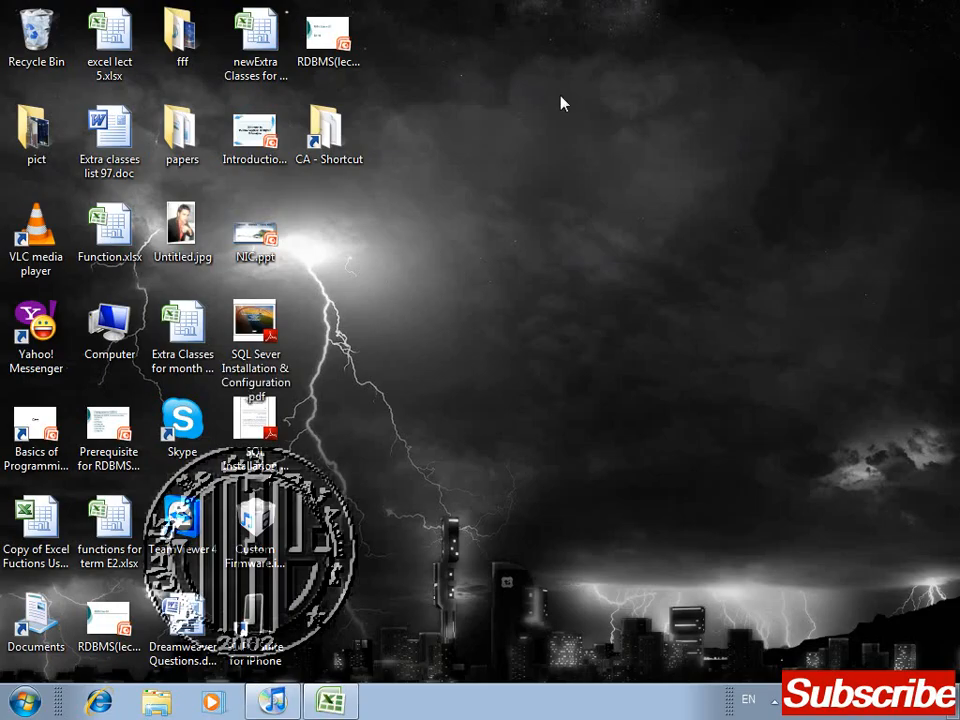
Step: Look through the desktop files, open the papers folder and select the Term C1.xlsx workbook in it
{"action": "left_click", "coordinate": [258, 48]}
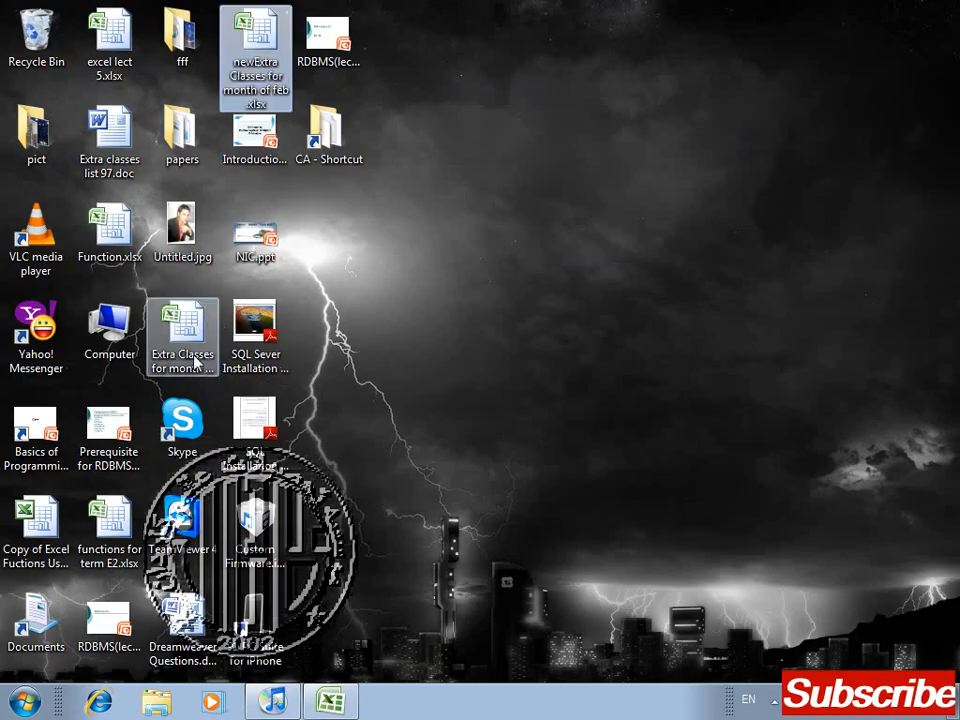
{"action": "left_click", "coordinate": [200, 57]}
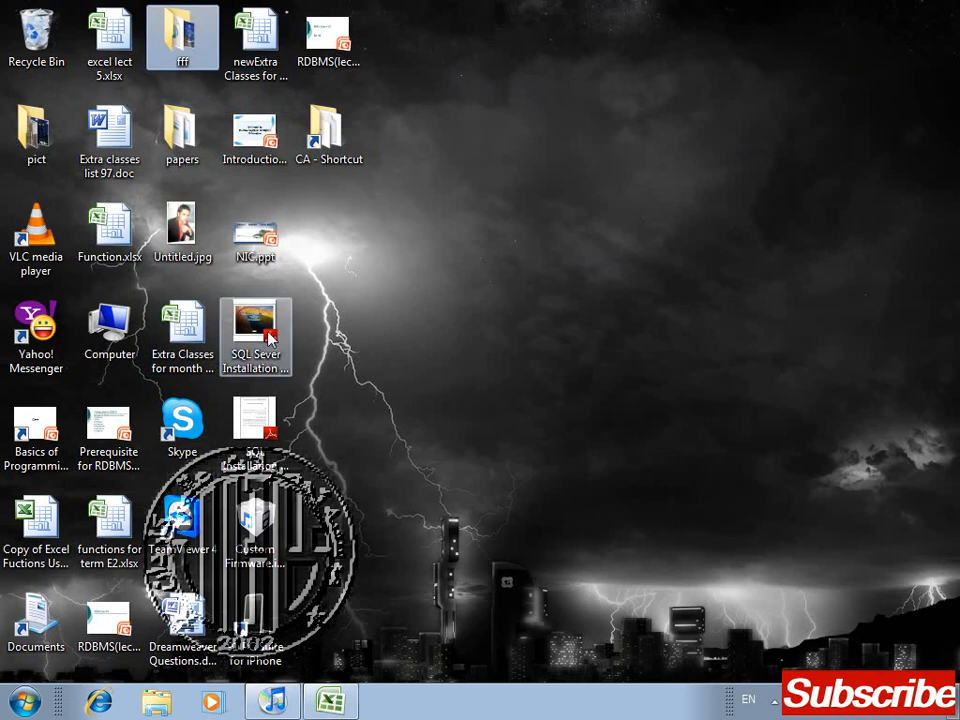
{"action": "left_click", "coordinate": [115, 535]}
{"action": "left_click", "coordinate": [186, 162]}
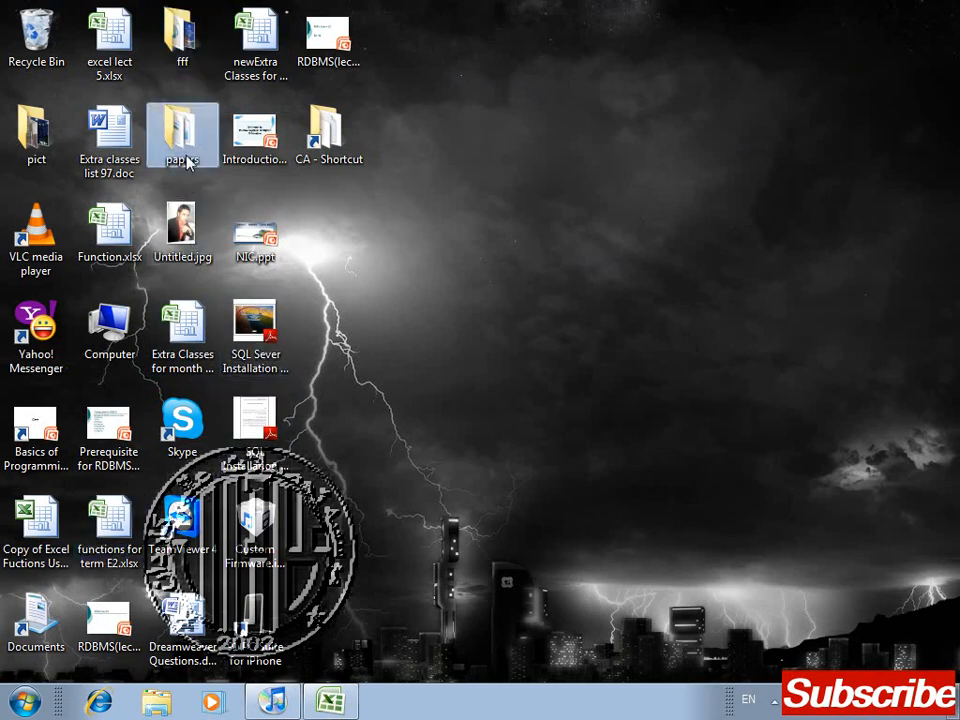
{"action": "left_click", "coordinate": [391, 362]}
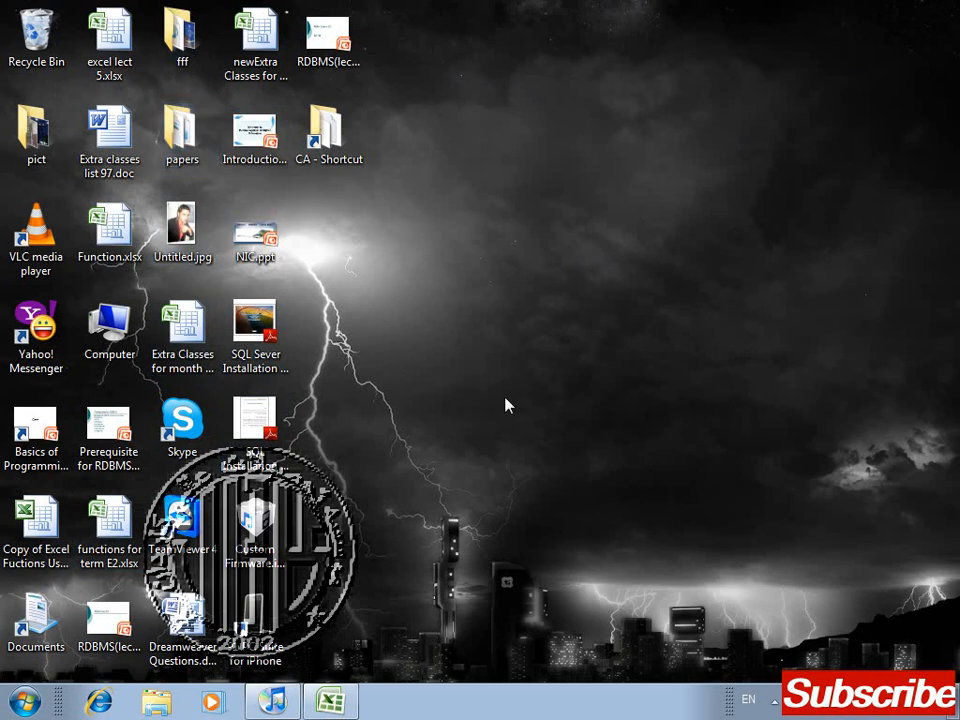
{"action": "key", "text": "super+e"}
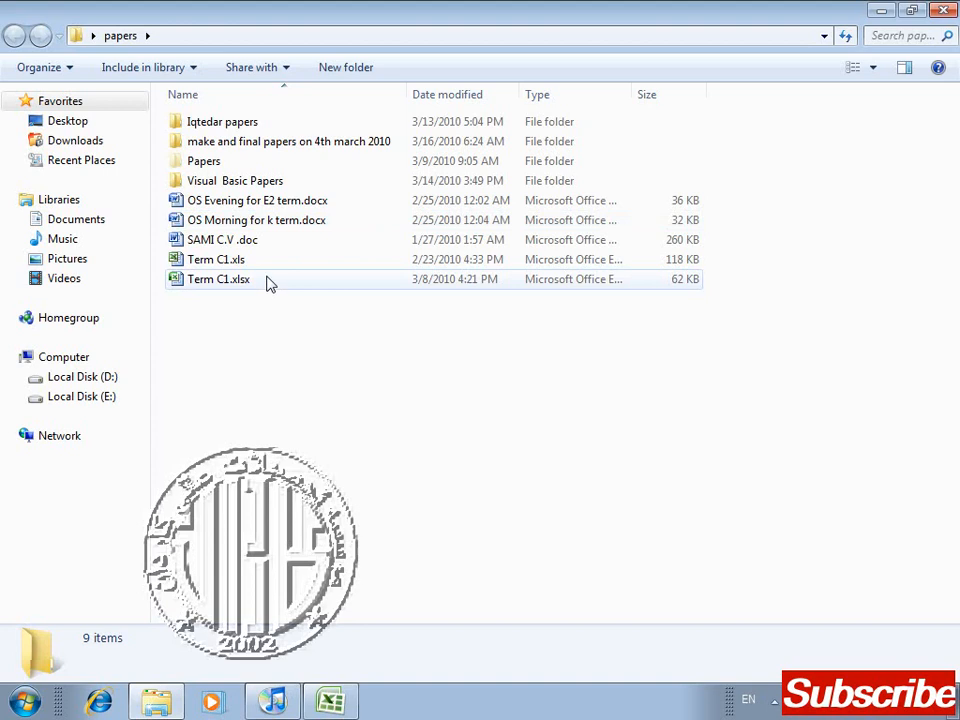
{"action": "left_click", "coordinate": [267, 279]}
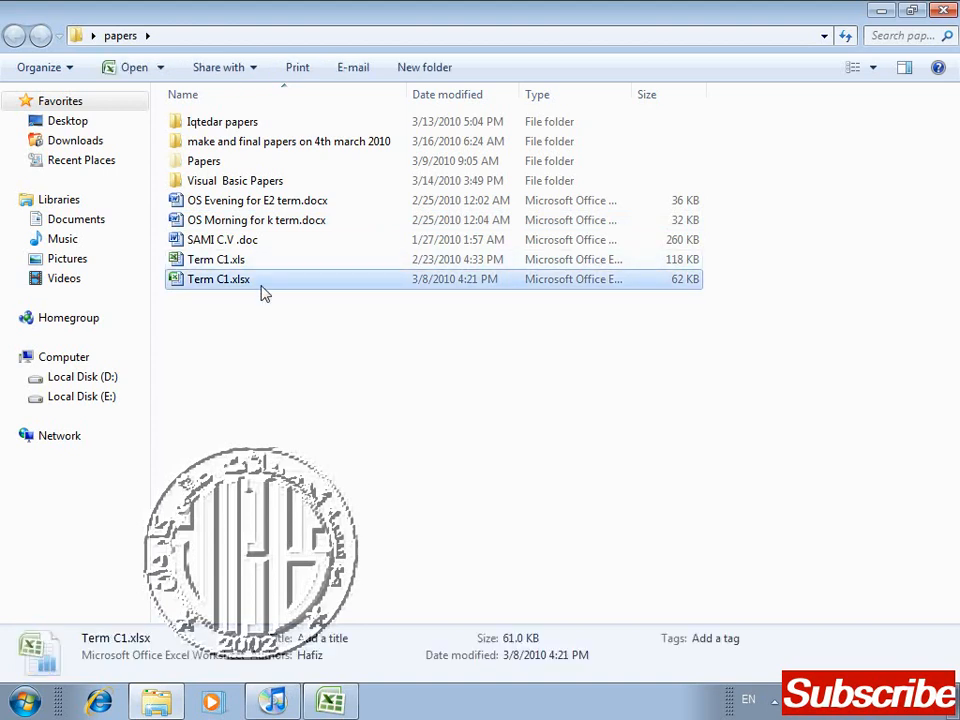
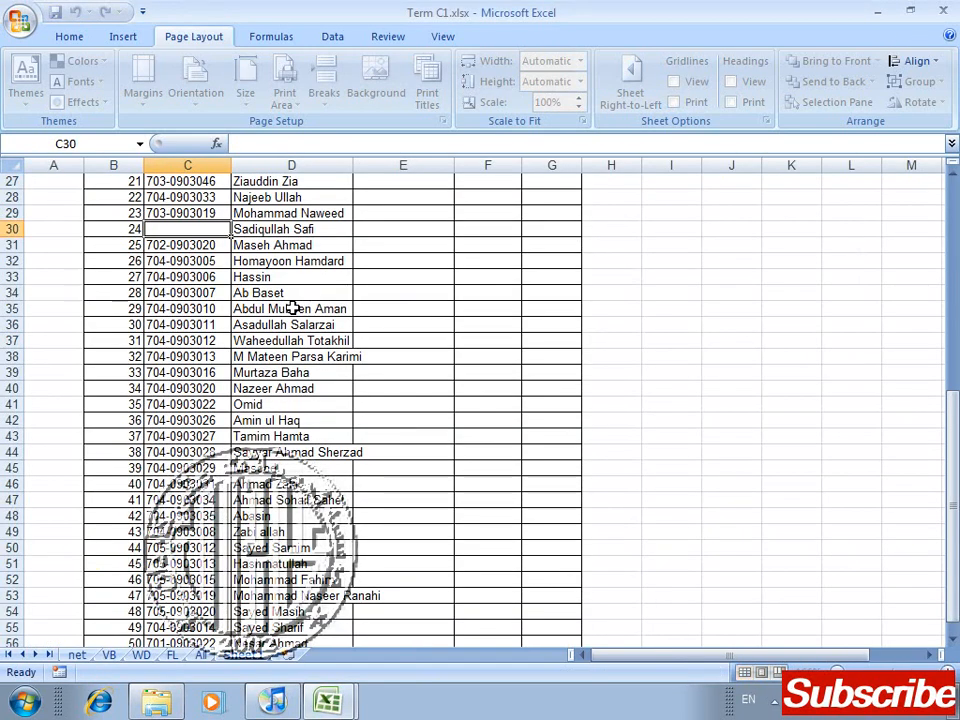
Step: Look through the net, WD, FL and All sheets of the workbook, ending at the header rows of the All sheet
{"action": "left_click_drag", "start_coordinate": [953, 440], "coordinate": [953, 312]}
{"action": "left_click", "coordinate": [109, 655]}
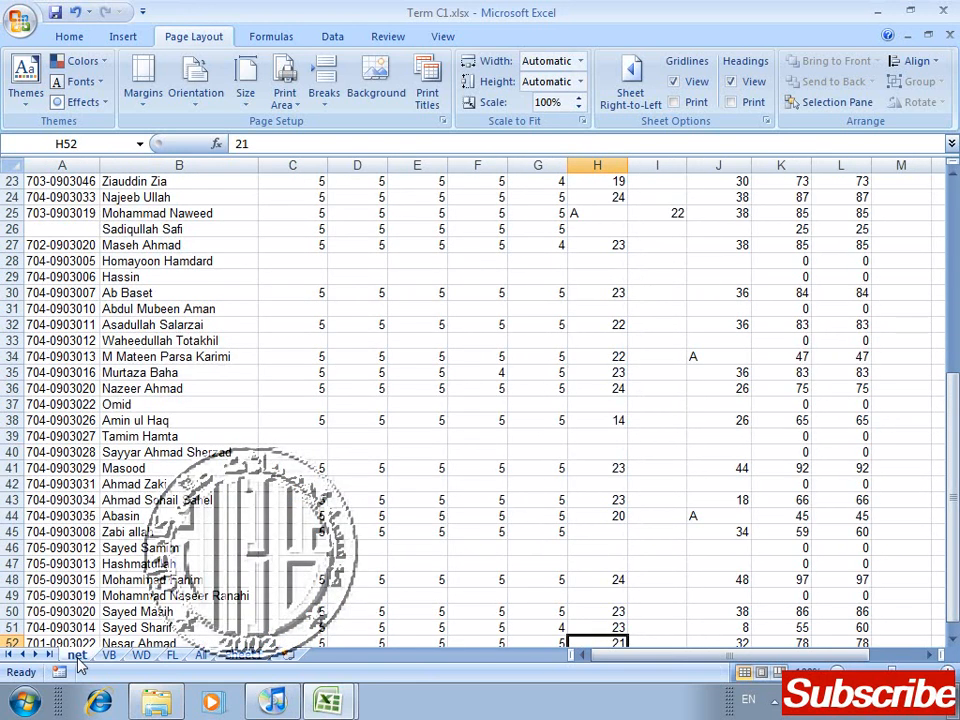
{"action": "left_click", "coordinate": [141, 655]}
{"action": "left_click", "coordinate": [172, 655]}
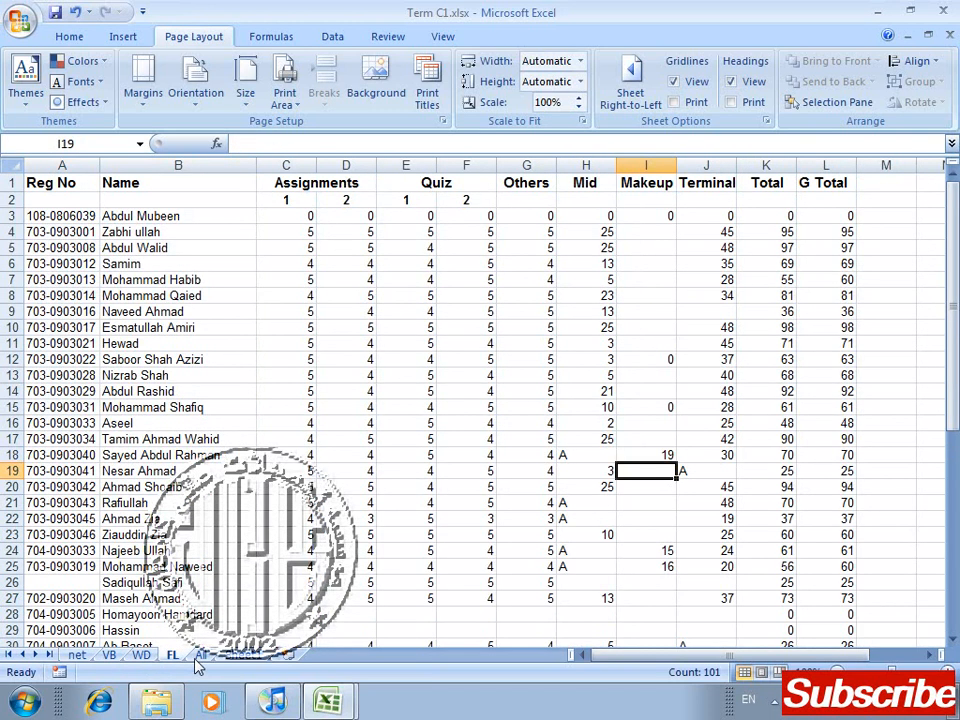
{"action": "left_click", "coordinate": [201, 655]}
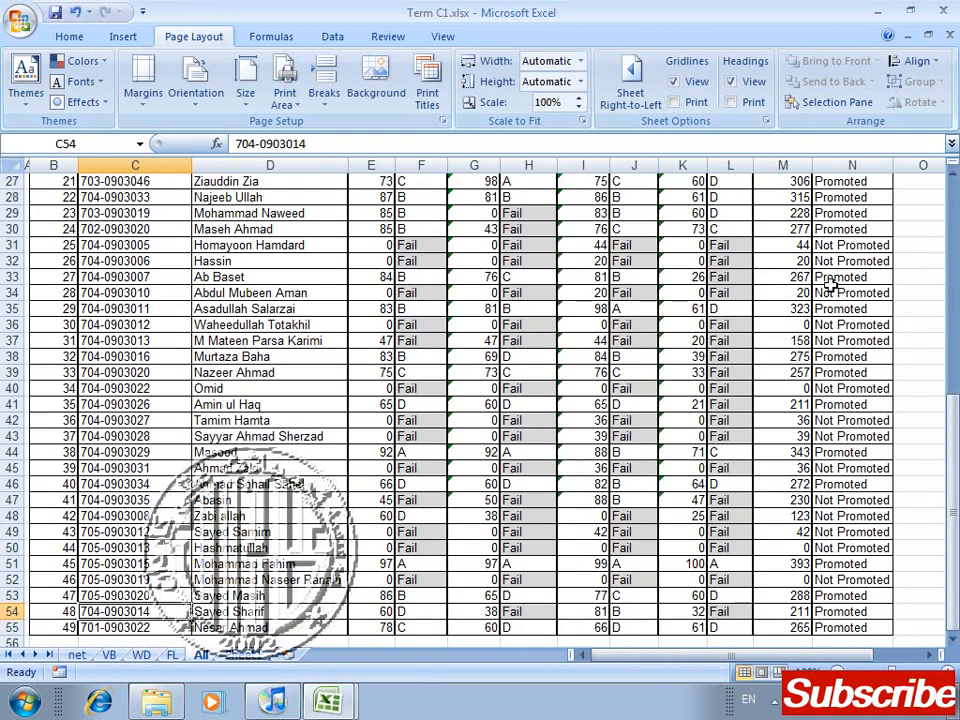
{"action": "left_click_drag", "start_coordinate": [952, 480], "coordinate": [953, 150]}
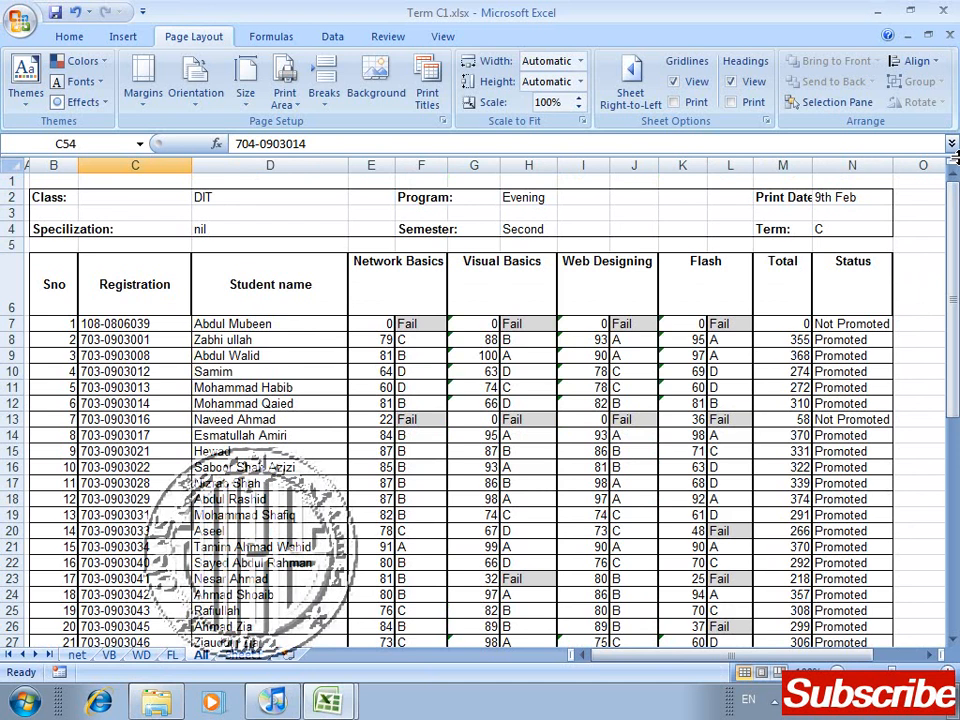
Step: Examine the All sheet's first page in print preview across its full width and footer, then return to the worksheet
{"action": "key", "text": "ctrl+F2"}
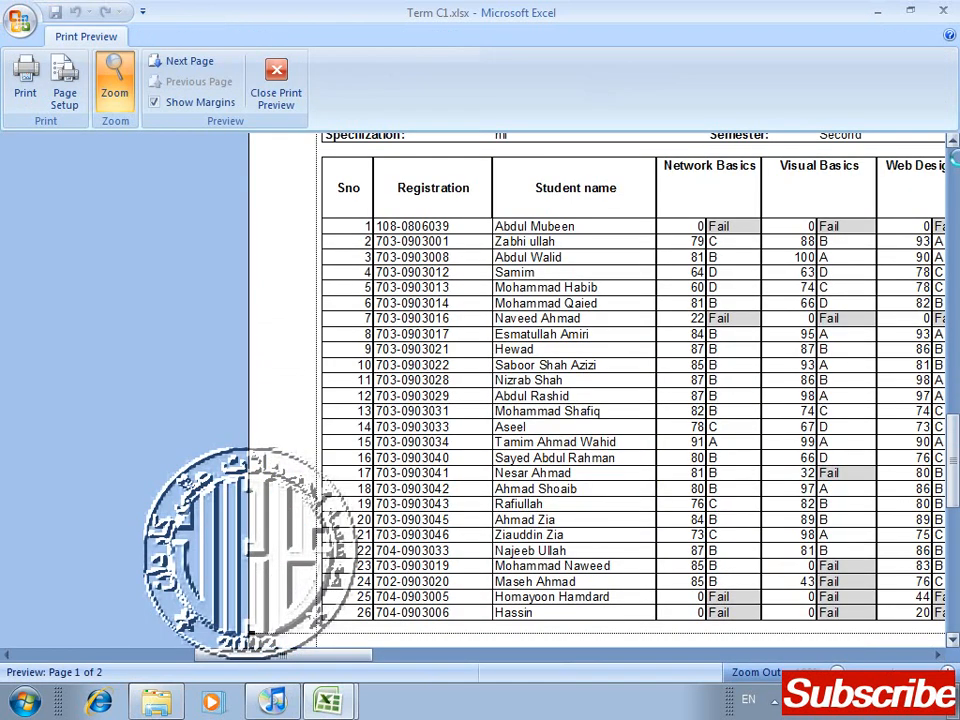
{"action": "left_click_drag", "start_coordinate": [328, 660], "coordinate": [842, 630]}
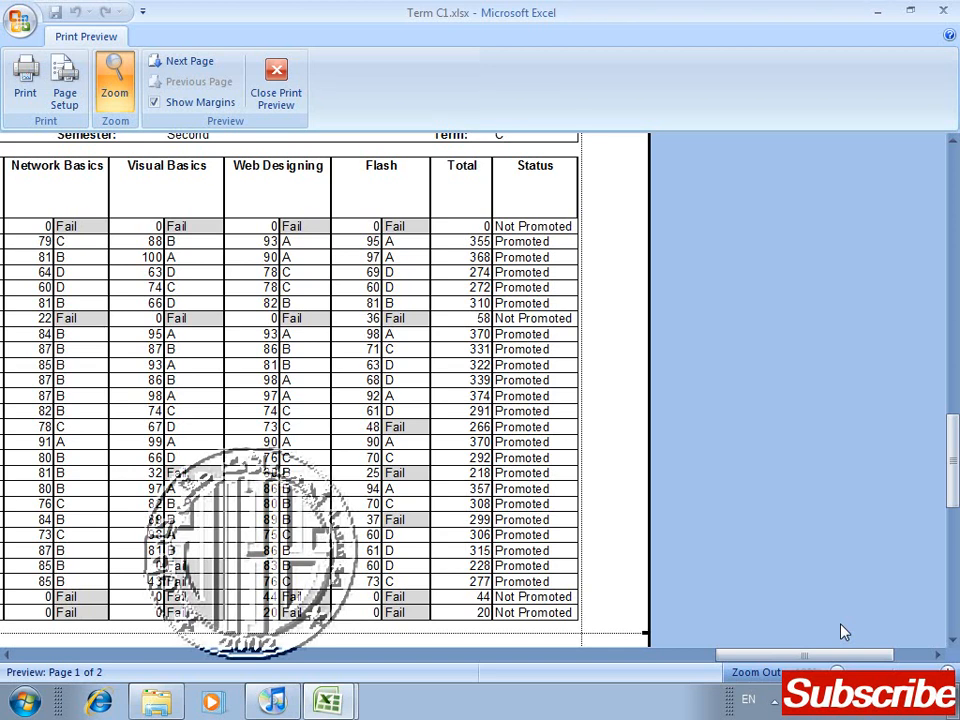
{"action": "scroll", "coordinate": [325, 390], "scroll_direction": "down", "scroll_amount": 3}
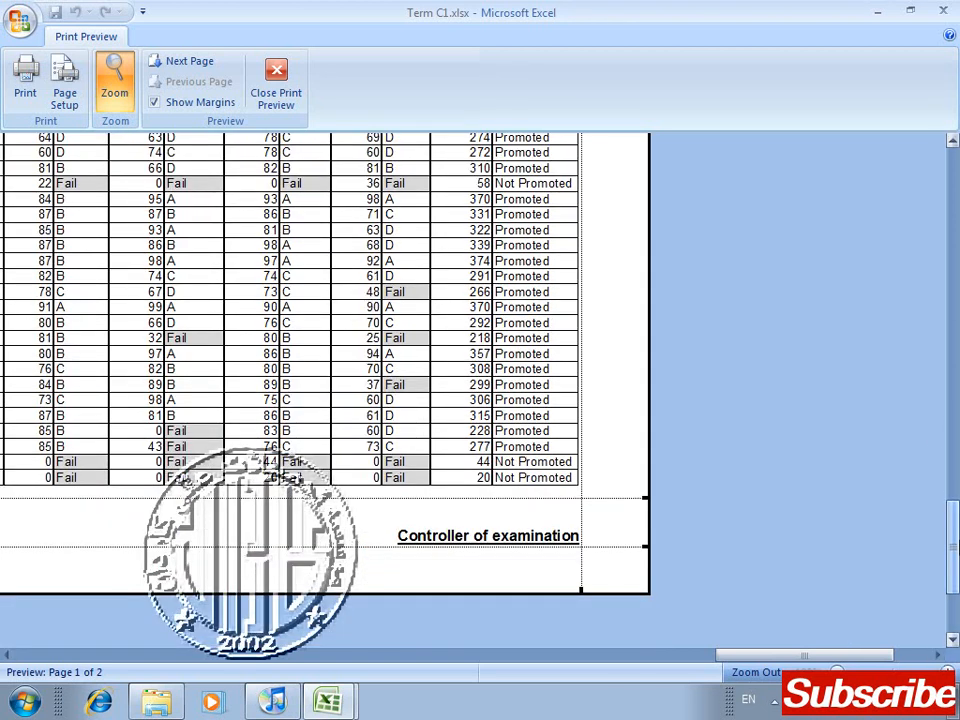
{"action": "left_click_drag", "start_coordinate": [789, 660], "coordinate": [161, 657]}
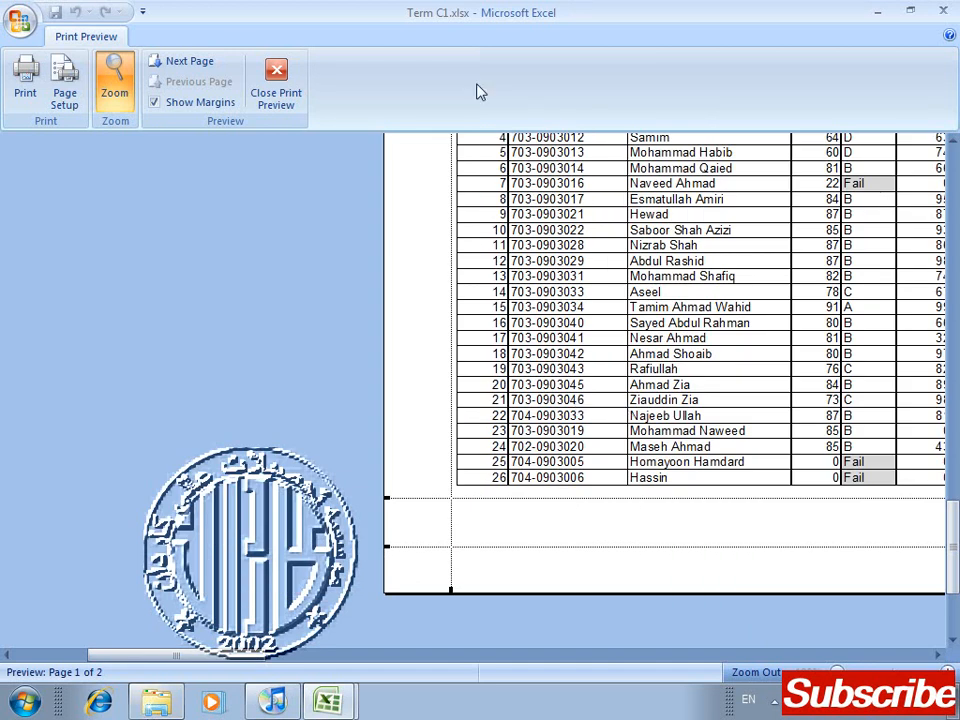
{"action": "left_click", "coordinate": [276, 80]}
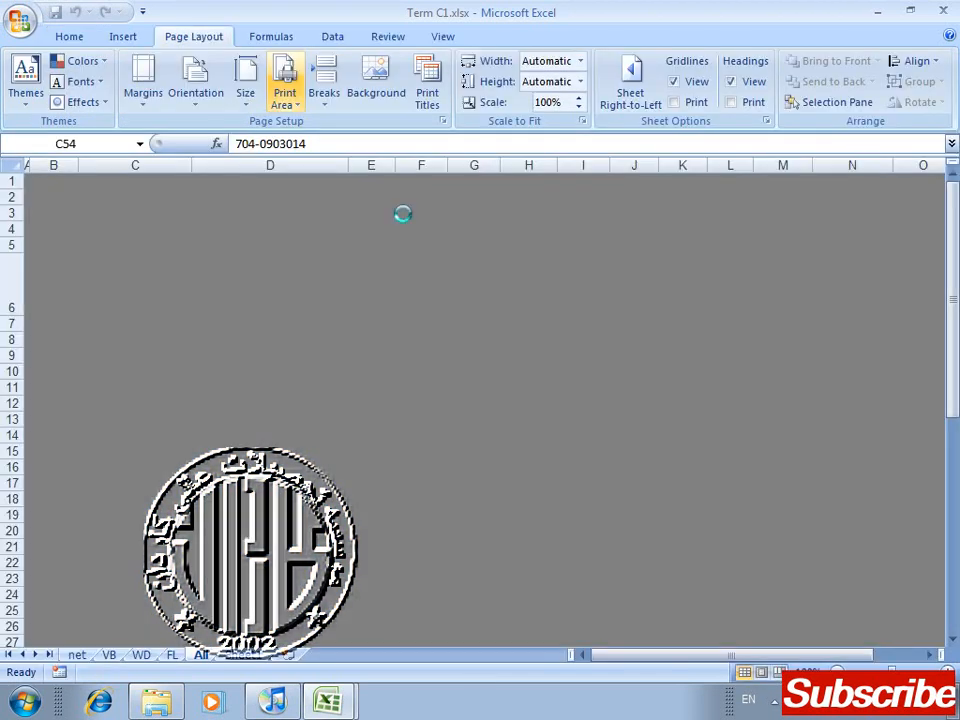
Step: Check where the page break falls in the result table and fit the printed height to 2 pages
{"action": "left_click_drag", "start_coordinate": [954, 236], "coordinate": [955, 466]}
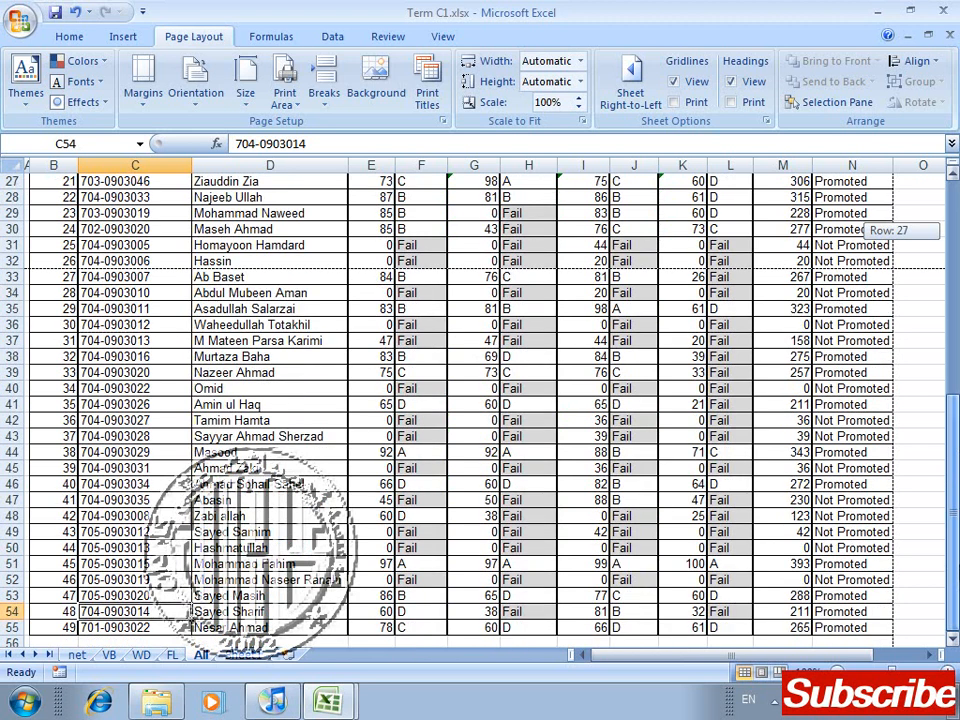
{"action": "left_click_drag", "start_coordinate": [955, 466], "coordinate": [955, 325]}
{"action": "left_click_drag", "start_coordinate": [955, 245], "coordinate": [955, 200]}
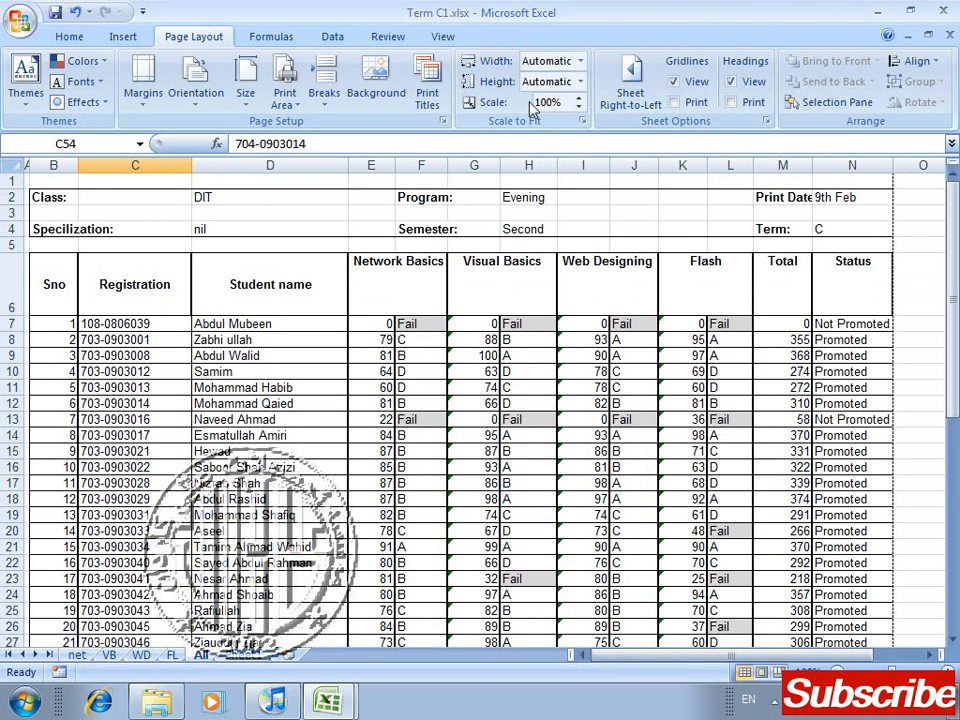
{"action": "left_click", "coordinate": [579, 82]}
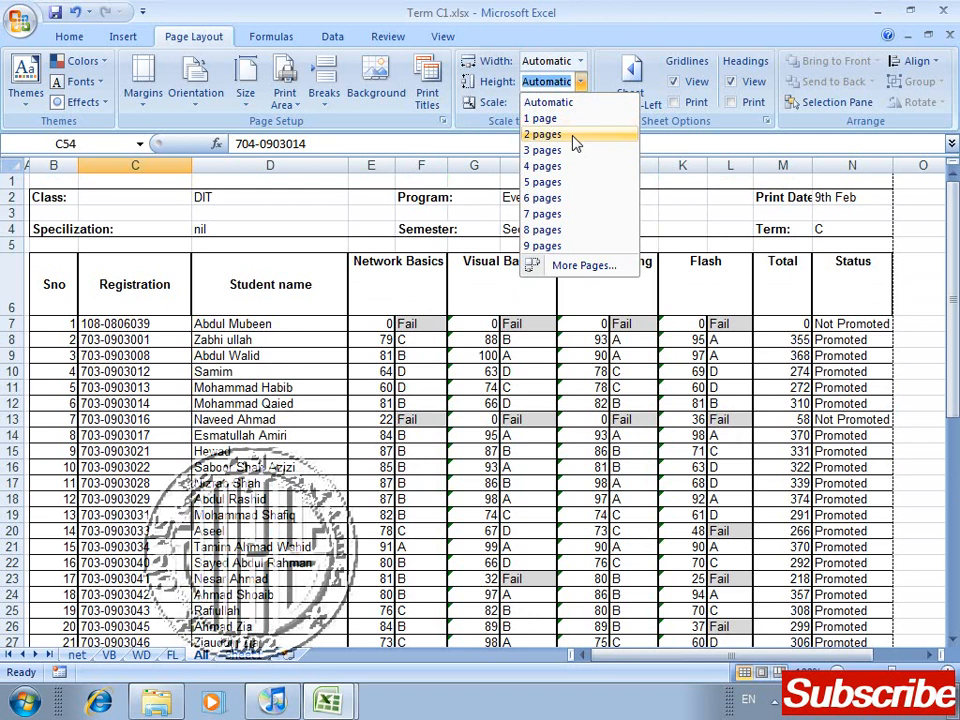
{"action": "left_click", "coordinate": [571, 134]}
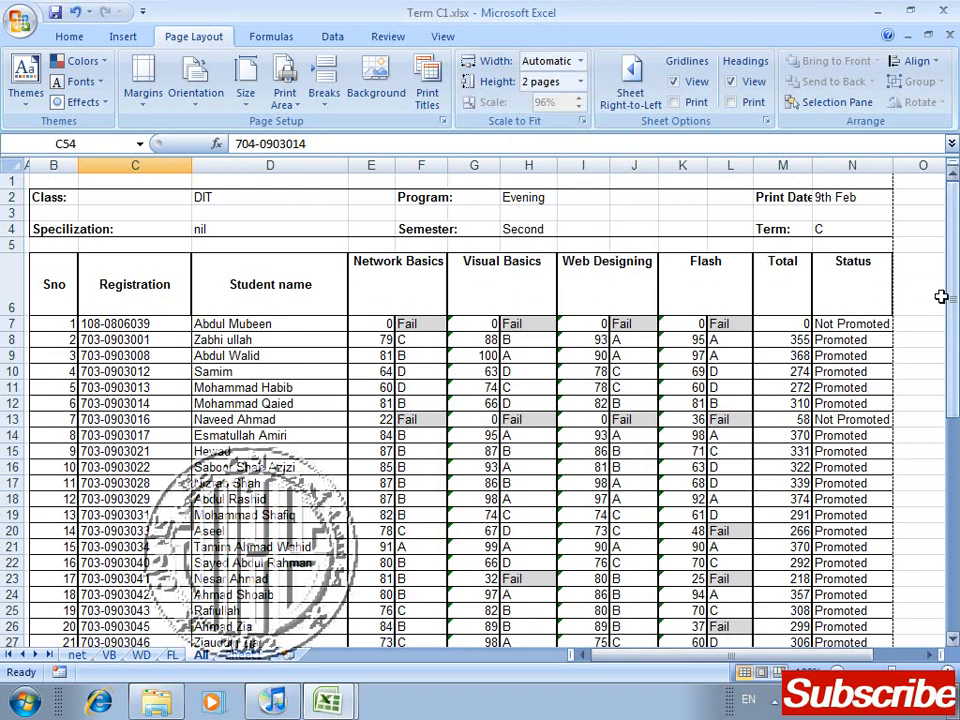
Step: Examine the last rows, footer, right-hand columns and header block of page 1 in print preview, then return to the worksheet
{"action": "left_click_drag", "start_coordinate": [953, 300], "coordinate": [953, 305]}
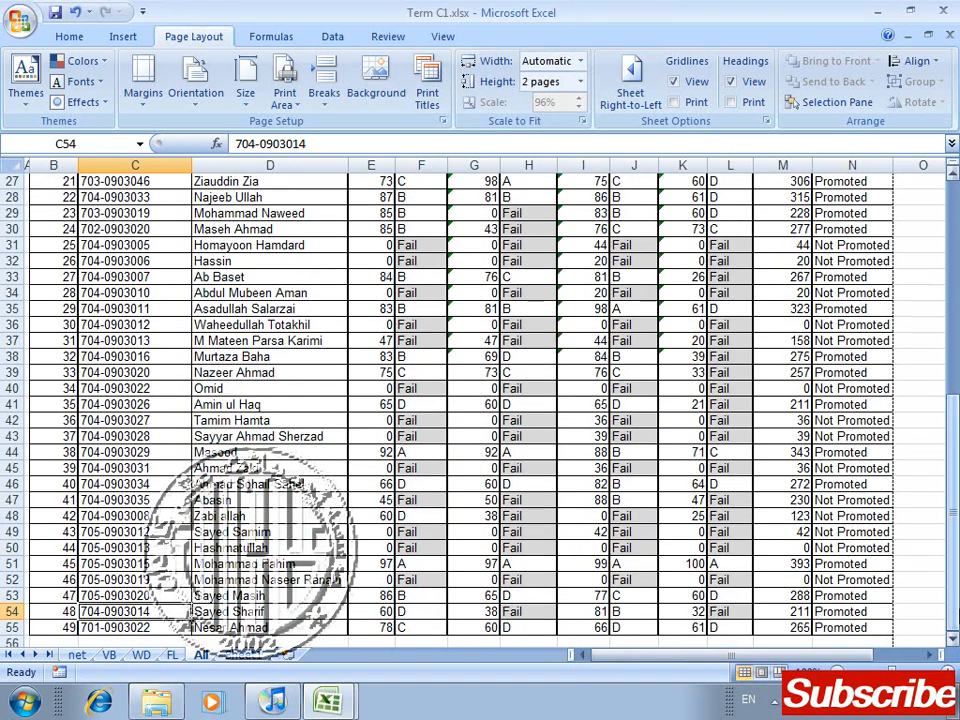
{"action": "key", "text": "ctrl+F2"}
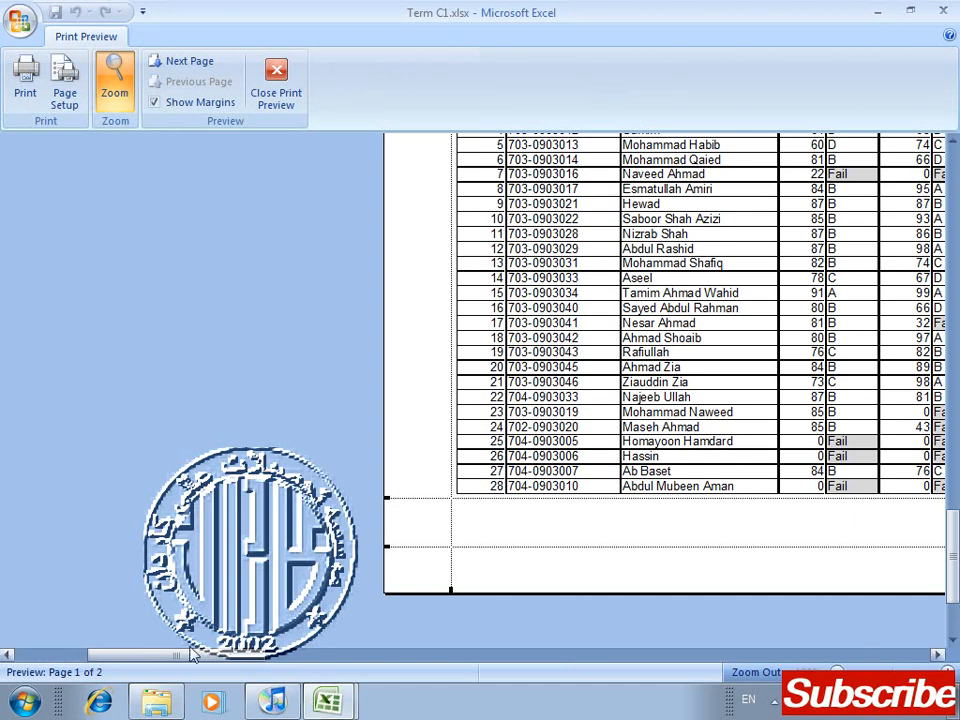
{"action": "left_click_drag", "start_coordinate": [208, 658], "coordinate": [563, 657]}
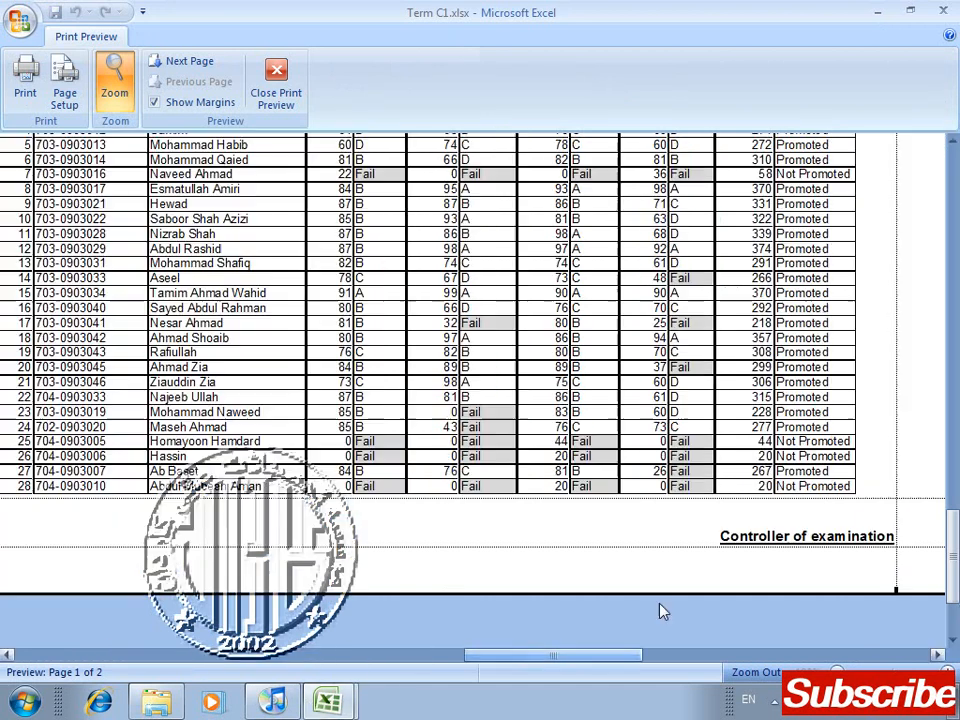
{"action": "left_click_drag", "start_coordinate": [558, 654], "coordinate": [343, 656]}
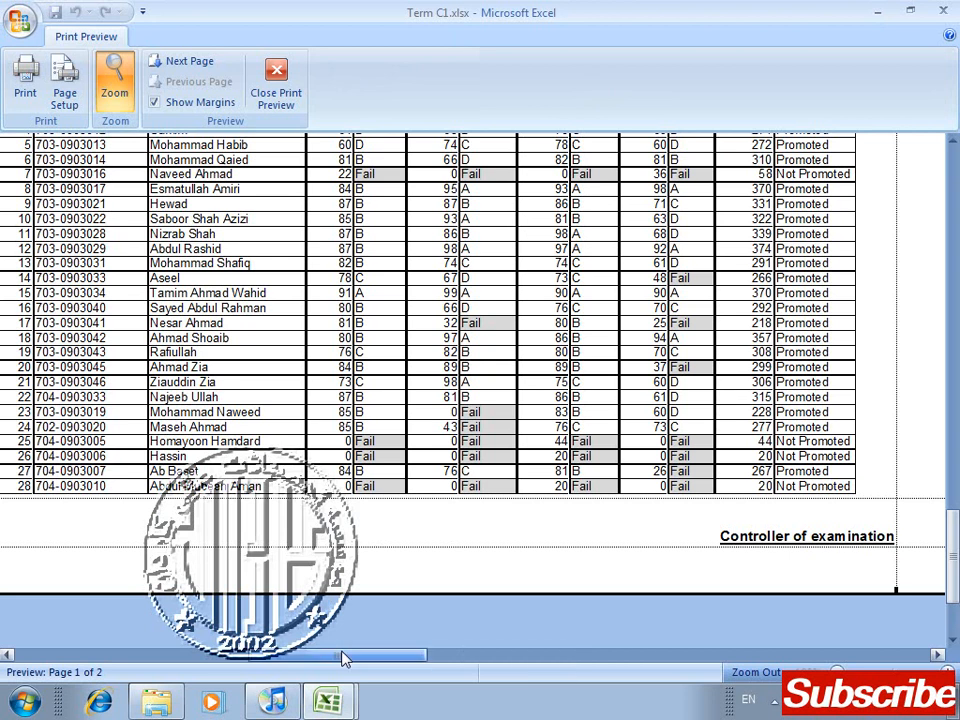
{"action": "left_click_drag", "start_coordinate": [953, 545], "coordinate": [957, 402]}
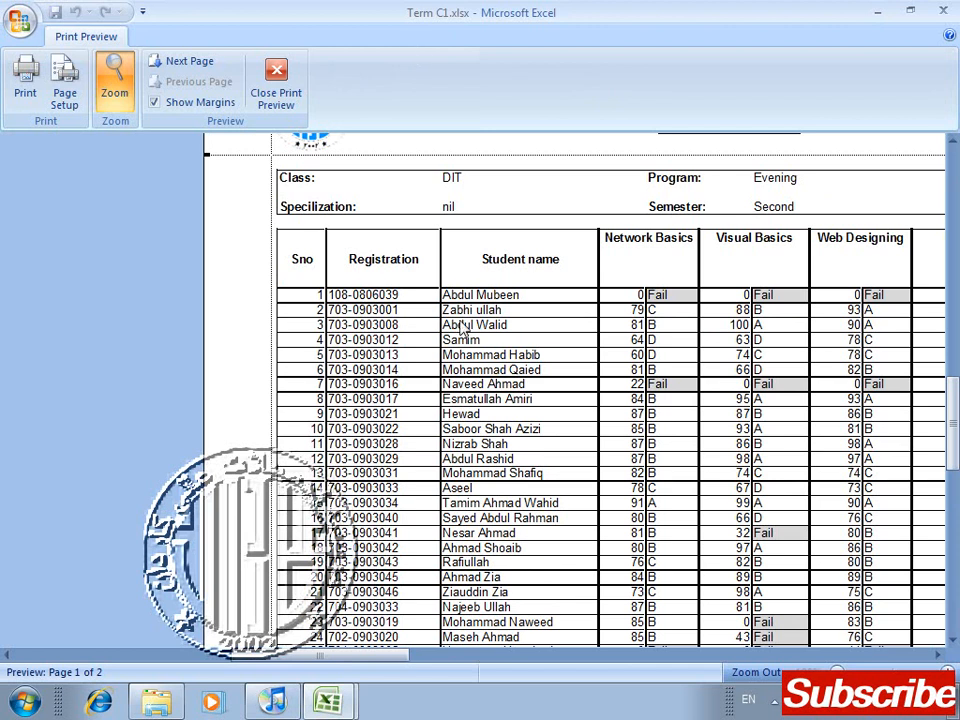
{"action": "left_click", "coordinate": [765, 656]}
{"action": "left_click_drag", "start_coordinate": [302, 697], "coordinate": [270, 697]}
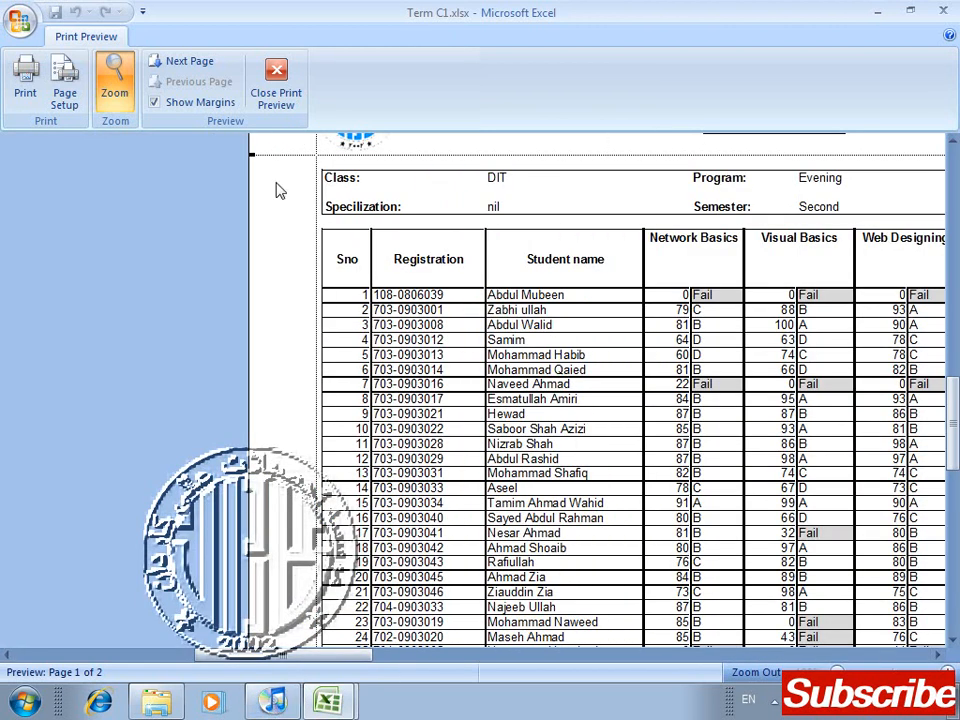
{"action": "left_click", "coordinate": [277, 66]}
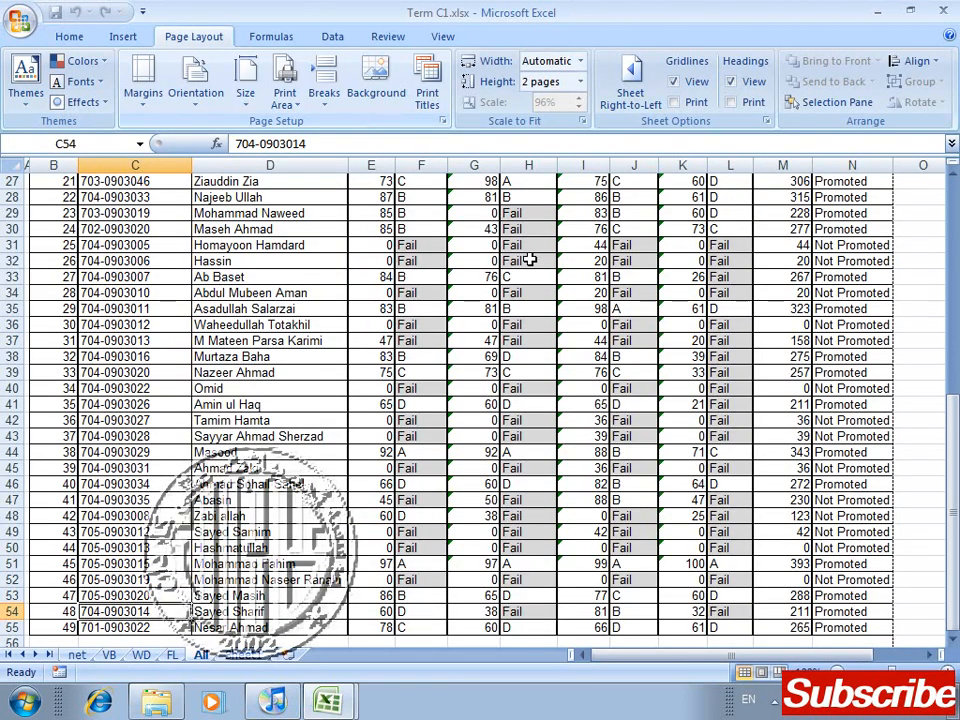
Step: Fit the printed width of the All sheet to 2 pages
{"action": "left_click_drag", "start_coordinate": [952, 376], "coordinate": [955, 203]}
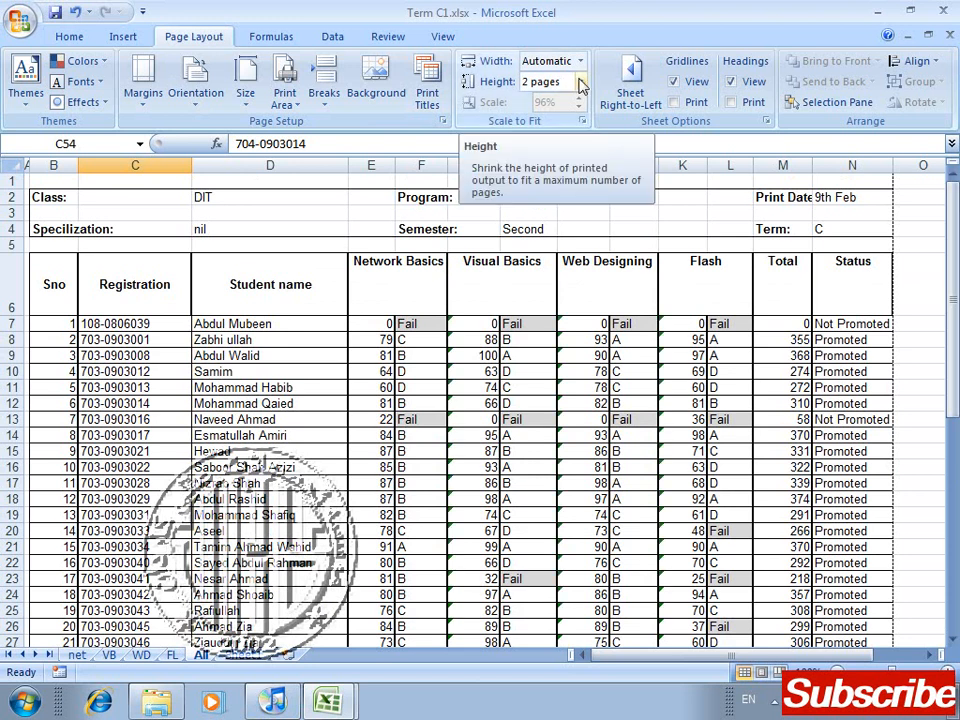
{"action": "left_click", "coordinate": [580, 61]}
{"action": "left_click", "coordinate": [568, 114]}
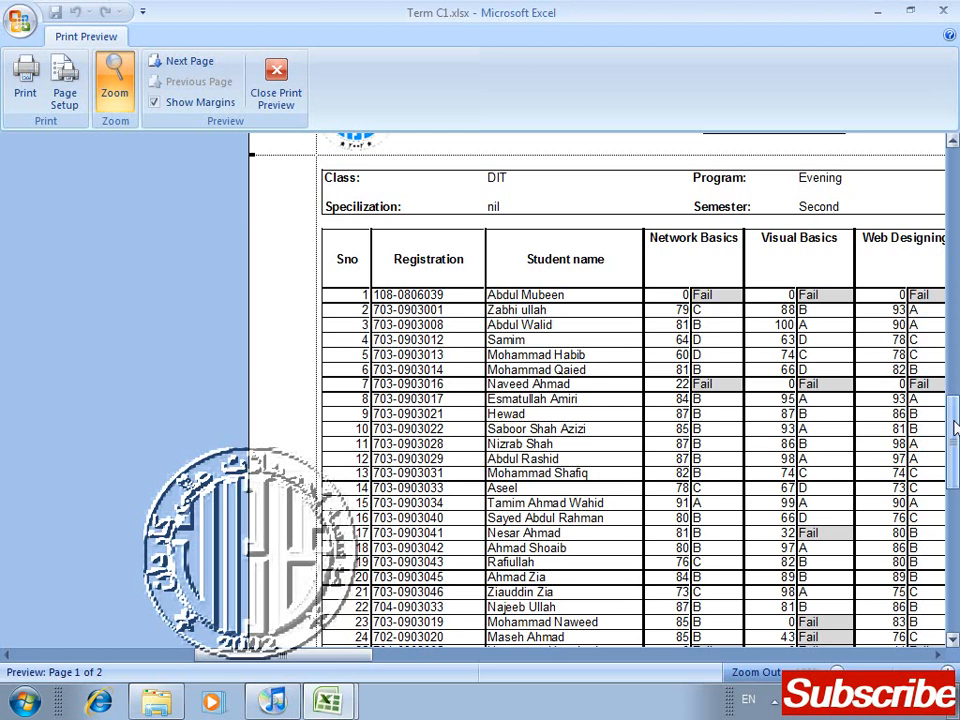
Step: Examine the page heading and table columns of the result sheet in print preview, then return to the worksheet
{"action": "scroll", "coordinate": [955, 395], "scroll_direction": "down", "scroll_amount": 3}
{"action": "scroll", "coordinate": [955, 240], "scroll_direction": "up", "scroll_amount": 3}
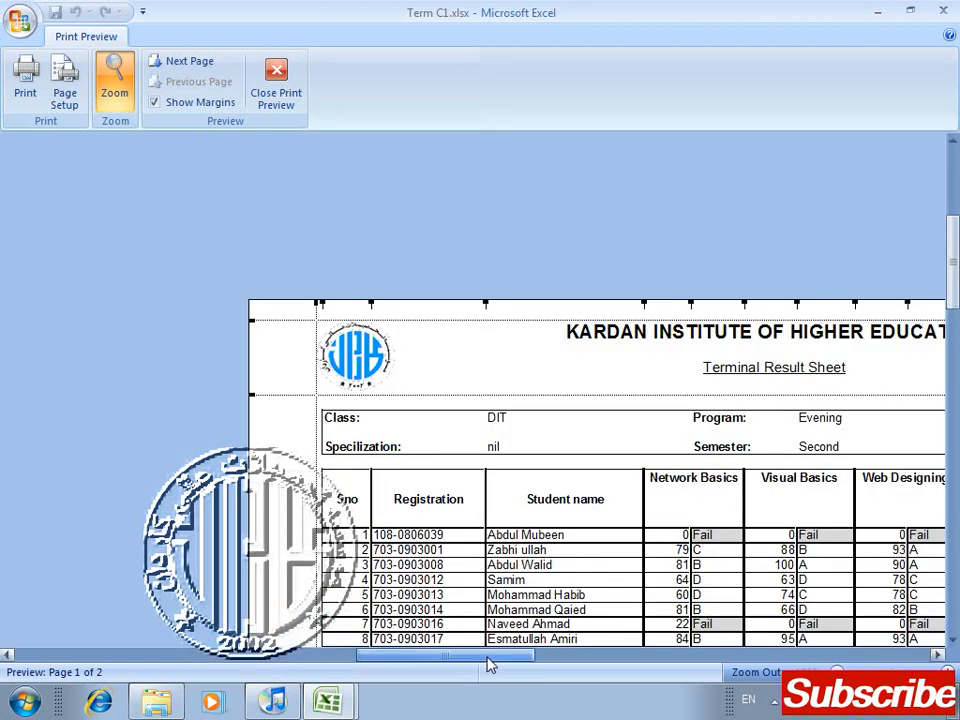
{"action": "left_click", "coordinate": [489, 657]}
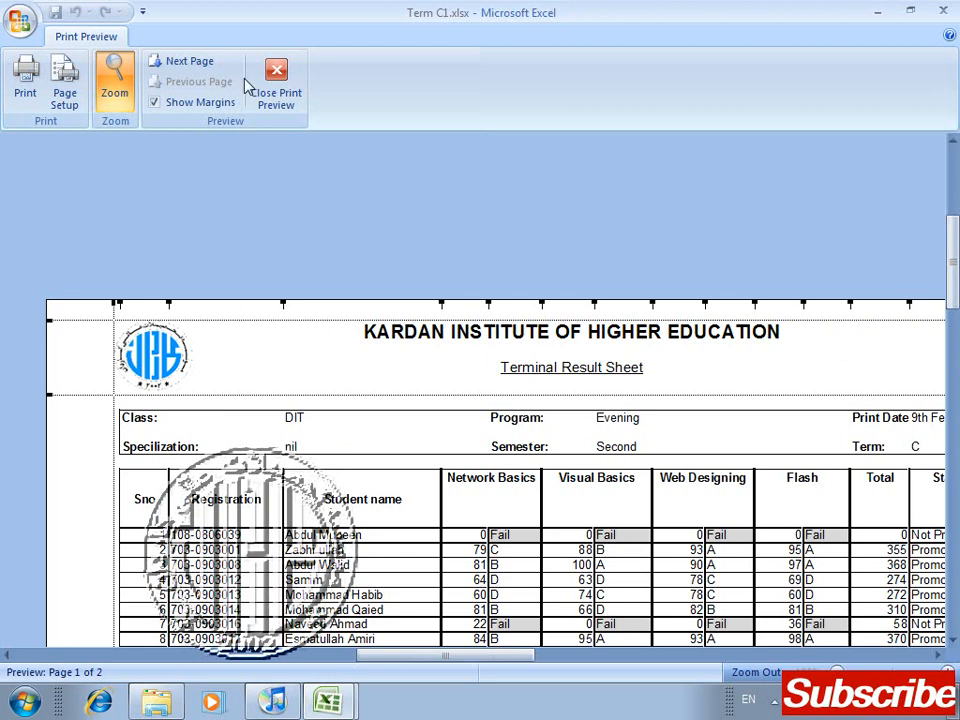
{"action": "left_click", "coordinate": [275, 75]}
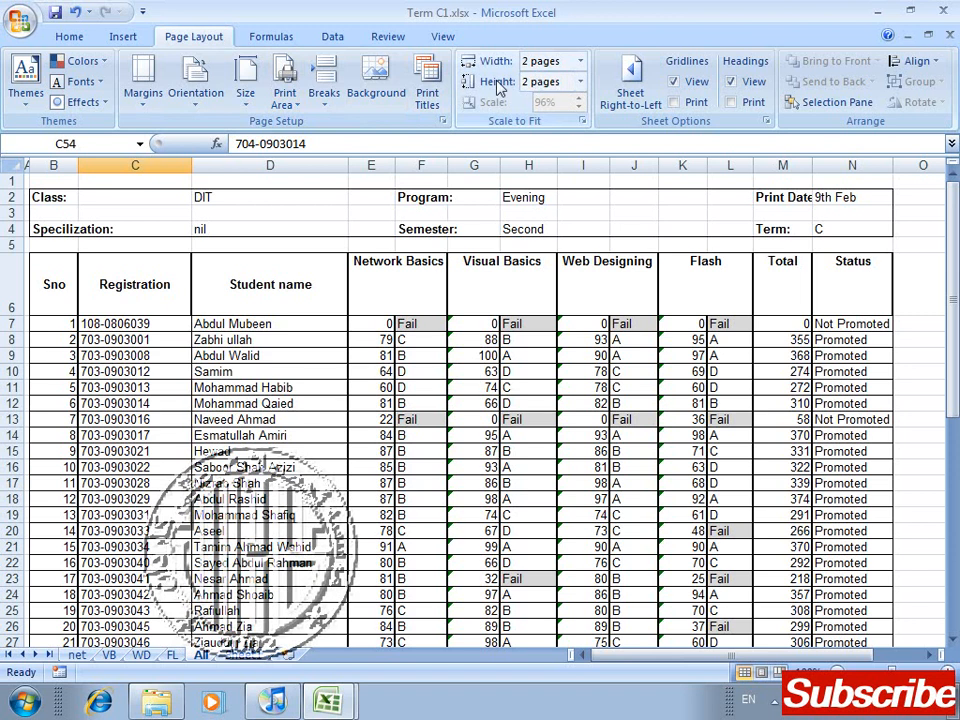
Step: Set both the printed width and the printed height of the All sheet back to Automatic
{"action": "left_click", "coordinate": [580, 61]}
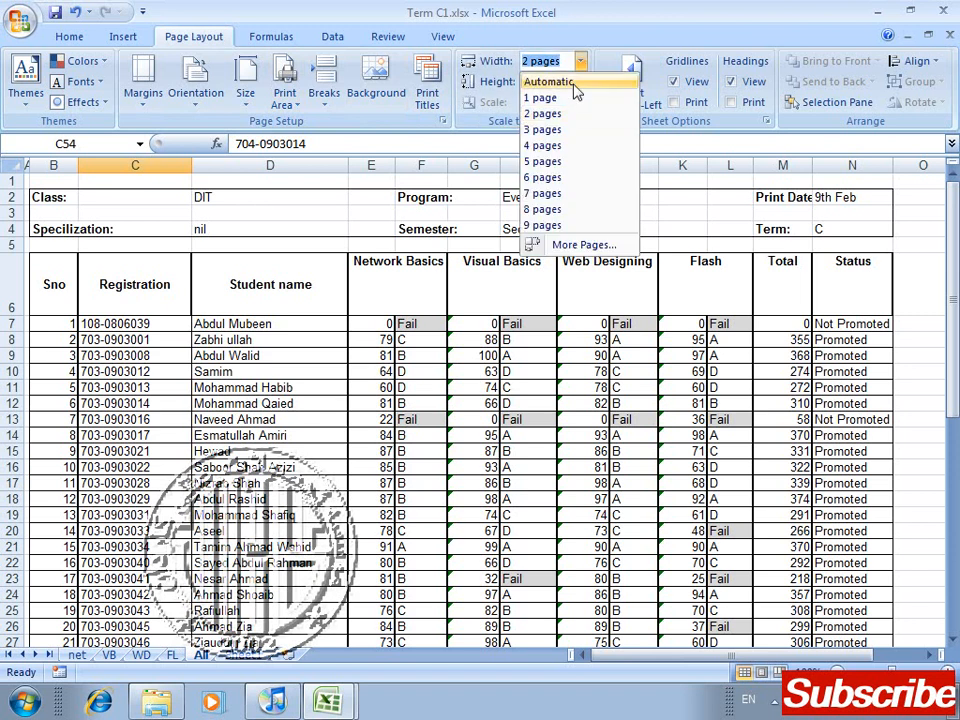
{"action": "left_click", "coordinate": [574, 84]}
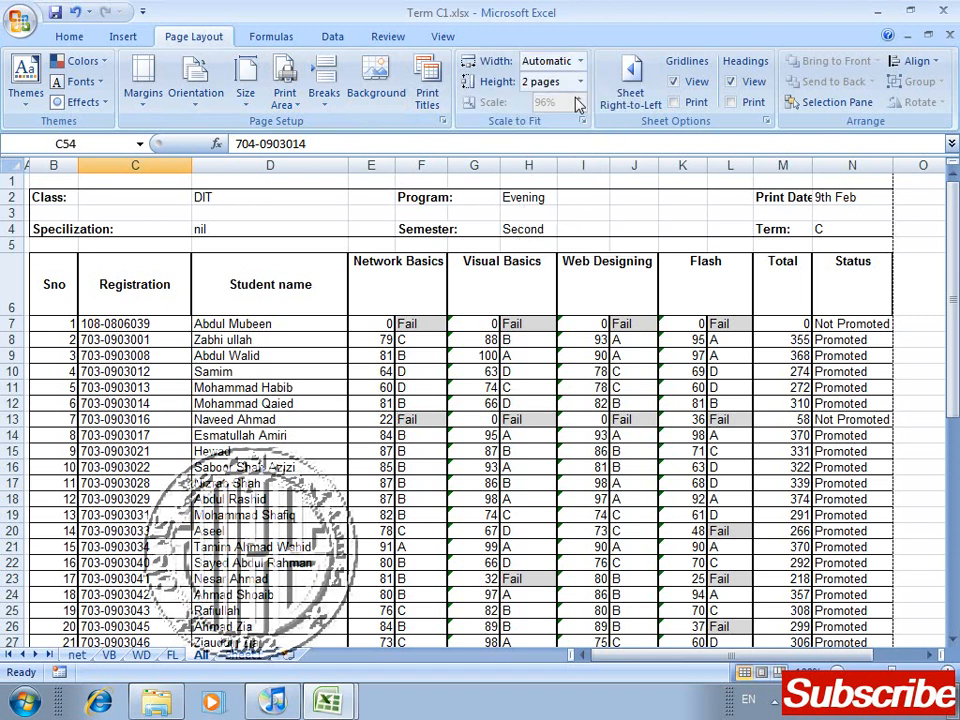
{"action": "left_click", "coordinate": [580, 82]}
{"action": "left_click", "coordinate": [574, 102]}
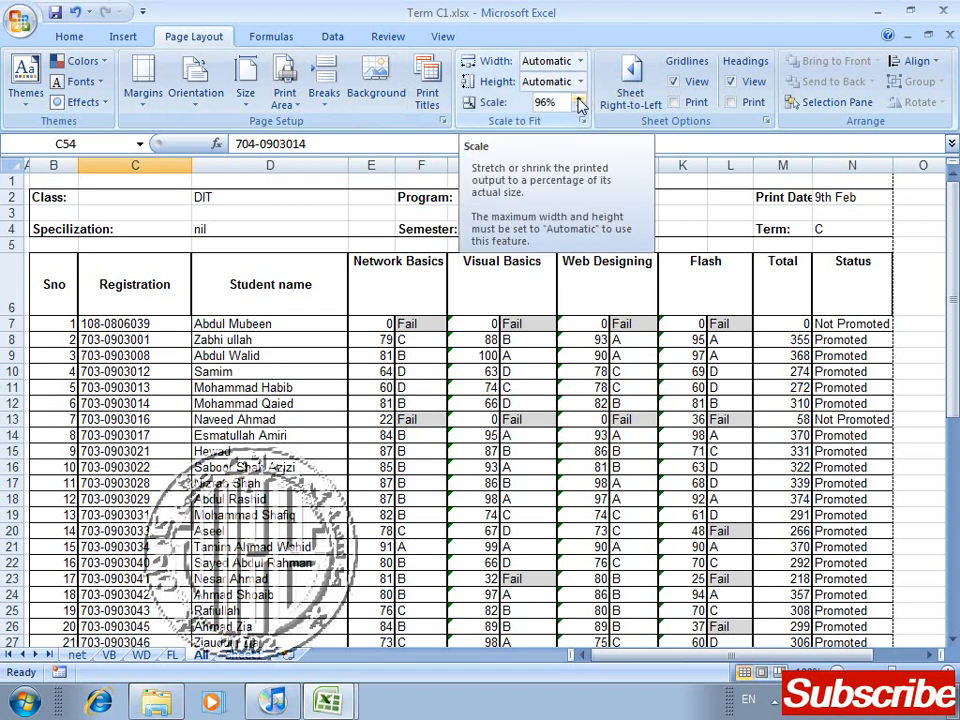
Step: Raise the All sheet's print scale to 110%, then reduce it to 85%
{"action": "left_click", "coordinate": [579, 99]}
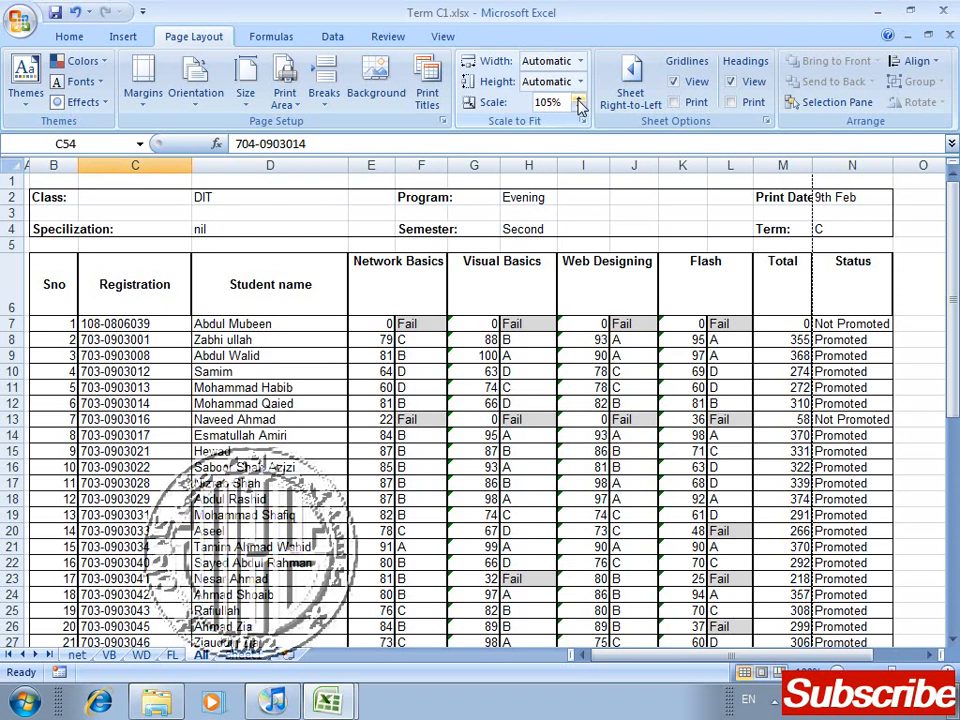
{"action": "left_click", "coordinate": [578, 100]}
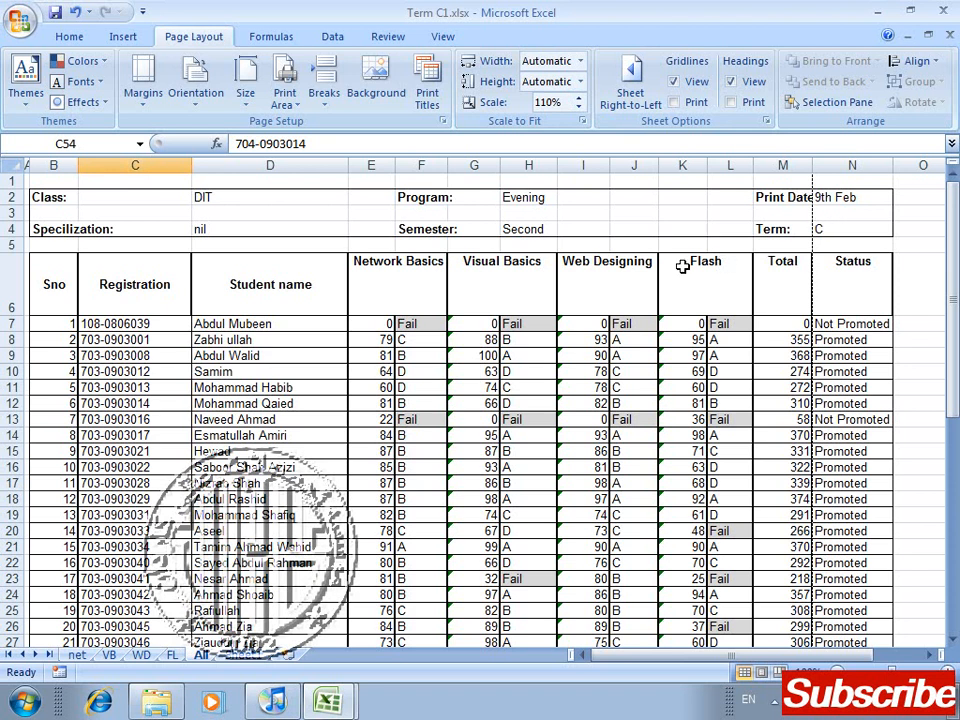
{"action": "left_click", "coordinate": [579, 106]}
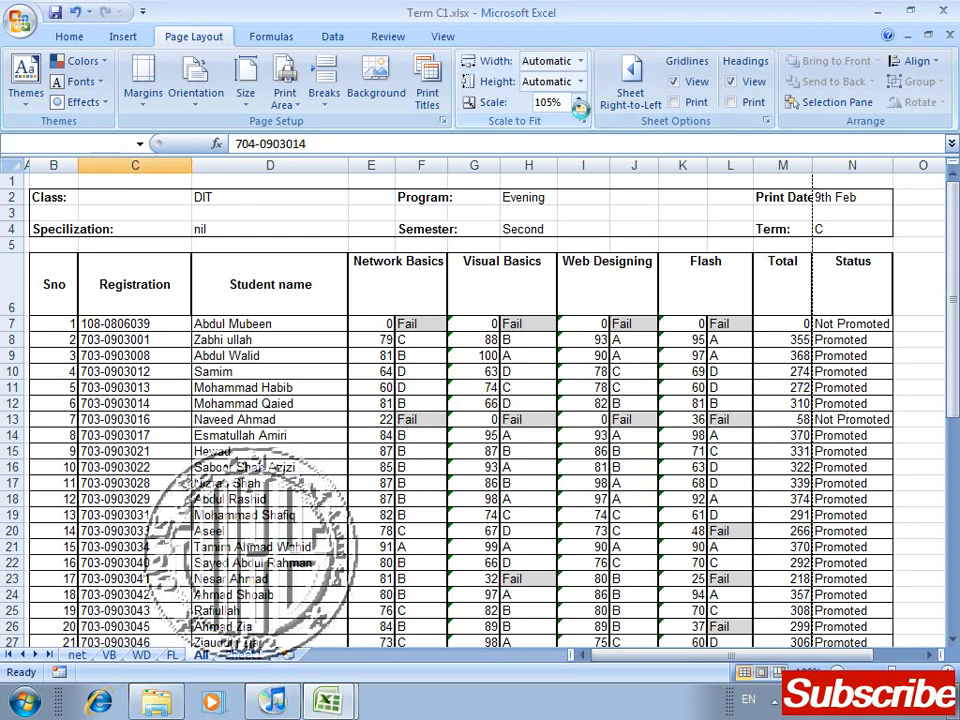
{"action": "left_click", "coordinate": [579, 107]}
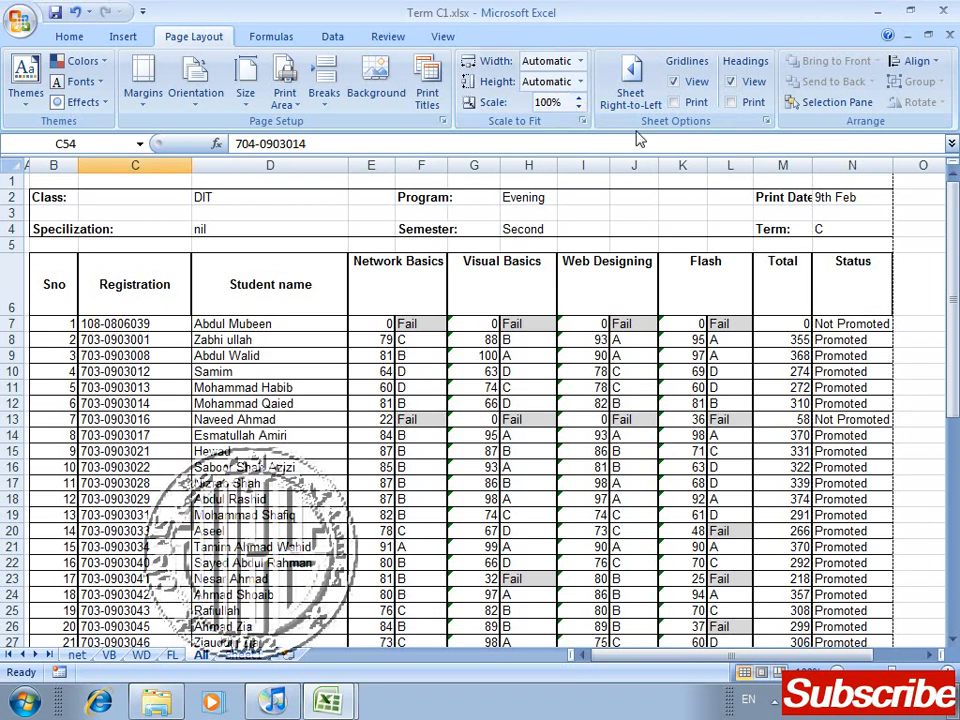
{"action": "left_click", "coordinate": [577, 108]}
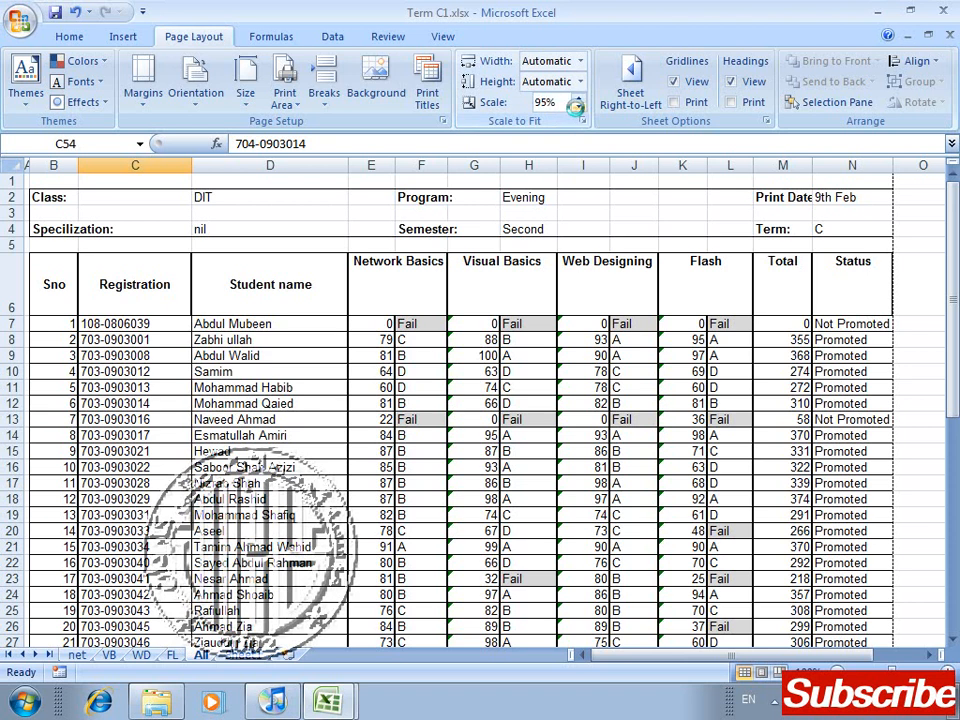
{"action": "left_click", "coordinate": [577, 108]}
{"action": "left_click", "coordinate": [577, 108]}
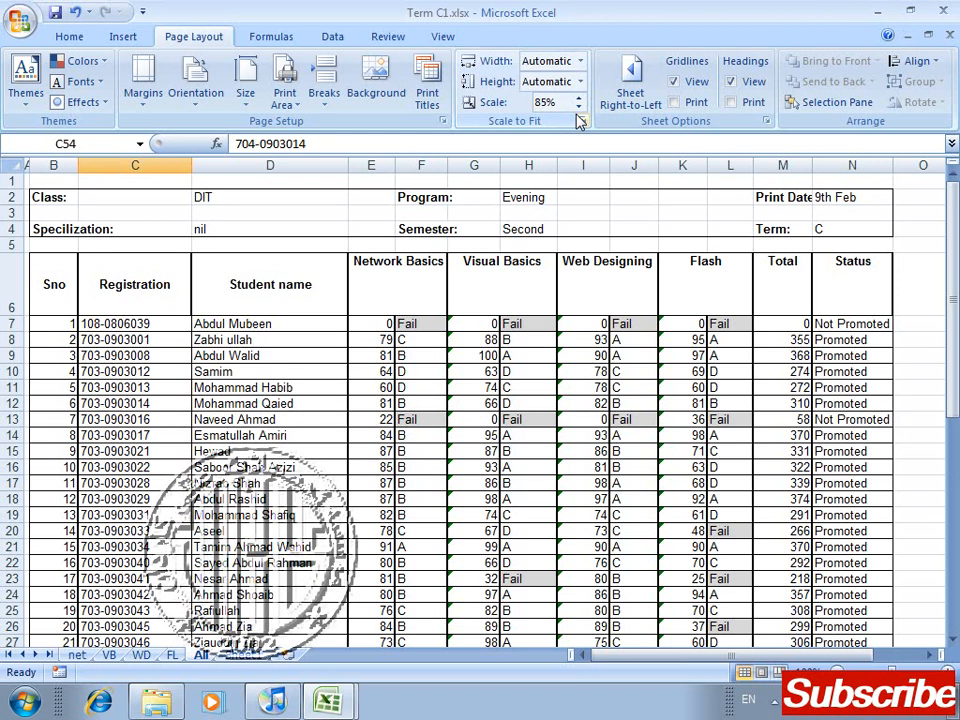
Step: Examine the result sheet's page edges and lower rows at the 85% scale in print preview, then return to the worksheet
{"action": "key", "text": "ctrl+F2"}
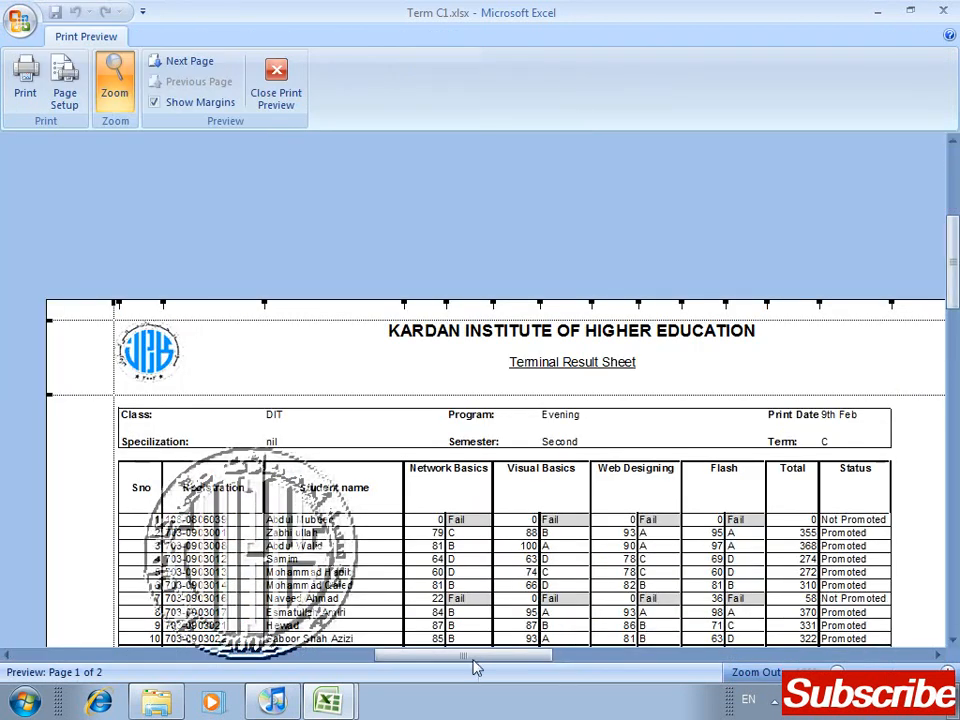
{"action": "left_click_drag", "start_coordinate": [476, 657], "coordinate": [655, 657]}
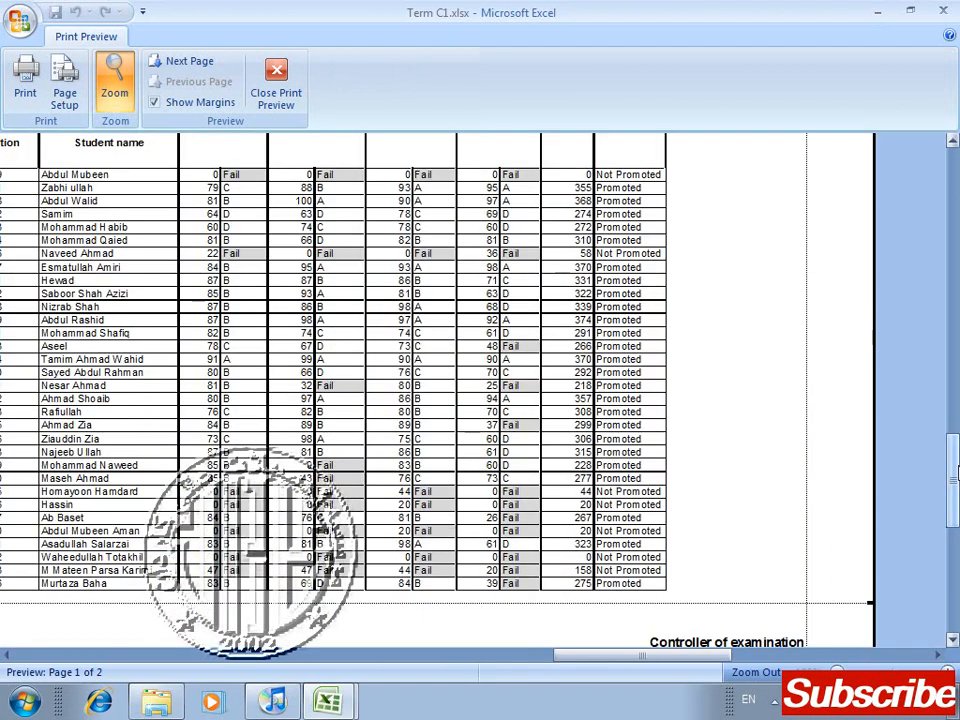
{"action": "left_click_drag", "start_coordinate": [955, 447], "coordinate": [955, 477]}
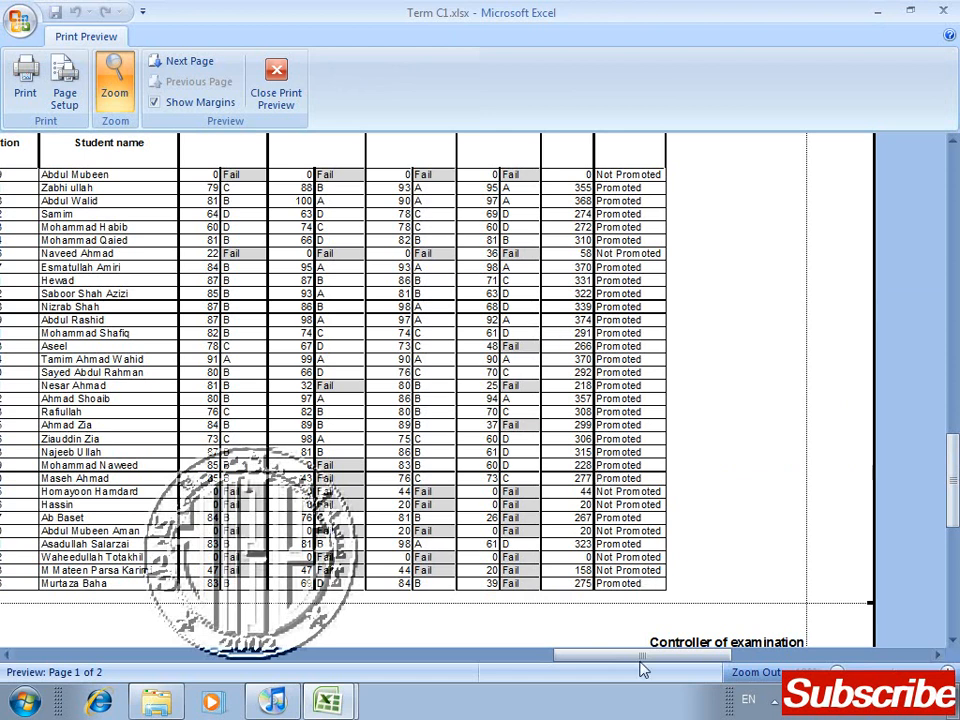
{"action": "left_click", "coordinate": [365, 657]}
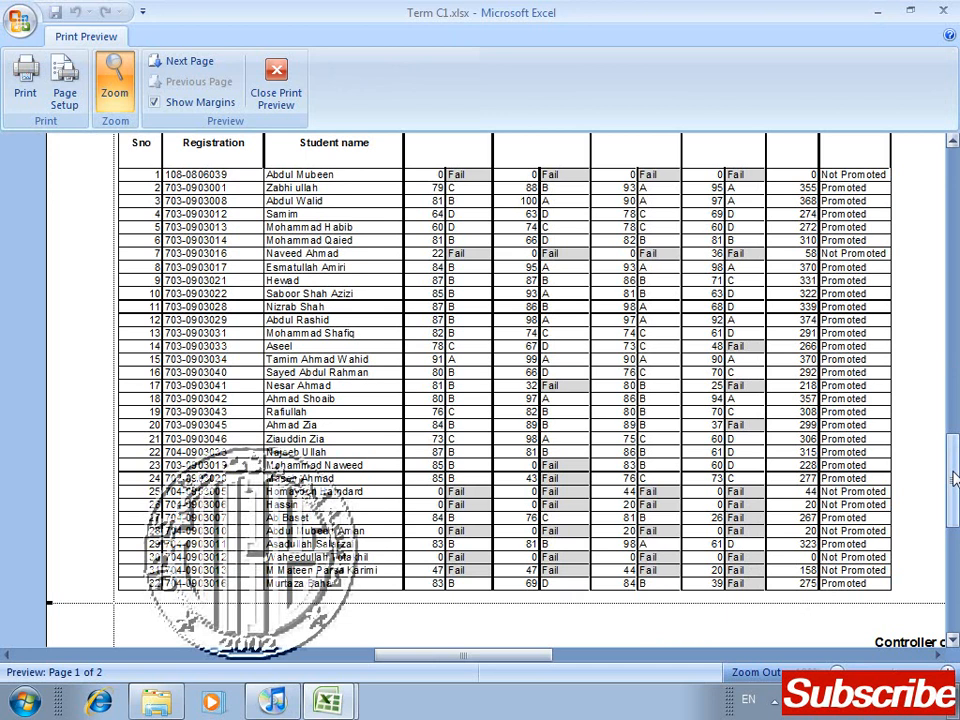
{"action": "left_click_drag", "start_coordinate": [956, 476], "coordinate": [943, 285]}
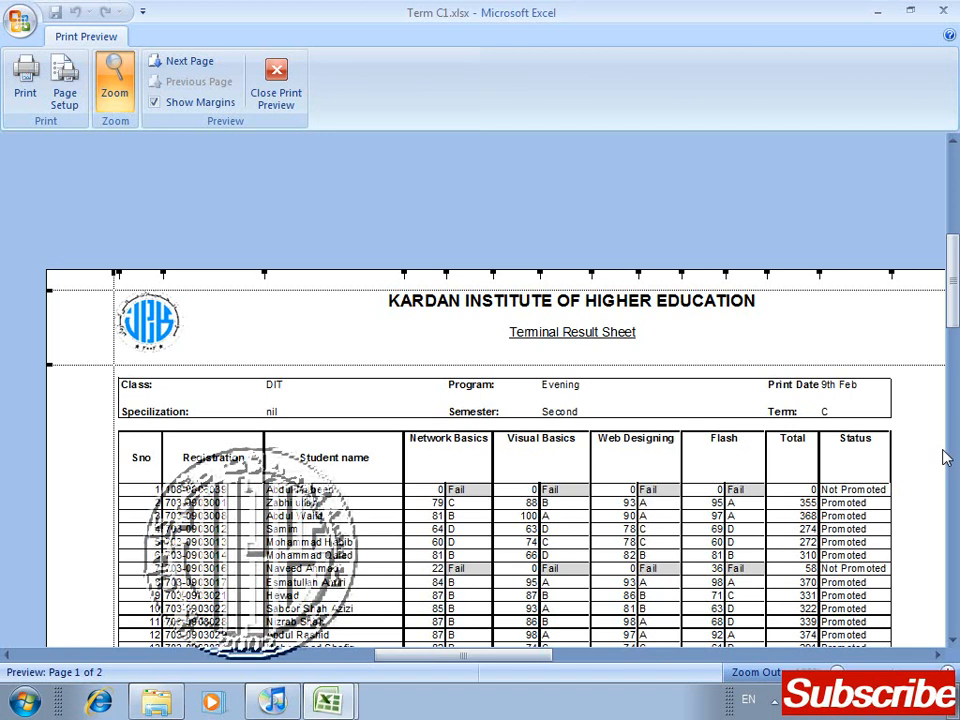
{"action": "left_click", "coordinate": [301, 92]}
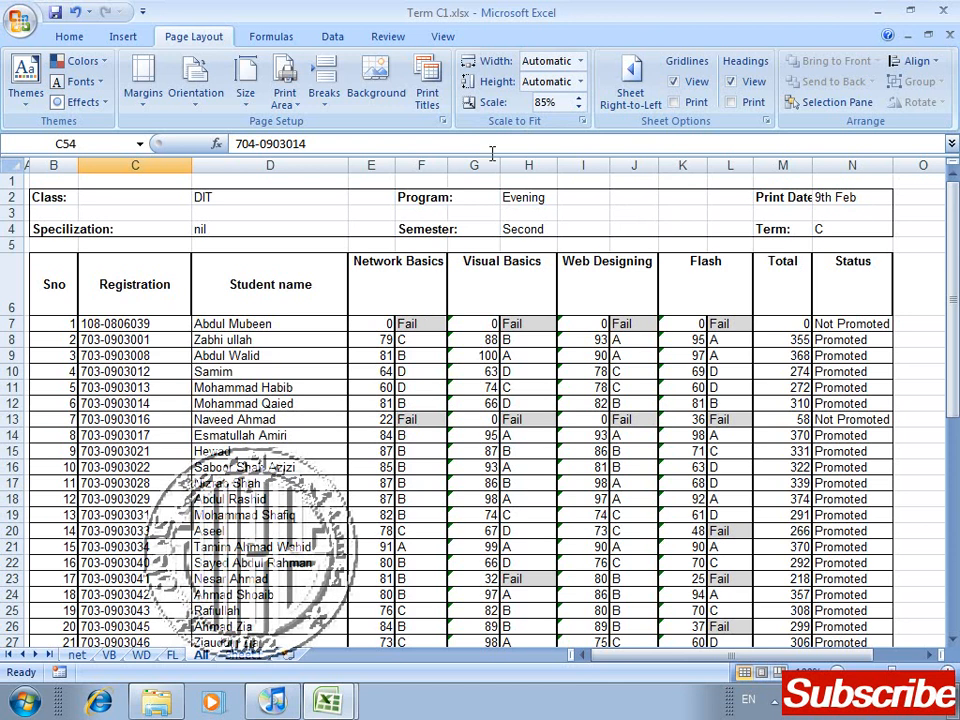
Step: Switch the All sheet to right-to-left layout, toggling the direction back and forth to compare both layouts
{"action": "left_click", "coordinate": [632, 92]}
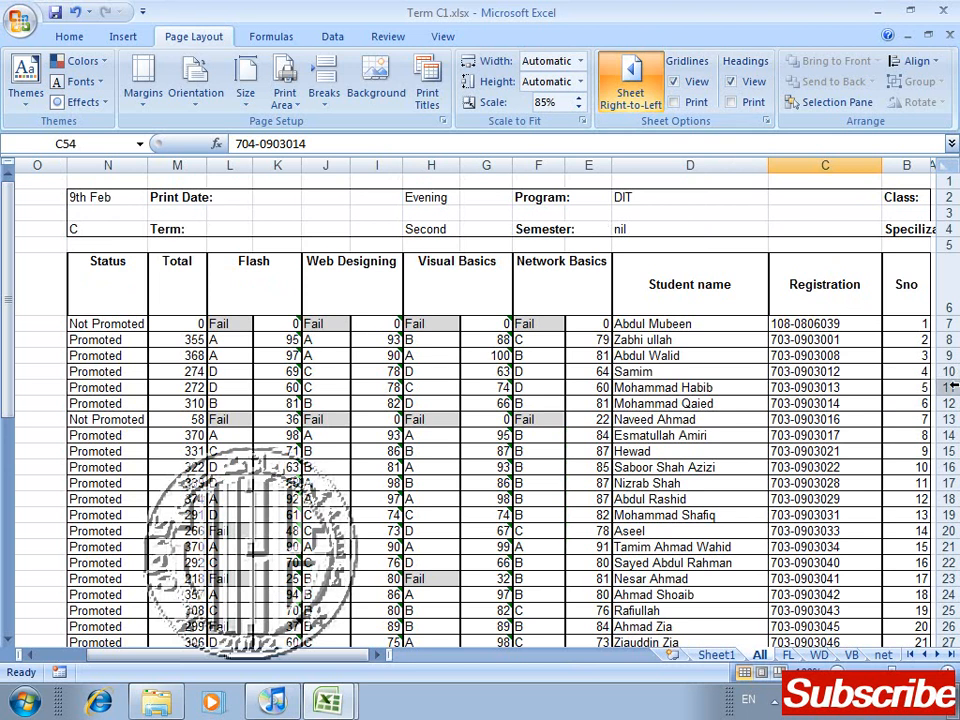
{"action": "left_click", "coordinate": [632, 90]}
{"action": "left_click", "coordinate": [632, 90]}
{"action": "left_click", "coordinate": [633, 89]}
{"action": "left_click", "coordinate": [633, 89]}
Step: Hide the gridlines of the All sheet on screen, then show them again
{"action": "left_click", "coordinate": [675, 83]}
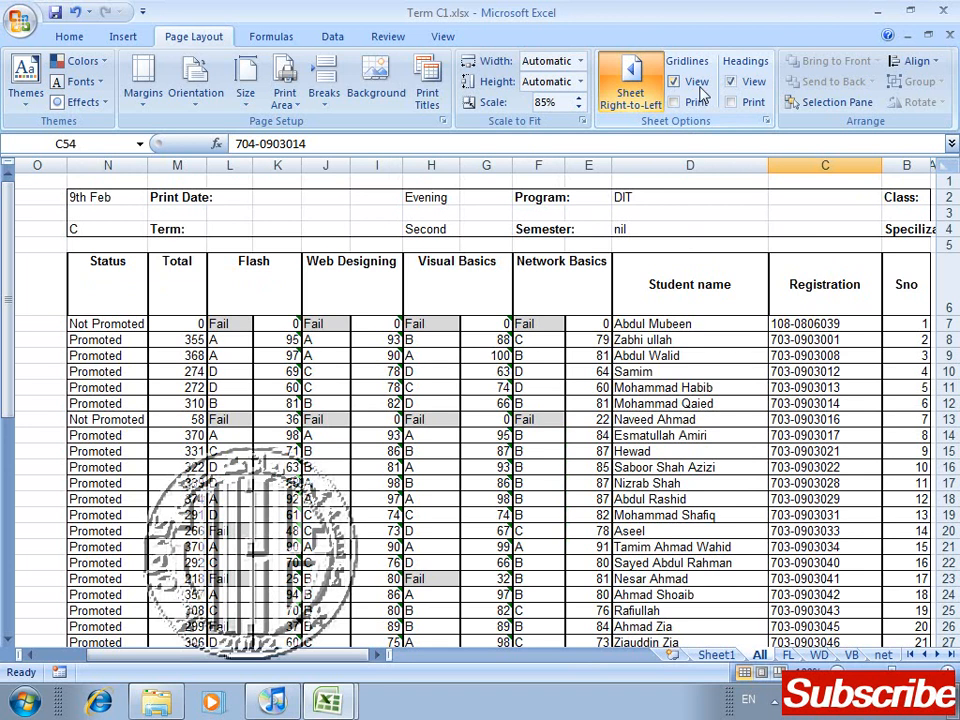
{"action": "left_click", "coordinate": [694, 84]}
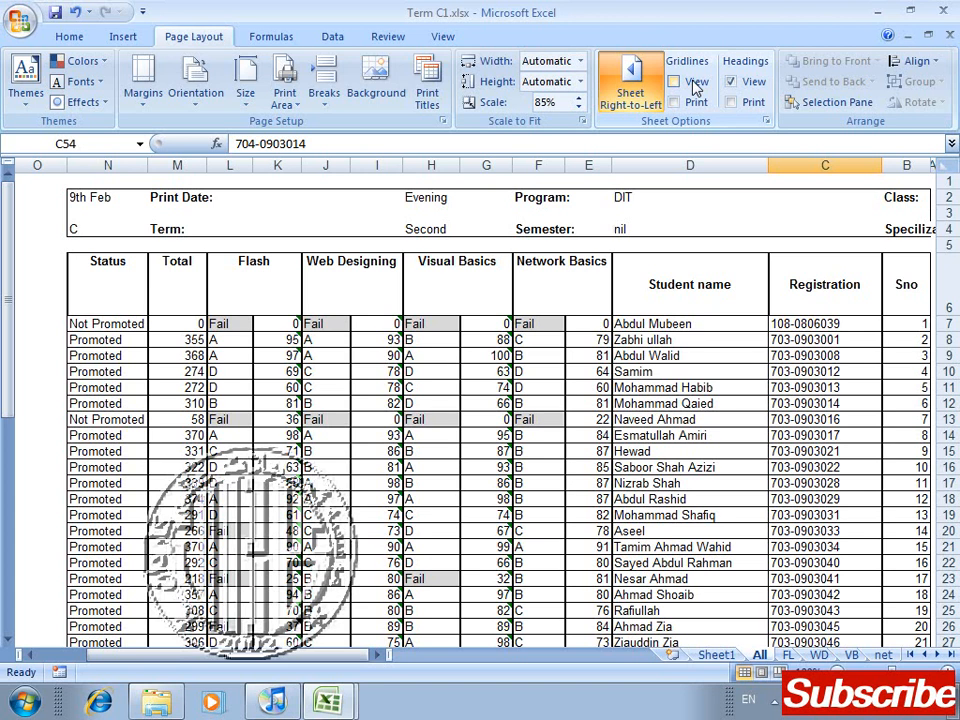
{"action": "left_click", "coordinate": [696, 84]}
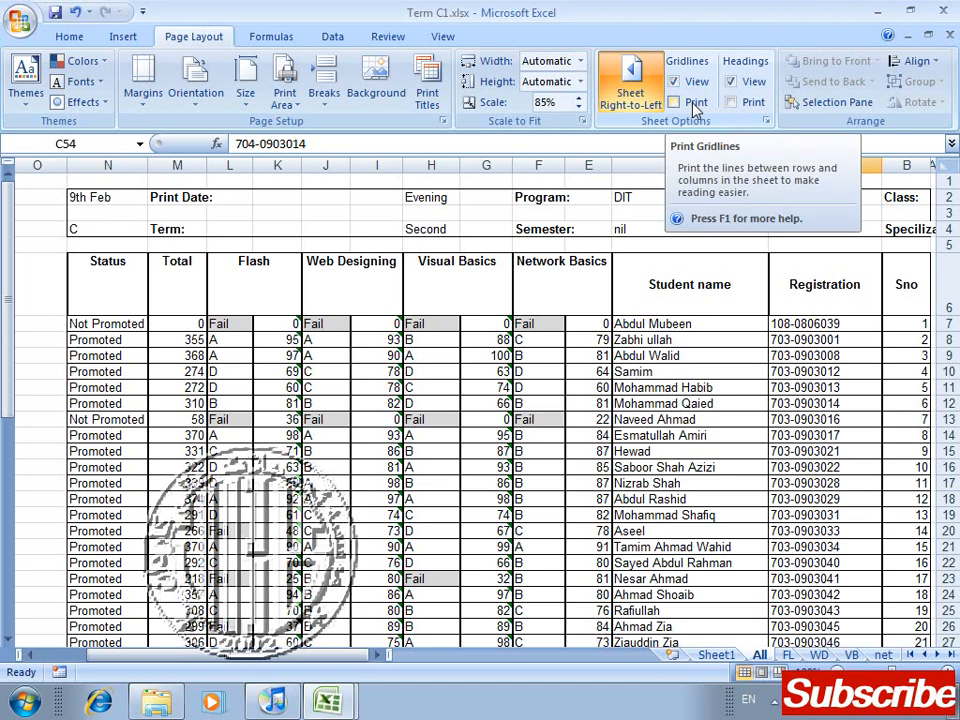
Step: Check the right-to-left All sheet in print preview, then switch the sheet back to left-to-right layout
{"action": "key", "text": "ctrl+F2"}
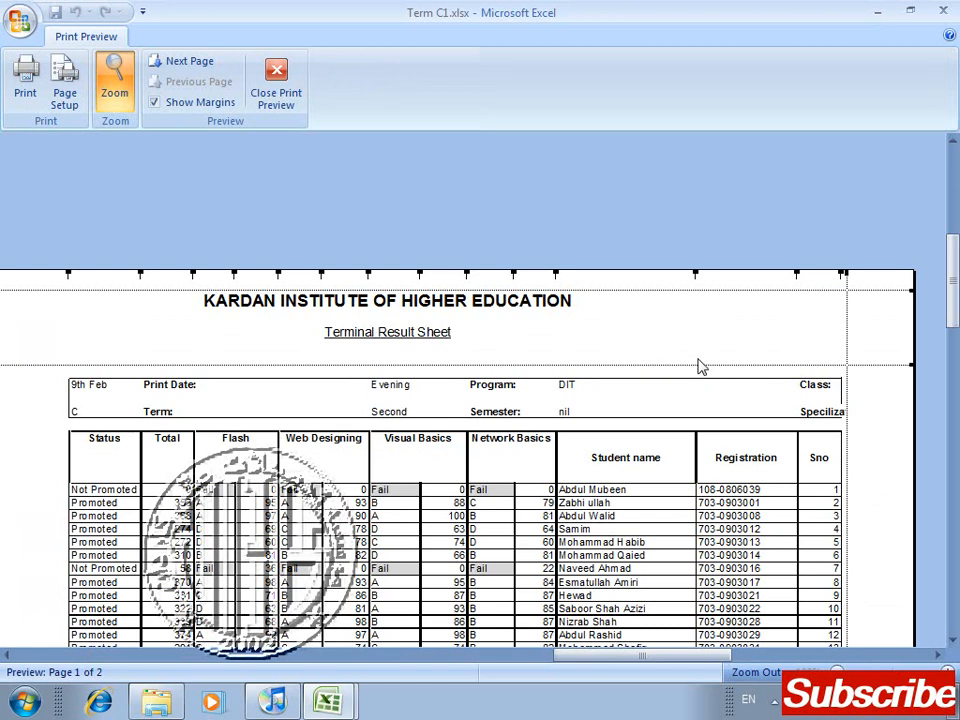
{"action": "left_click", "coordinate": [300, 88]}
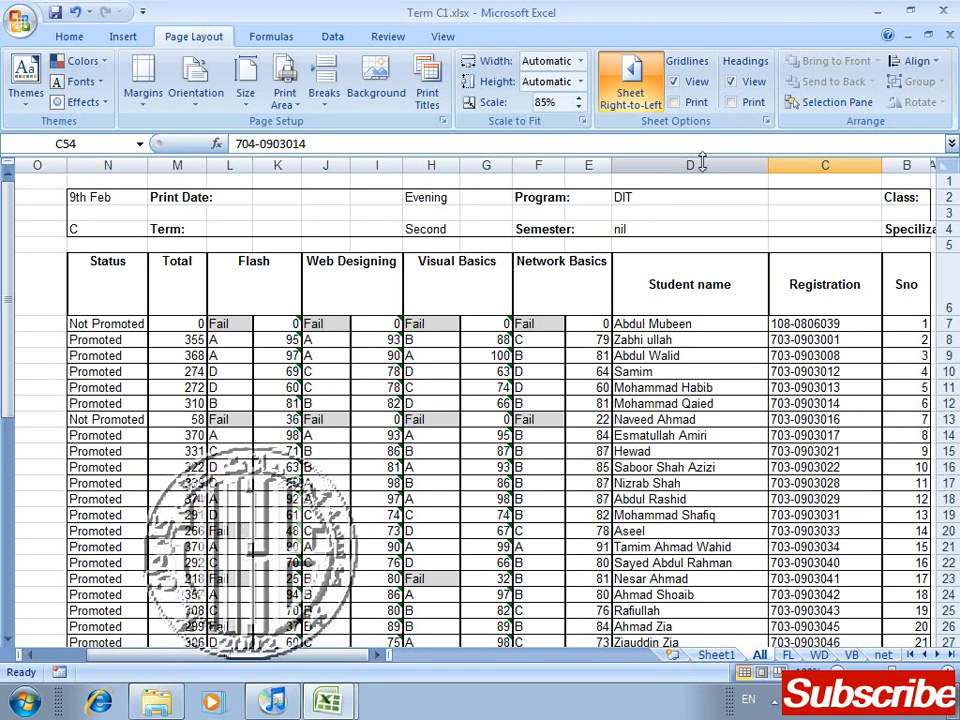
{"action": "left_click", "coordinate": [627, 78]}
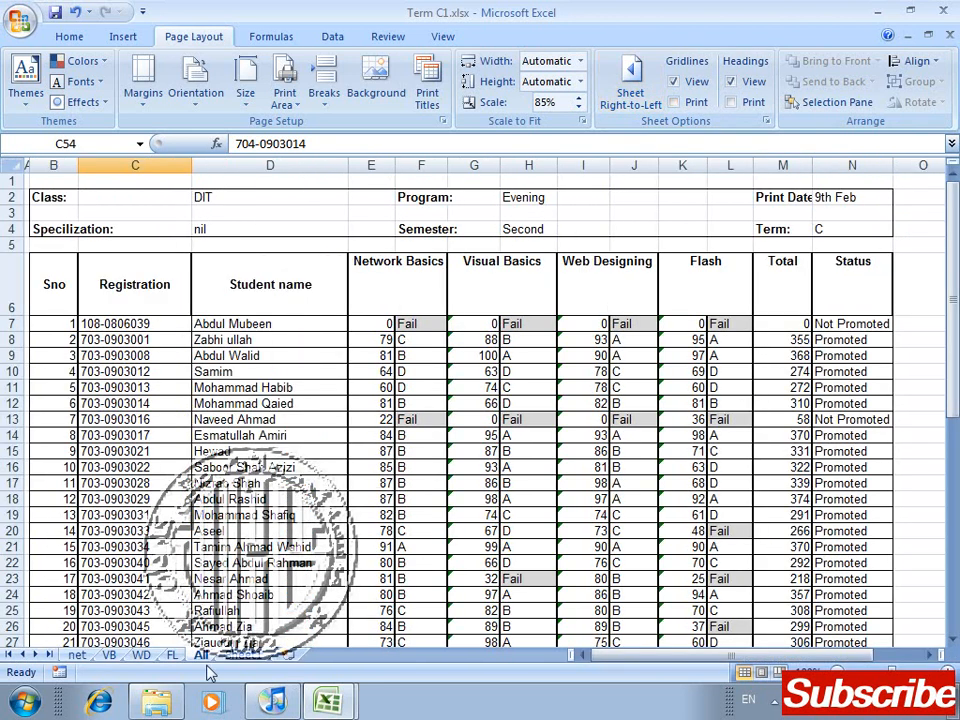
Step: On Sheet1, fill H19:H22 with Das, s, dx and zxD, and I20:I24 with asd, xcas, z, xcas and zxcx
{"action": "left_click", "coordinate": [242, 655]}
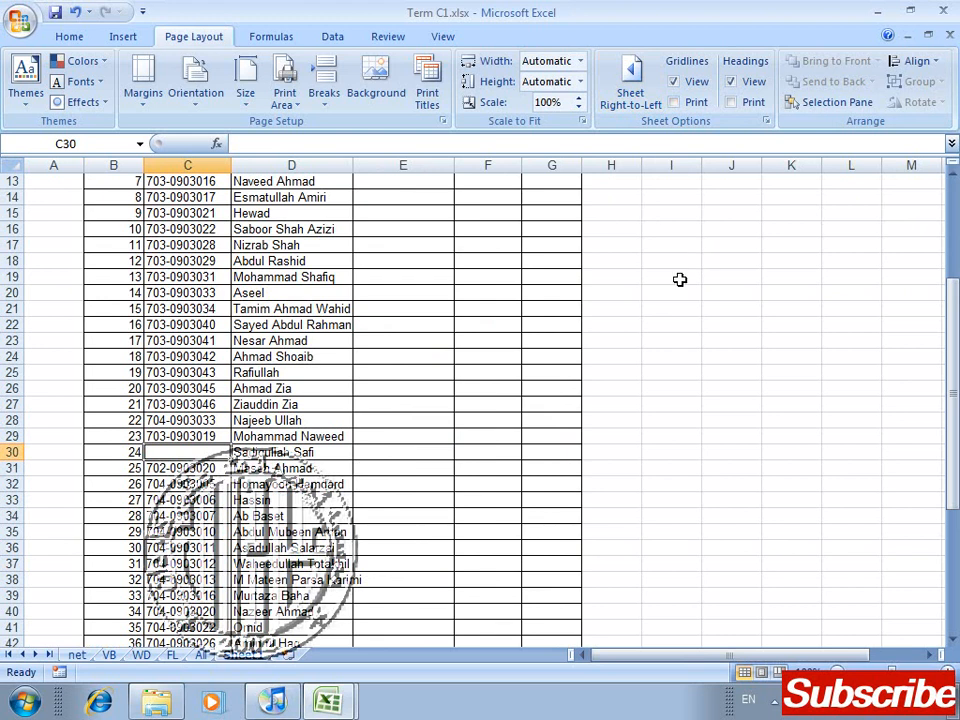
{"action": "left_click", "coordinate": [623, 279]}
{"action": "type", "text": "Das"}
{"action": "key", "text": "Return"}
{"action": "type", "text": "s"}
{"action": "key", "text": "Tab"}
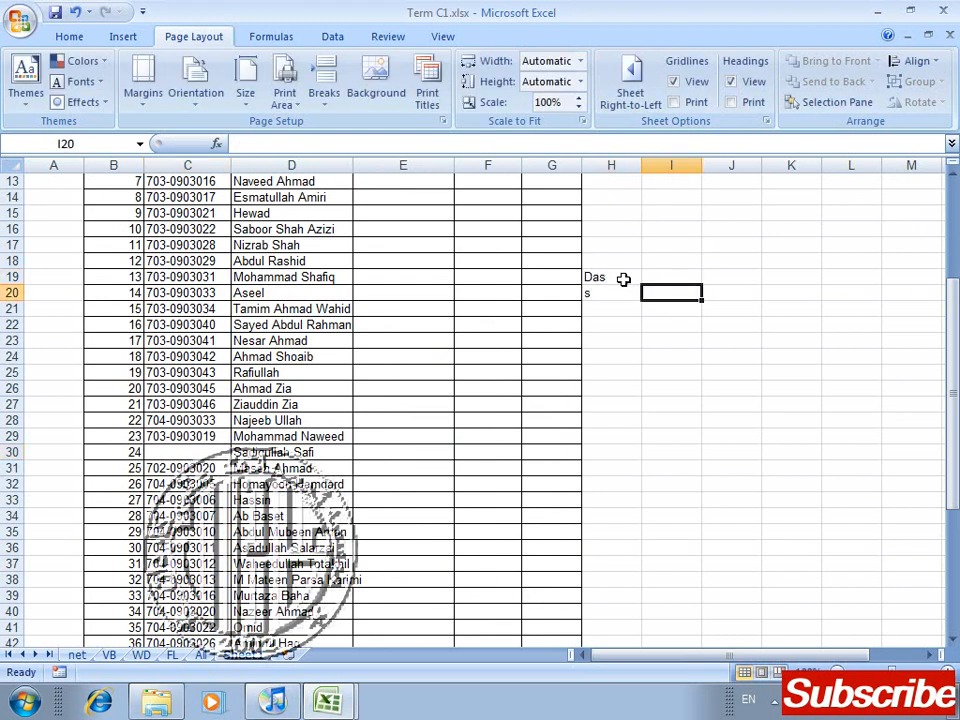
{"action": "type", "text": "asd dx\txcas zxD\tz"}
{"action": "key", "text": "Down"}
{"action": "type", "text": "xcas"}
{"action": "key", "text": "Down"}
{"action": "type", "text": "zxcx"}
Step: Add more sample text beside the table: Zc in H26, z in I27, zxc in H28 and Zx in I29
{"action": "key", "text": "Down"}
{"action": "key", "text": "Down"}
{"action": "key", "text": "Left"}
{"action": "type", "text": "Zc"}
{"action": "key", "text": "Down"}
{"action": "key", "text": "Right"}
{"action": "type", "text": "z"}
{"action": "key", "text": "Left"}
{"action": "type", "text": "zxc"}
{"action": "key", "text": "Down"}
{"action": "key", "text": "Right"}
{"action": "type", "text": "Zx"}
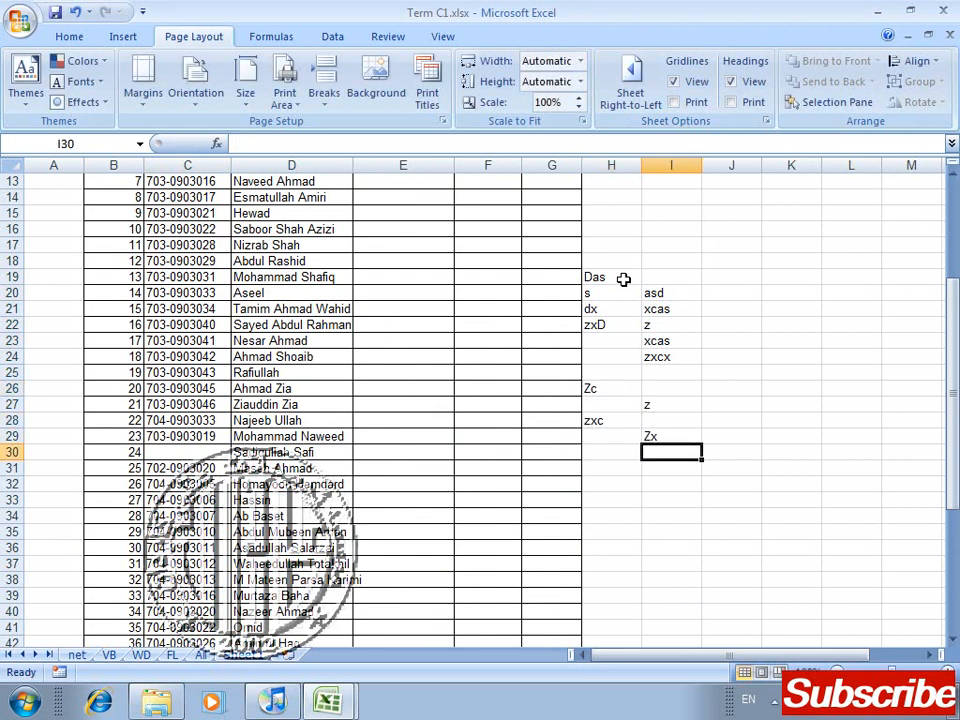
Step: Turn on gridline printing for Sheet1 and reduce its print scale to 80%
{"action": "left_click", "coordinate": [675, 102]}
{"action": "left_click", "coordinate": [581, 107]}
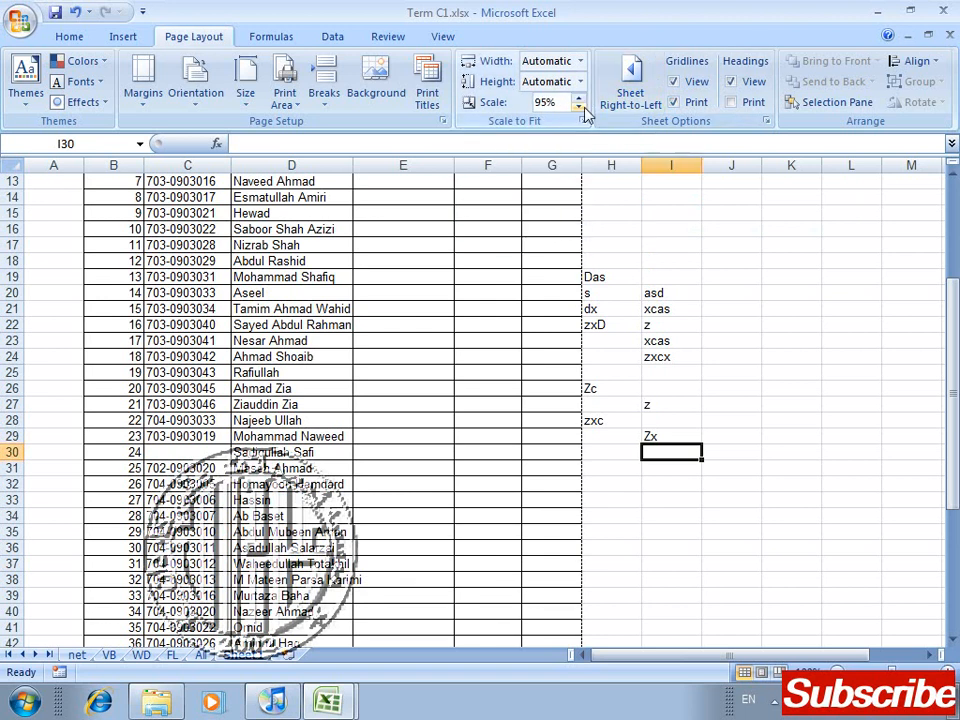
{"action": "left_click", "coordinate": [581, 107]}
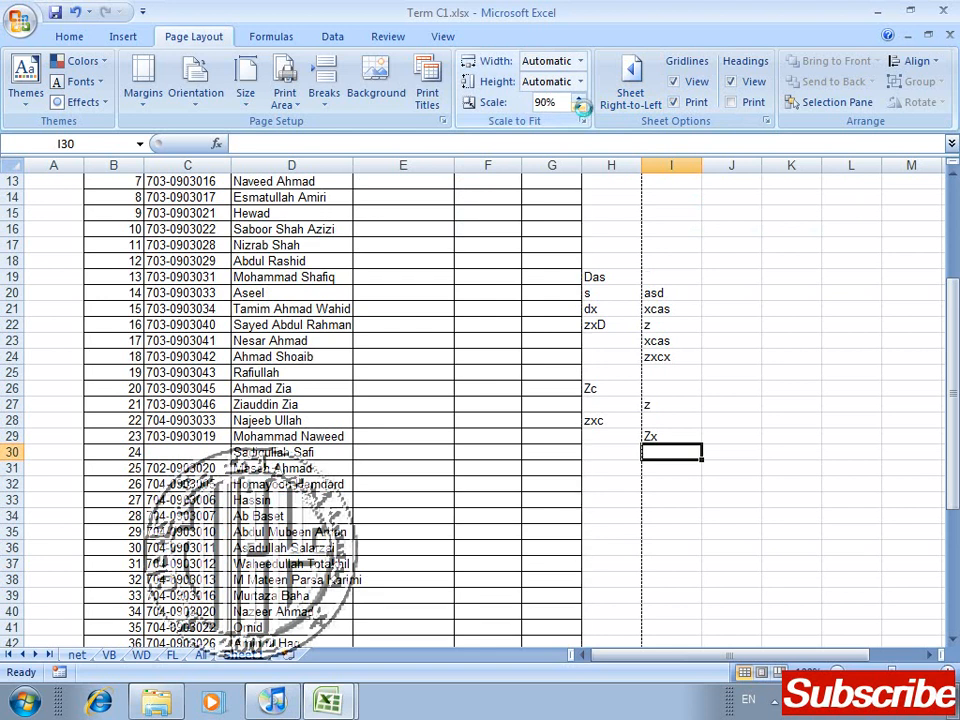
{"action": "left_click", "coordinate": [581, 107]}
{"action": "left_click", "coordinate": [581, 107]}
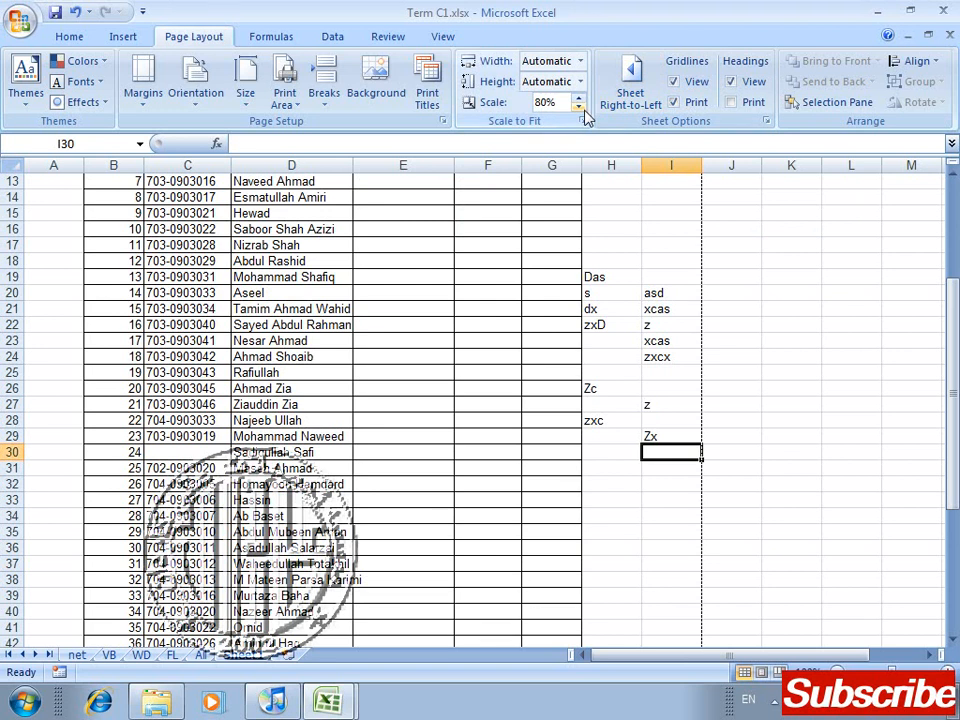
Step: Examine the printed gridlines around the table and sample text in print preview, then return to the worksheet
{"action": "key", "text": "ctrl+F2"}
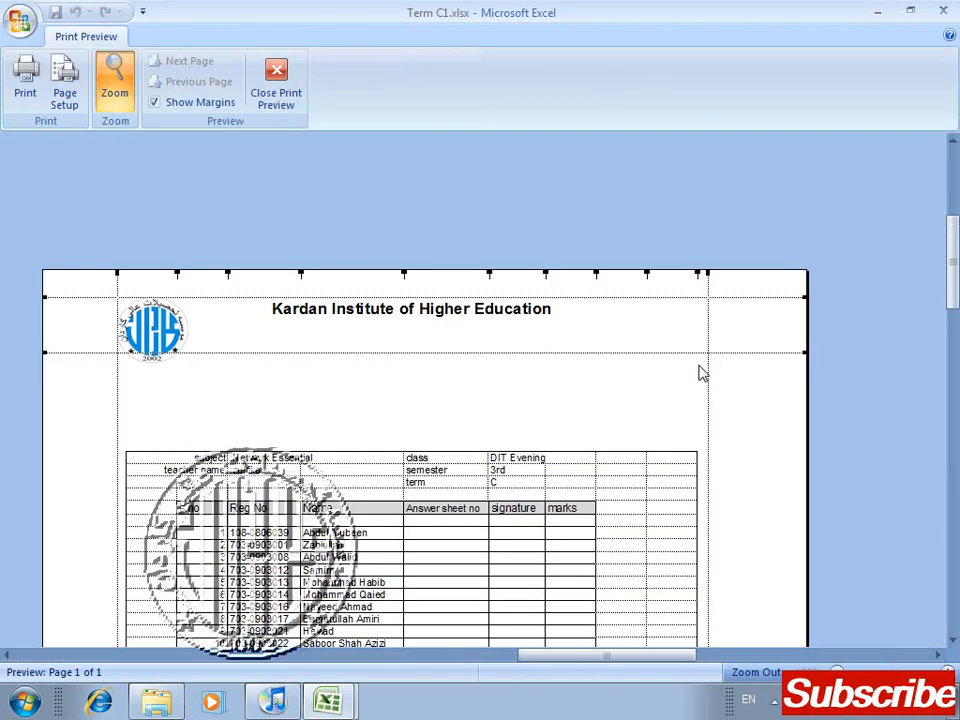
{"action": "scroll", "coordinate": [612, 459], "scroll_direction": "down", "scroll_amount": 5}
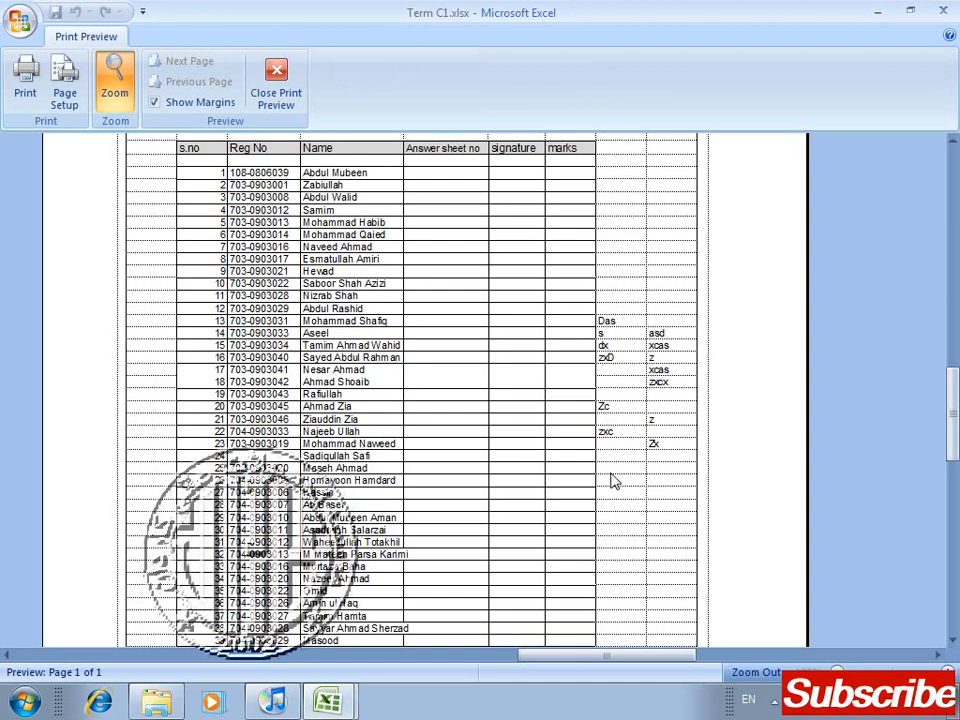
{"action": "left_click", "coordinate": [276, 92]}
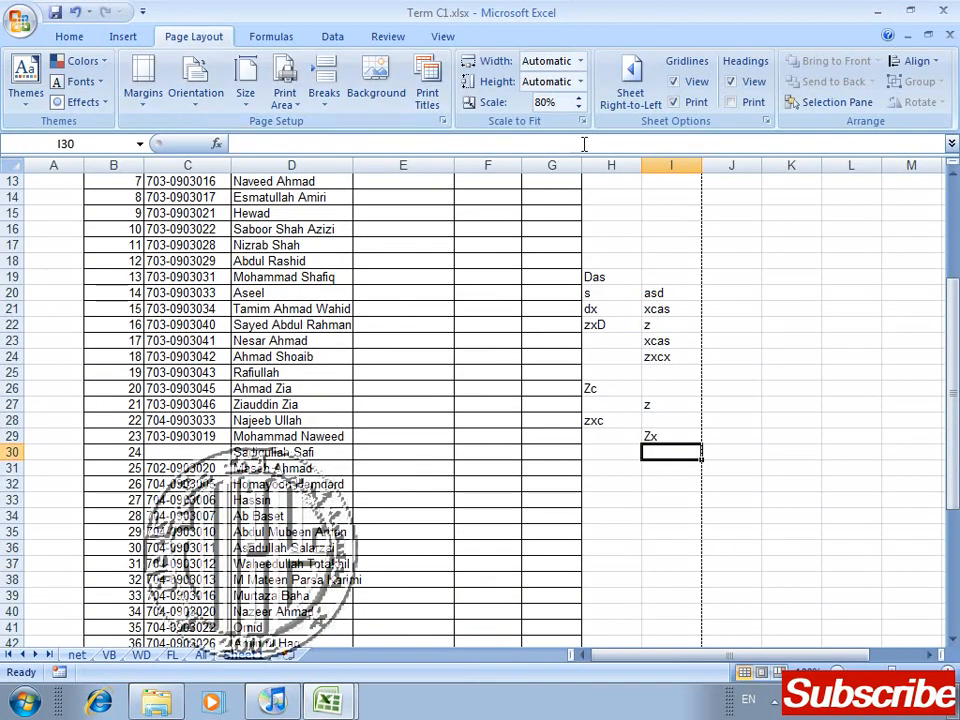
Step: Turn off gridline printing for Sheet1 and check the page in print preview
{"action": "left_click", "coordinate": [689, 105]}
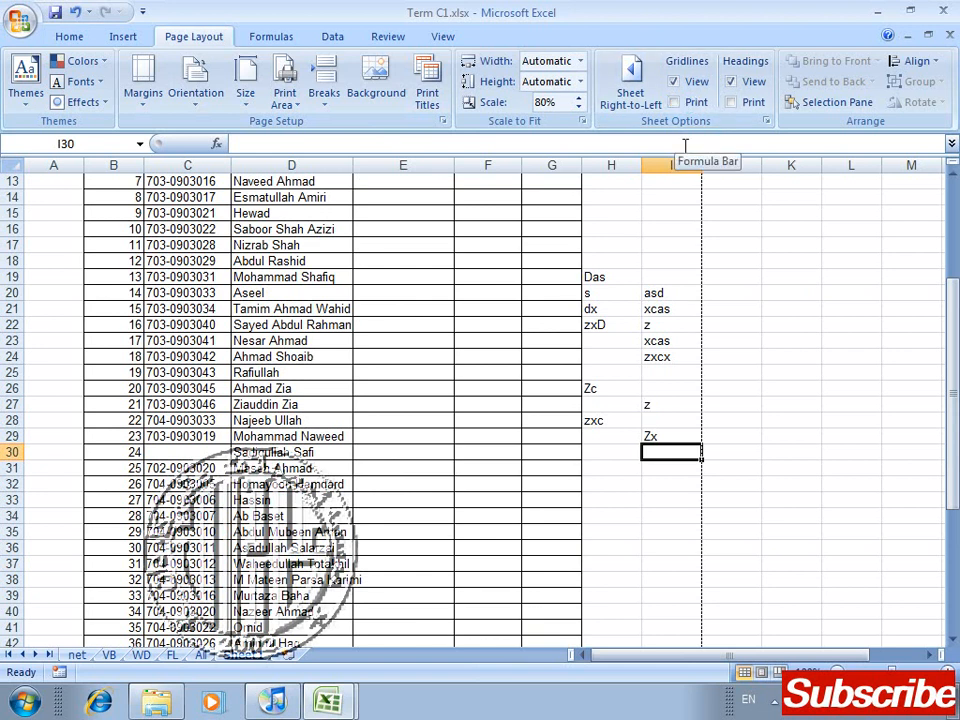
{"action": "key", "text": "ctrl+F2"}
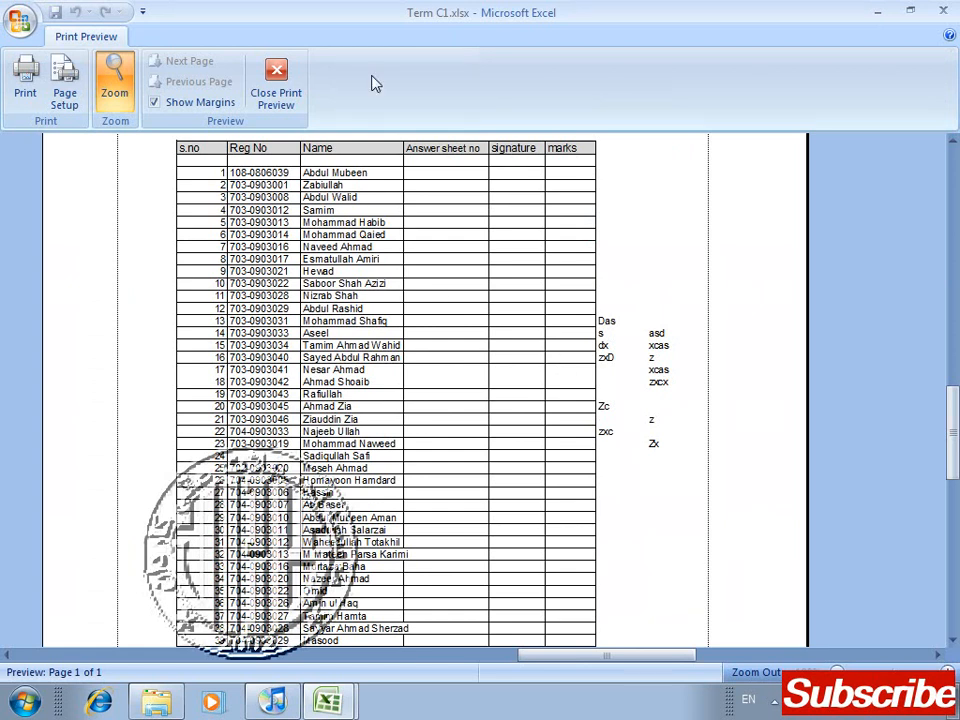
{"action": "left_click", "coordinate": [297, 80]}
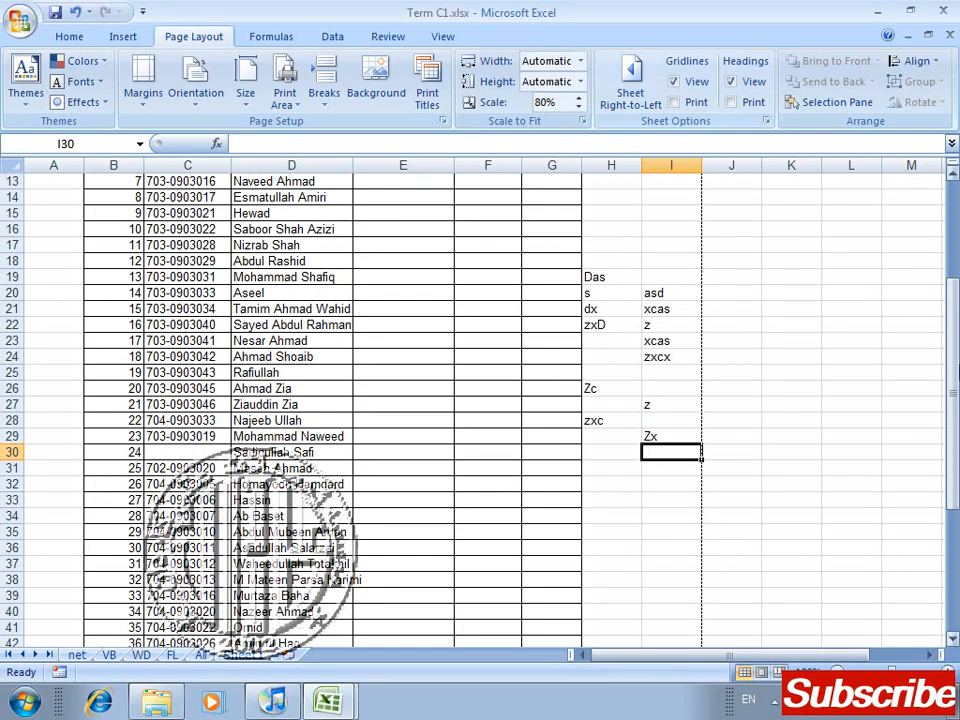
Step: Hide the row and column headings of Sheet1 on screen, then show them again
{"action": "left_click_drag", "start_coordinate": [952, 375], "coordinate": [943, 216]}
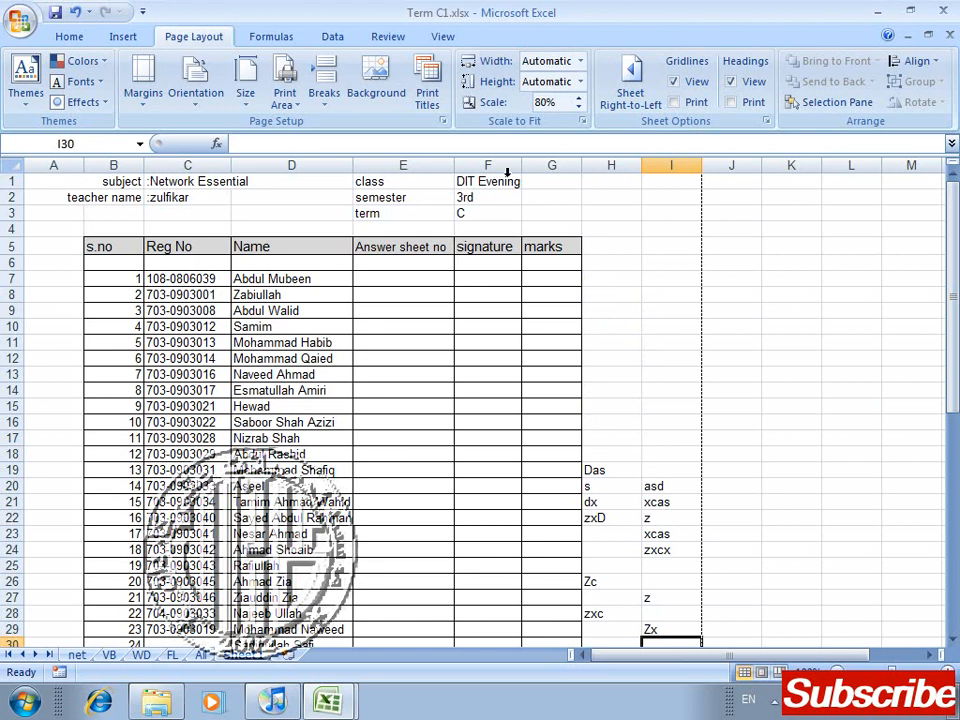
{"action": "left_click", "coordinate": [730, 84]}
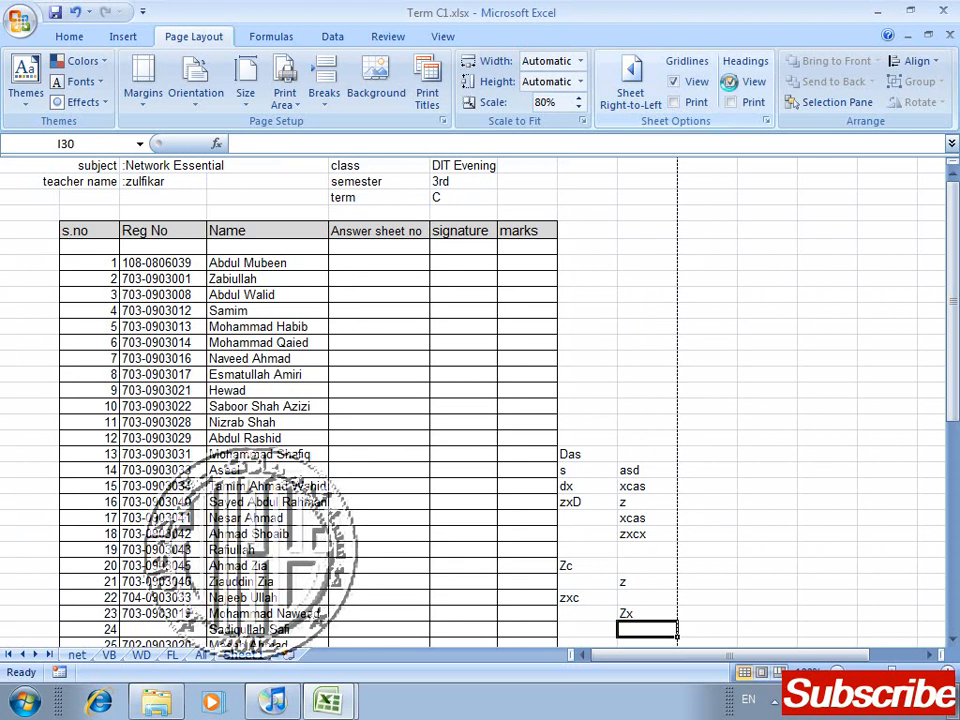
{"action": "left_click", "coordinate": [730, 84]}
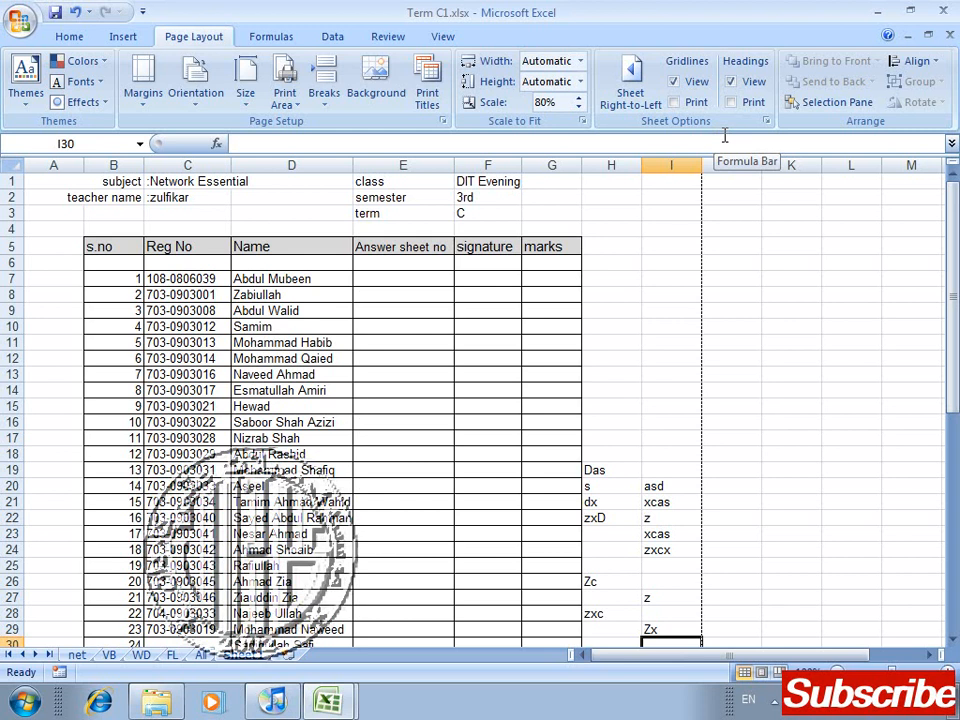
Step: Check in print preview whether Sheet1's row and column headings print, then return to the worksheet
{"action": "key", "text": "ctrl+F2"}
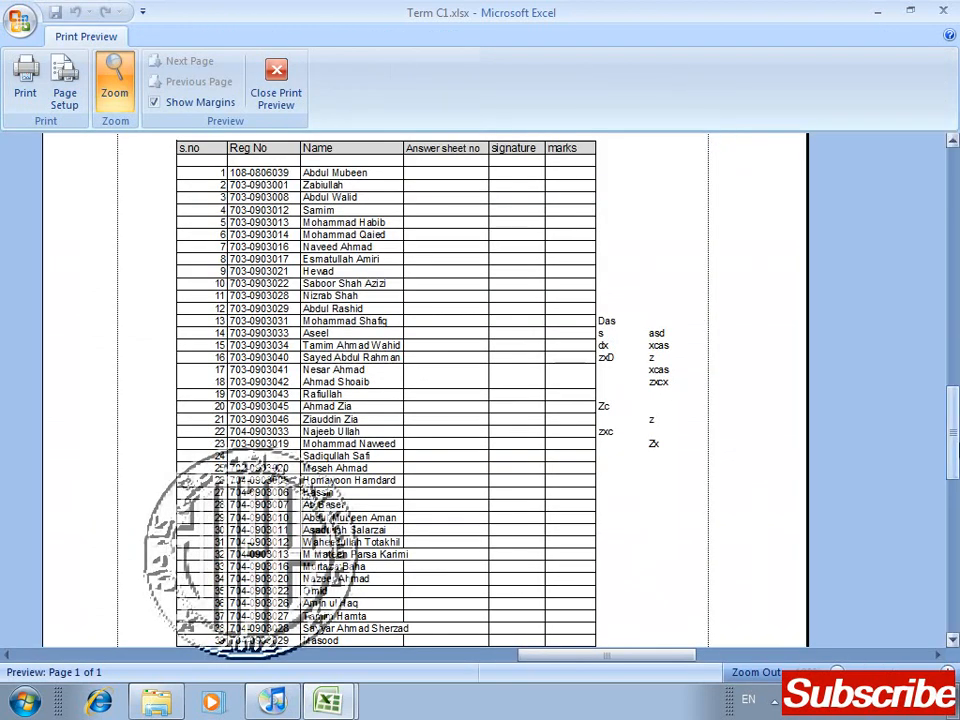
{"action": "scroll", "coordinate": [425, 390], "scroll_direction": "up", "scroll_amount": 5}
{"action": "left_click_drag", "start_coordinate": [955, 205], "coordinate": [955, 455]}
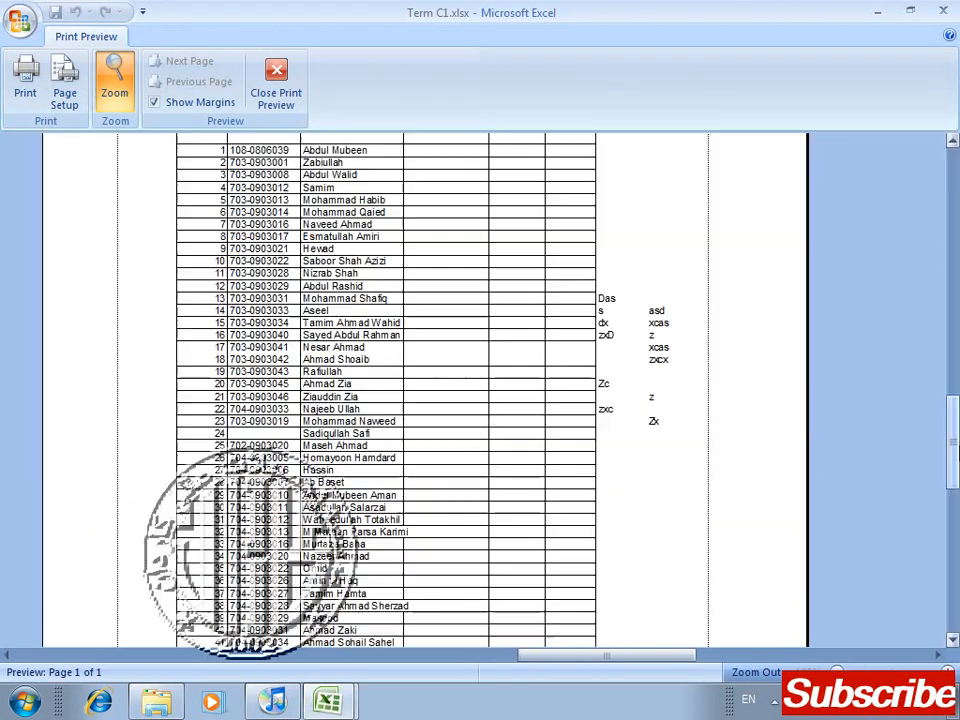
{"action": "left_click", "coordinate": [276, 93]}
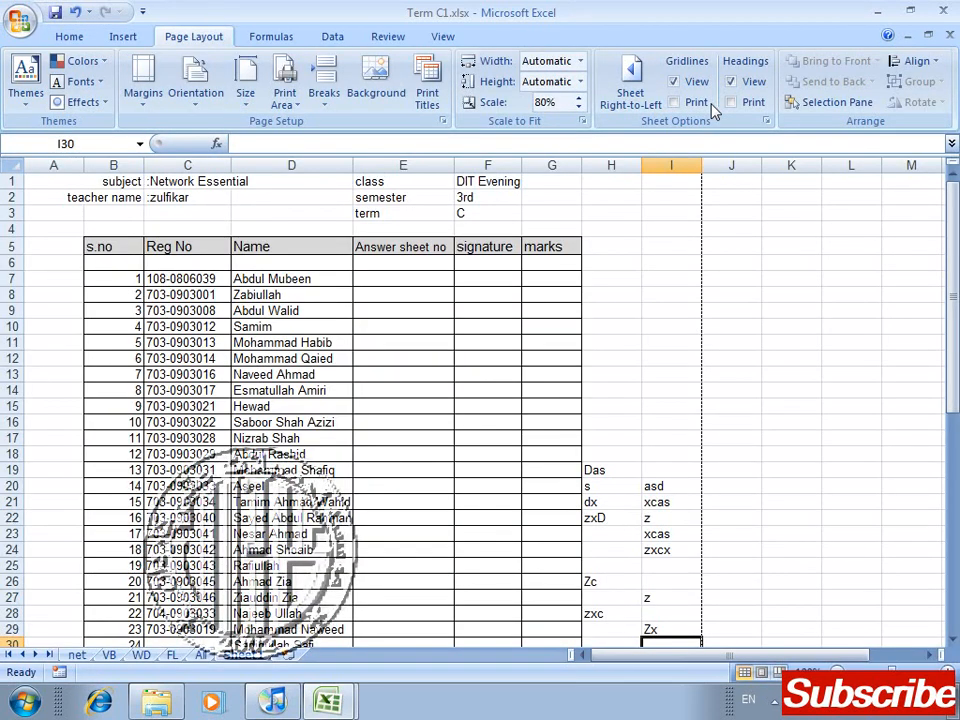
Step: Turn on printing of row and column headings for Sheet1 and inspect the page from its header down in print preview
{"action": "left_click", "coordinate": [731, 102]}
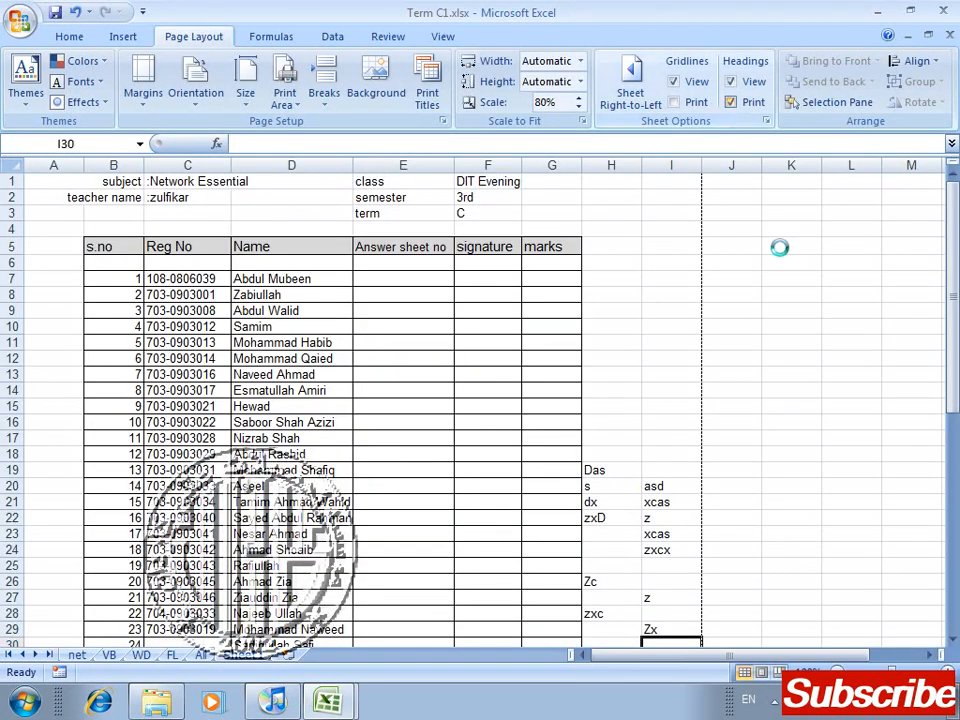
{"action": "key", "text": "ctrl+F2"}
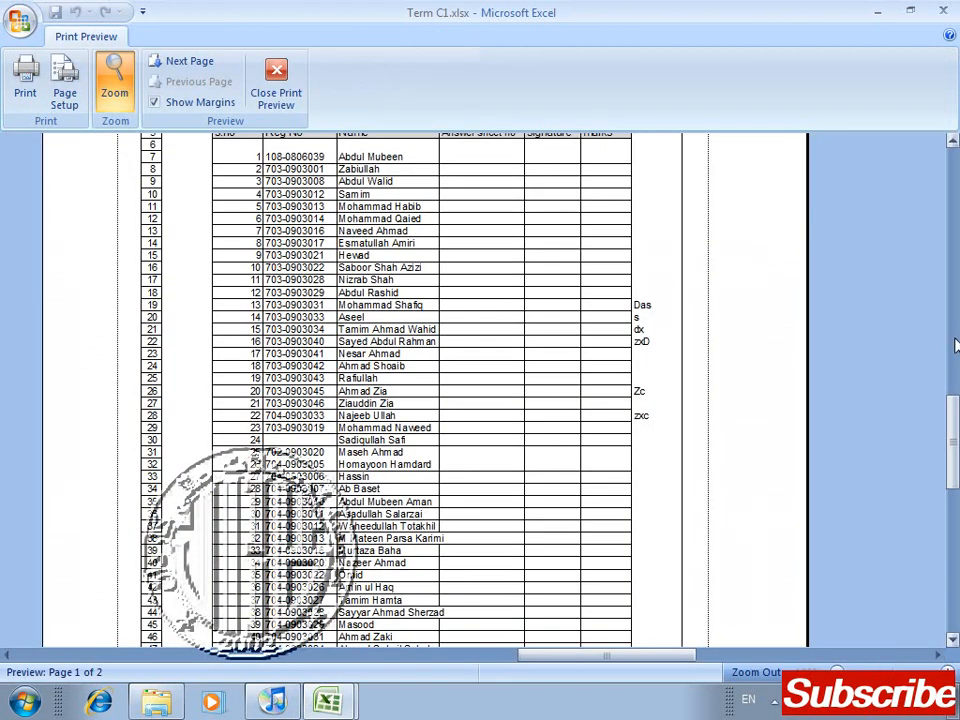
{"action": "left_click_drag", "start_coordinate": [948, 411], "coordinate": [930, 220]}
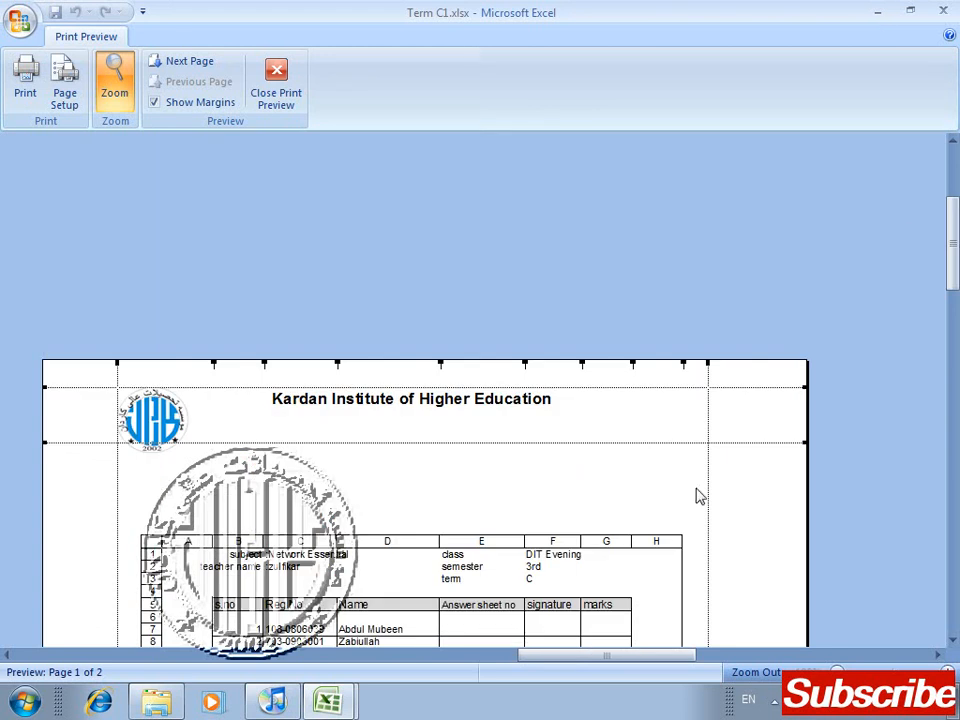
Step: Return to the worksheet and draw a snip same side corner rectangle about 1.49" high and 1.73" wide over columns F to H
{"action": "left_click", "coordinate": [278, 82]}
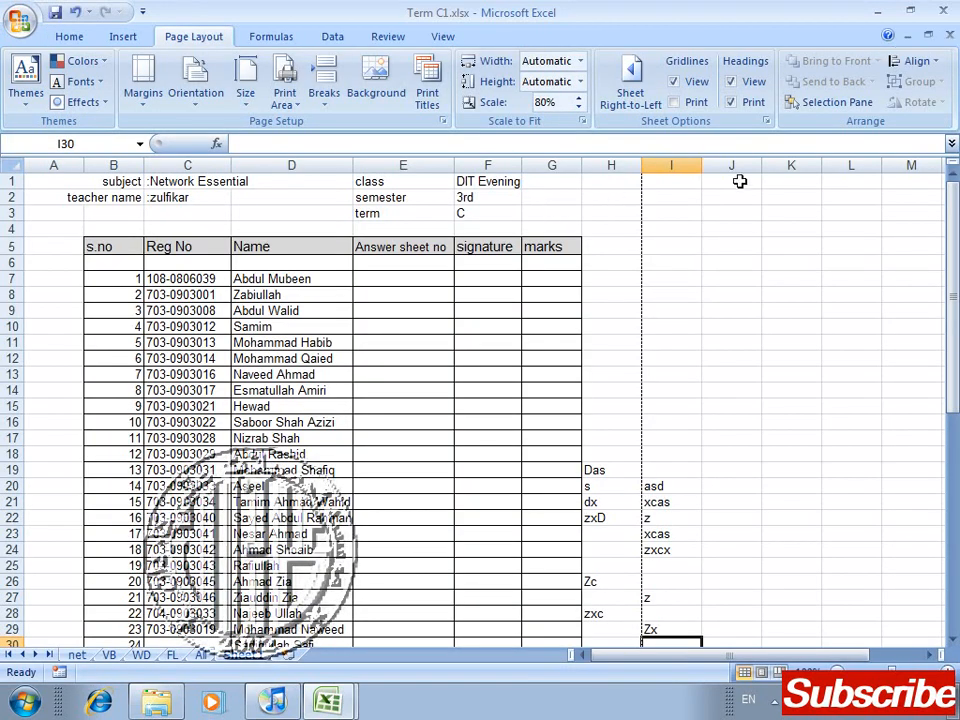
{"action": "left_click", "coordinate": [122, 38]}
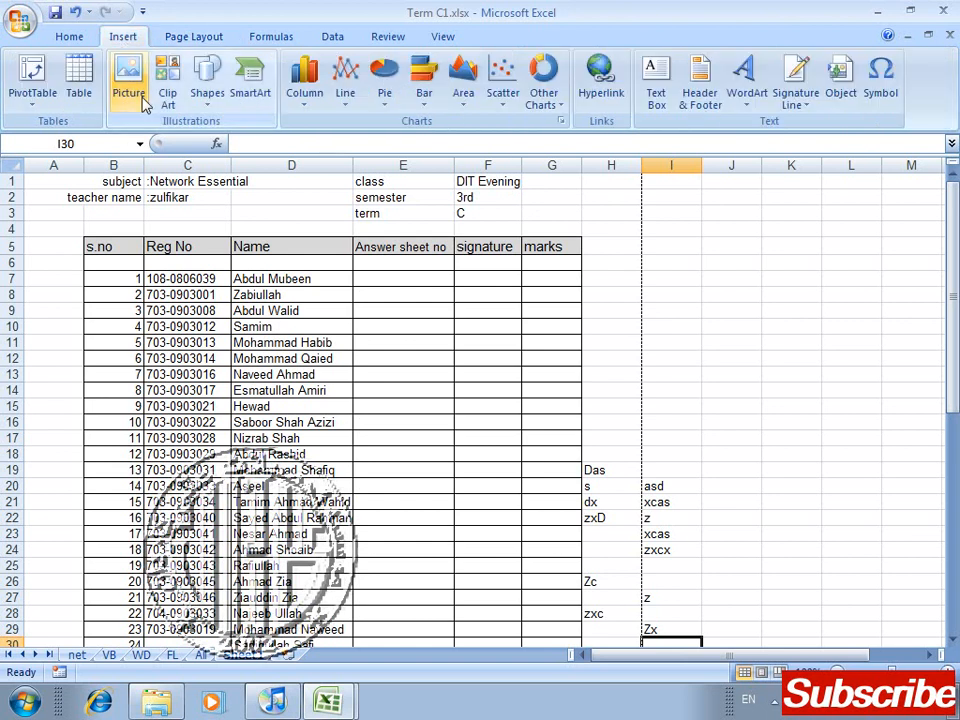
{"action": "left_click", "coordinate": [208, 95]}
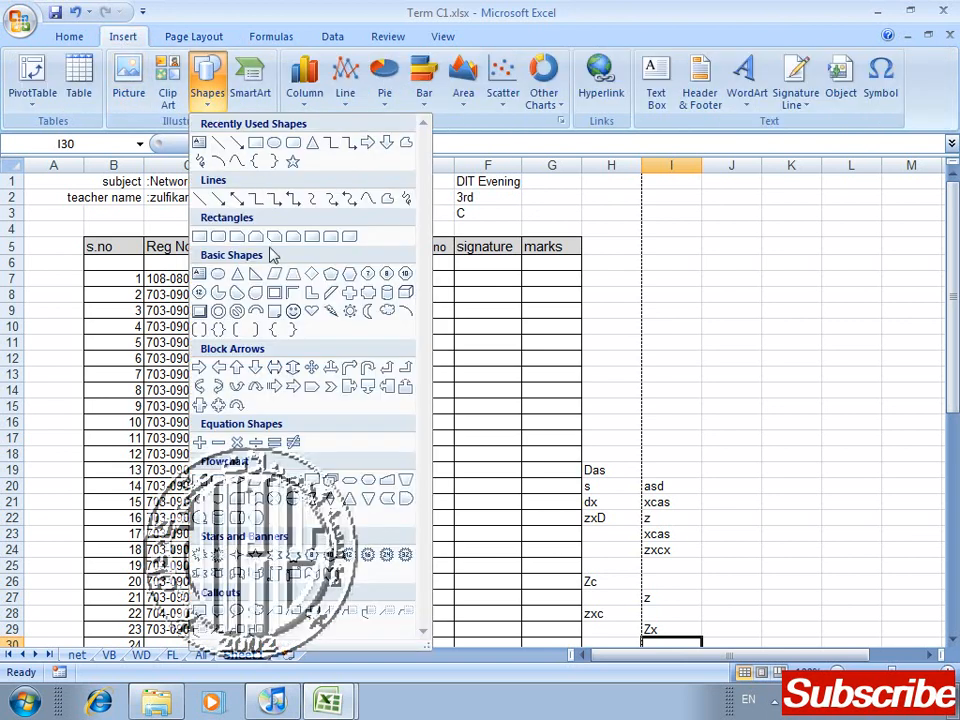
{"action": "left_click", "coordinate": [264, 240]}
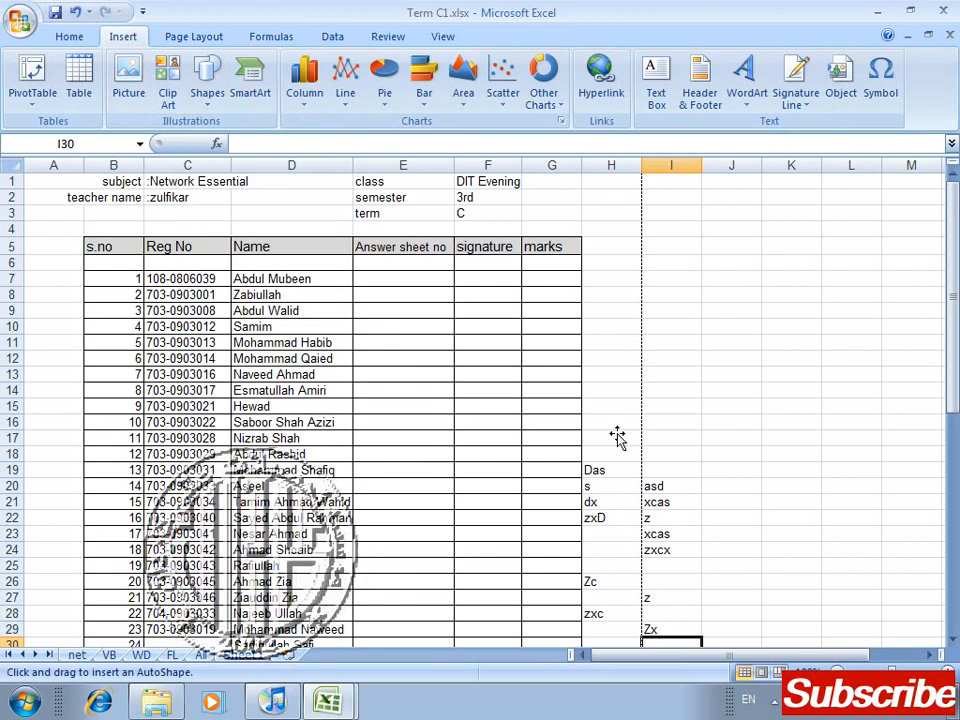
{"action": "left_click_drag", "start_coordinate": [617, 436], "coordinate": [460, 299]}
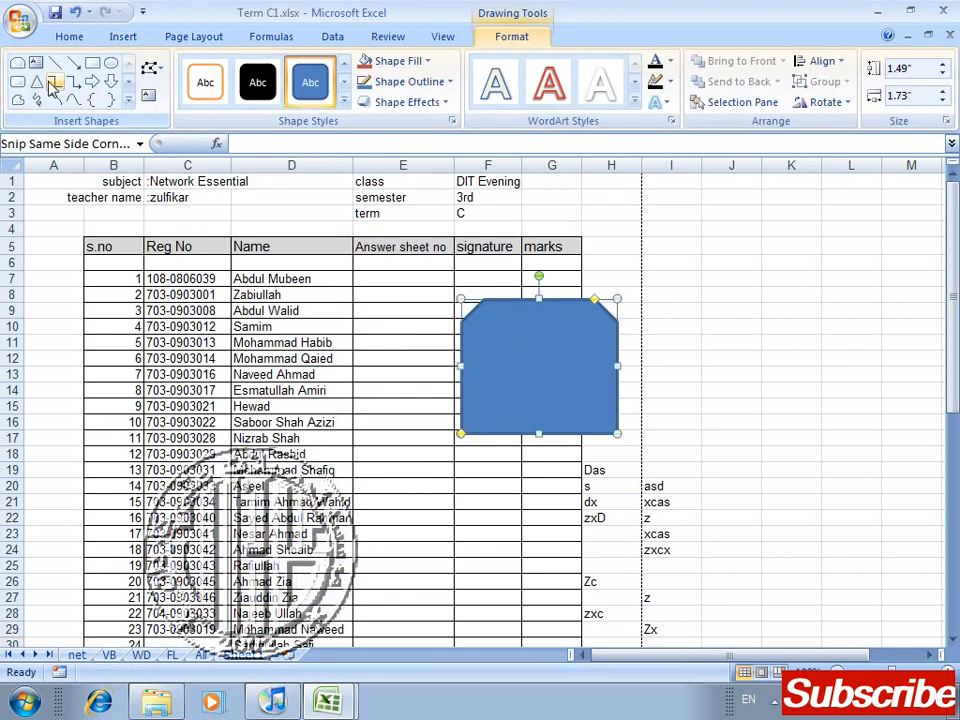
Step: Draw an isosceles triangle about 1.88" by 1.49", style it red with a white outline, and overlap it on the blue shape
{"action": "left_click", "coordinate": [37, 82]}
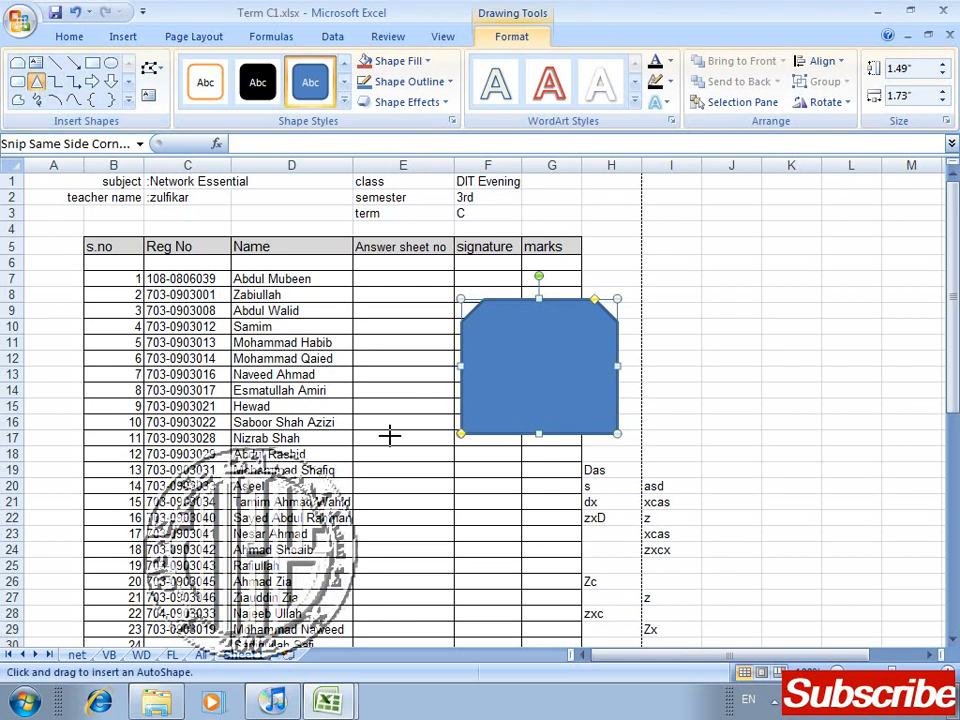
{"action": "left_click_drag", "start_coordinate": [513, 582], "coordinate": [381, 415]}
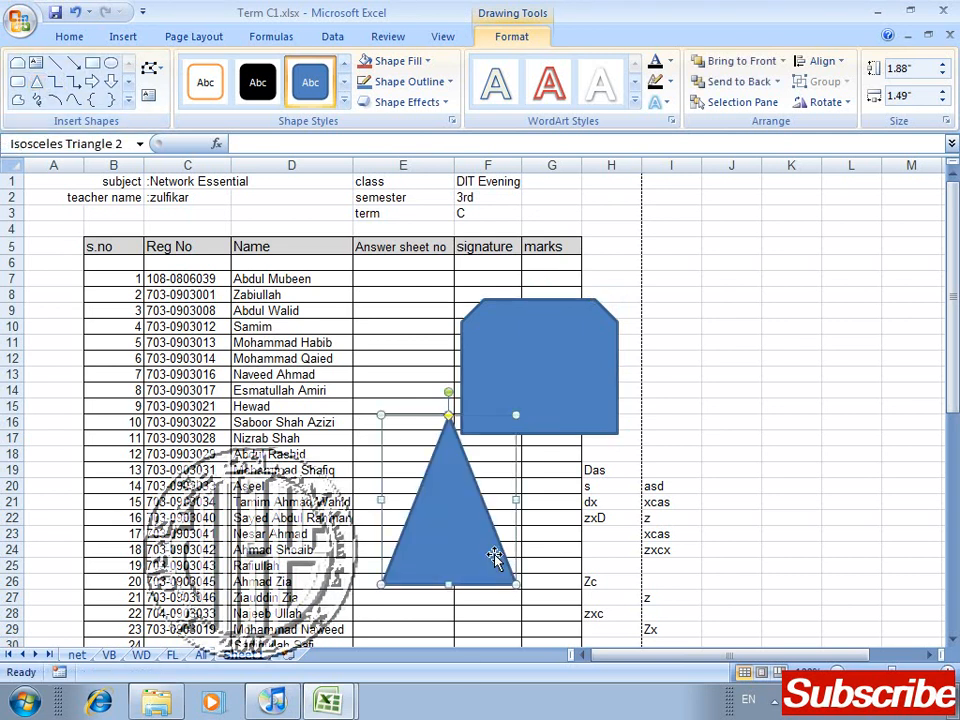
{"action": "left_click", "coordinate": [343, 106]}
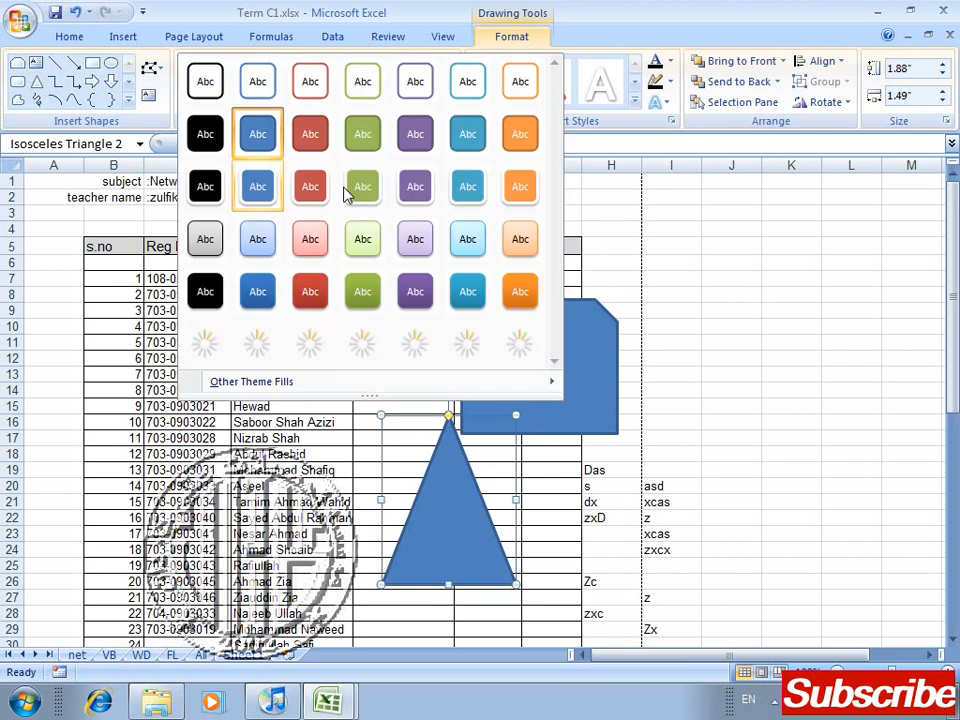
{"action": "left_click", "coordinate": [310, 187]}
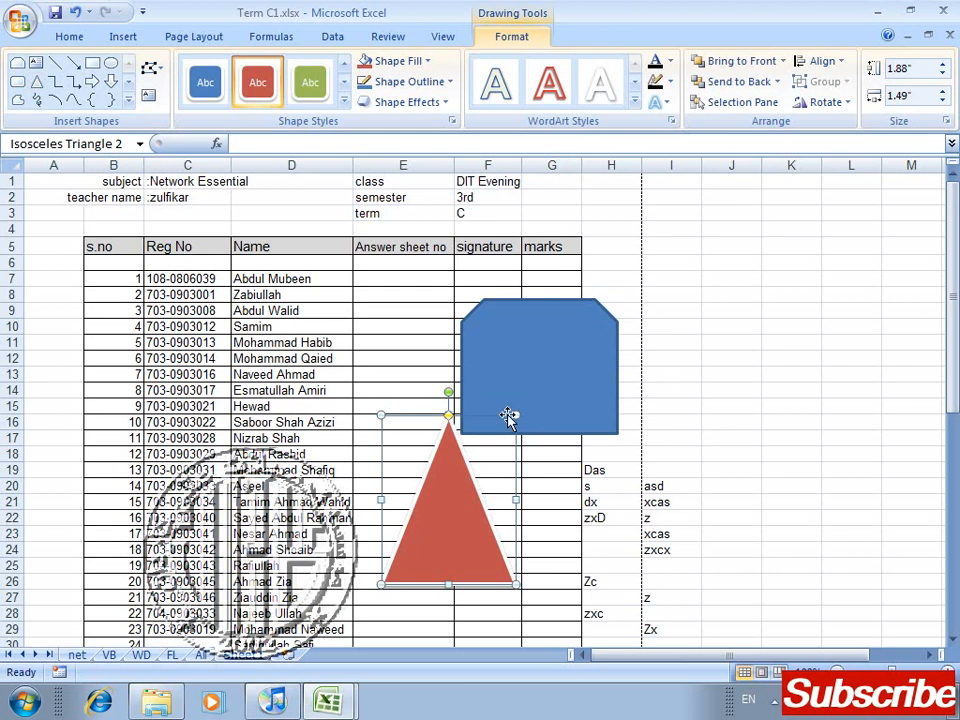
{"action": "left_click_drag", "start_coordinate": [508, 417], "coordinate": [547, 347]}
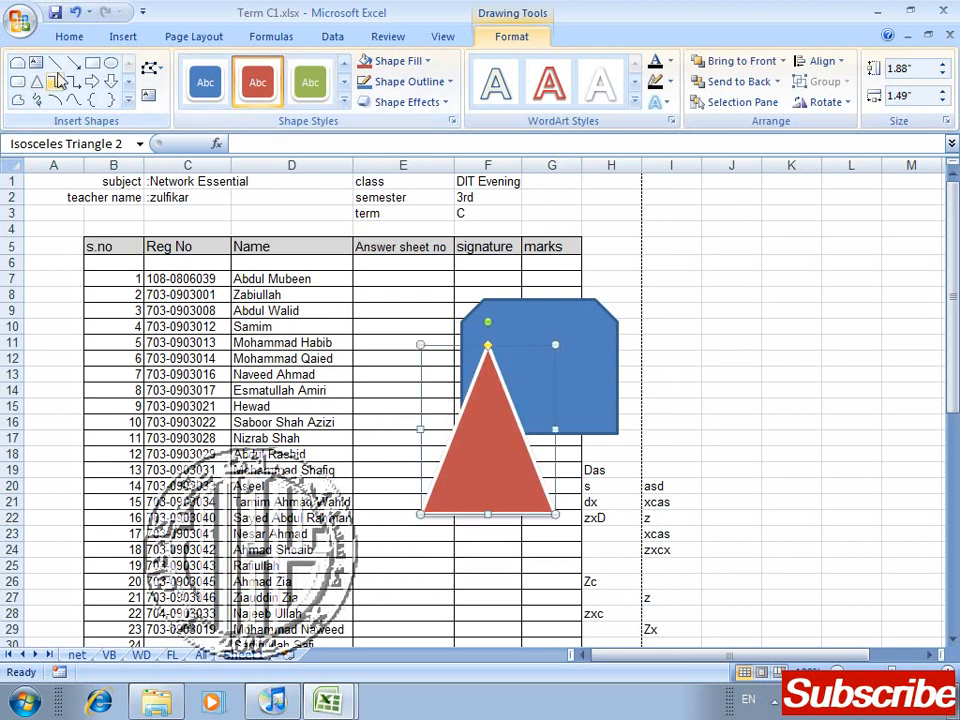
Step: Draw a rounded rectangle about 1.53" by 1.99", style it green with a white outline, and overlap it on the other two shapes
{"action": "left_click", "coordinate": [17, 81]}
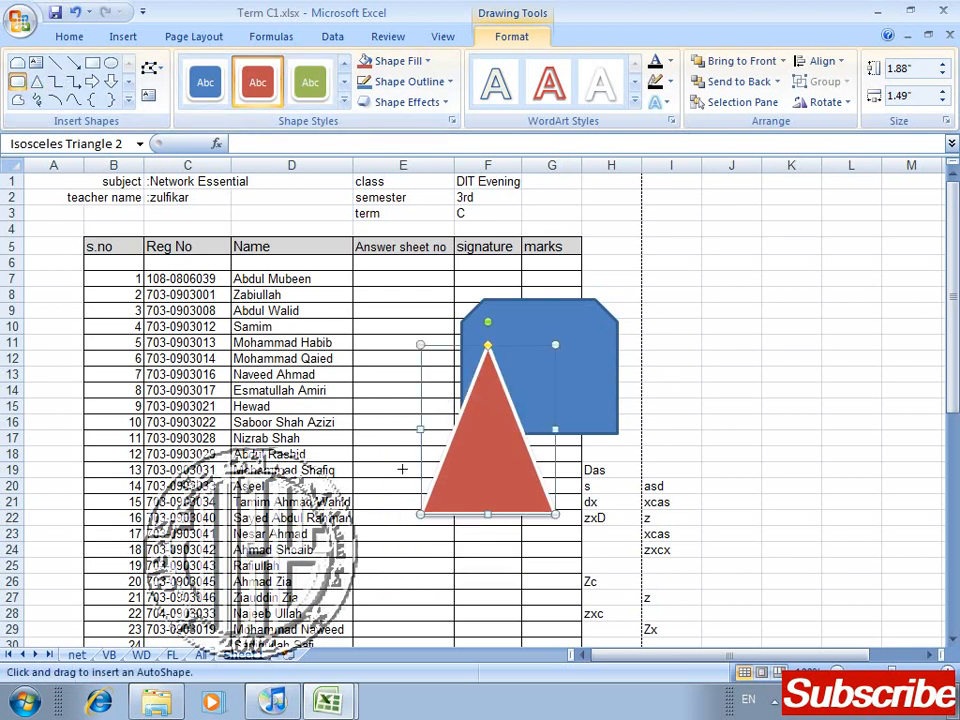
{"action": "mouse_move", "coordinate": [371, 463]}
{"action": "left_mouse_down"}
{"action": "mouse_move", "coordinate": [529, 574]}
{"action": "mouse_move", "coordinate": [552, 602]}
{"action": "left_mouse_up"}
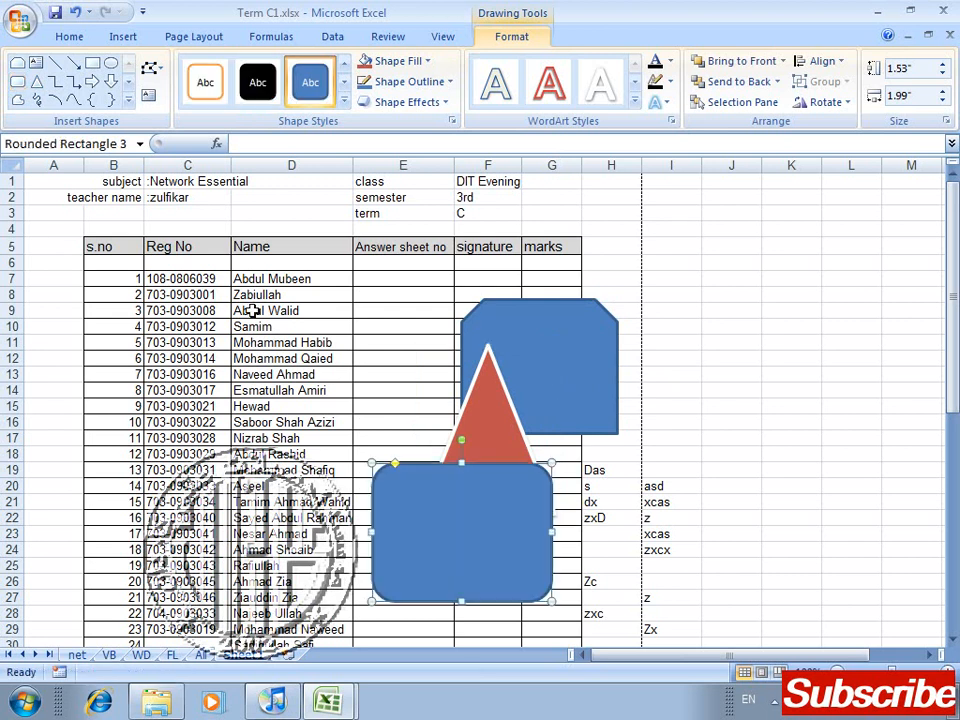
{"action": "left_click", "coordinate": [344, 104]}
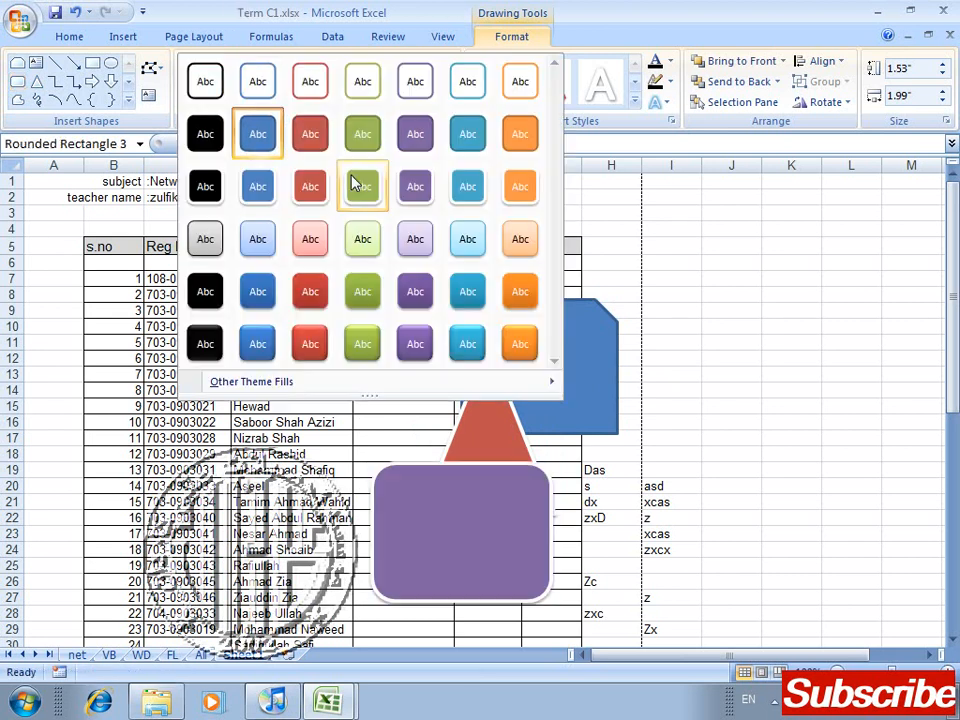
{"action": "left_click", "coordinate": [352, 188]}
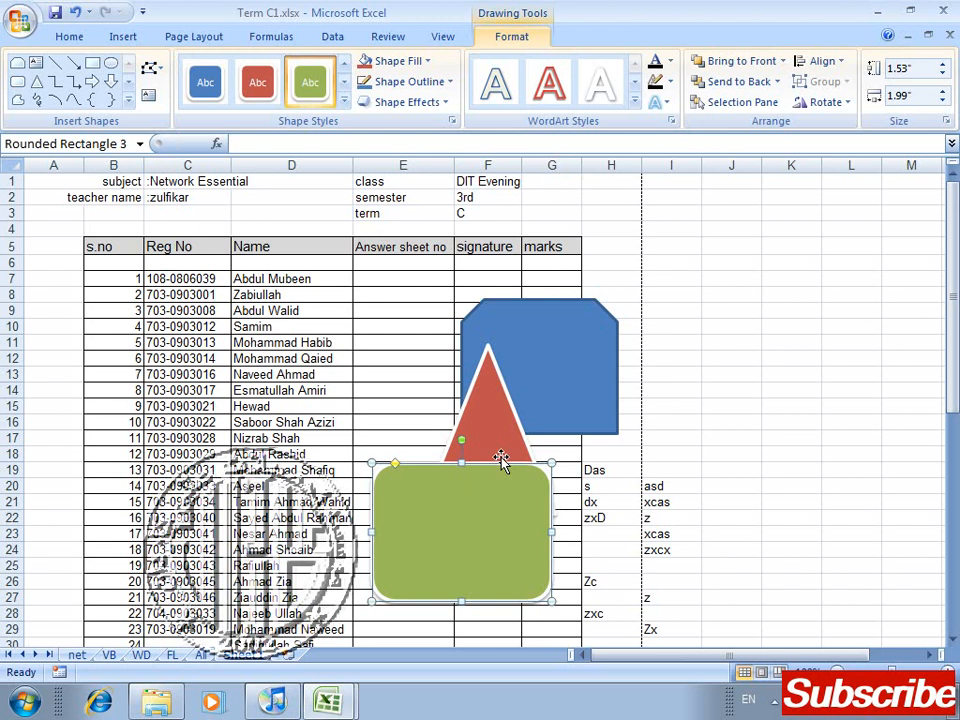
{"action": "left_click_drag", "start_coordinate": [510, 493], "coordinate": [634, 431]}
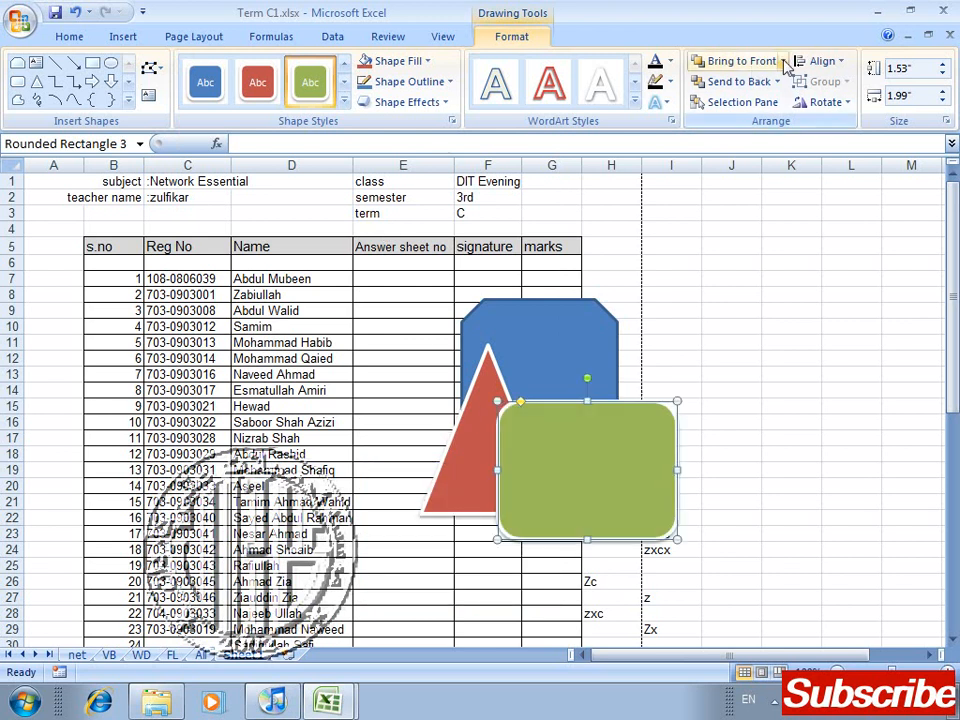
Step: Bring the blue snipped rectangle in front of the other shapes and send it to the back again
{"action": "left_click", "coordinate": [531, 349]}
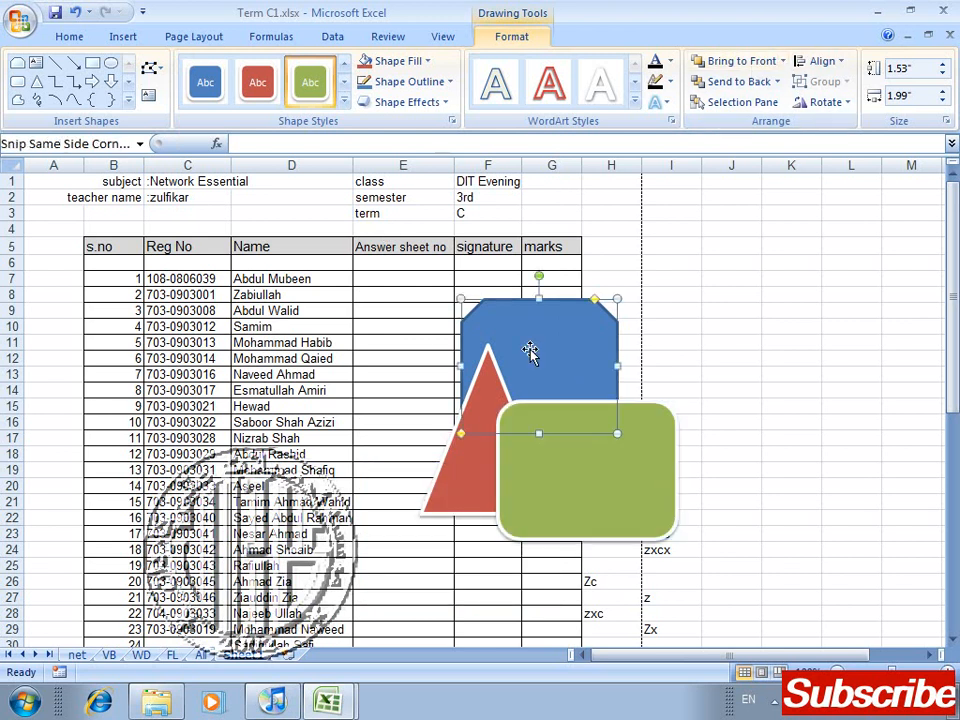
{"action": "left_click", "coordinate": [783, 61]}
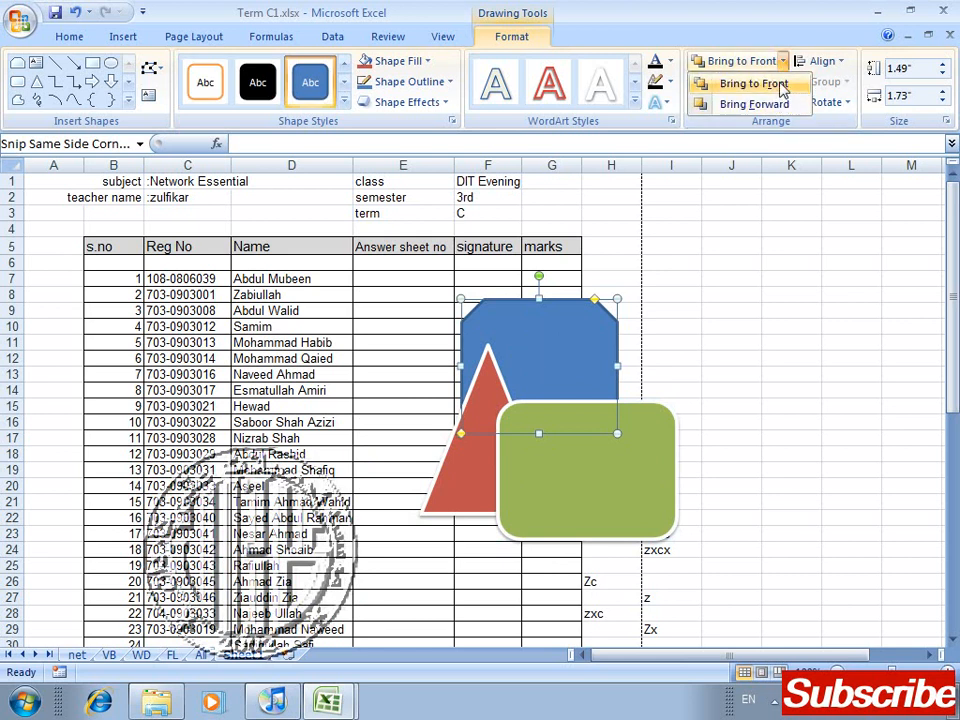
{"action": "left_click", "coordinate": [783, 86]}
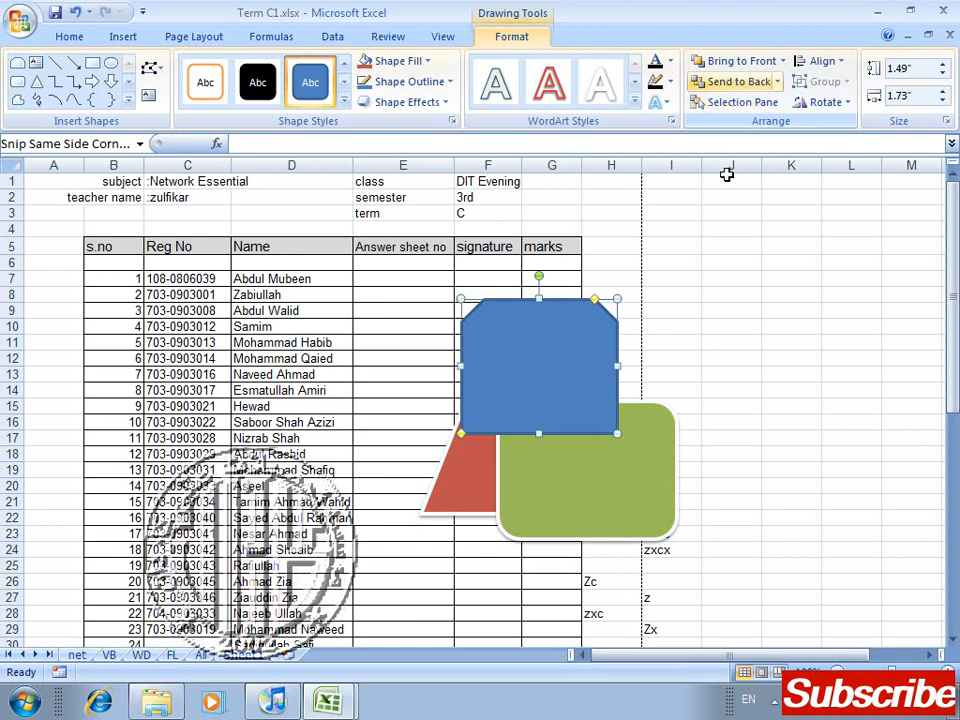
{"action": "left_click", "coordinate": [755, 84]}
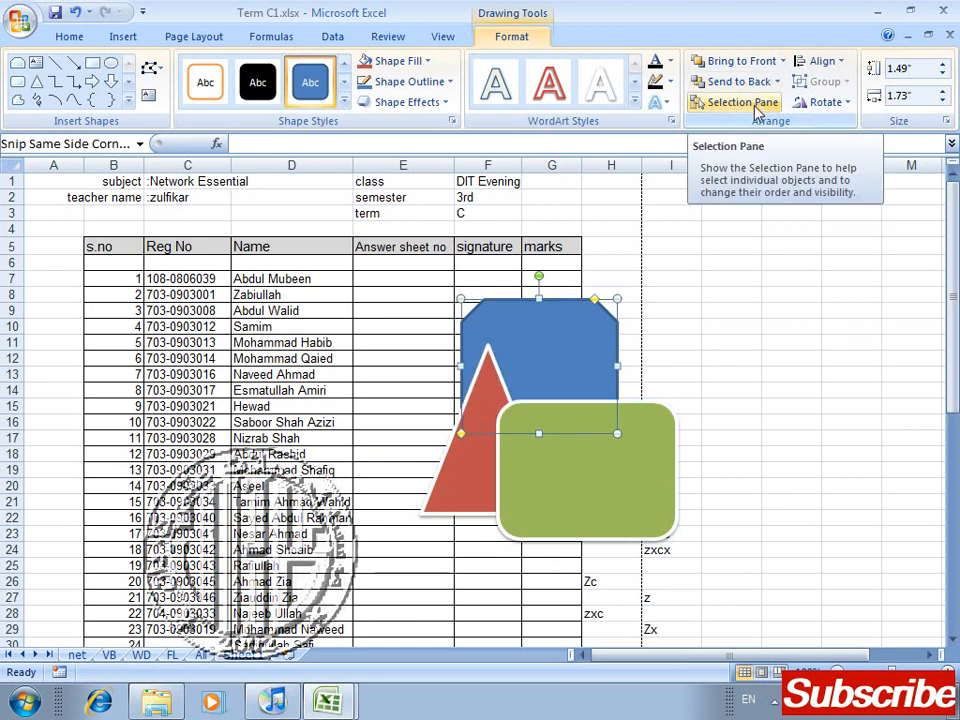
Step: Open and widen the Selection Pane, hide and show the shapes individually, and make all of them visible again
{"action": "left_click", "coordinate": [757, 110]}
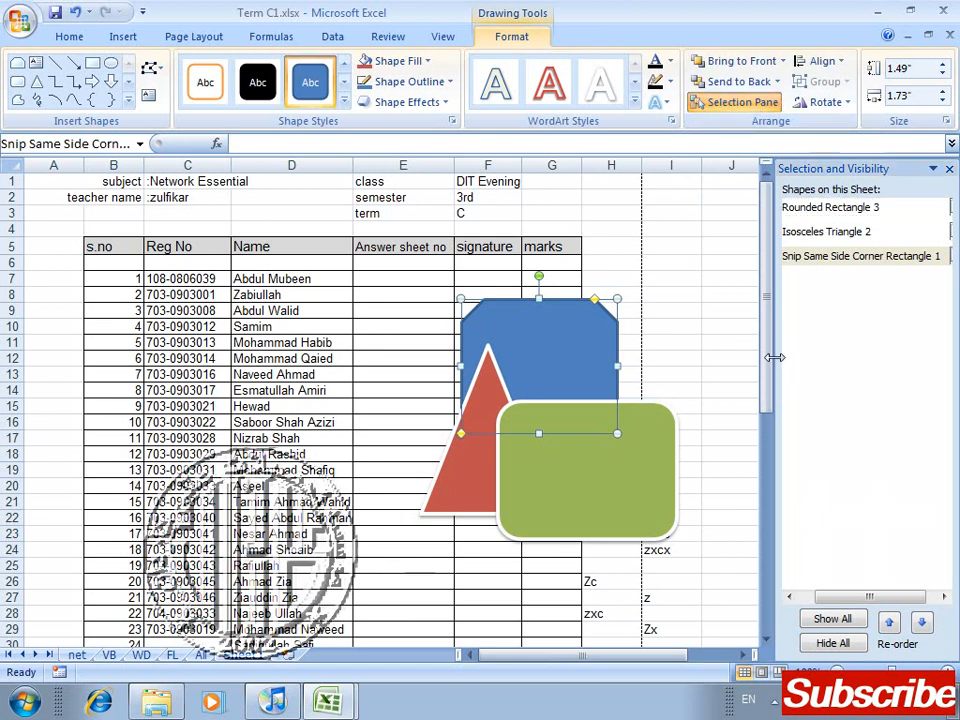
{"action": "left_click_drag", "start_coordinate": [775, 359], "coordinate": [690, 361]}
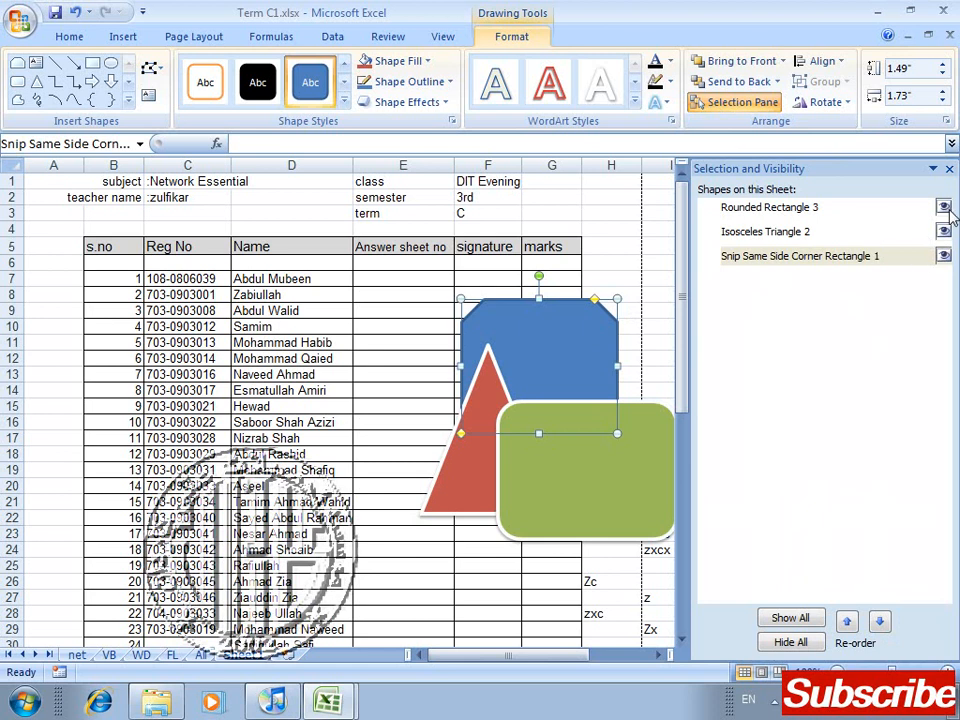
{"action": "left_click", "coordinate": [944, 262]}
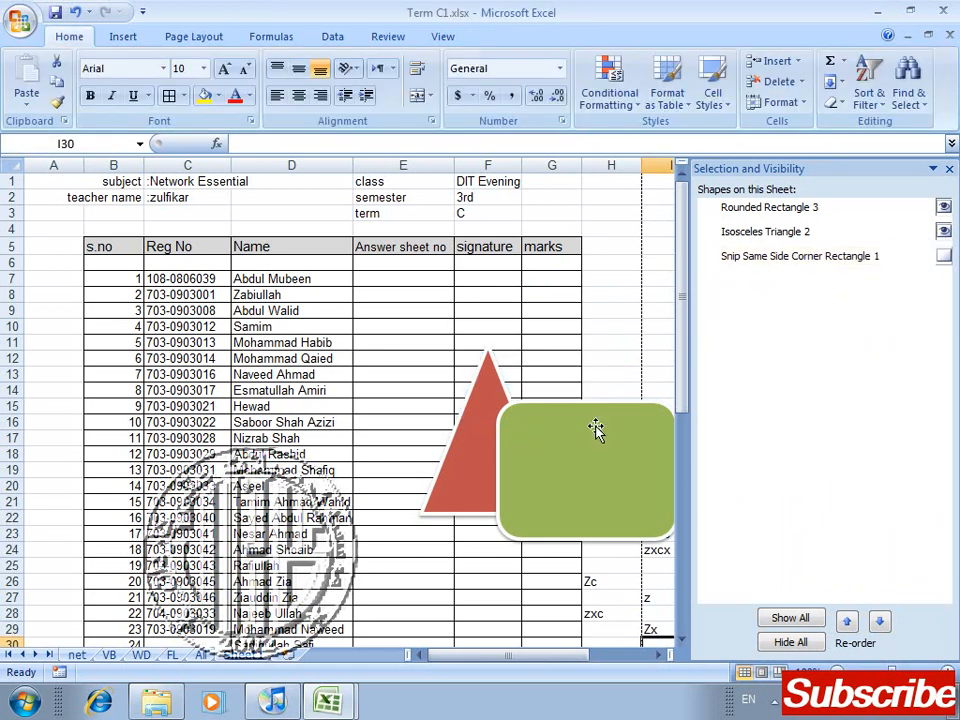
{"action": "left_click", "coordinate": [944, 207]}
{"action": "left_click", "coordinate": [945, 231]}
{"action": "left_click", "coordinate": [945, 231]}
{"action": "left_click", "coordinate": [944, 207]}
{"action": "left_click", "coordinate": [812, 619]}
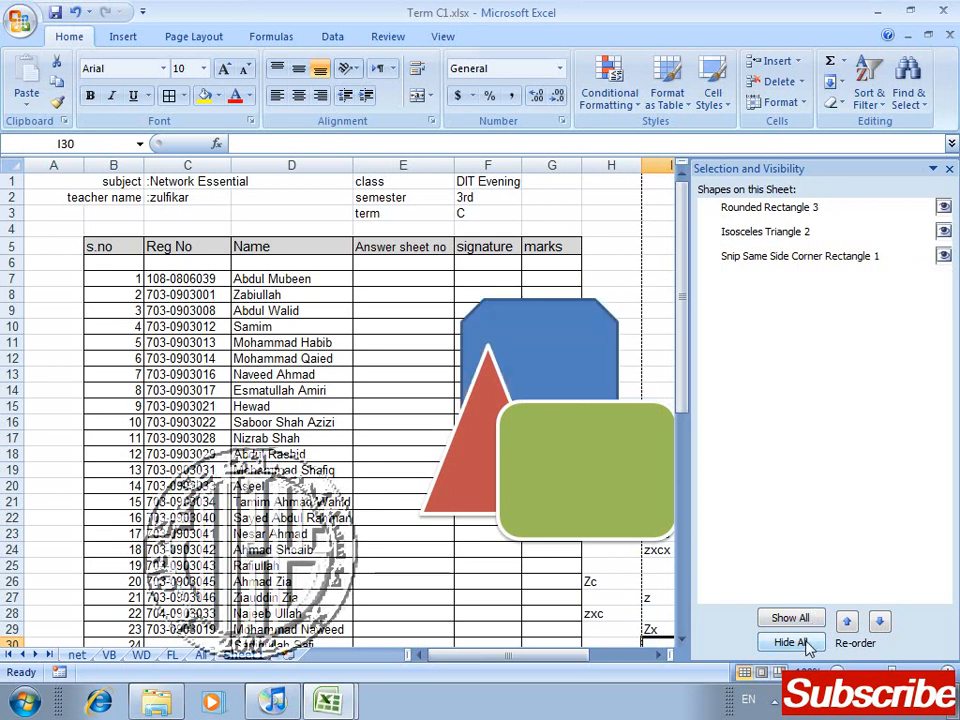
Step: Select the blue snipped rectangle and Rounded Rectangle 3 in turn, close the Selection Pane, and select cell E8
{"action": "left_click", "coordinate": [508, 328]}
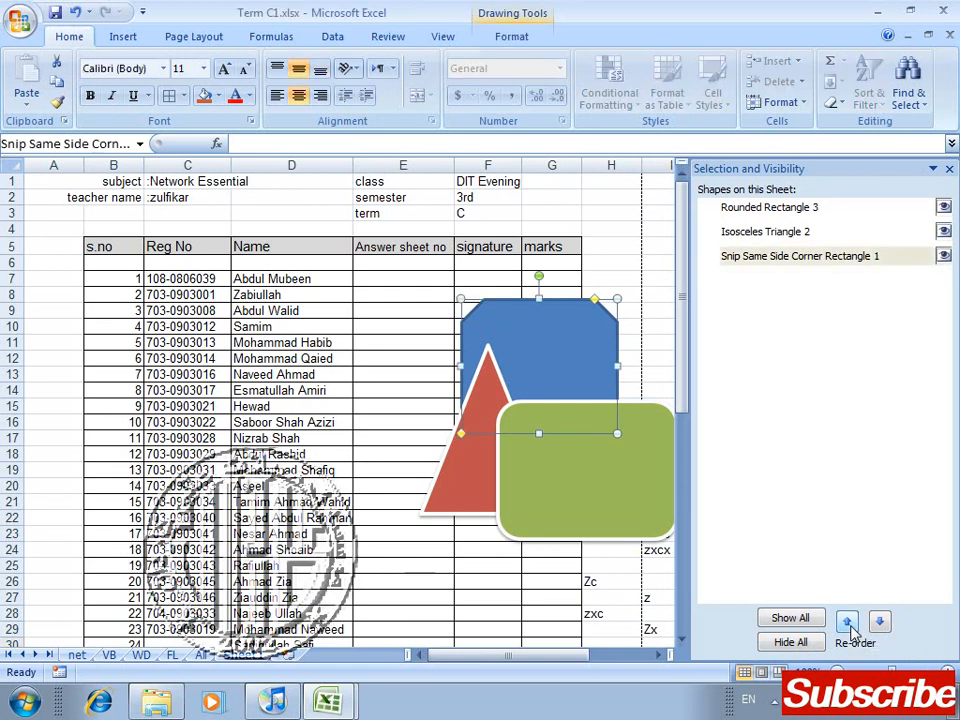
{"action": "left_click", "coordinate": [833, 217]}
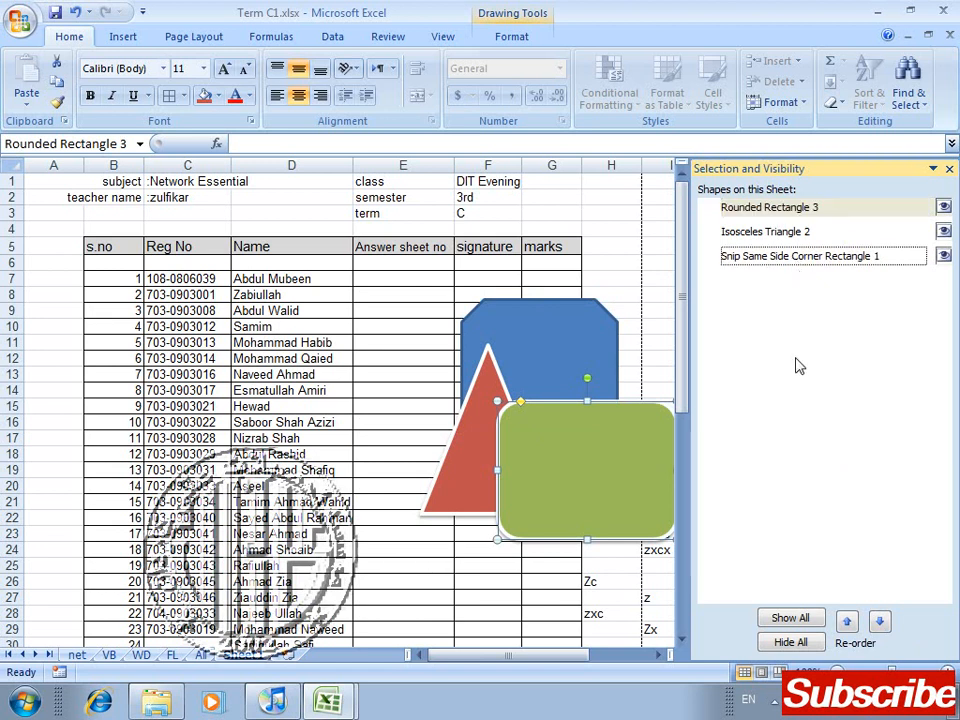
{"action": "left_click", "coordinate": [949, 169]}
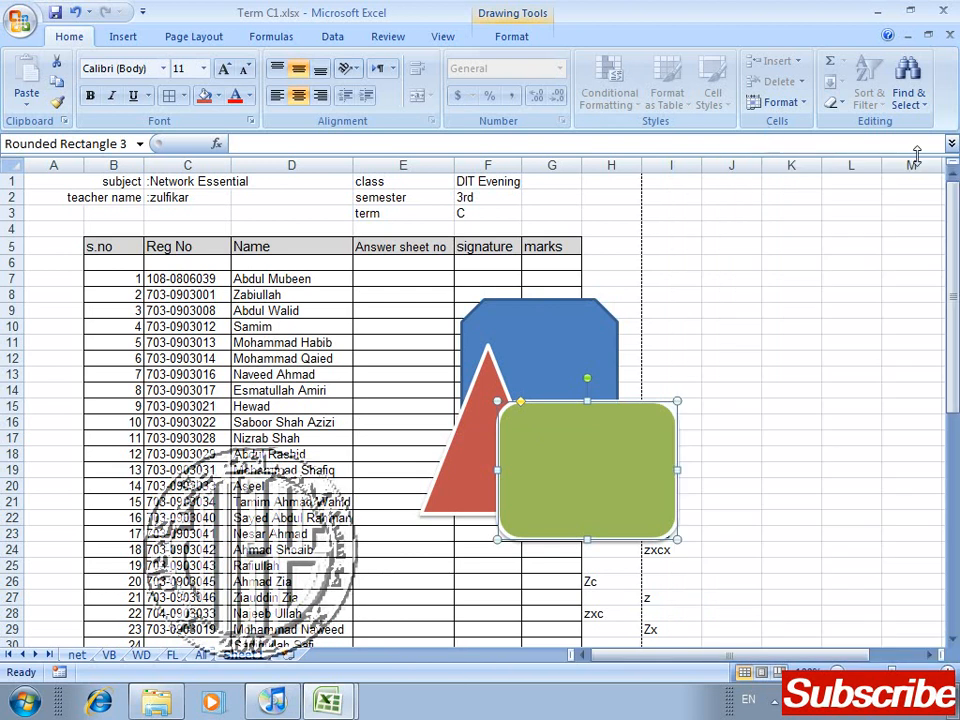
{"action": "left_click", "coordinate": [543, 317]}
{"action": "left_click", "coordinate": [428, 293]}
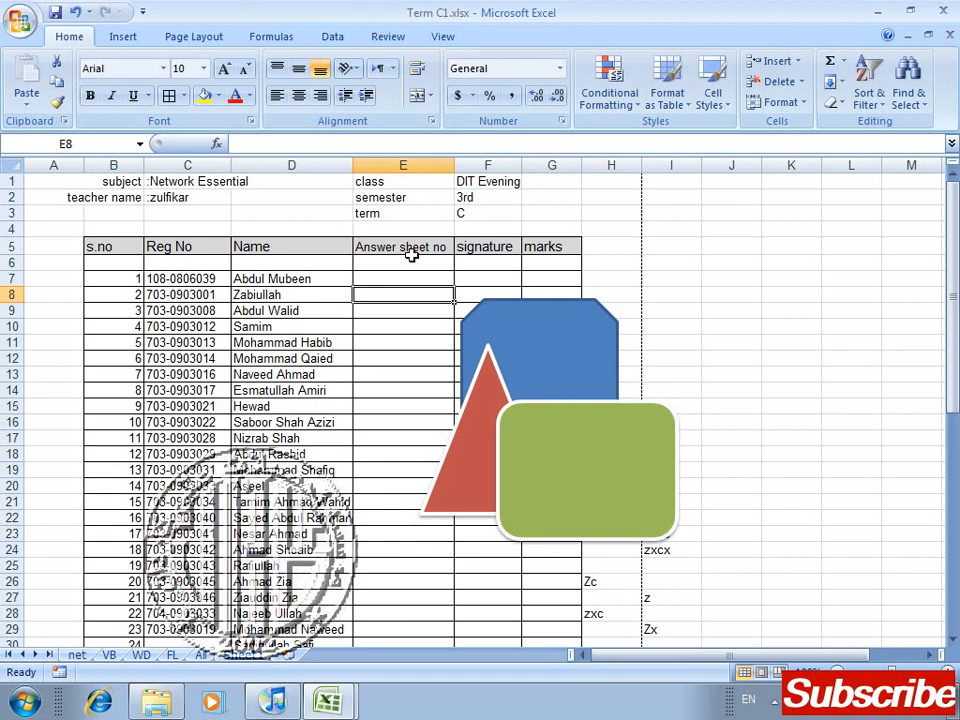
Step: Separate the shapes by moving the green rectangle down to row 25 and the red triangle over column D
{"action": "left_click", "coordinate": [170, 38]}
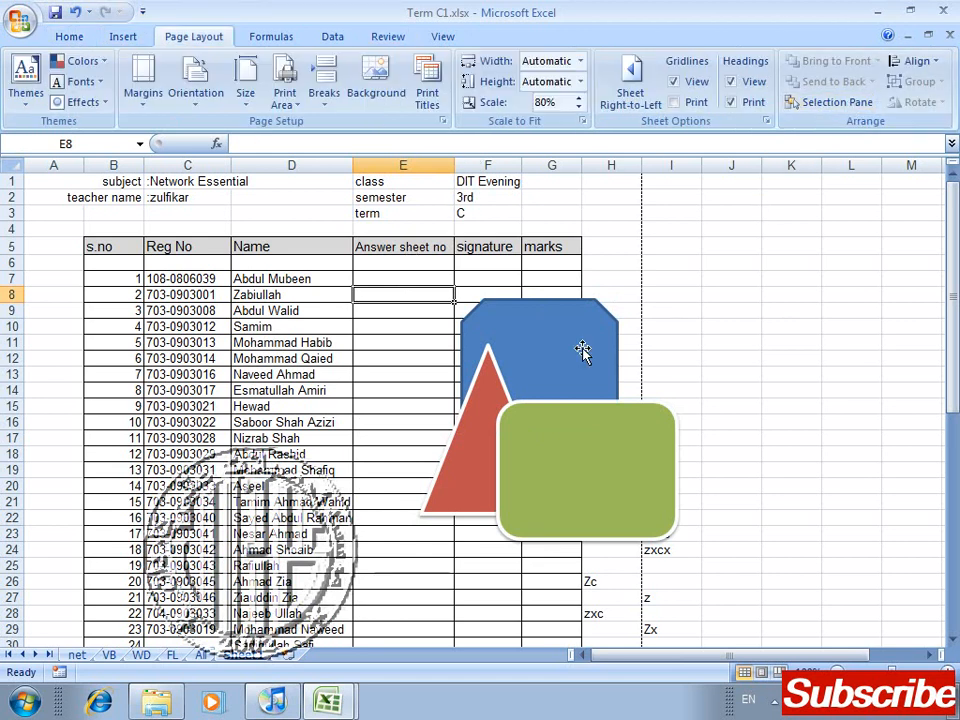
{"action": "left_click", "coordinate": [579, 470]}
{"action": "left_click_drag", "start_coordinate": [579, 633], "coordinate": [579, 633]}
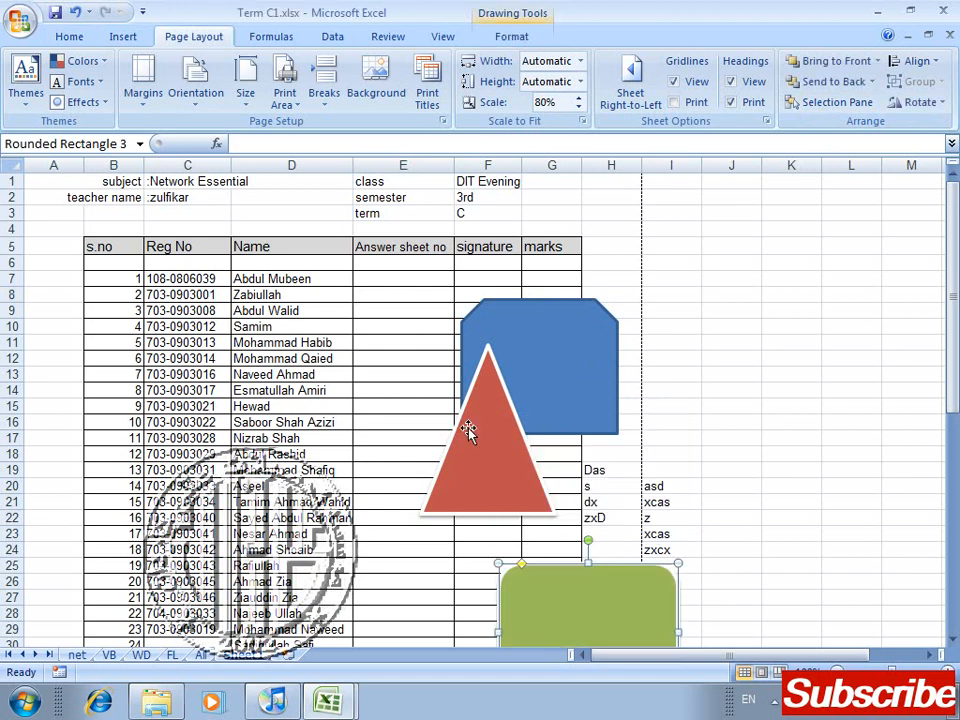
{"action": "left_click_drag", "start_coordinate": [469, 430], "coordinate": [426, 496]}
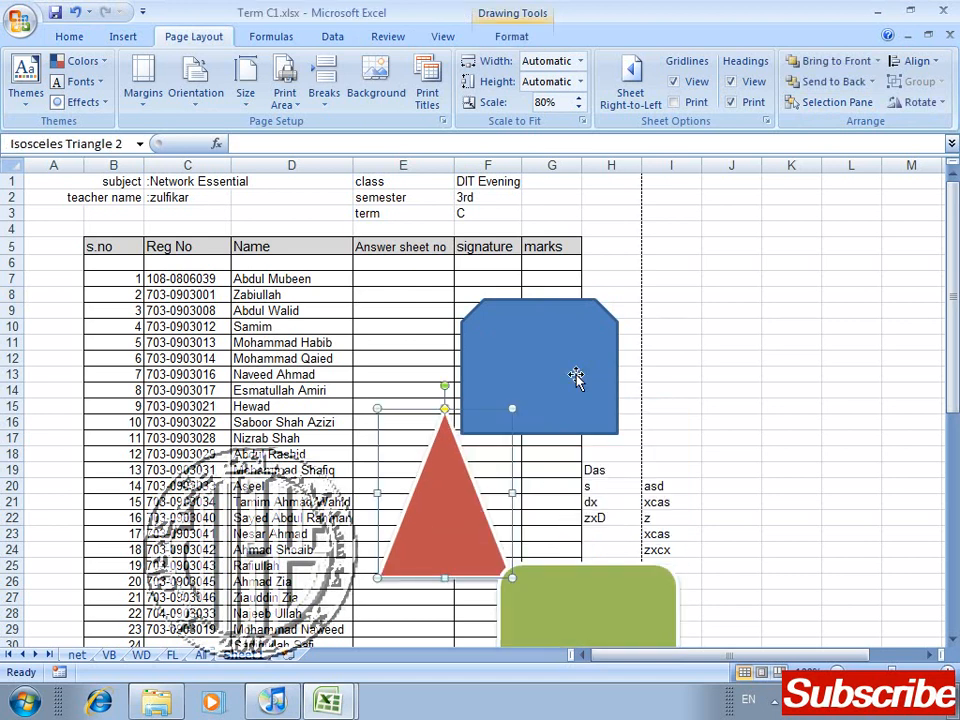
{"action": "left_click_drag", "start_coordinate": [452, 540], "coordinate": [286, 561]}
Step: Select the triangle, green rectangle and blue snipped rectangle together and align their tops
{"action": "left_click", "coordinate": [597, 592]}
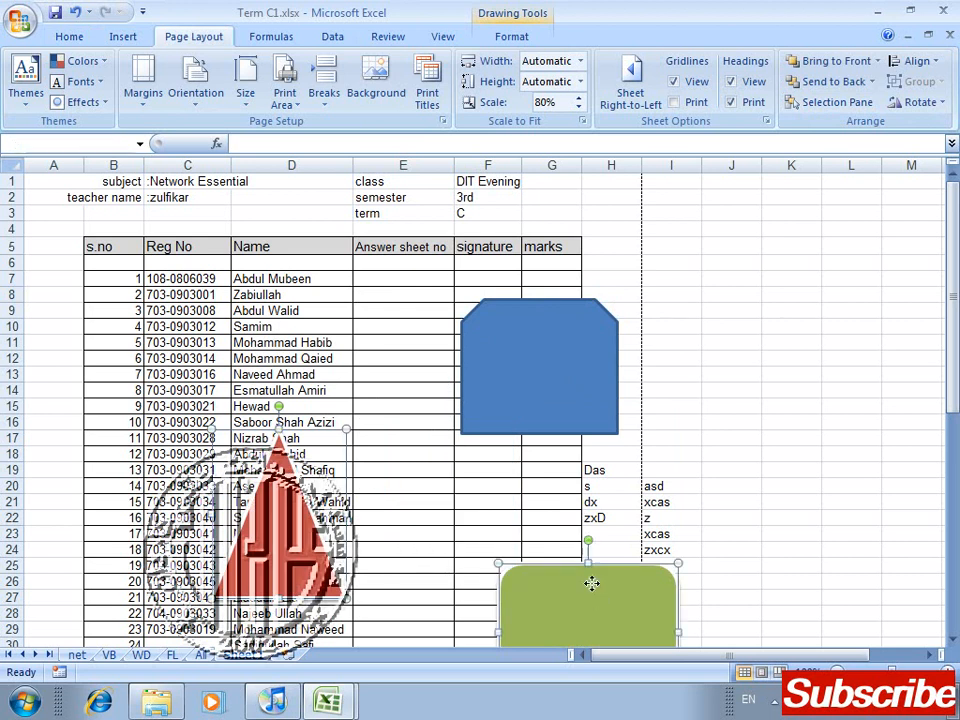
{"action": "left_click", "coordinate": [568, 360], "text": "shift"}
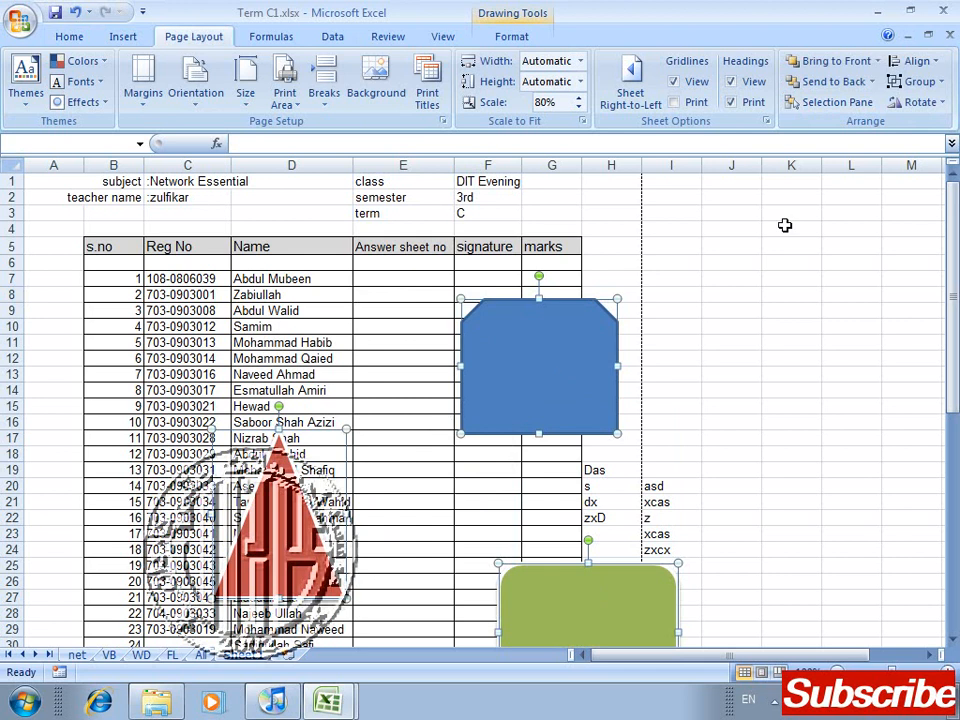
{"action": "left_click", "coordinate": [940, 62]}
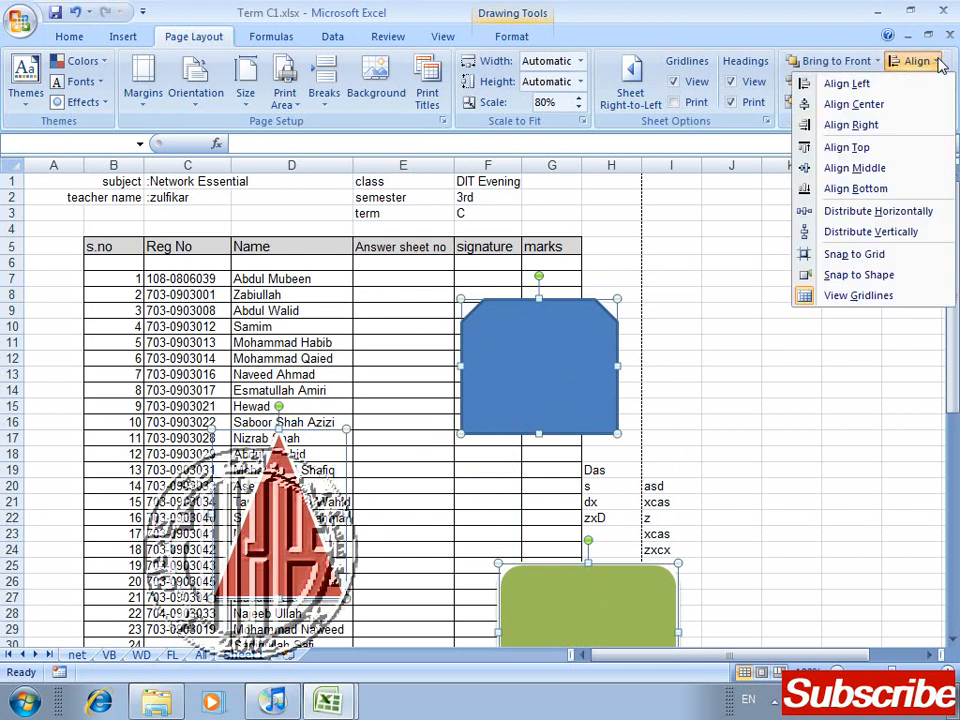
{"action": "left_click", "coordinate": [906, 148]}
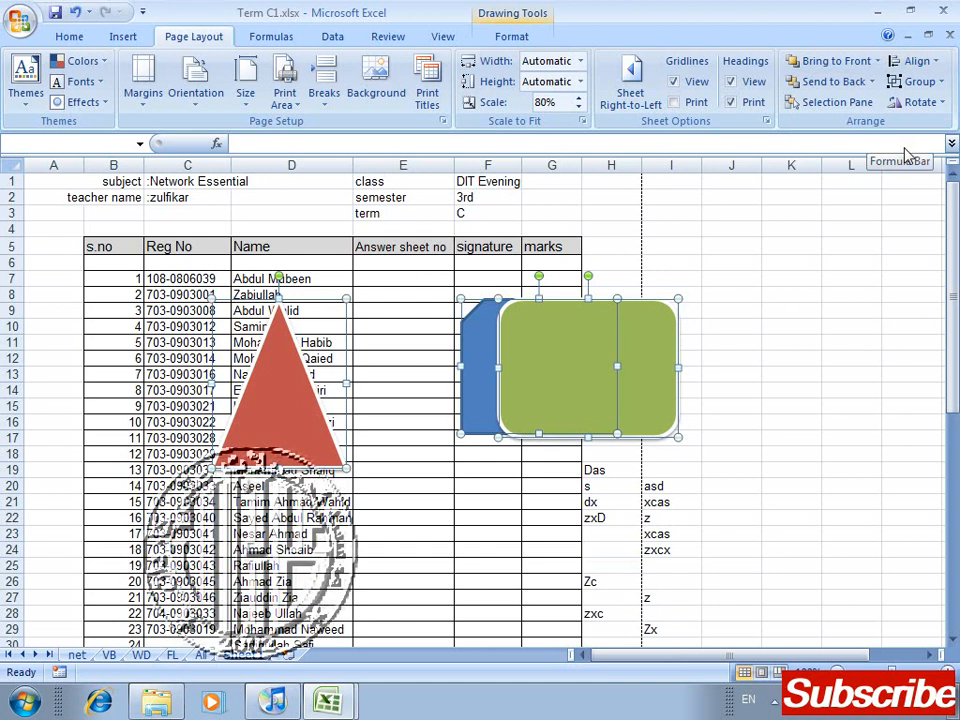
{"action": "left_click", "coordinate": [937, 63]}
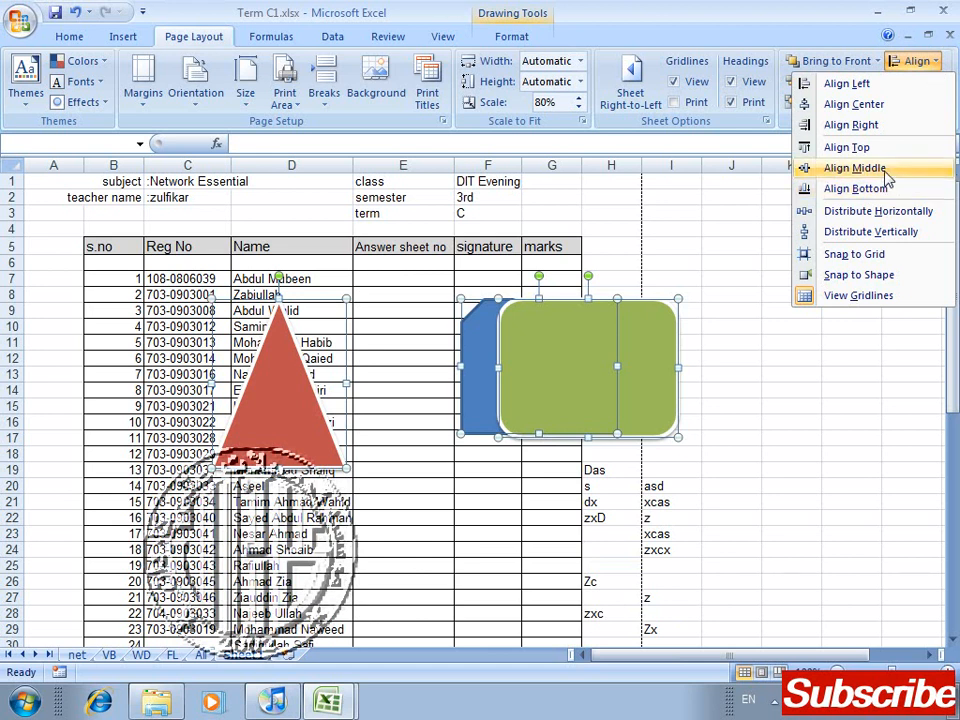
{"action": "left_click", "coordinate": [280, 403]}
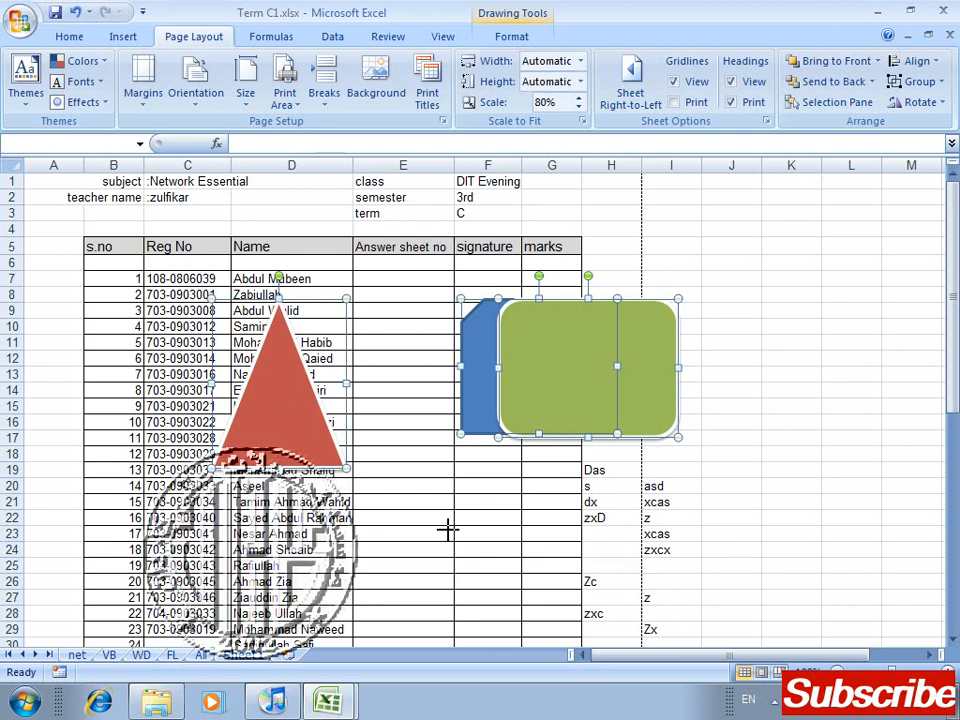
{"action": "left_click_drag", "start_coordinate": [447, 530], "coordinate": [443, 530]}
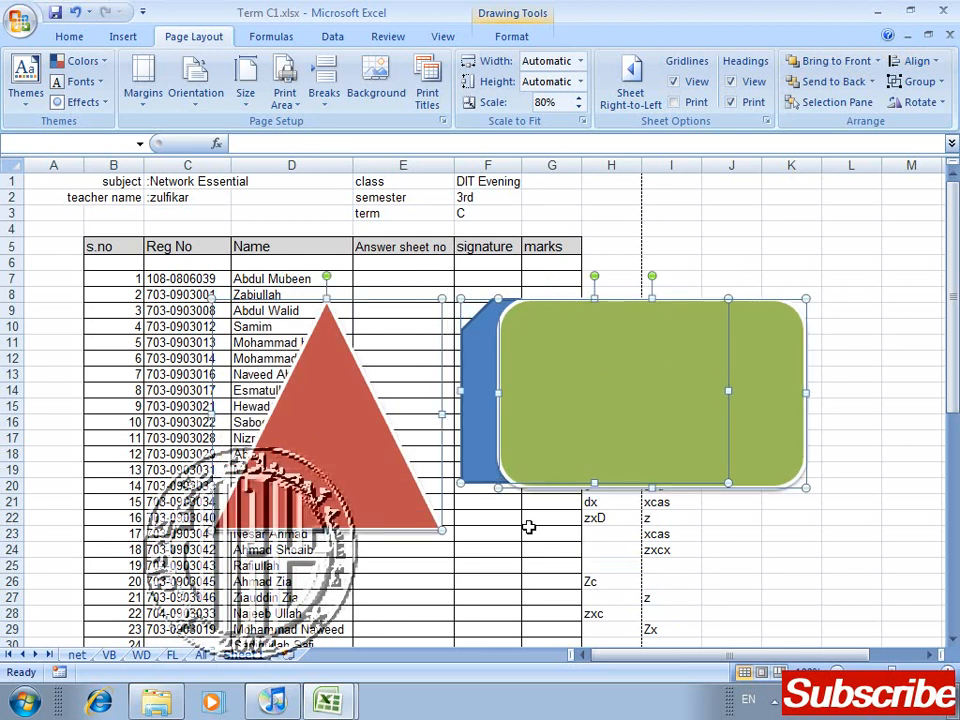
{"action": "key", "text": "ctrl+z"}
Step: Select only the red triangle and enlarge it so its base reaches row 25 and its corner lies in column F
{"action": "left_click", "coordinate": [527, 523]}
{"action": "left_click", "coordinate": [279, 428]}
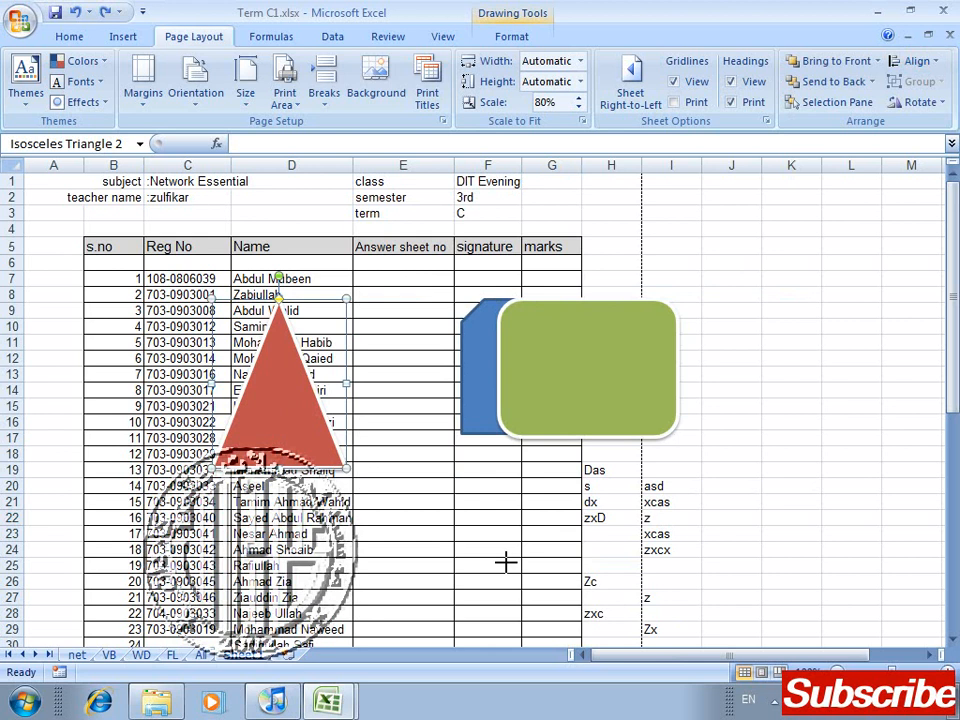
{"action": "left_click_drag", "start_coordinate": [506, 562], "coordinate": [508, 565]}
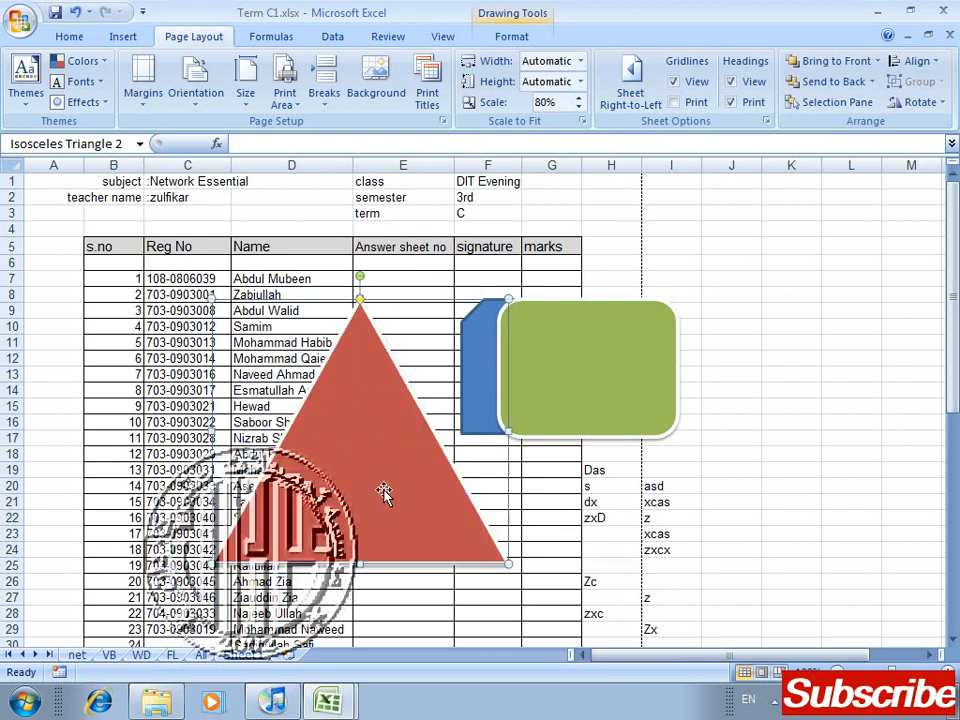
Step: Add the green and blue rectangles to the triangle's selection and align all three shapes by their centers
{"action": "left_click", "coordinate": [592, 430]}
{"action": "left_click", "coordinate": [486, 316], "text": "shift"}
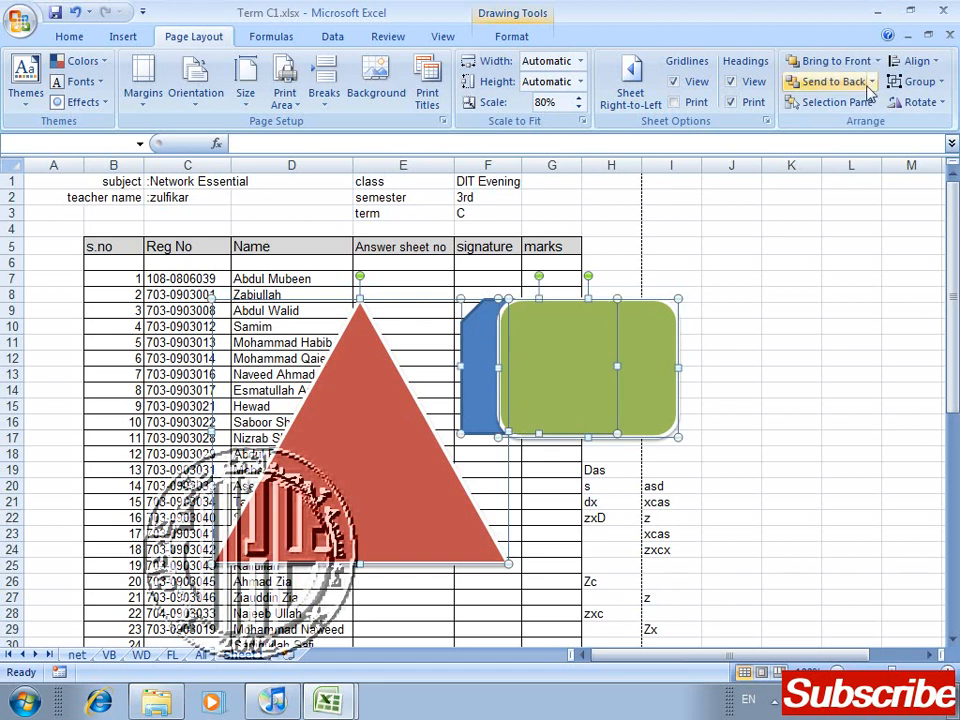
{"action": "left_click", "coordinate": [940, 64]}
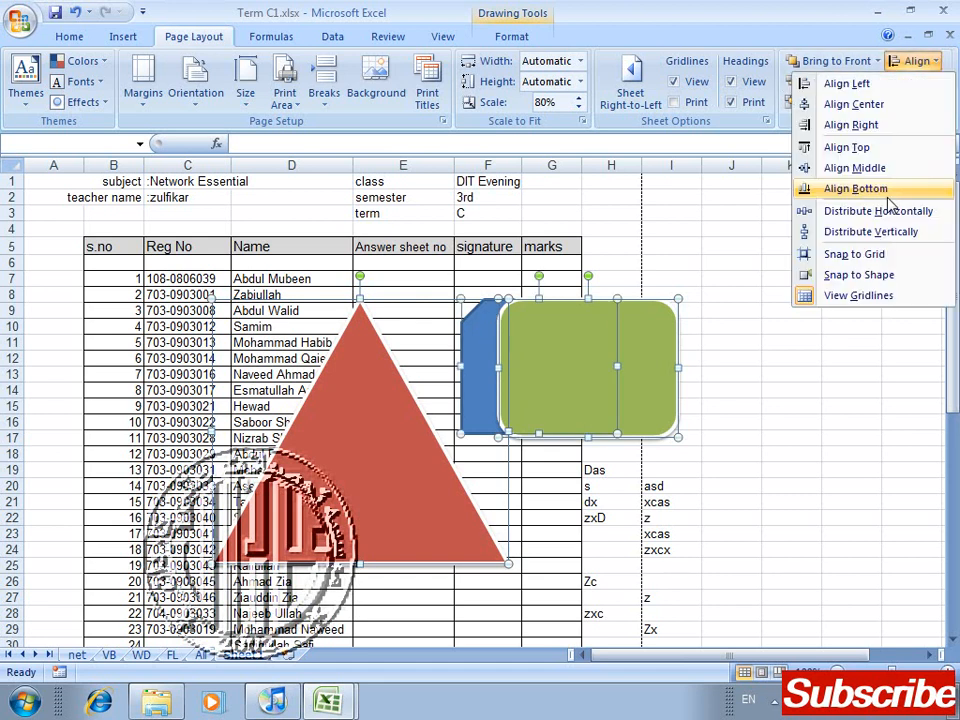
{"action": "left_click", "coordinate": [900, 112]}
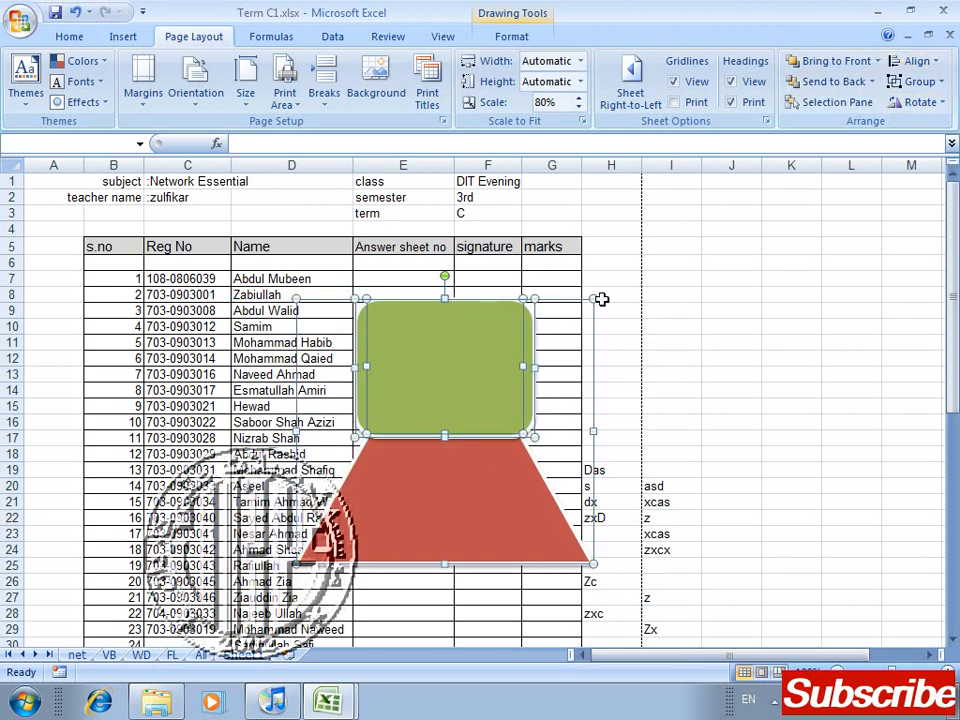
Step: Separate the shapes by moving the green rectangle over columns G to J and raising the blue rectangle to about row 6
{"action": "left_click_drag", "start_coordinate": [482, 407], "coordinate": [648, 390]}
{"action": "left_click", "coordinate": [746, 289]}
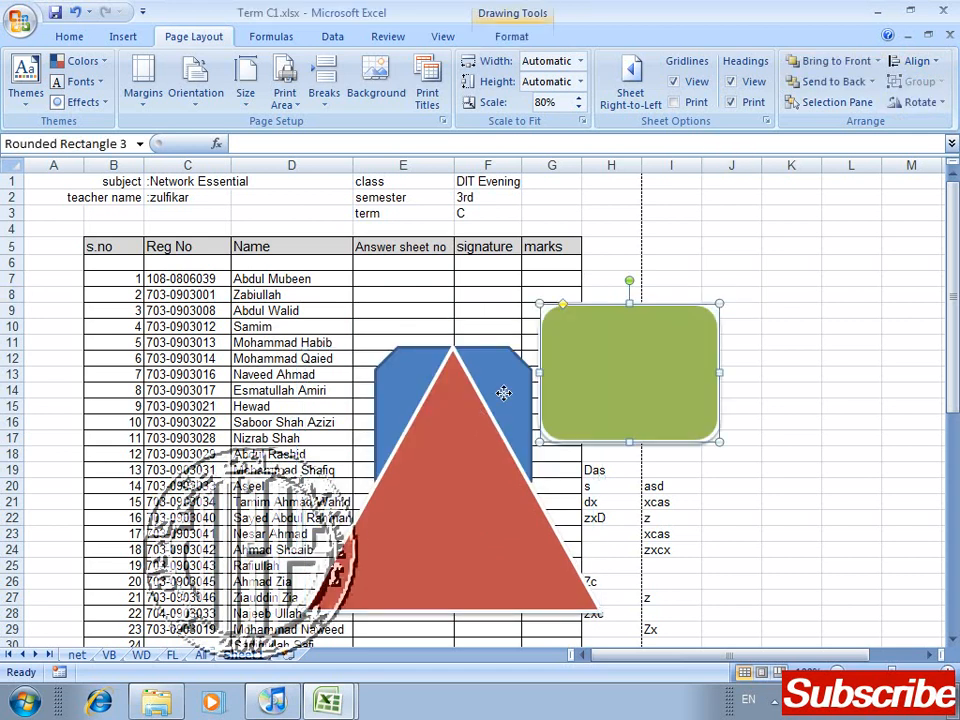
{"action": "left_click_drag", "start_coordinate": [501, 392], "coordinate": [504, 336]}
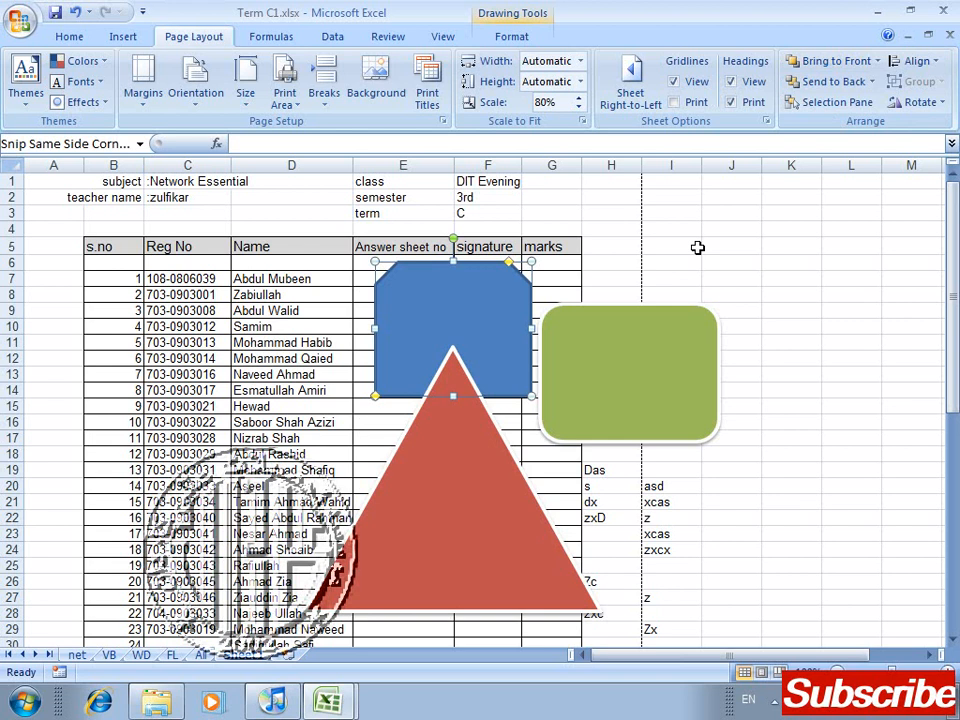
Step: Group the blue rectangle, green rectangle and red triangle, and move the group so the blue rectangle starts at about row 3
{"action": "left_click", "coordinate": [622, 390], "text": "shift"}
{"action": "left_click", "coordinate": [486, 503], "text": "shift"}
{"action": "left_click", "coordinate": [921, 81]}
{"action": "left_click", "coordinate": [913, 104]}
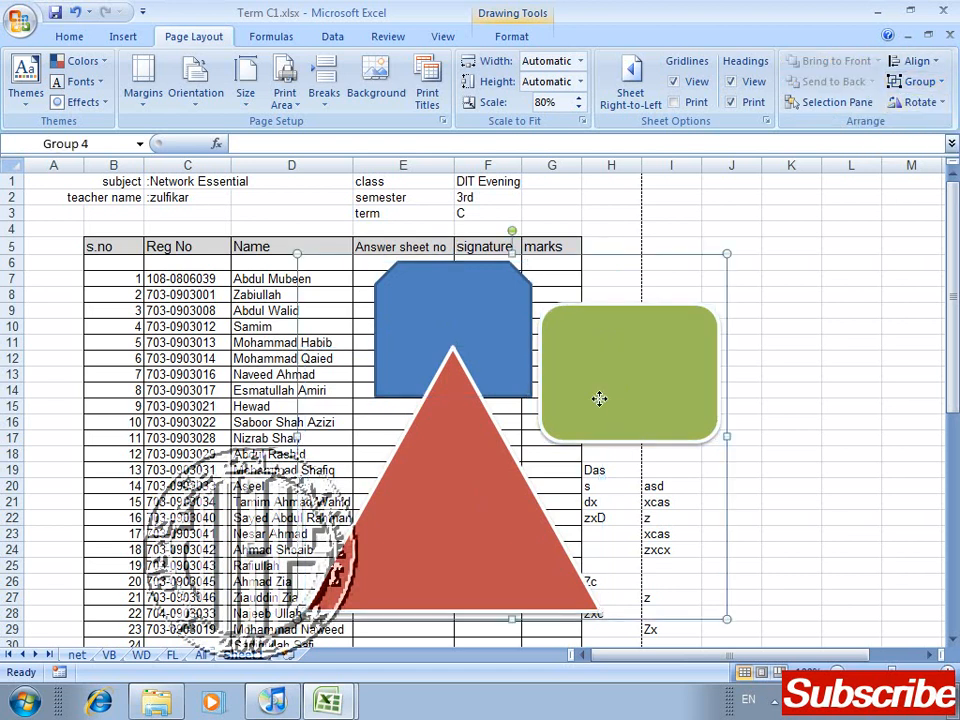
{"action": "left_click_drag", "start_coordinate": [599, 399], "coordinate": [484, 521]}
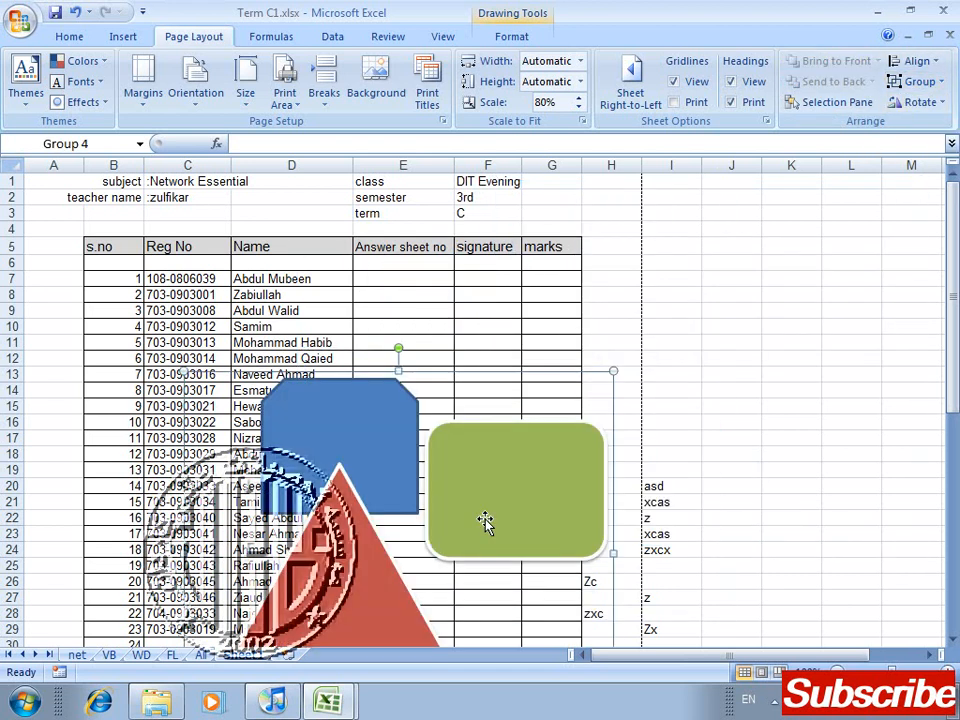
{"action": "left_click_drag", "start_coordinate": [618, 347], "coordinate": [619, 350]}
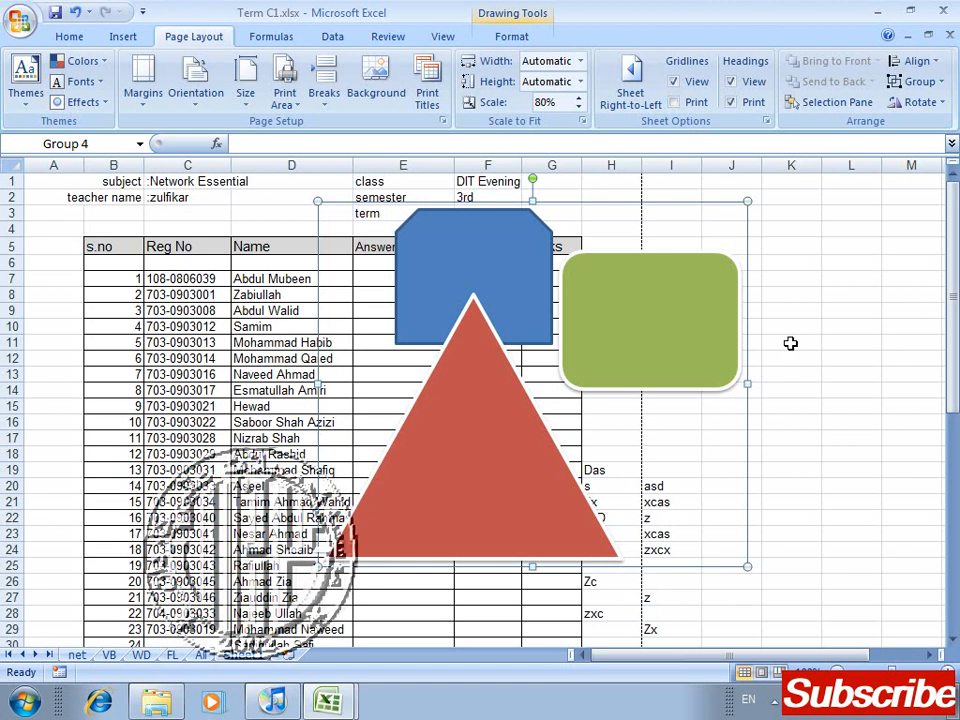
Step: View the rotation and size options available for the grouped shapes, and close them without changes
{"action": "left_click", "coordinate": [938, 103]}
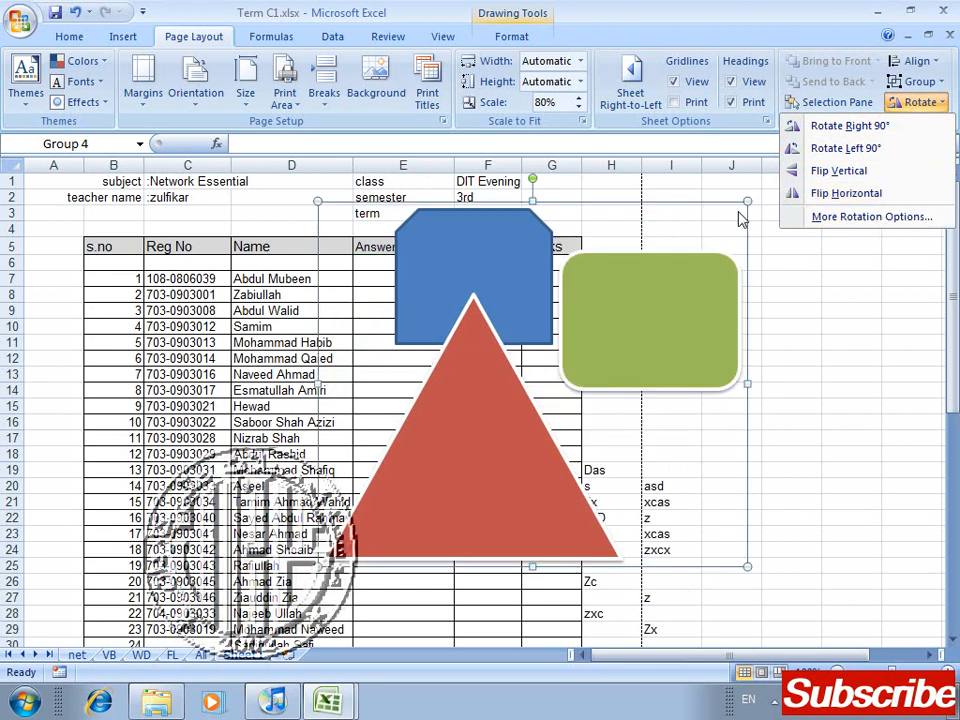
{"action": "left_click", "coordinate": [832, 217]}
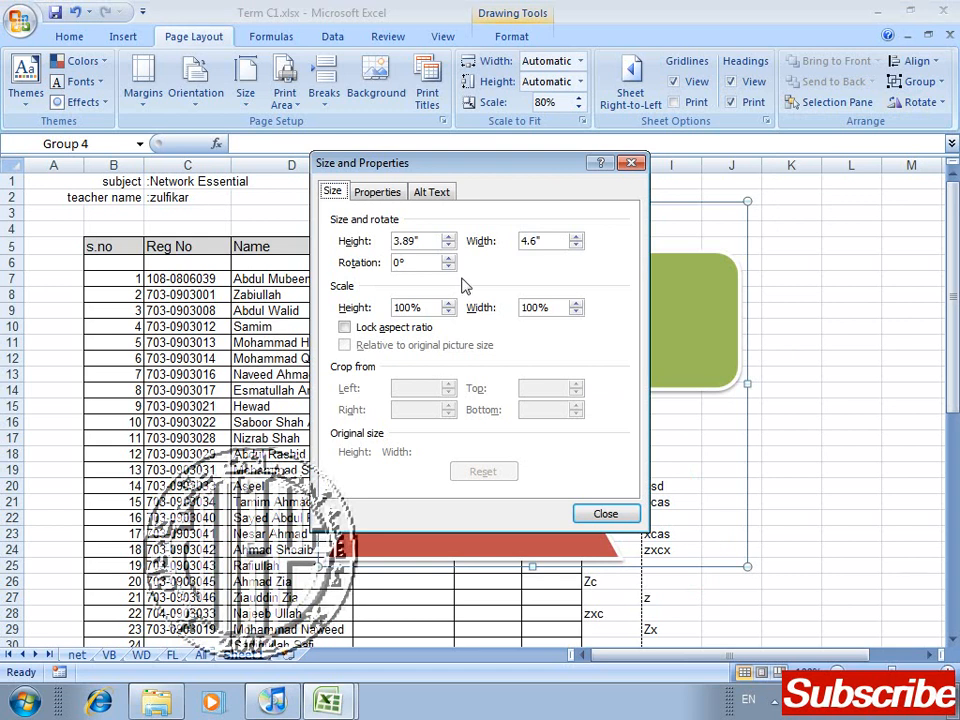
{"action": "key", "text": "Escape"}
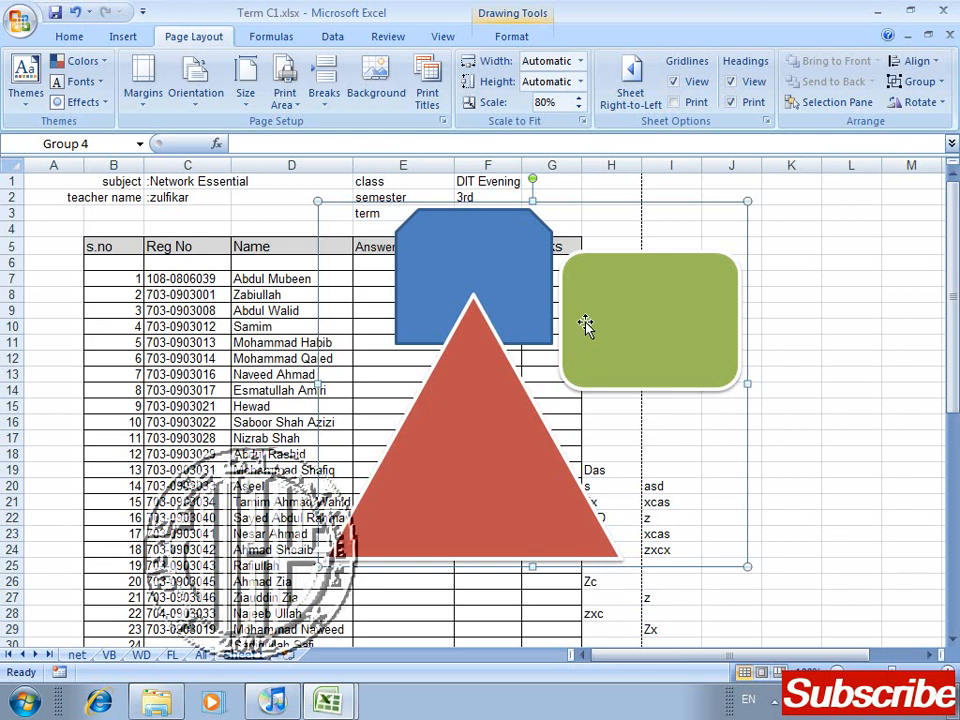
Step: Review the Page and Margins settings in Page Setup, including the print quality choices, and leave them unchanged
{"action": "left_click", "coordinate": [442, 122]}
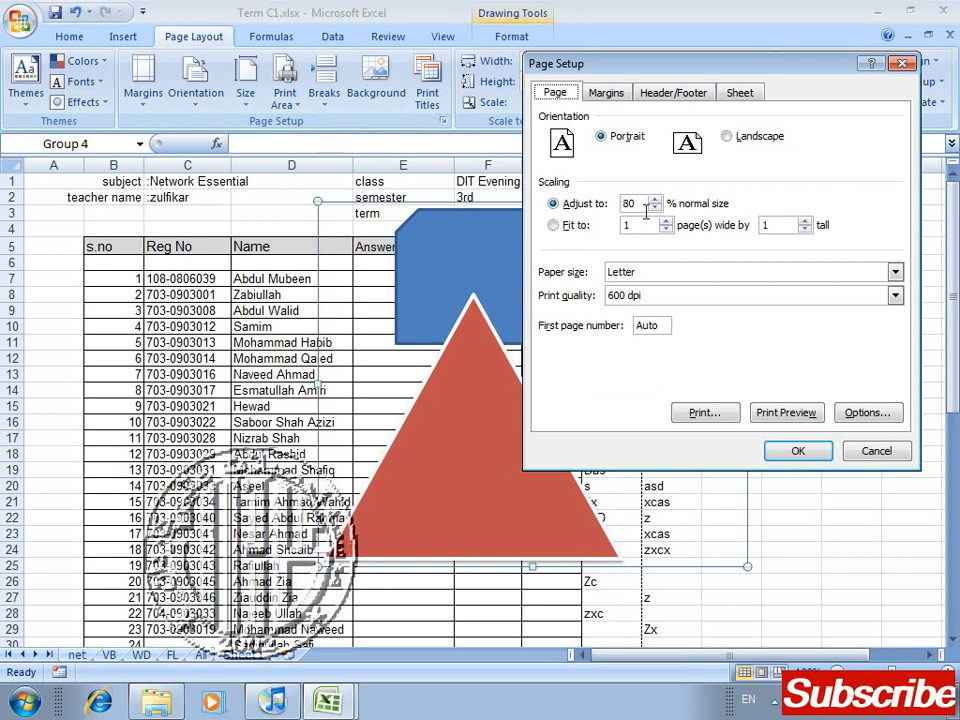
{"action": "left_click", "coordinate": [700, 296]}
{"action": "left_click", "coordinate": [700, 300]}
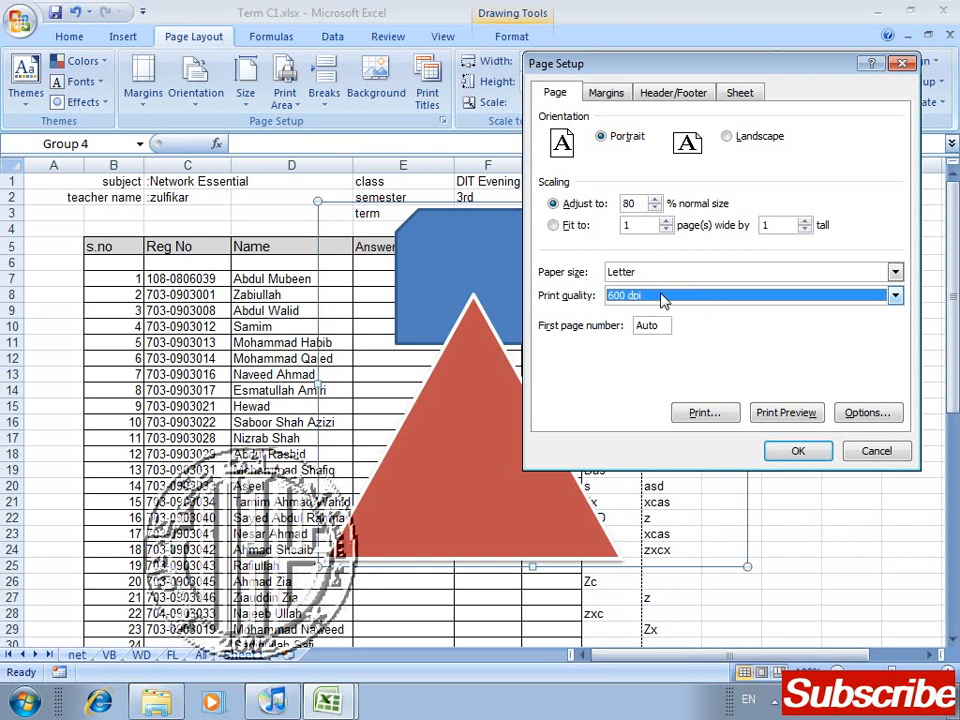
{"action": "left_click", "coordinate": [607, 93]}
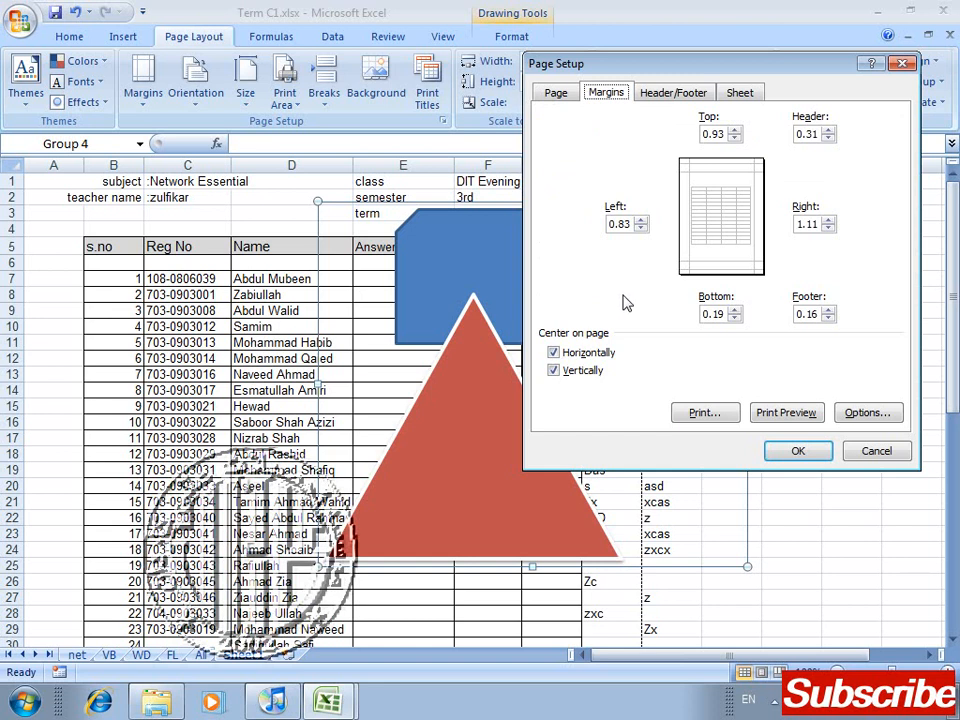
{"action": "key", "text": "Escape"}
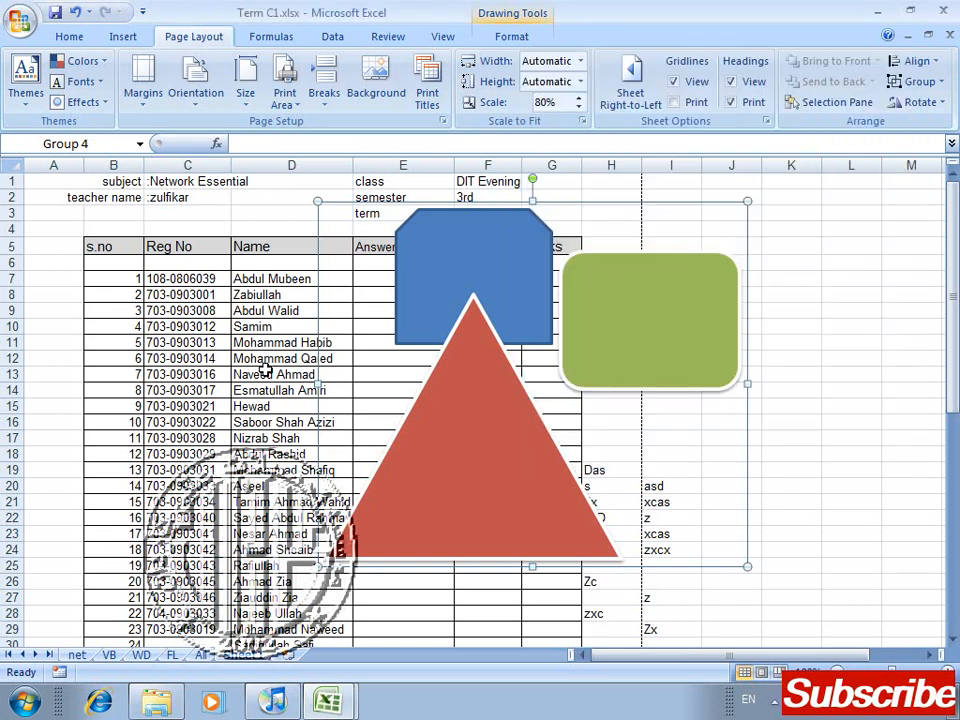
Step: Switch to the All sheet, scan its student results, and look through page 1 in Print Preview
{"action": "left_click", "coordinate": [205, 656]}
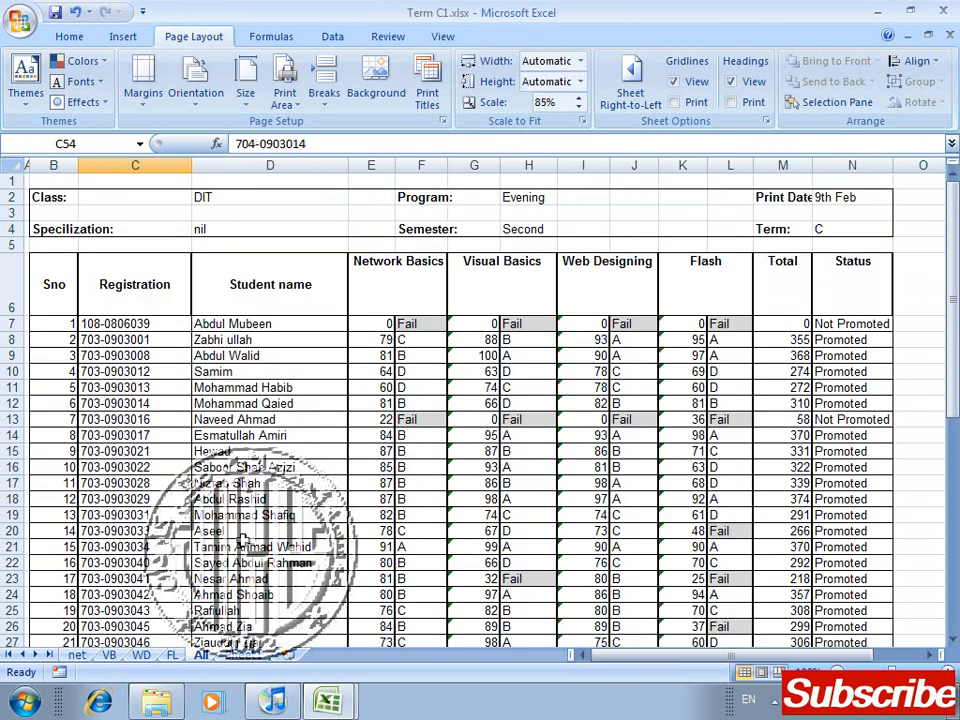
{"action": "left_click", "coordinate": [331, 400]}
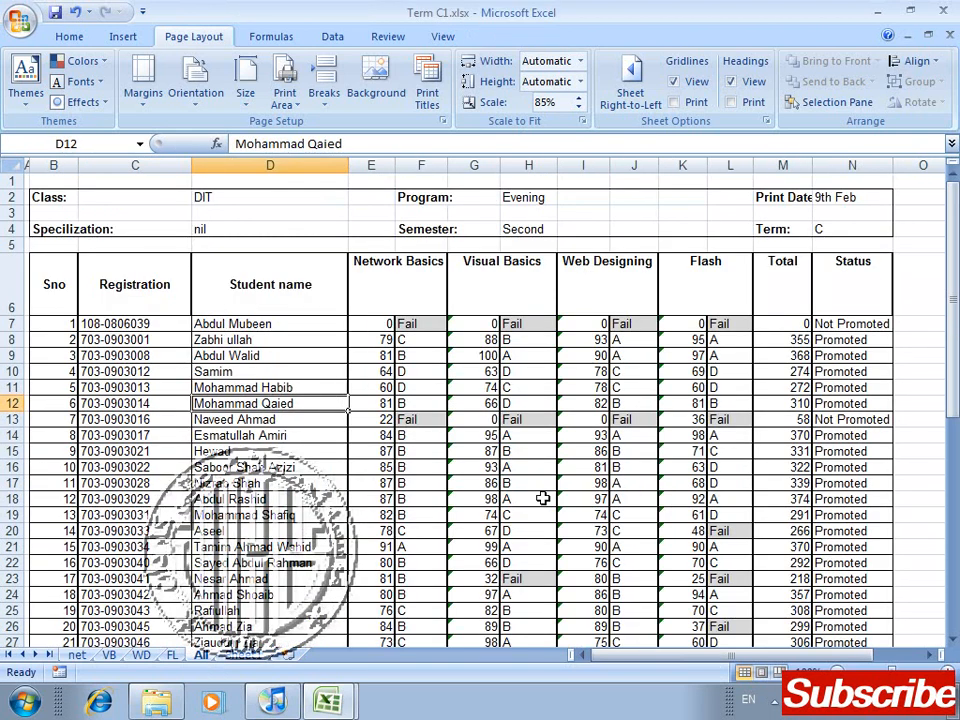
{"action": "left_click_drag", "start_coordinate": [955, 283], "coordinate": [955, 325]}
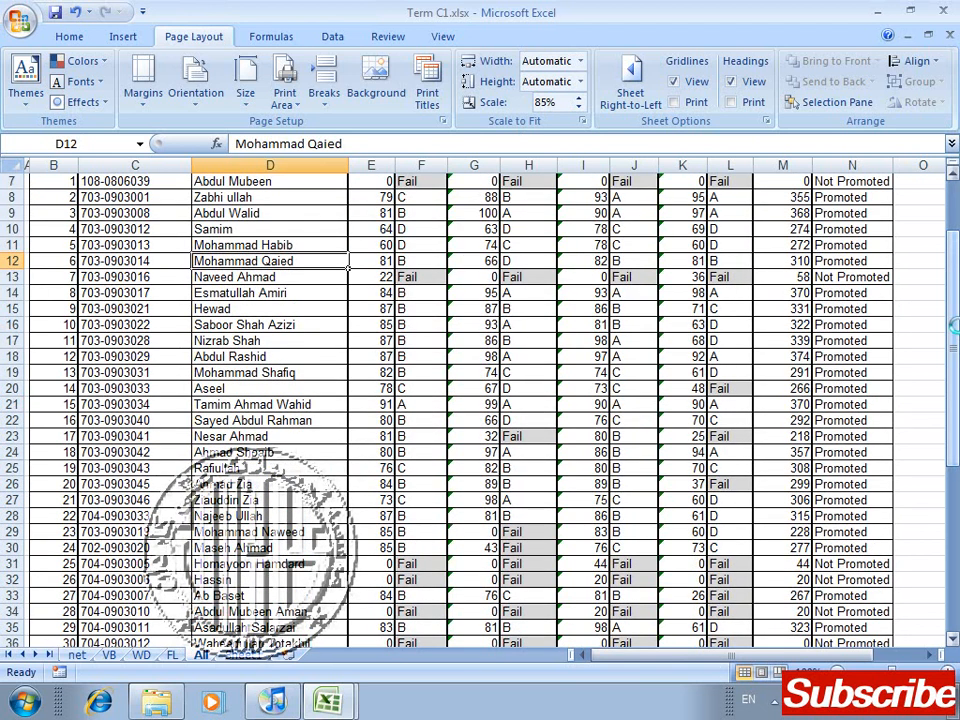
{"action": "key", "text": "ctrl+F2"}
{"action": "left_click_drag", "start_coordinate": [955, 213], "coordinate": [957, 375]}
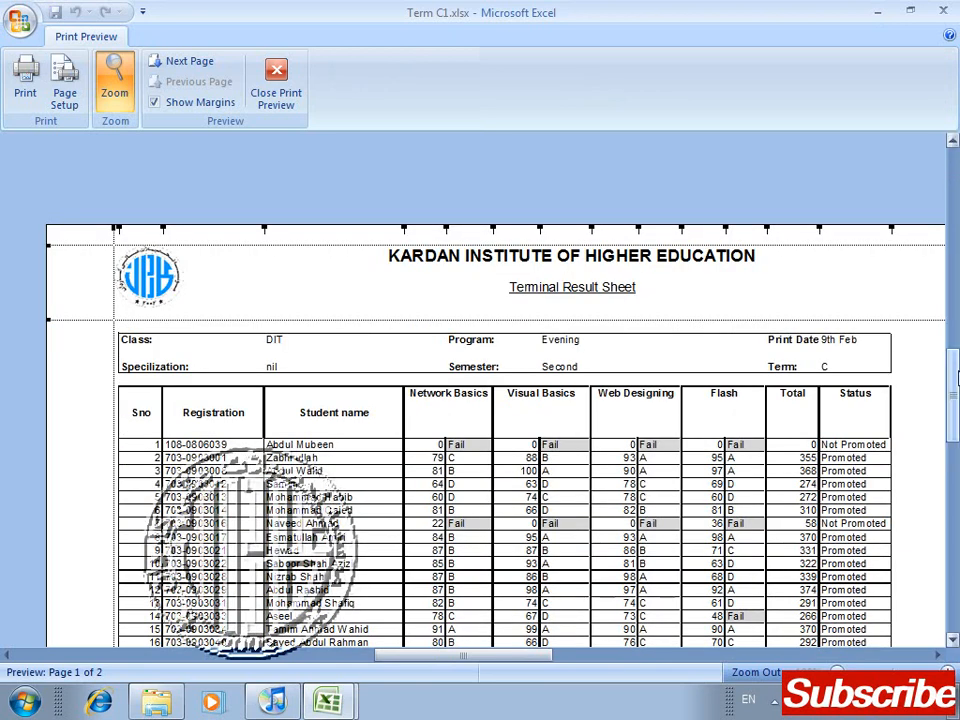
{"action": "scroll", "coordinate": [560, 268], "scroll_direction": "down", "scroll_amount": 5}
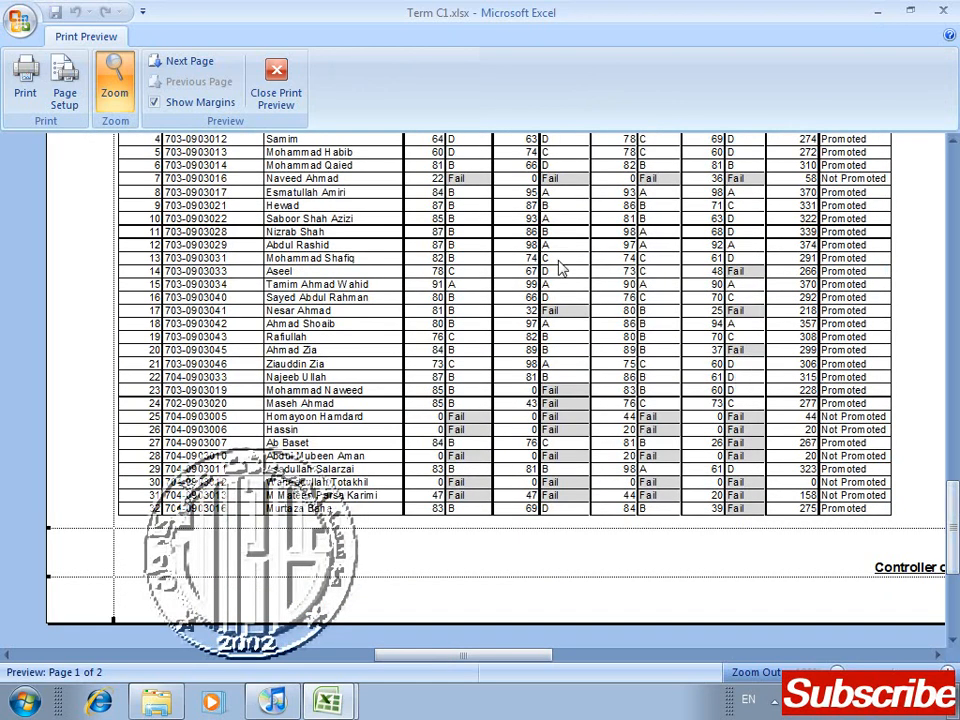
Step: Examine page 2 of the print preview from its repeated header down, and zoom out to the whole page
{"action": "left_click", "coordinate": [185, 62]}
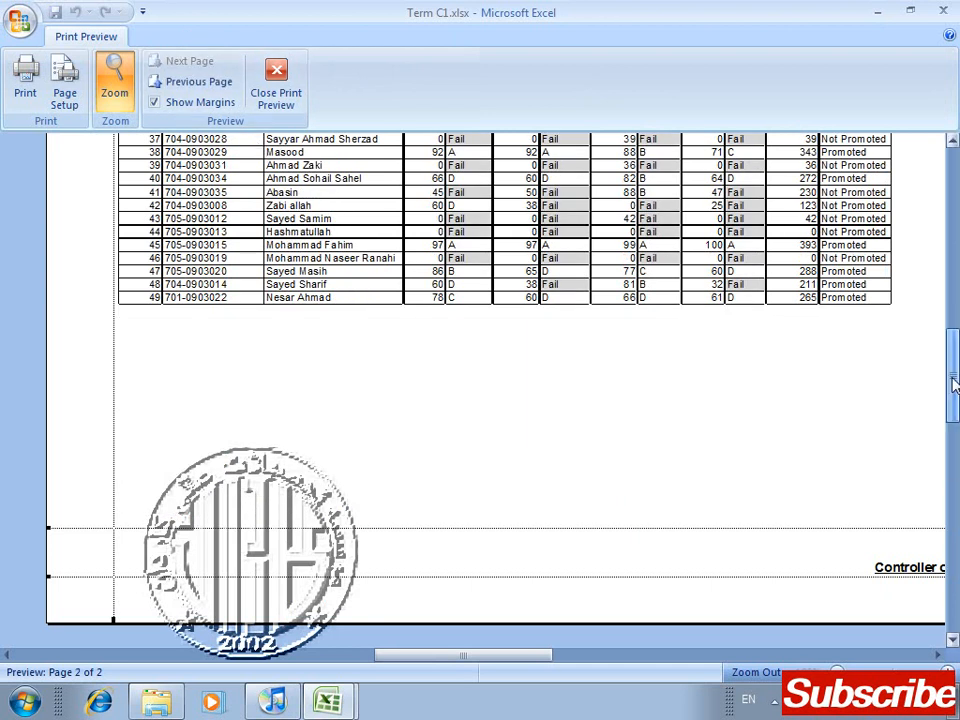
{"action": "left_click_drag", "start_coordinate": [956, 532], "coordinate": [954, 361]}
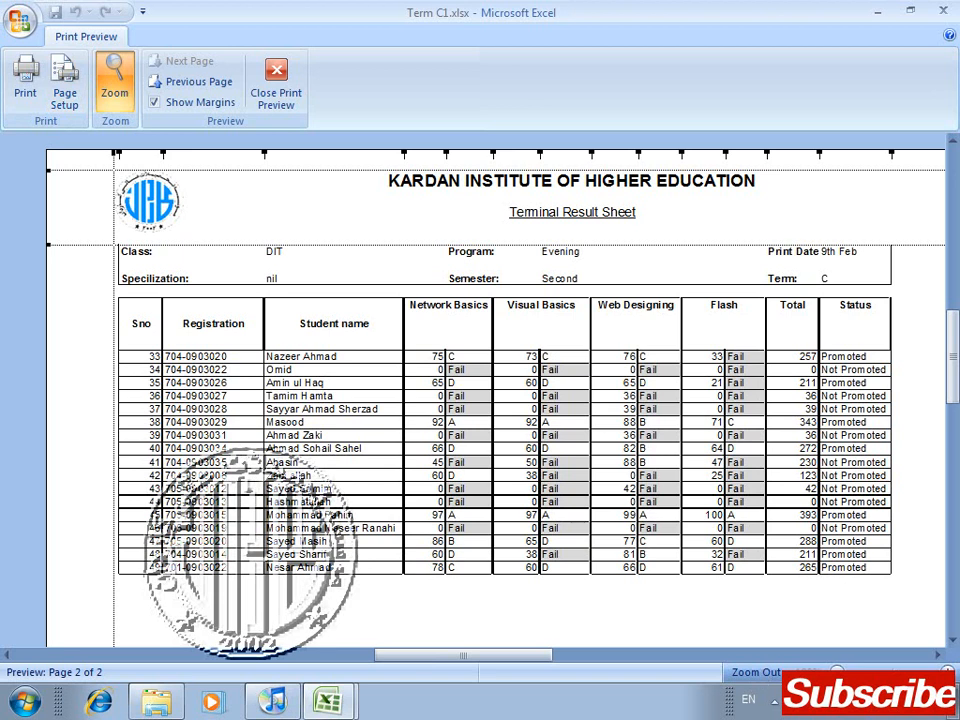
{"action": "left_click", "coordinate": [130, 90]}
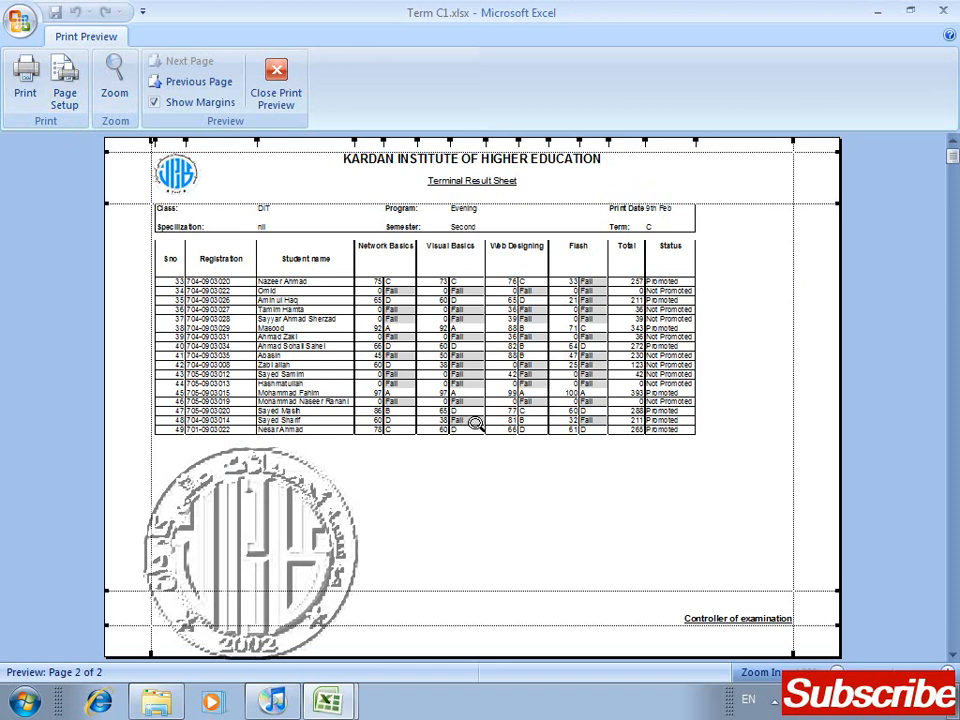
Step: Center the All sheet's printout on the page both horizontally and vertically
{"action": "left_click", "coordinate": [64, 98]}
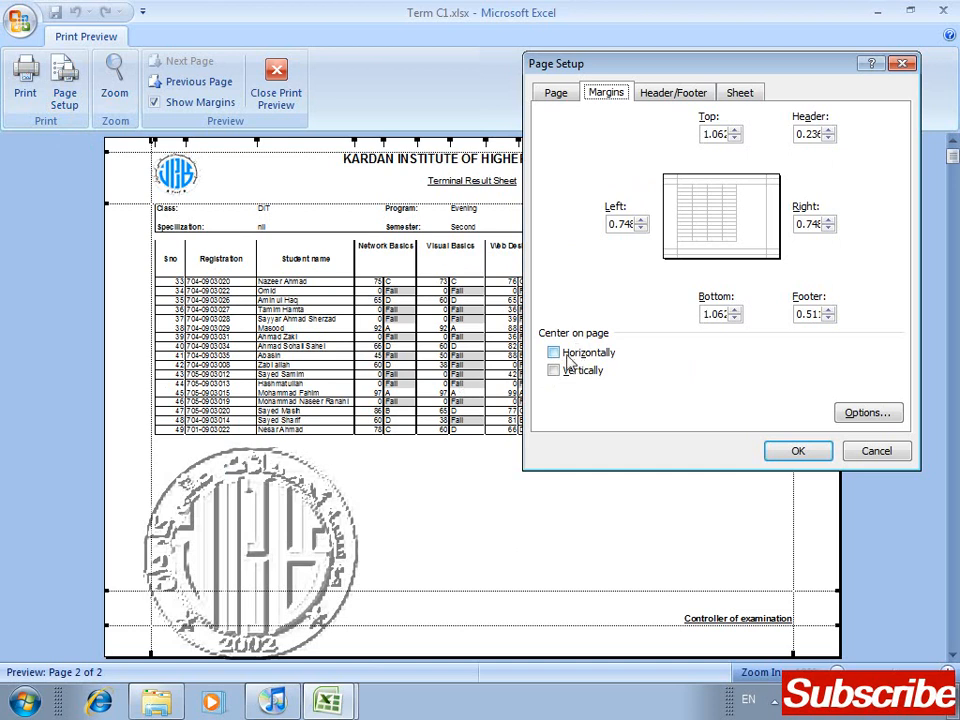
{"action": "left_click", "coordinate": [570, 360]}
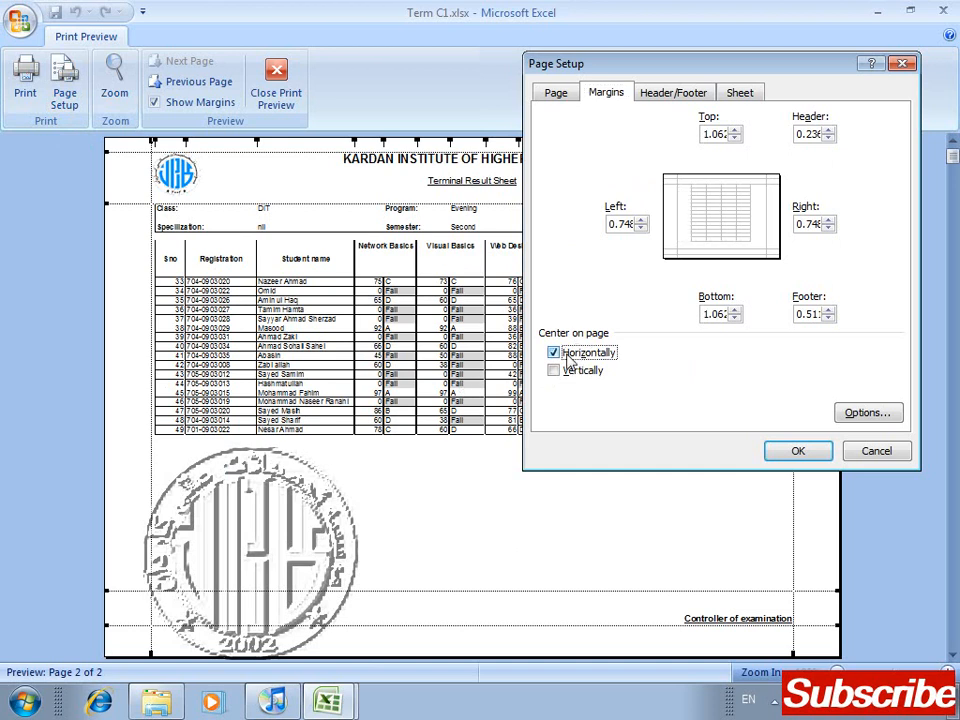
{"action": "left_click", "coordinate": [567, 376]}
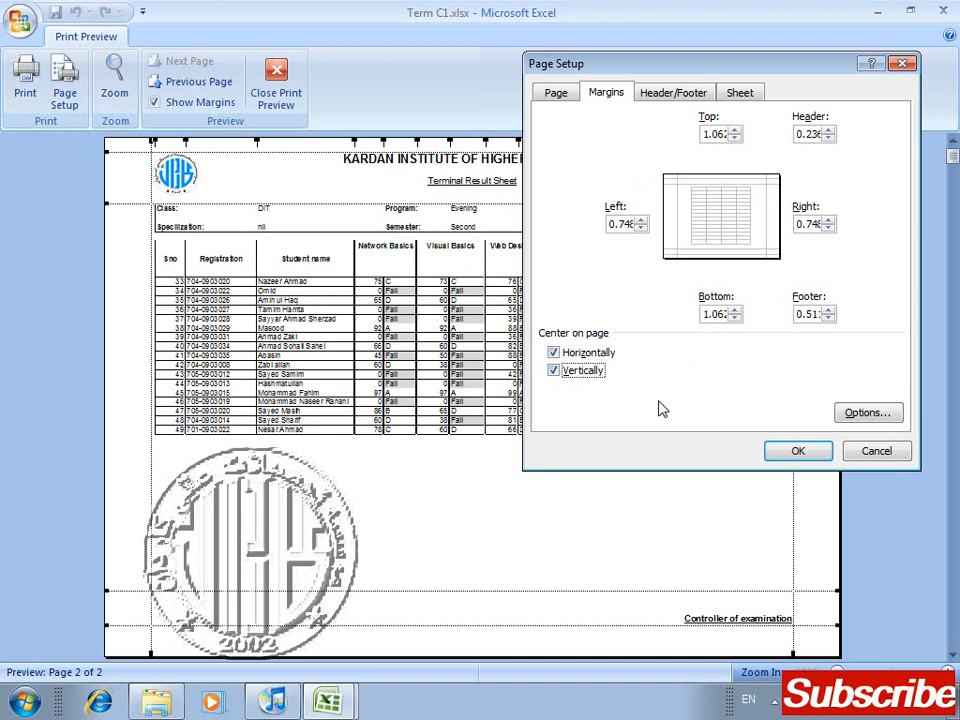
{"action": "left_click", "coordinate": [797, 453]}
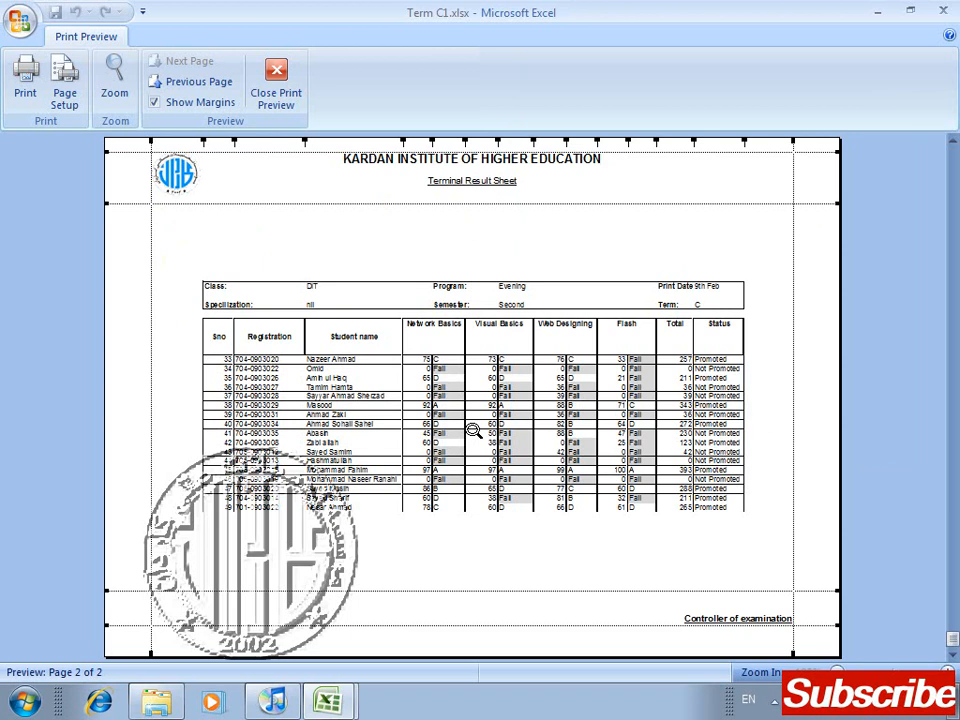
Step: Review the Header/Footer and Sheet settings in Page Setup, trying the Black and white and Draft quality print options on and off
{"action": "left_click", "coordinate": [64, 100]}
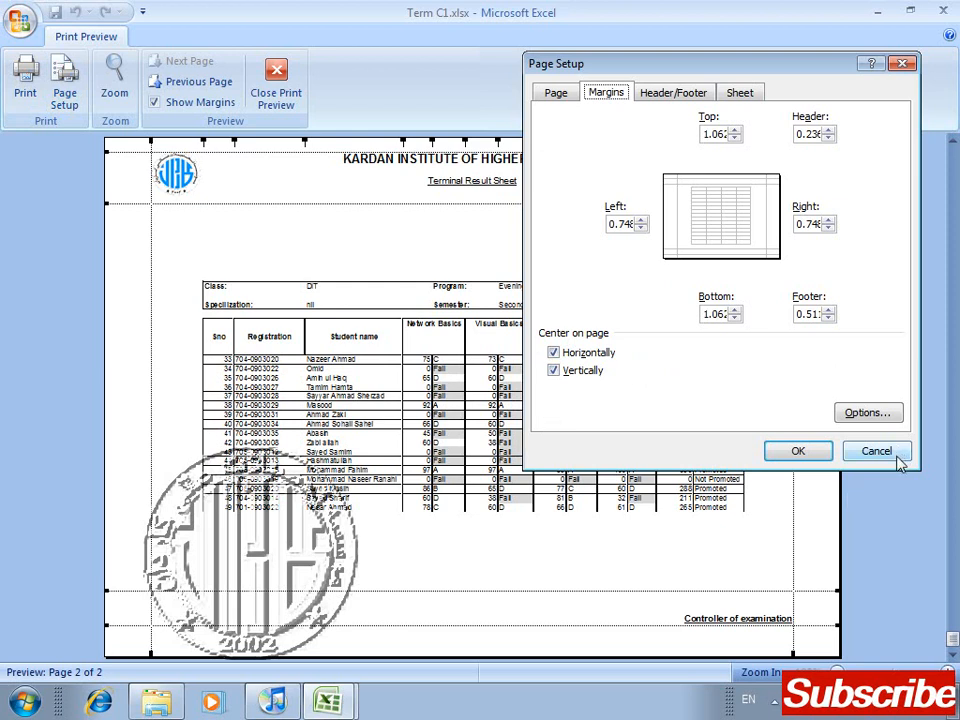
{"action": "left_click", "coordinate": [673, 95]}
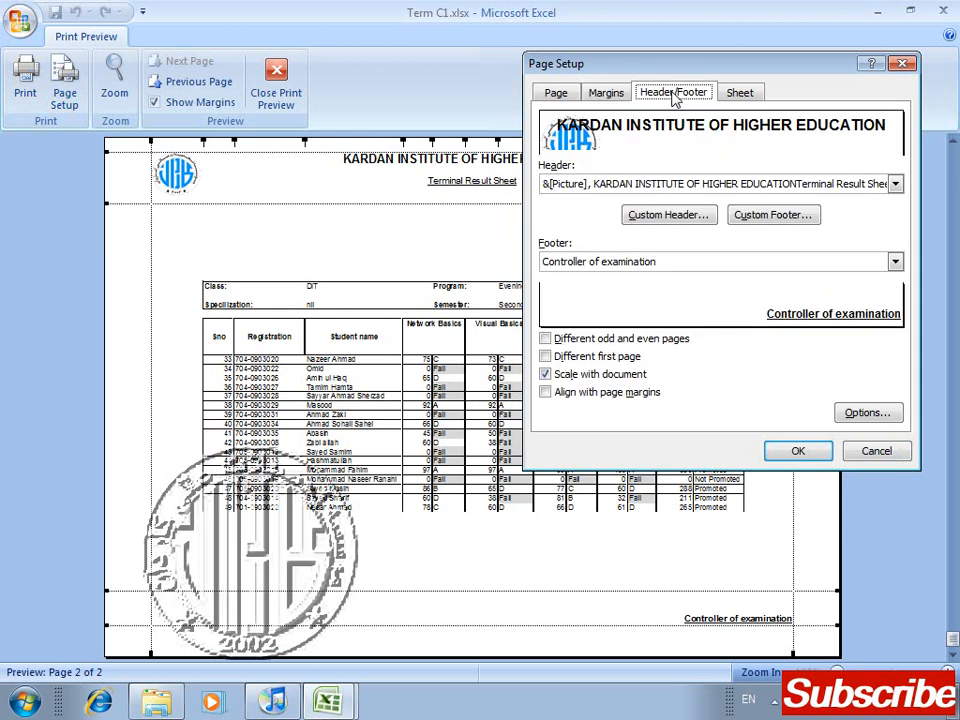
{"action": "left_click", "coordinate": [745, 94]}
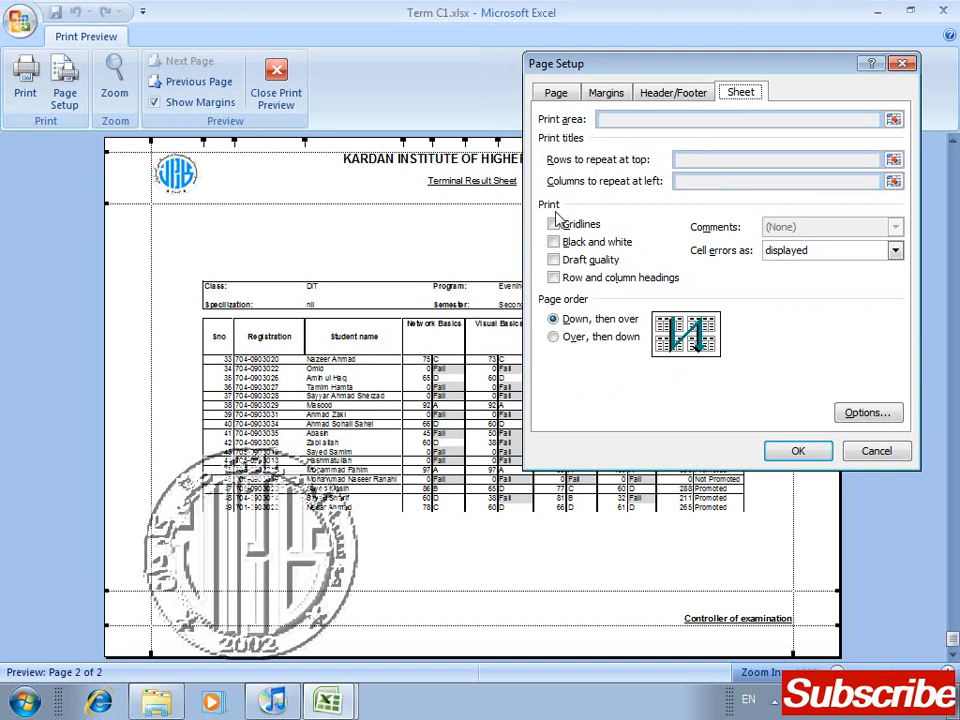
{"action": "left_click", "coordinate": [621, 249]}
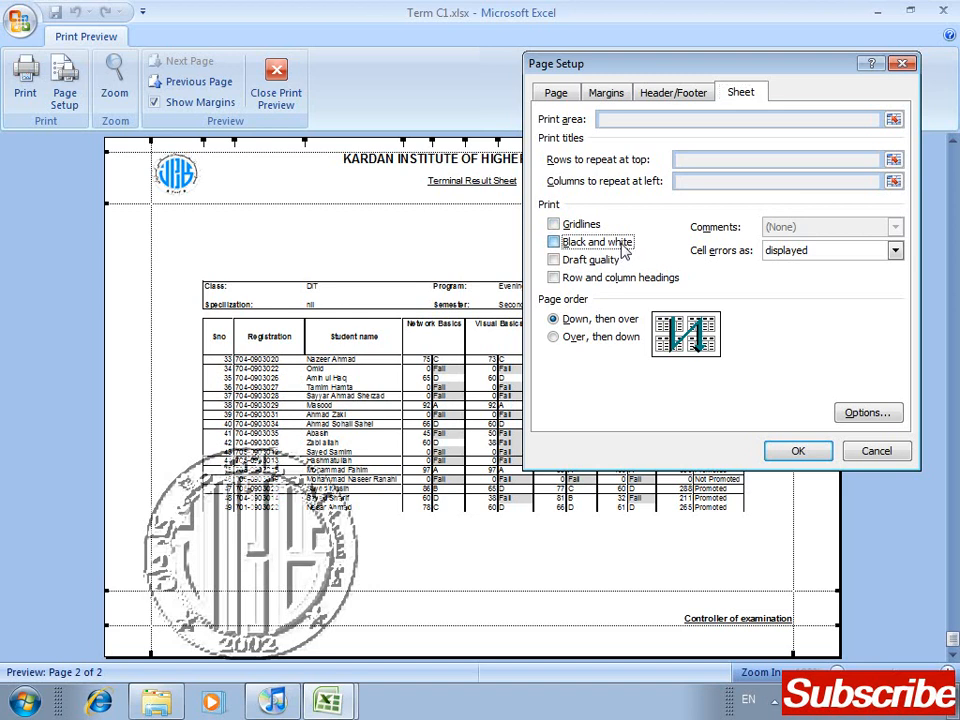
{"action": "left_click", "coordinate": [622, 249]}
{"action": "left_click", "coordinate": [586, 264]}
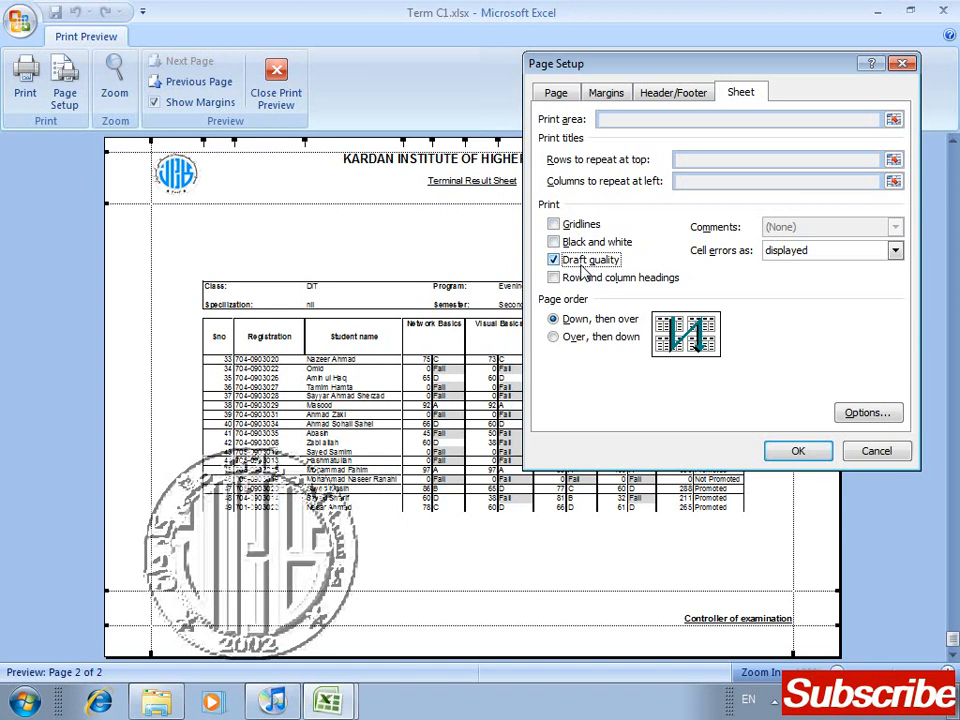
{"action": "left_click", "coordinate": [583, 262]}
Step: Turn on printing of row and column headings, and compare the page orders Over, then down and Down, then over
{"action": "left_click", "coordinate": [594, 284]}
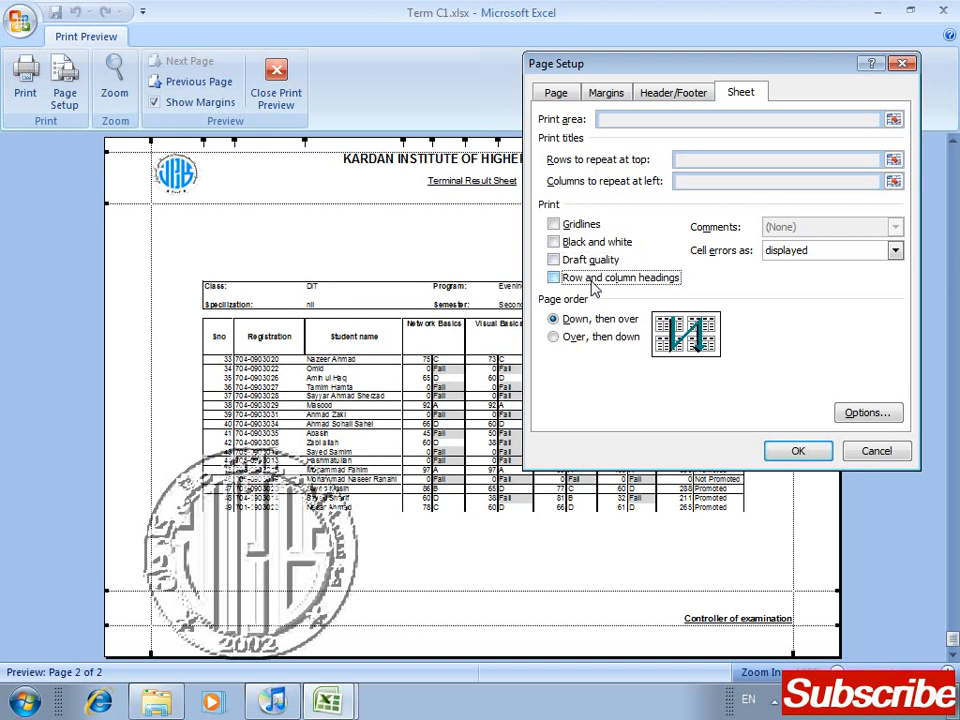
{"action": "left_click", "coordinate": [594, 284]}
{"action": "left_click", "coordinate": [562, 337]}
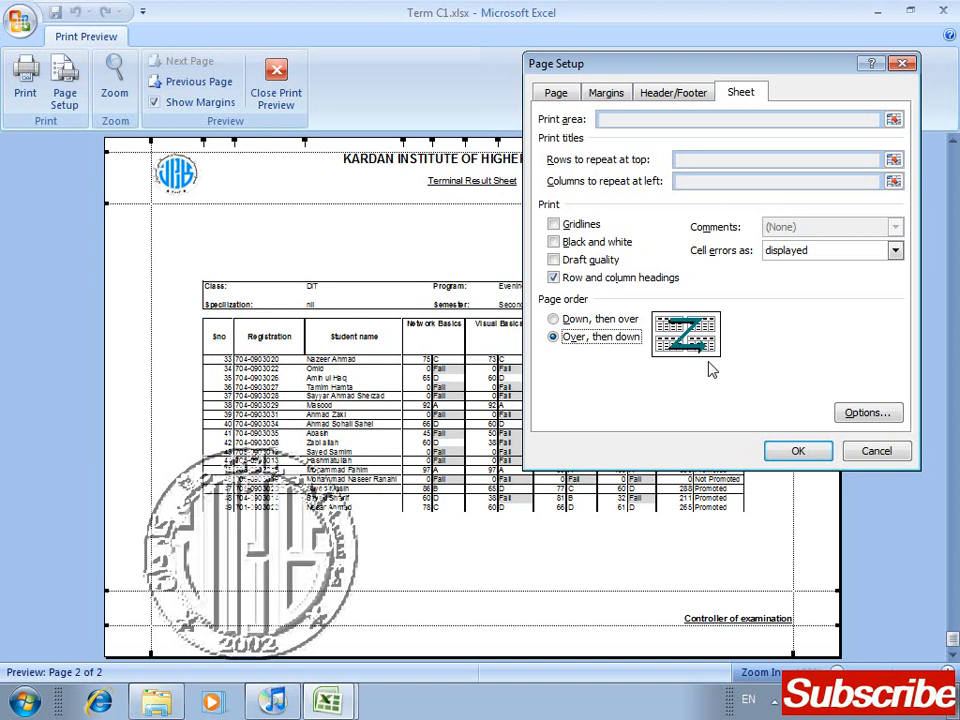
{"action": "left_click", "coordinate": [600, 320]}
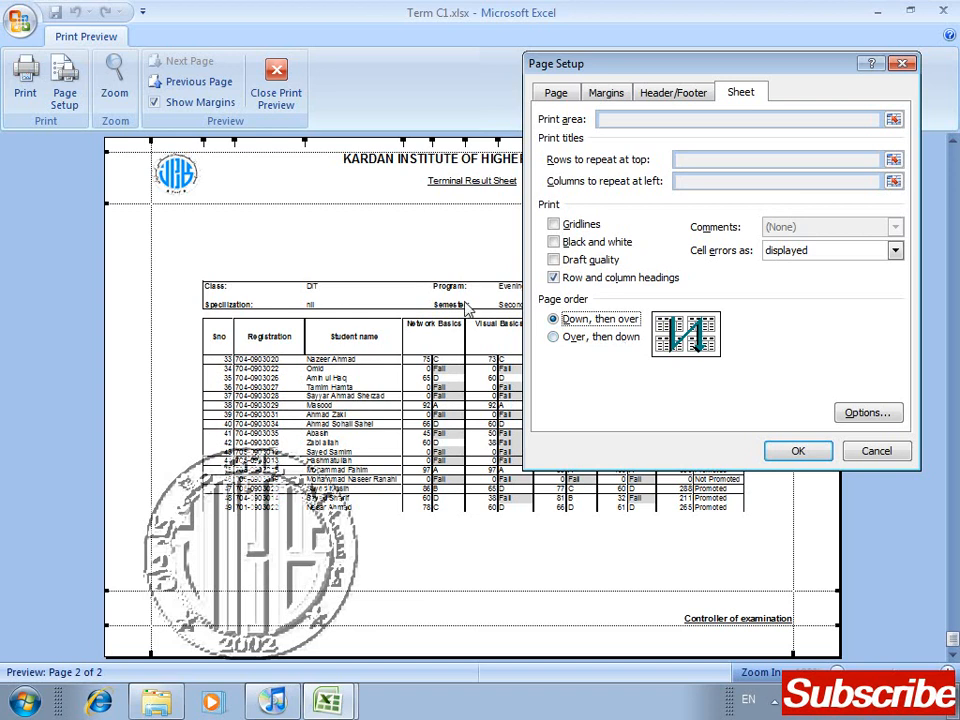
Step: Switch to Windows Explorer, open the Documents library in a maximized window, and examine how its files are ordered
{"action": "key", "text": "super+e"}
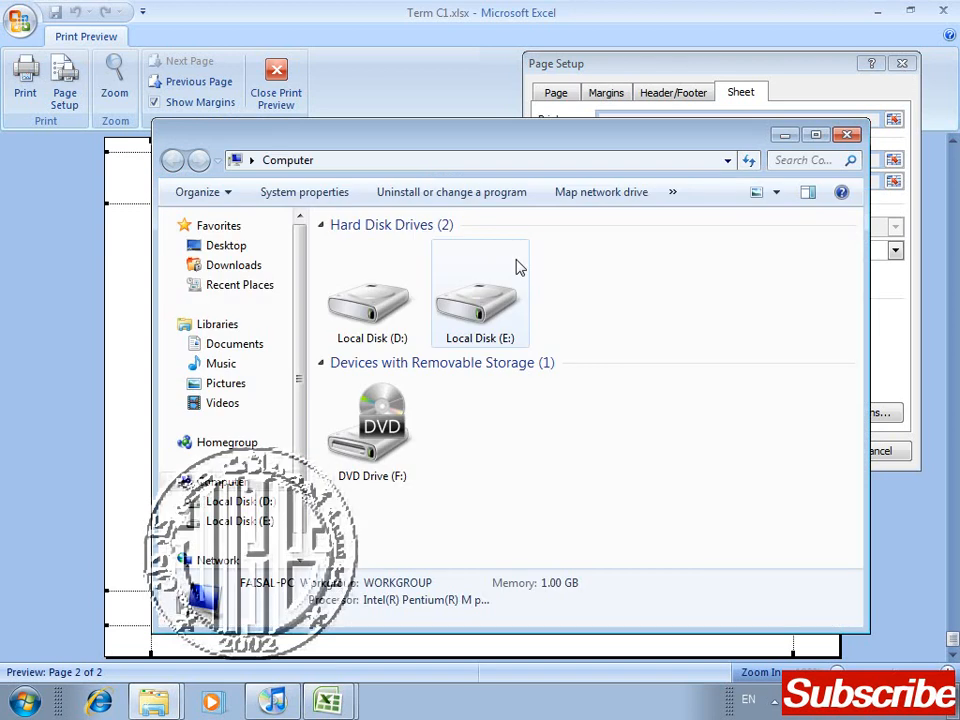
{"action": "left_click", "coordinate": [226, 348]}
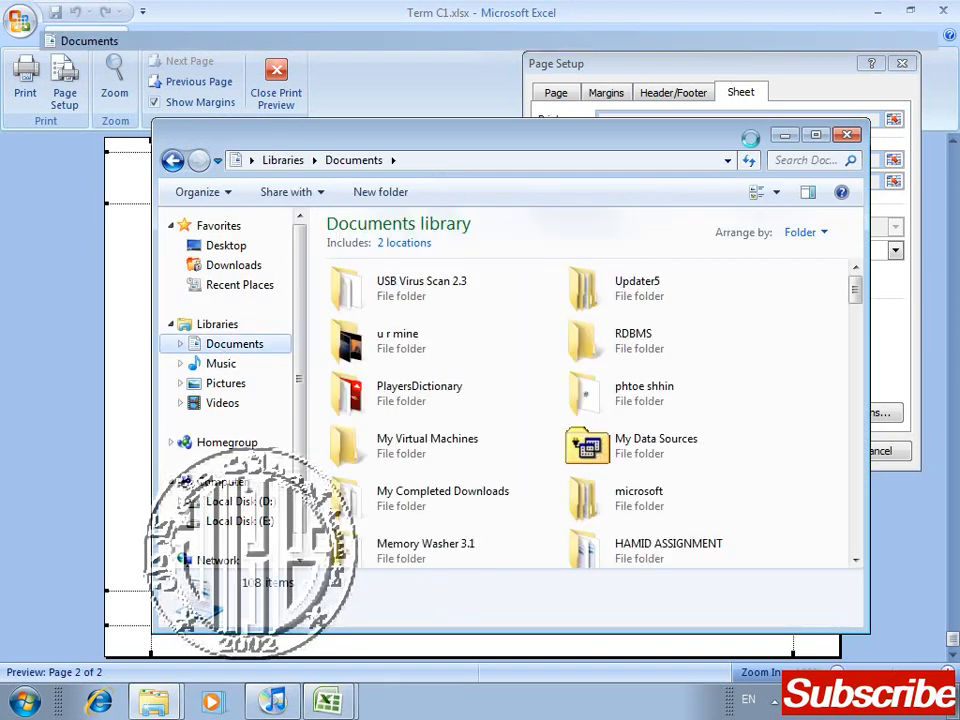
{"action": "double_click", "coordinate": [750, 137]}
{"action": "left_click_drag", "start_coordinate": [955, 197], "coordinate": [957, 398]}
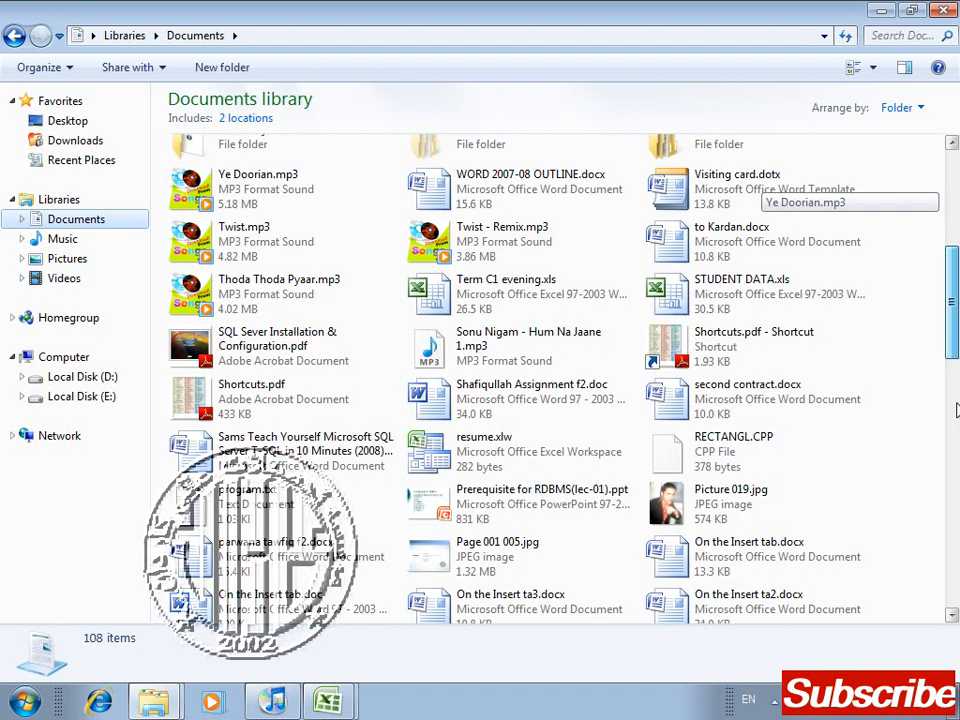
{"action": "left_click", "coordinate": [957, 410]}
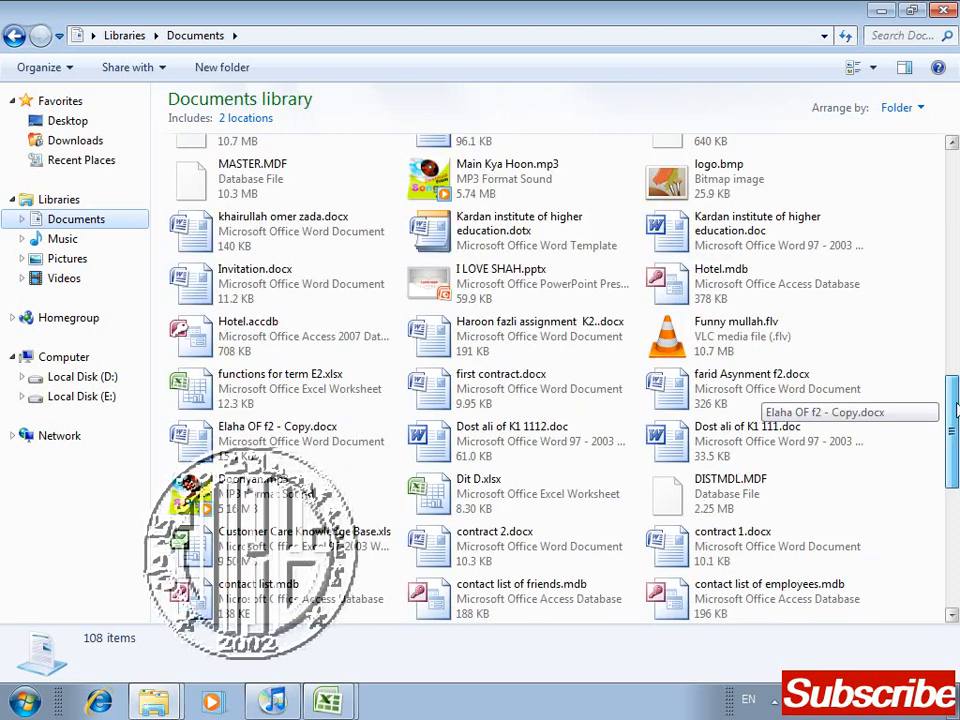
{"action": "mouse_move", "coordinate": [955, 404]}
{"action": "left_mouse_down"}
{"action": "mouse_move", "coordinate": [955, 540]}
{"action": "mouse_move", "coordinate": [955, 395]}
{"action": "left_mouse_up"}
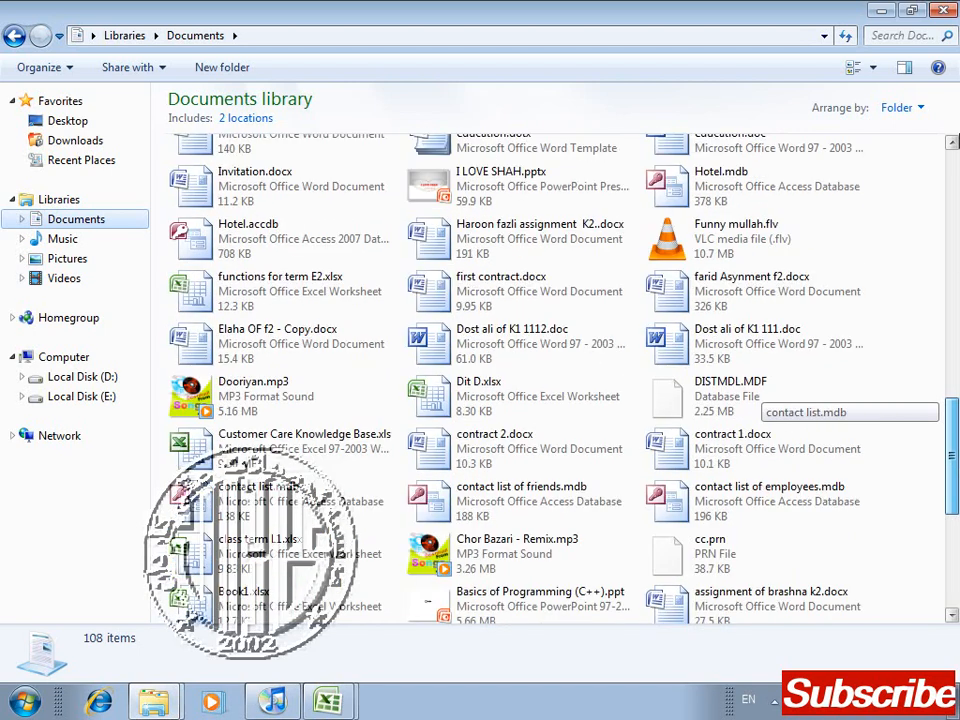
{"action": "left_click_drag", "start_coordinate": [955, 20], "coordinate": [957, 212]}
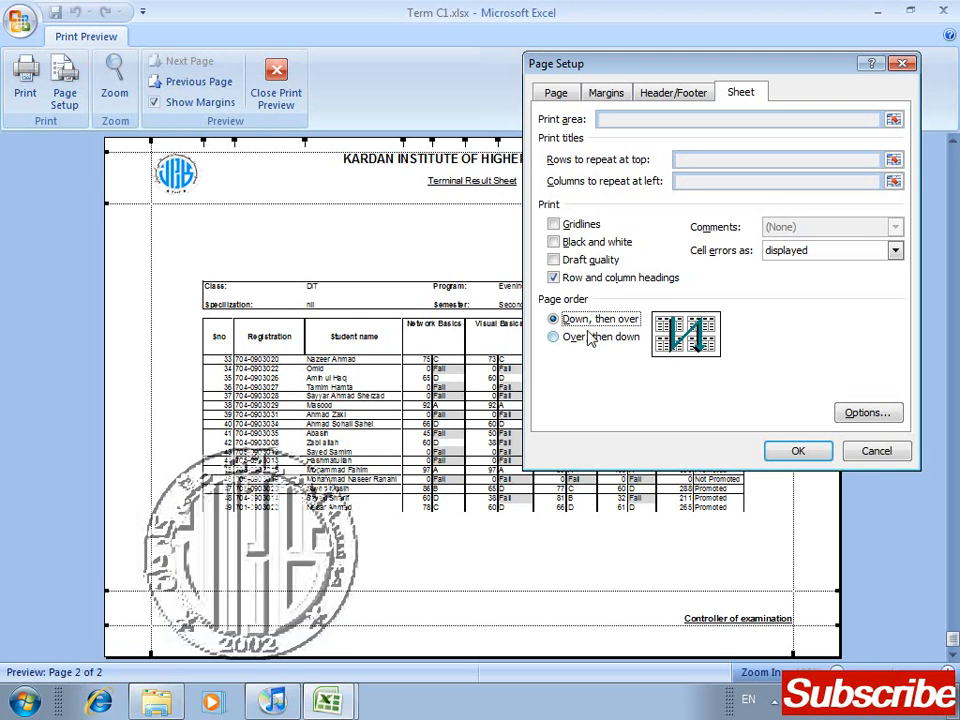
Step: Try the page order Over, then down, look at the custom header's sections, and leave Page Setup without applying changes
{"action": "left_click", "coordinate": [591, 338]}
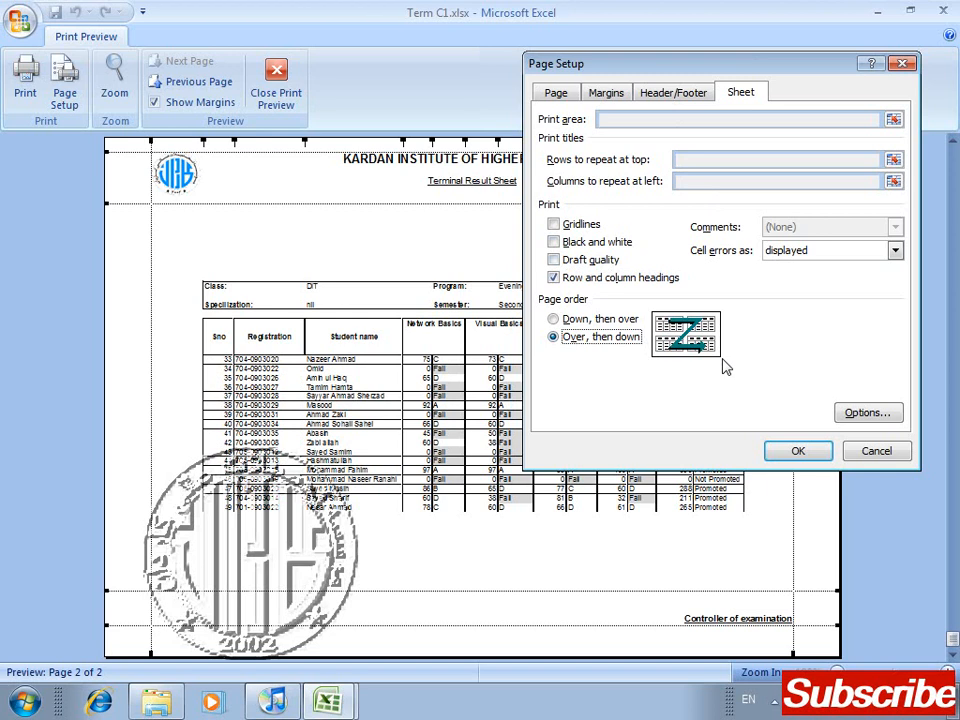
{"action": "left_click", "coordinate": [673, 92]}
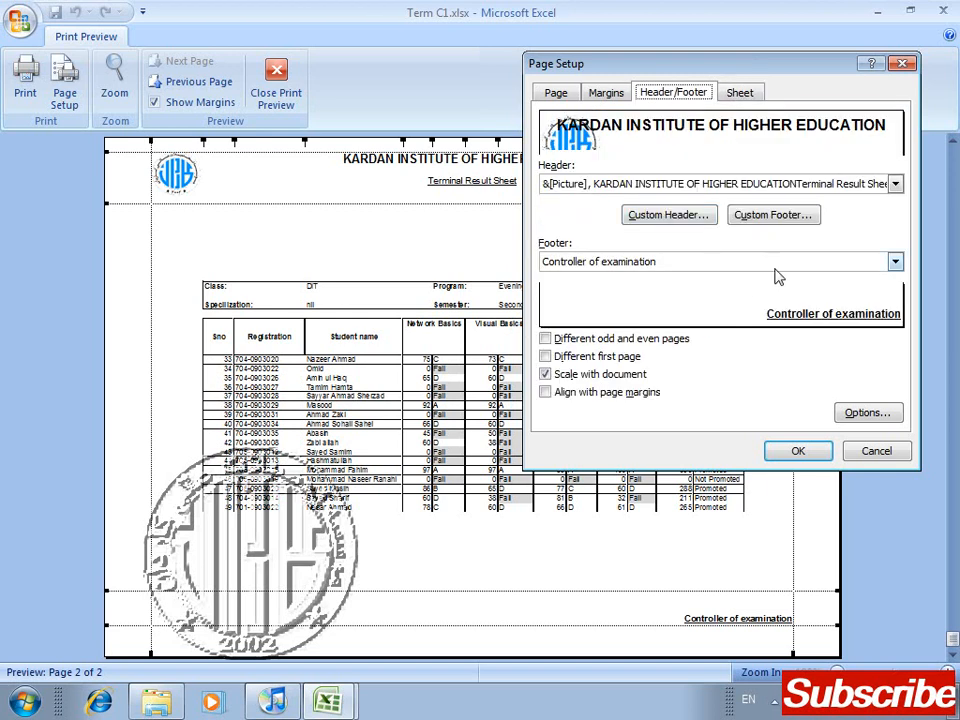
{"action": "left_click", "coordinate": [686, 220]}
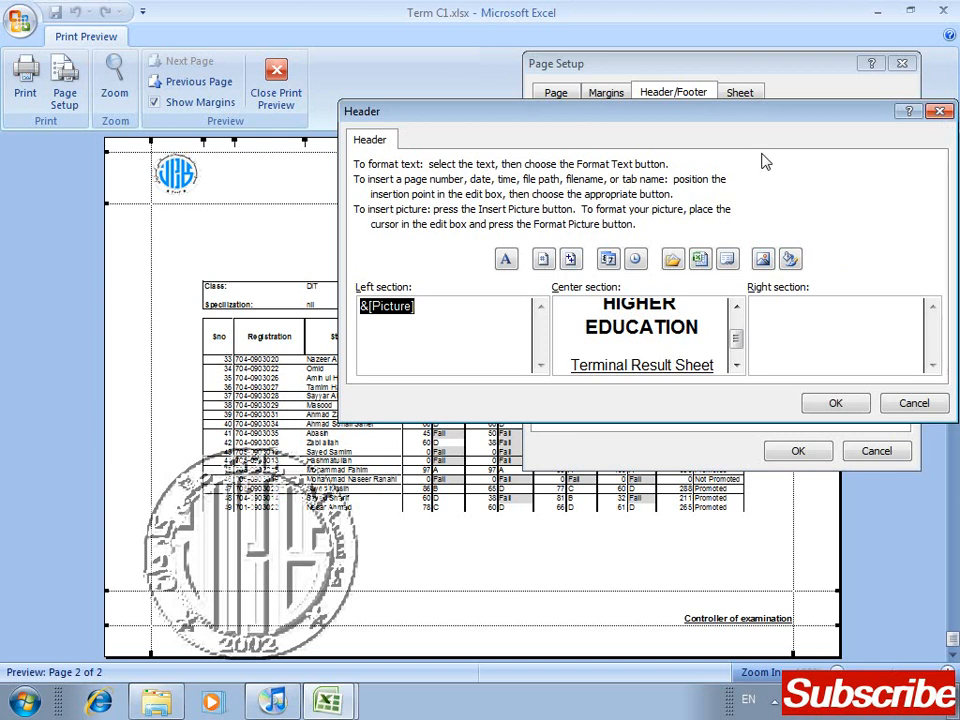
{"action": "left_click", "coordinate": [940, 111]}
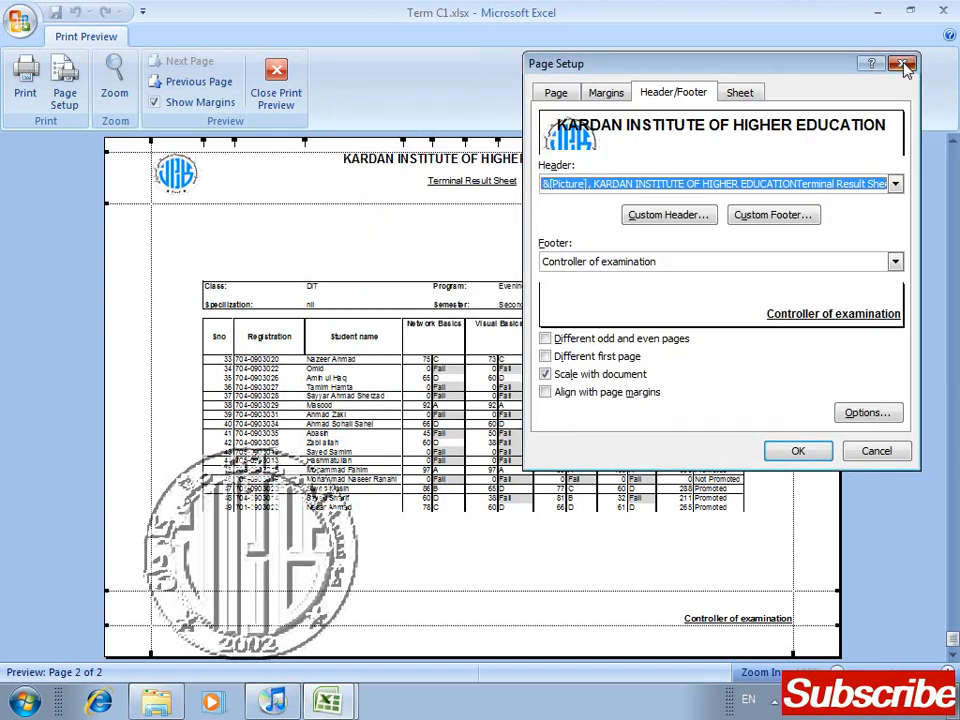
{"action": "left_click", "coordinate": [901, 63]}
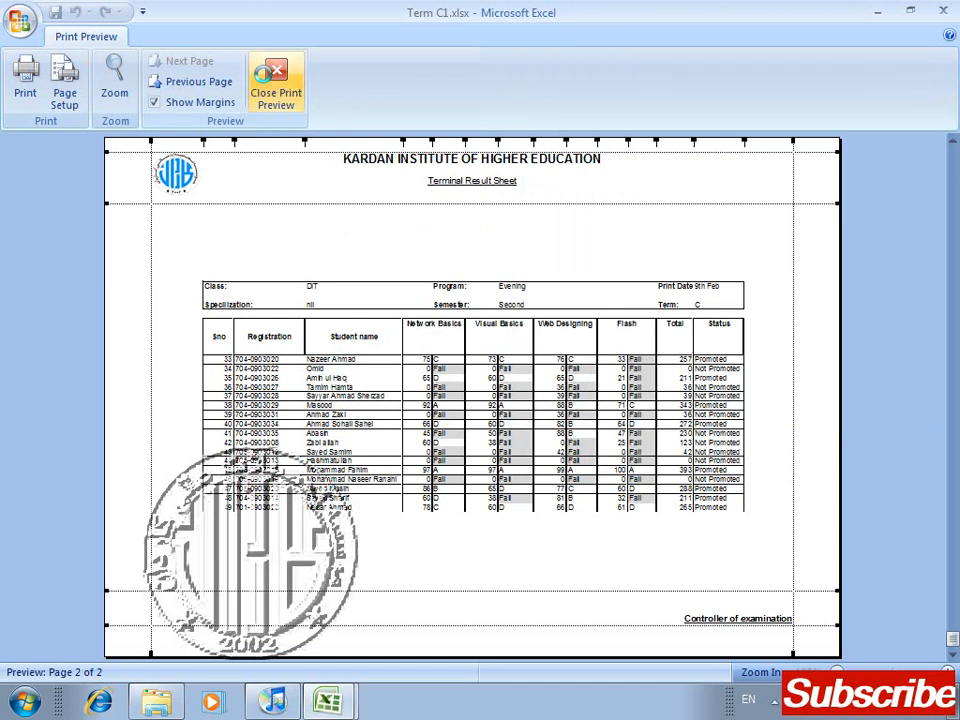
Step: Leave Print Preview to inspect the All sheet's header title and logo sections in page layout view, and close the Term C1.xlsx workbook
{"action": "left_click", "coordinate": [275, 85]}
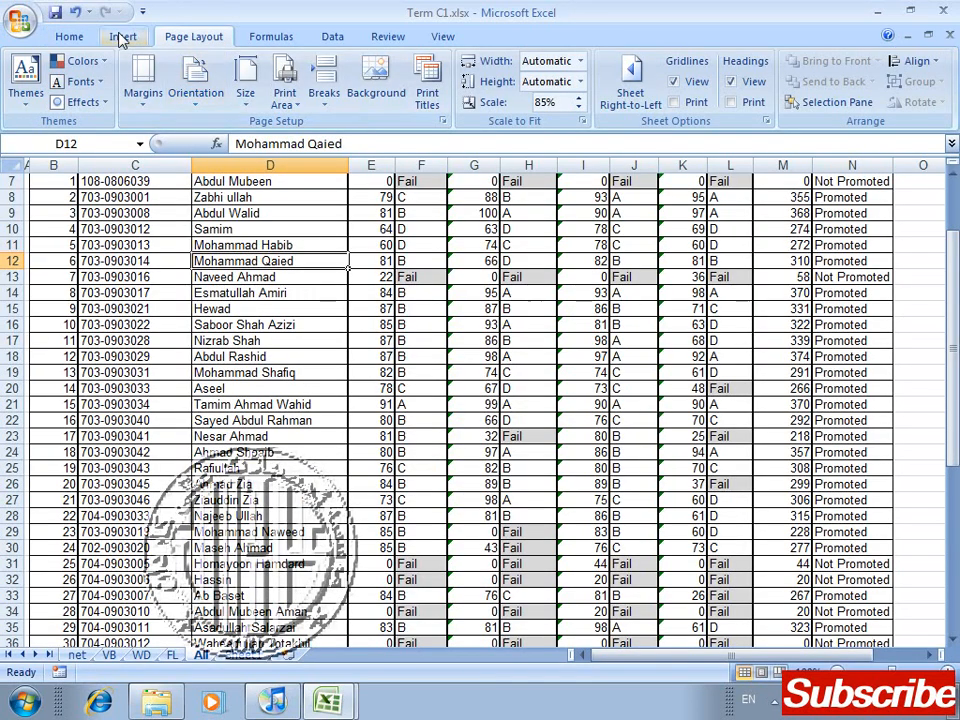
{"action": "left_click", "coordinate": [122, 37]}
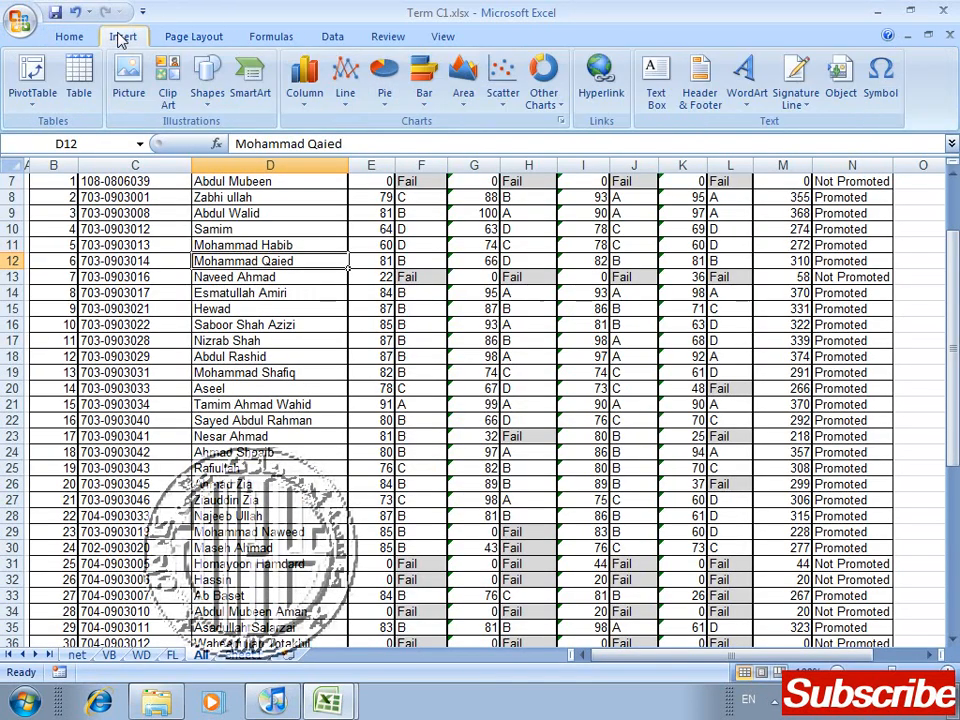
{"action": "left_click", "coordinate": [699, 91]}
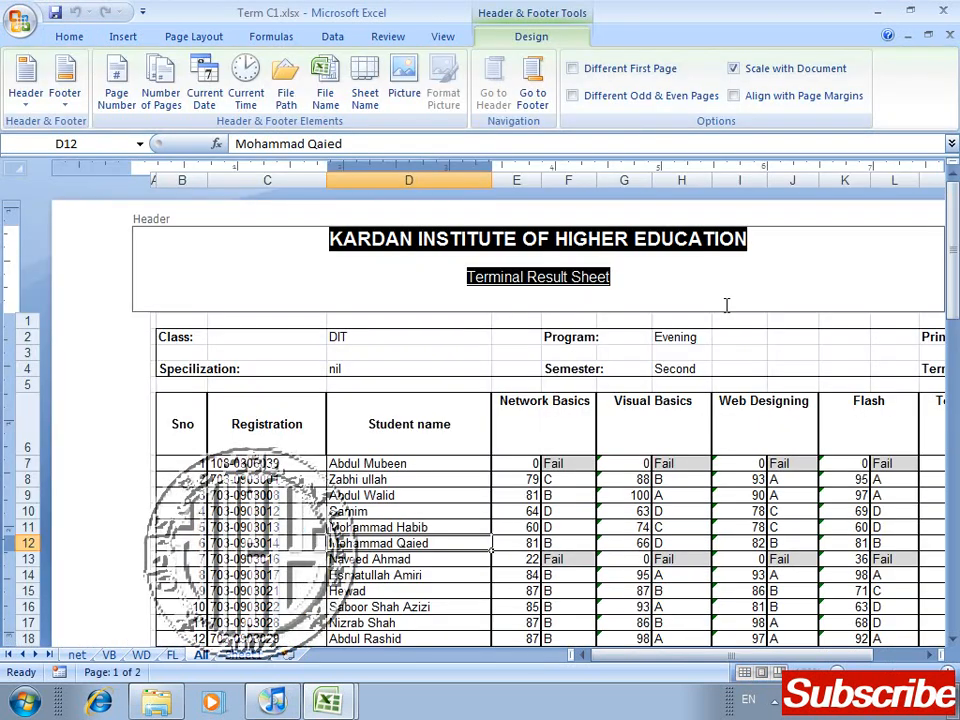
{"action": "left_click_drag", "start_coordinate": [953, 310], "coordinate": [953, 148]}
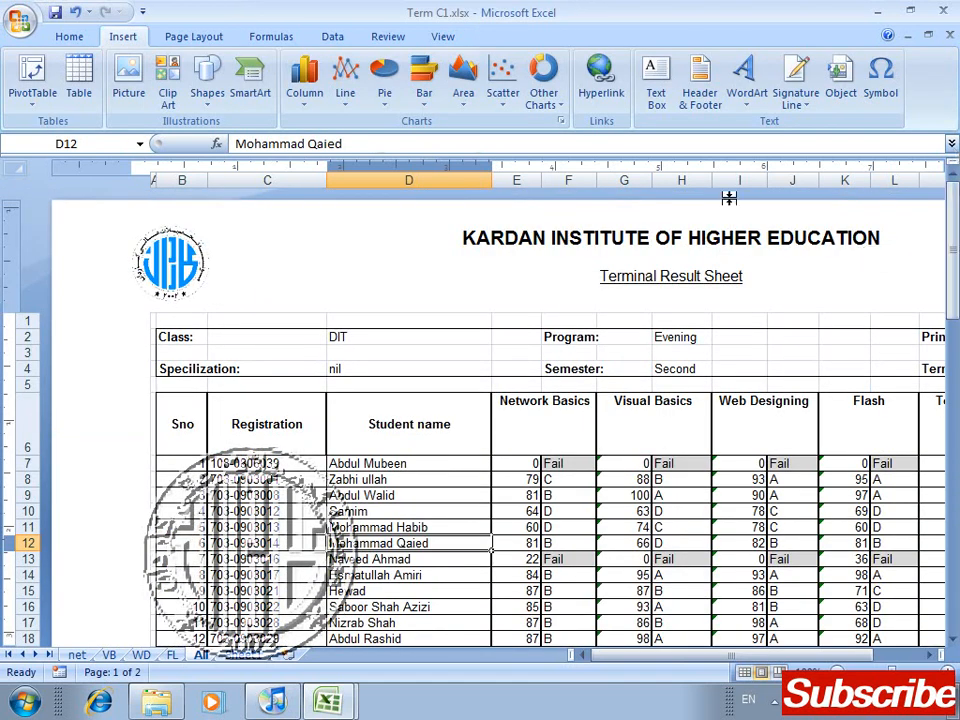
{"action": "left_click", "coordinate": [664, 248]}
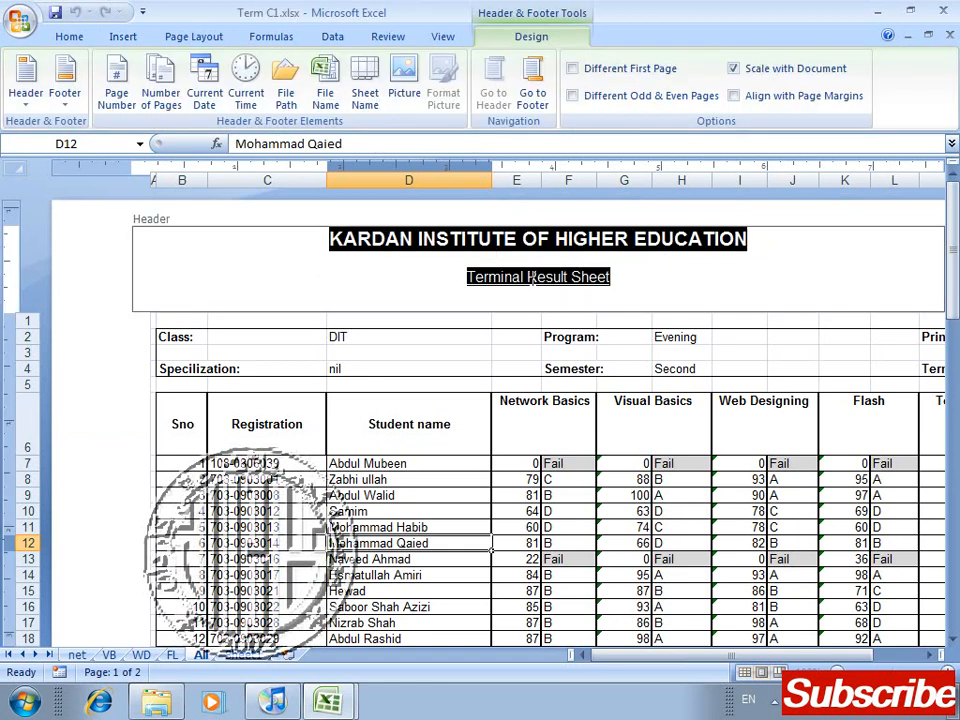
{"action": "left_click", "coordinate": [154, 272]}
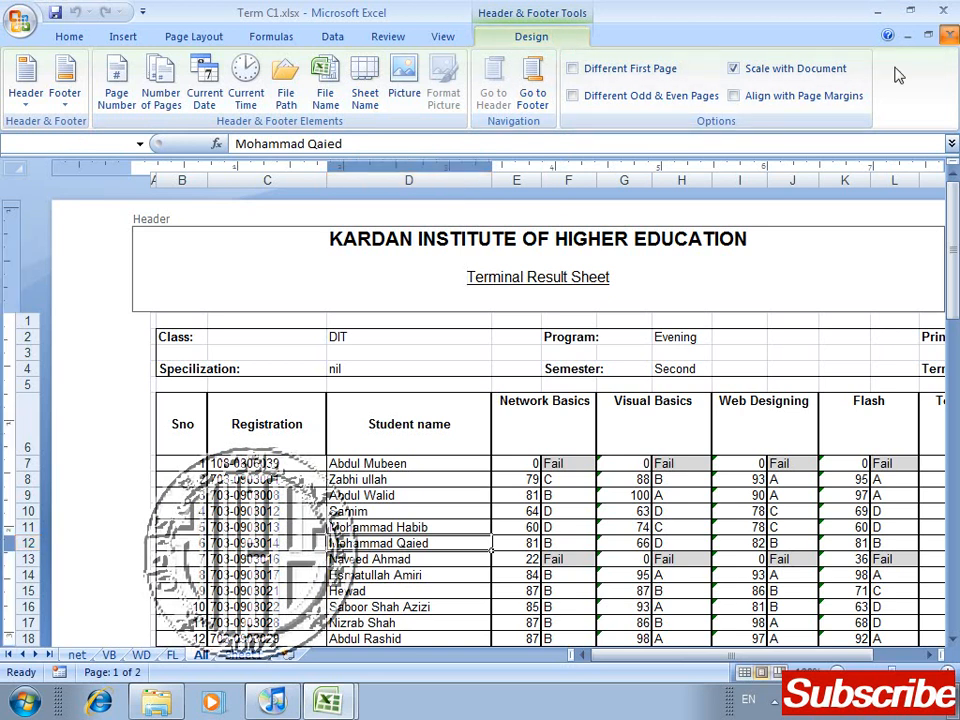
{"action": "left_click", "coordinate": [505, 403]}
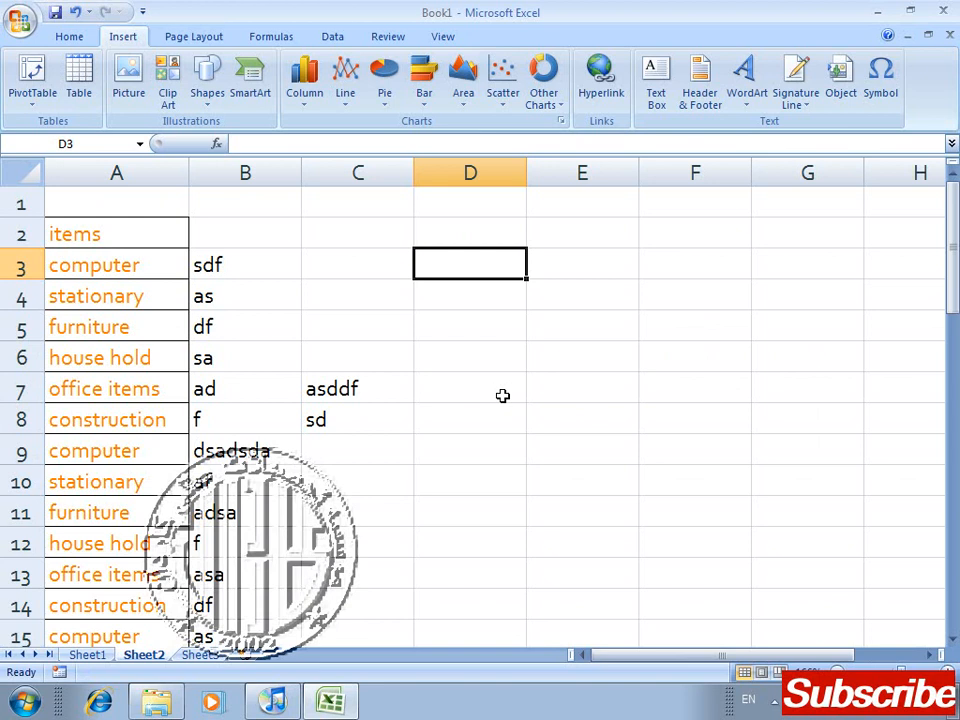
{"action": "left_click", "coordinate": [775, 702]}
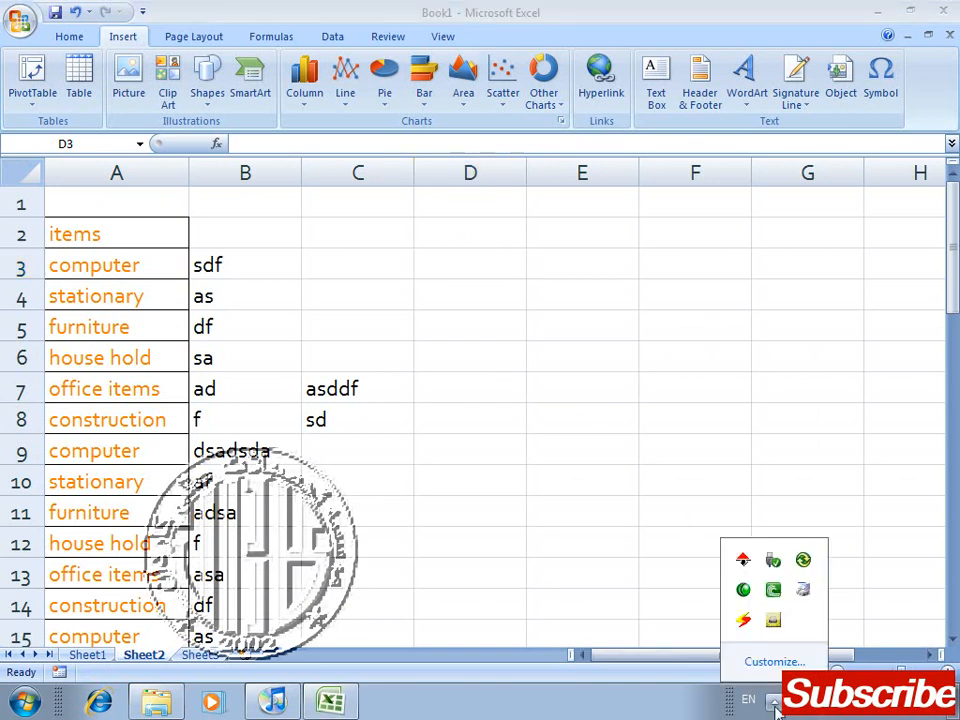
{"action": "right_click", "coordinate": [751, 590]}
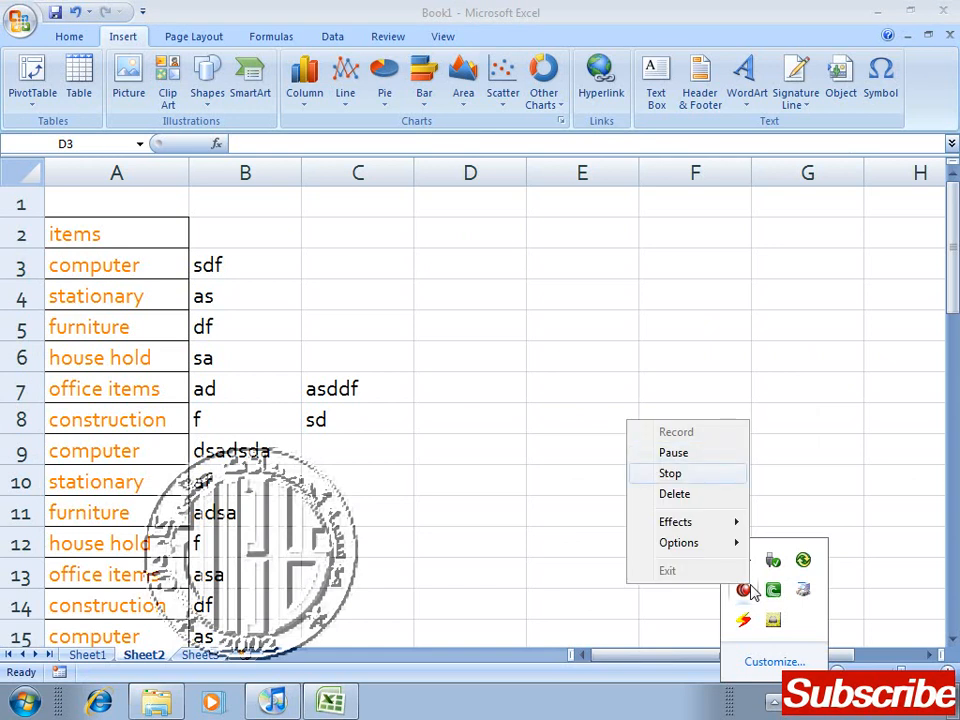